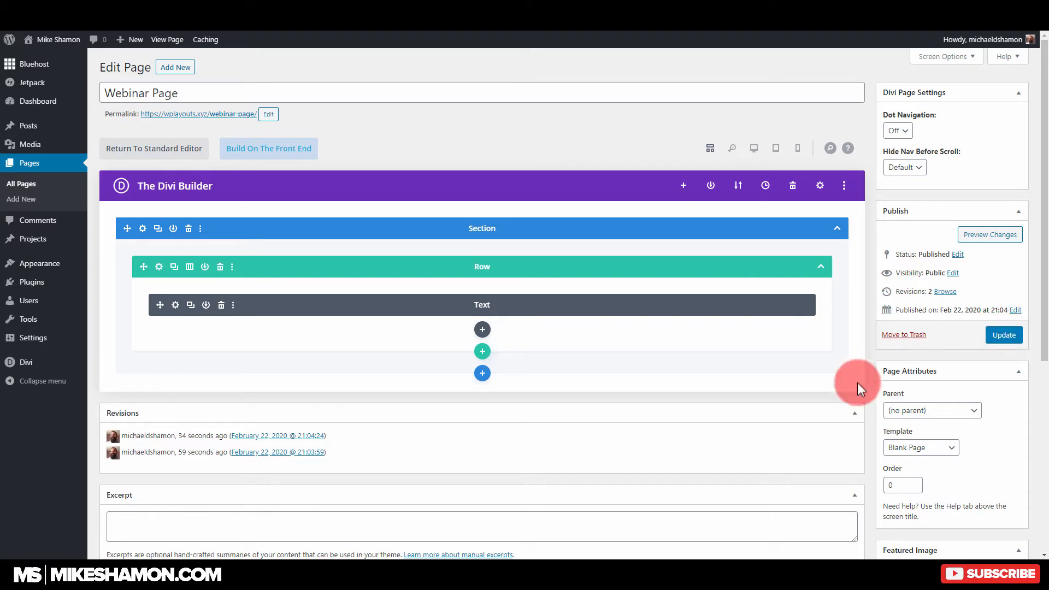
# Open the Webinar Page in the visual builder and set the text module's body to "Live Webinar"
pyautogui.click(167, 41)
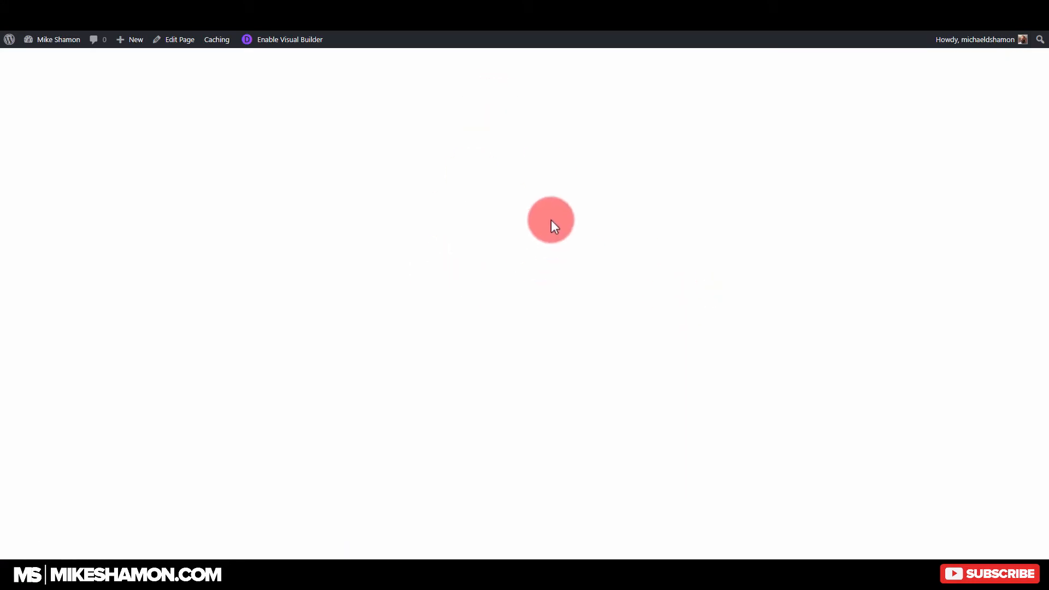
pyautogui.click(288, 42)
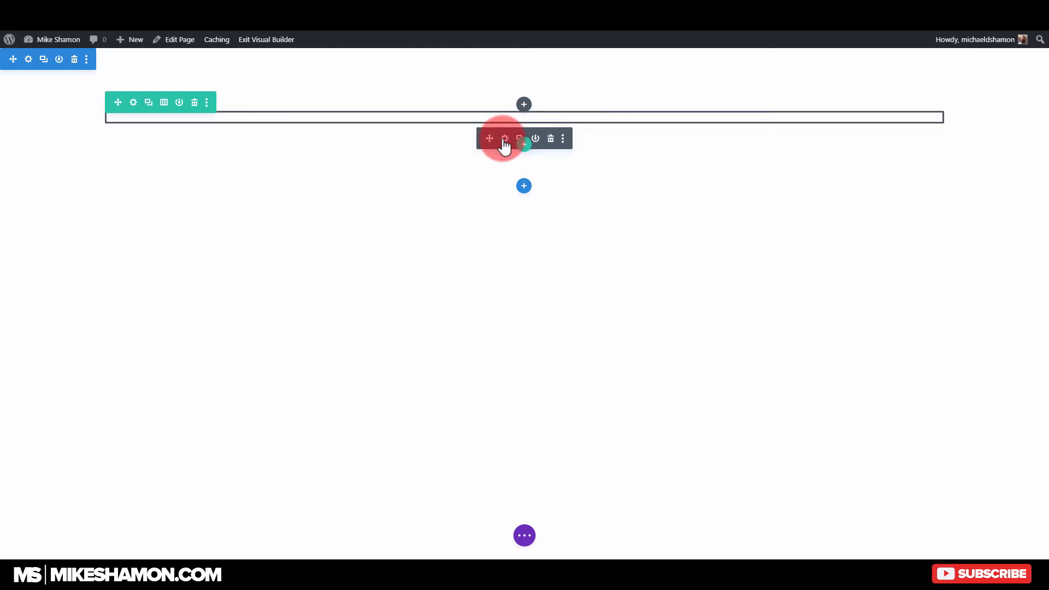
pyautogui.click(505, 143)
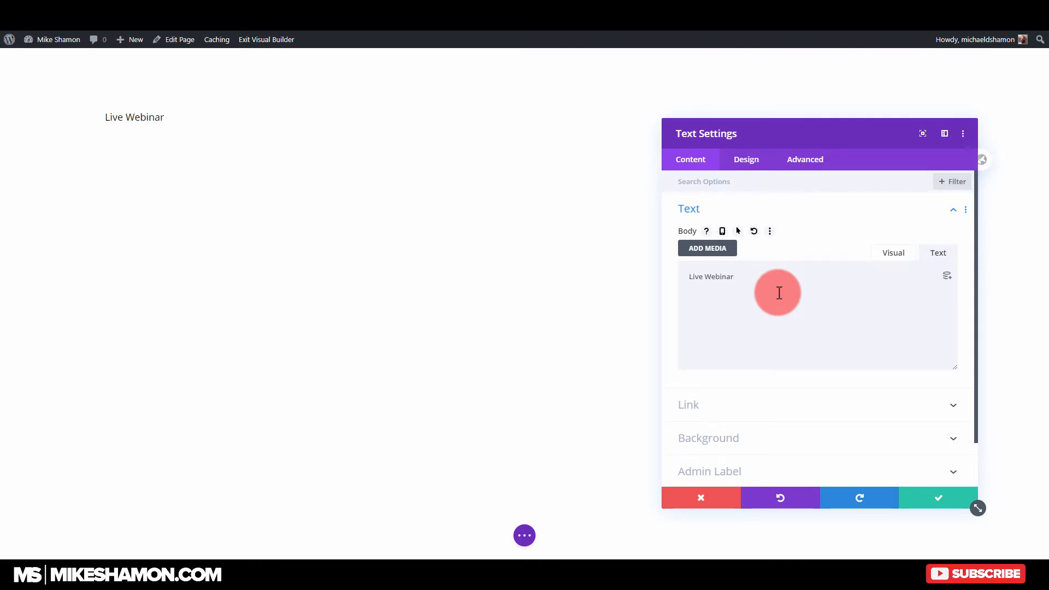
pyautogui.click(938, 498)
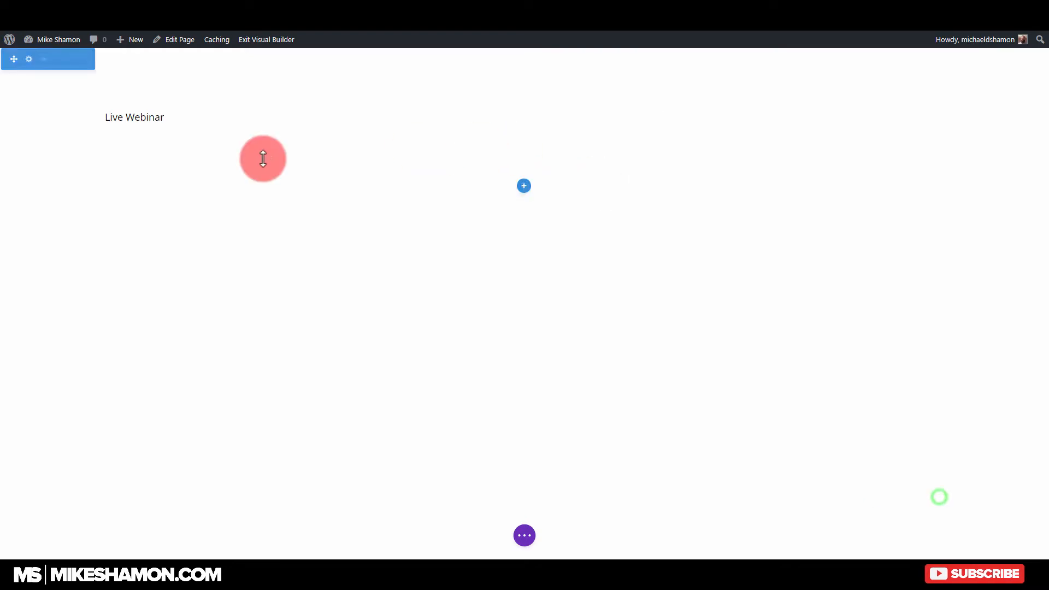
# Give the section a dark blue background color, #003c59, and save the section settings
pyautogui.click(27, 59)
pyautogui.click(758, 250)
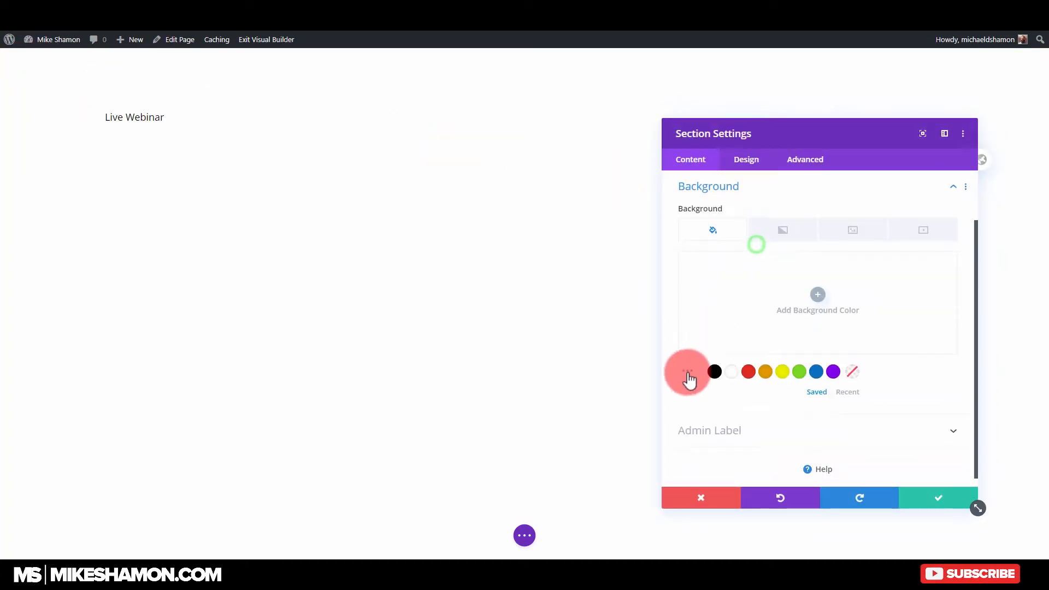
pyautogui.click(714, 274)
pyautogui.click(771, 285)
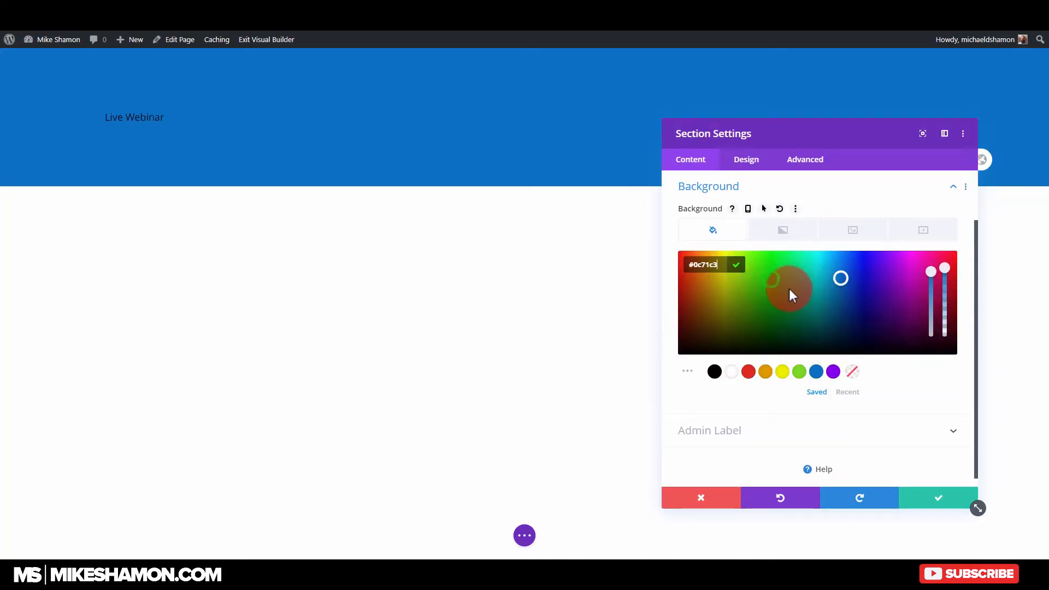
pyautogui.moveTo(838, 277)
pyautogui.mouseDown()
pyautogui.moveTo(846, 322)
pyautogui.moveTo(843, 284)
pyautogui.moveTo(846, 311)
pyautogui.moveTo(835, 320)
pyautogui.mouseUp()
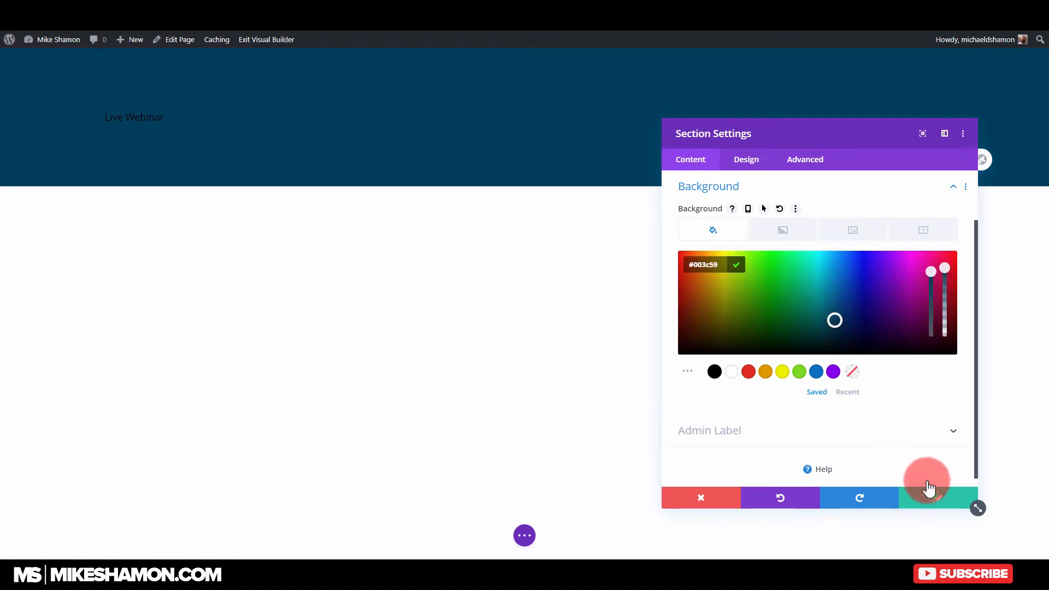
pyautogui.click(929, 488)
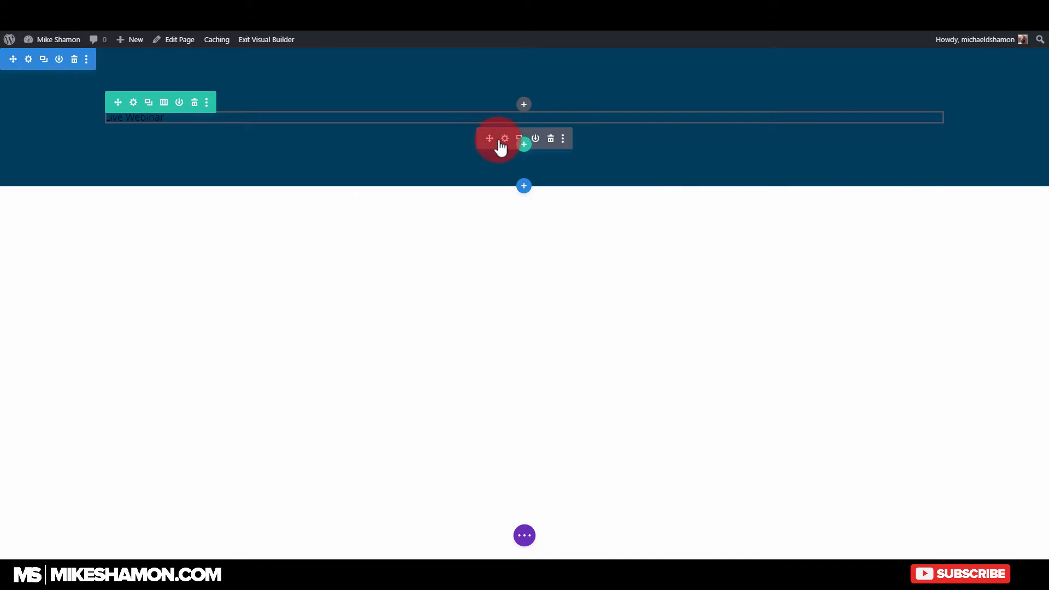
# Make the "Live Webinar" text white and set its font weight to Ultra Bold
pyautogui.click(503, 138)
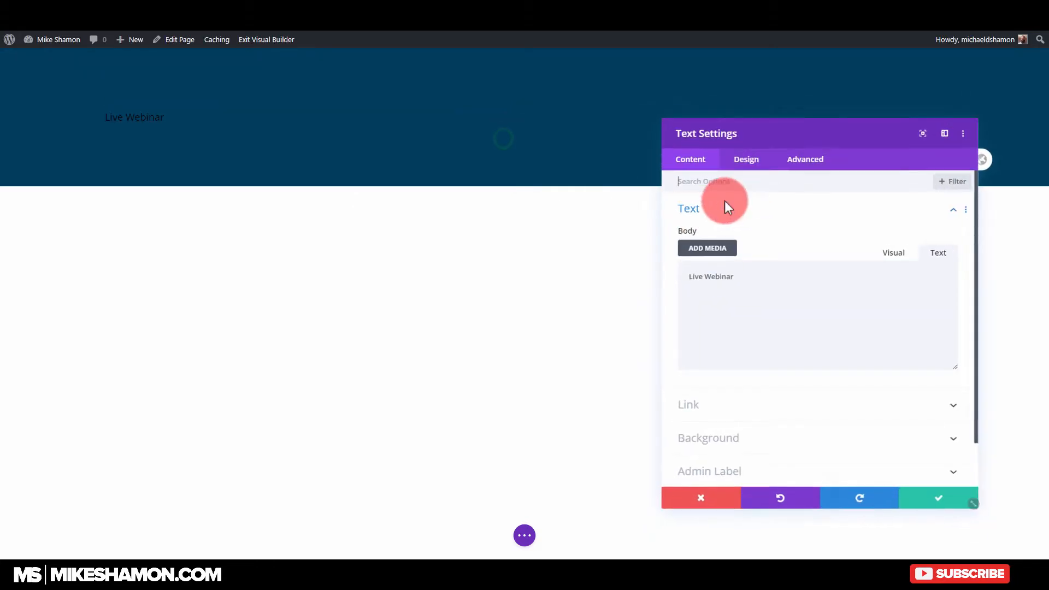
pyautogui.click(760, 161)
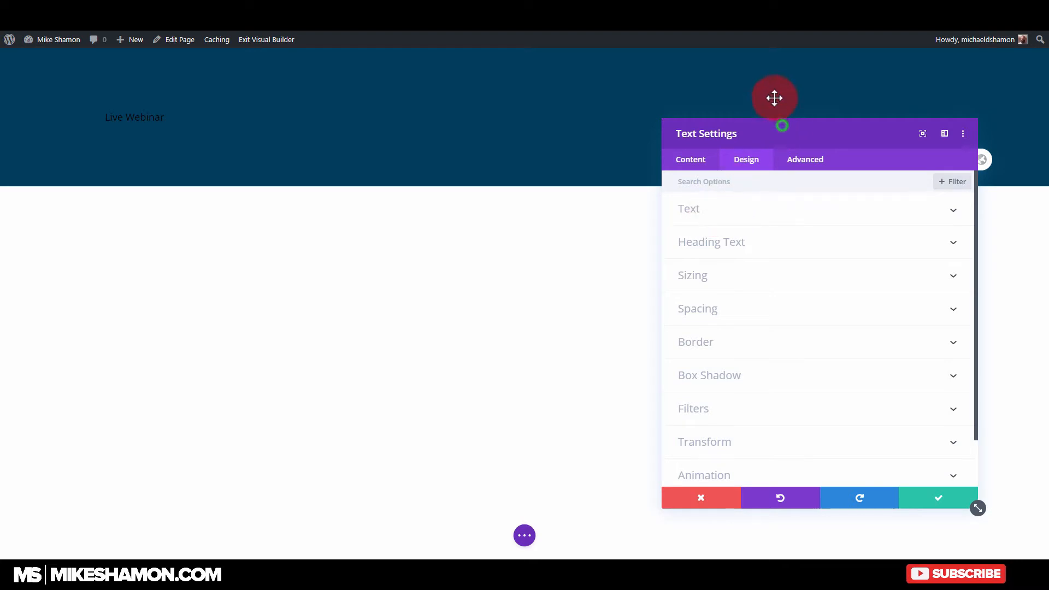
pyautogui.click(716, 213)
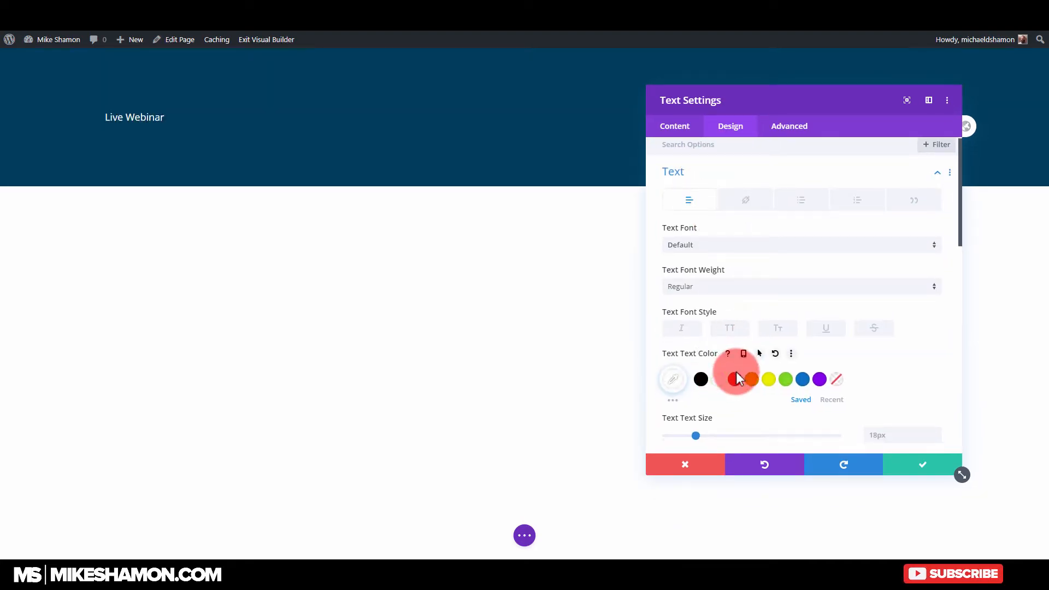
pyautogui.scroll(-3, 736, 372)
pyautogui.scroll(2, 715, 264)
pyautogui.click(697, 206)
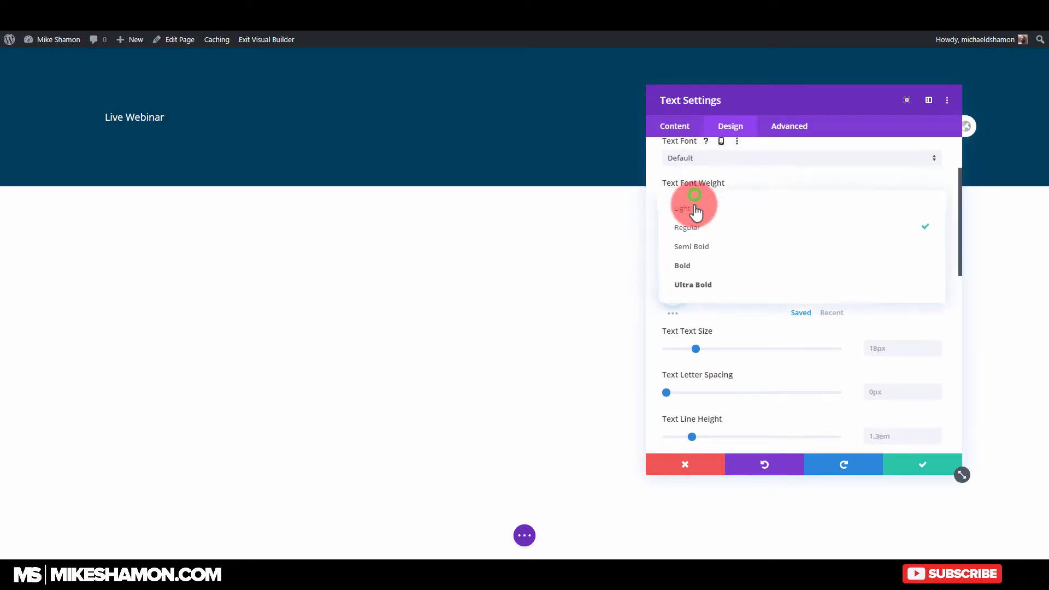
pyautogui.click(698, 284)
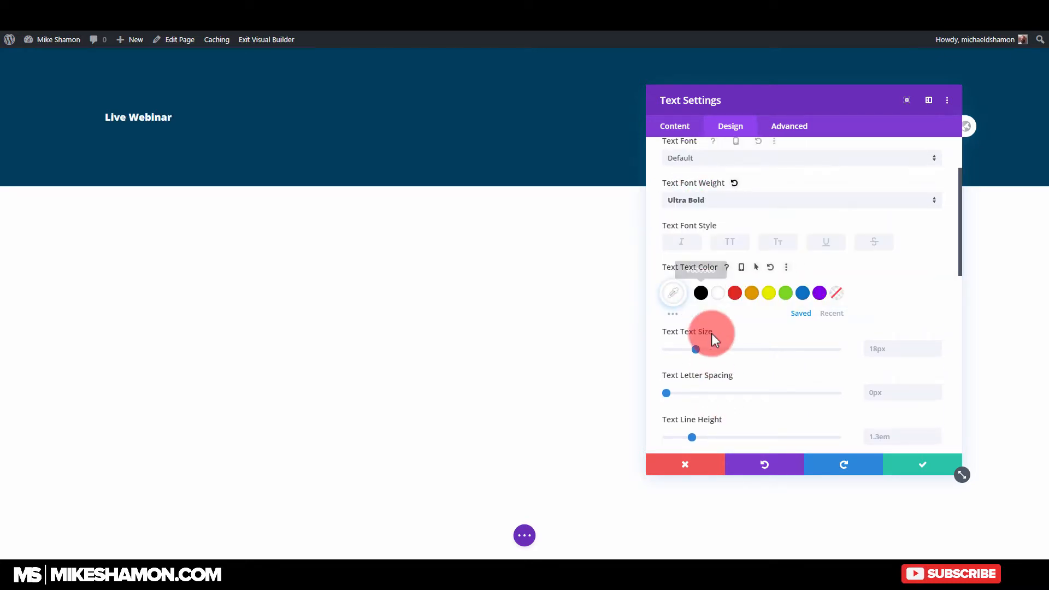
# Try orange on the "Live Webinar" text, return it to white, and set the text size to 38px
pyautogui.click(754, 296)
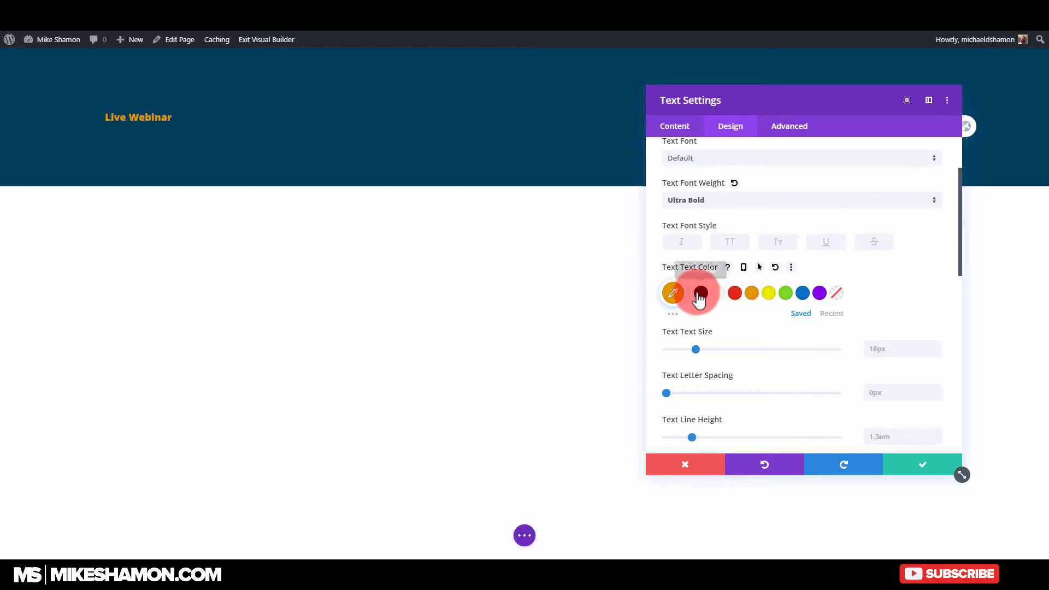
pyautogui.click(718, 295)
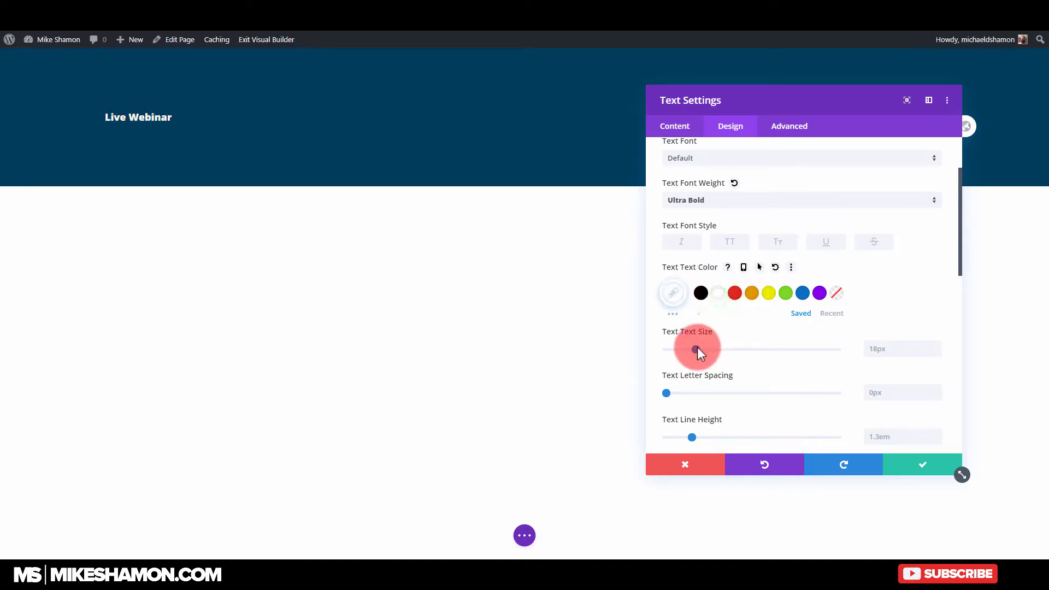
pyautogui.moveTo(697, 350); pyautogui.dragTo(729, 352)
# Apply the sixth text shadow preset, with horizontal and vertical shadow lengths of 0.05em
pyautogui.scroll(-1, 774, 370)
pyautogui.scroll(-1, 774, 370)
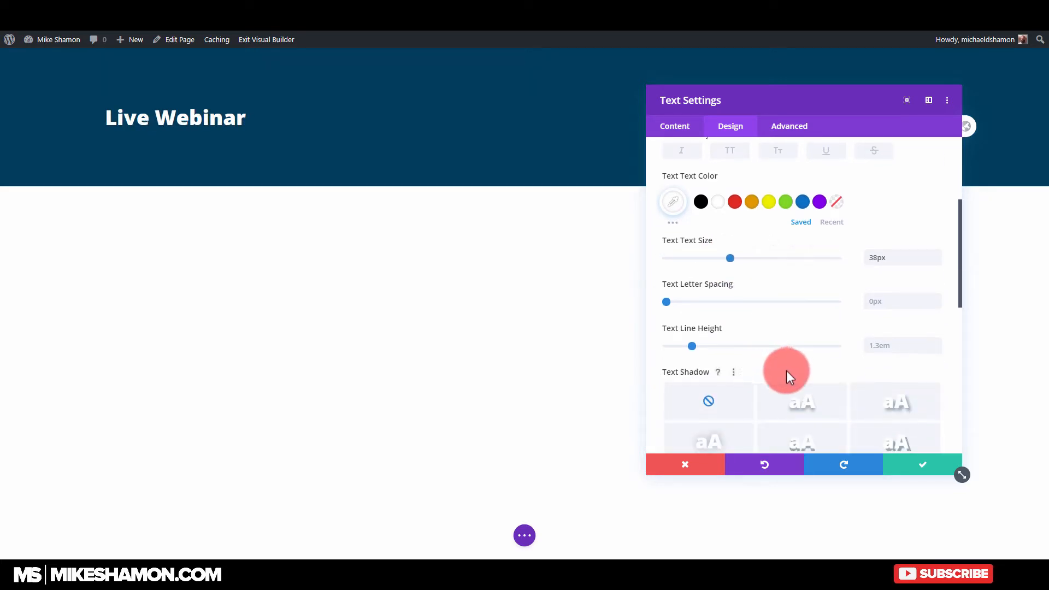
pyautogui.scroll(-5, 867, 421)
pyautogui.scroll(5, 900, 298)
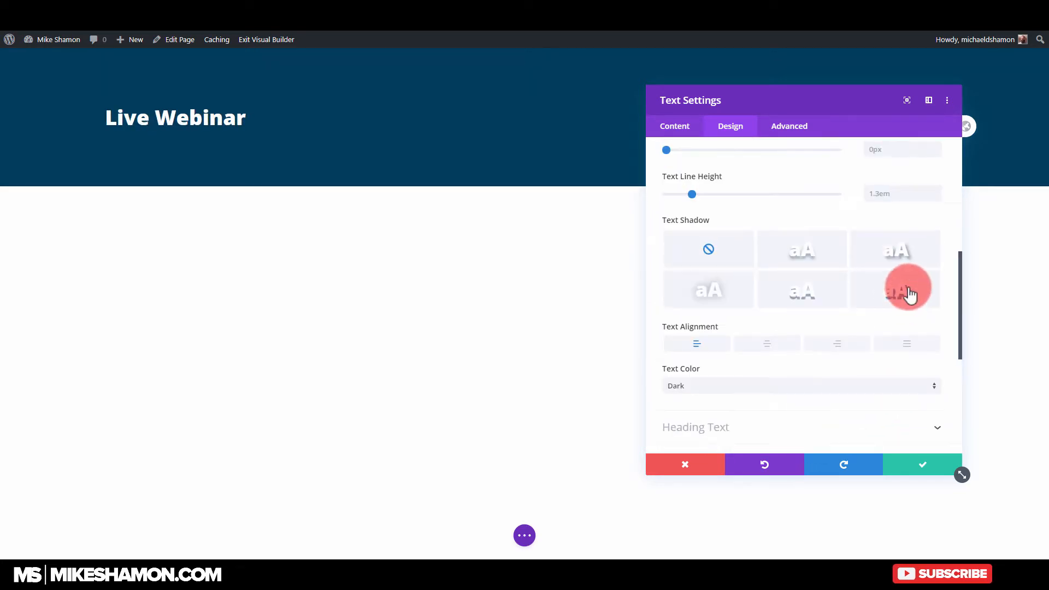
pyautogui.click(903, 290)
pyautogui.click(936, 346)
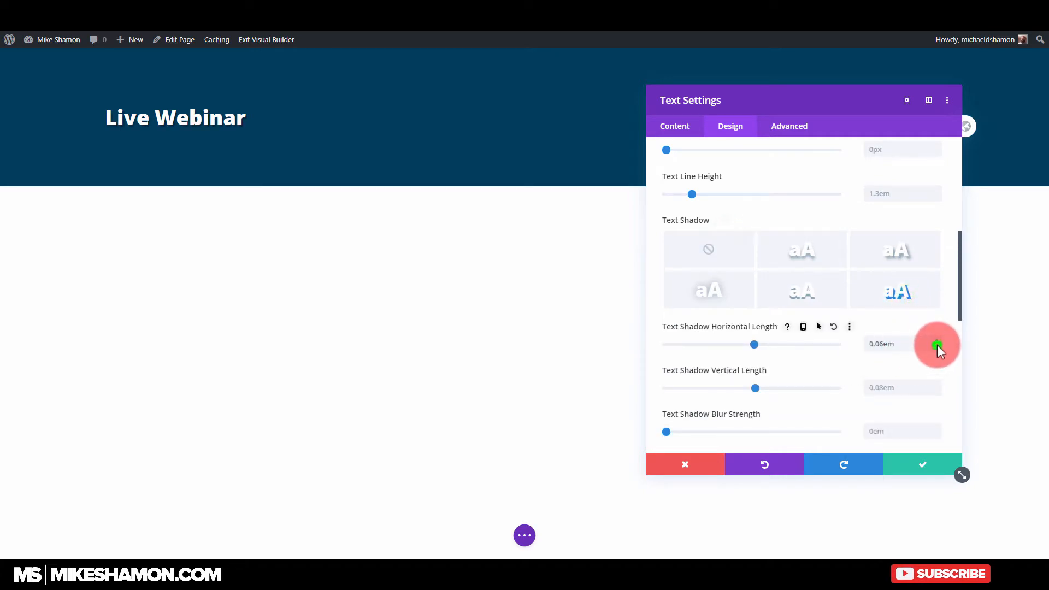
pyautogui.click(935, 393)
pyautogui.click(935, 393)
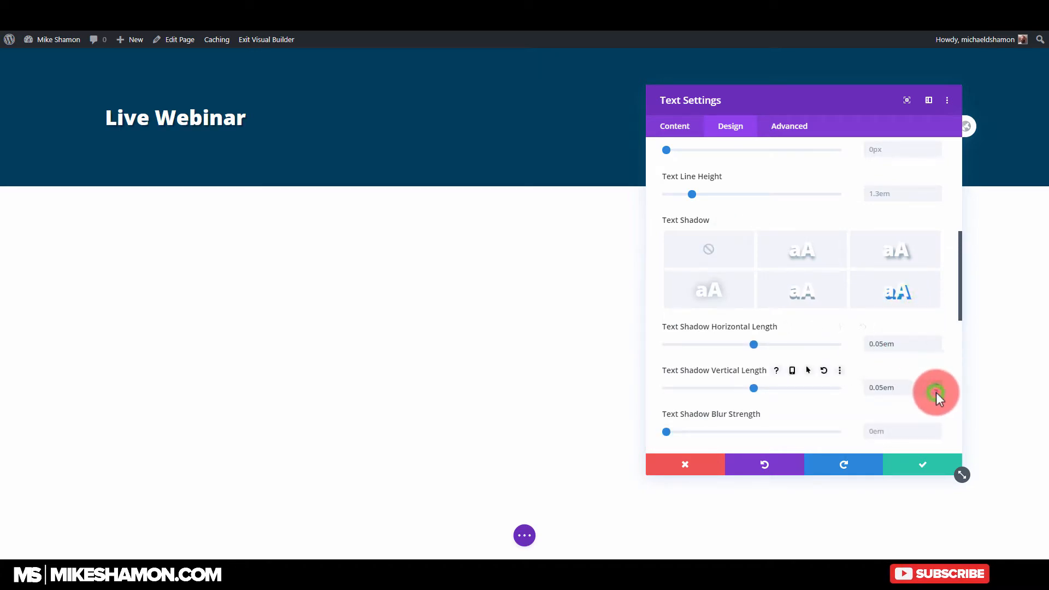
# Make the "Live Webinar" text uppercase and center-aligned, and save the text settings
pyautogui.scroll(8, 836, 301)
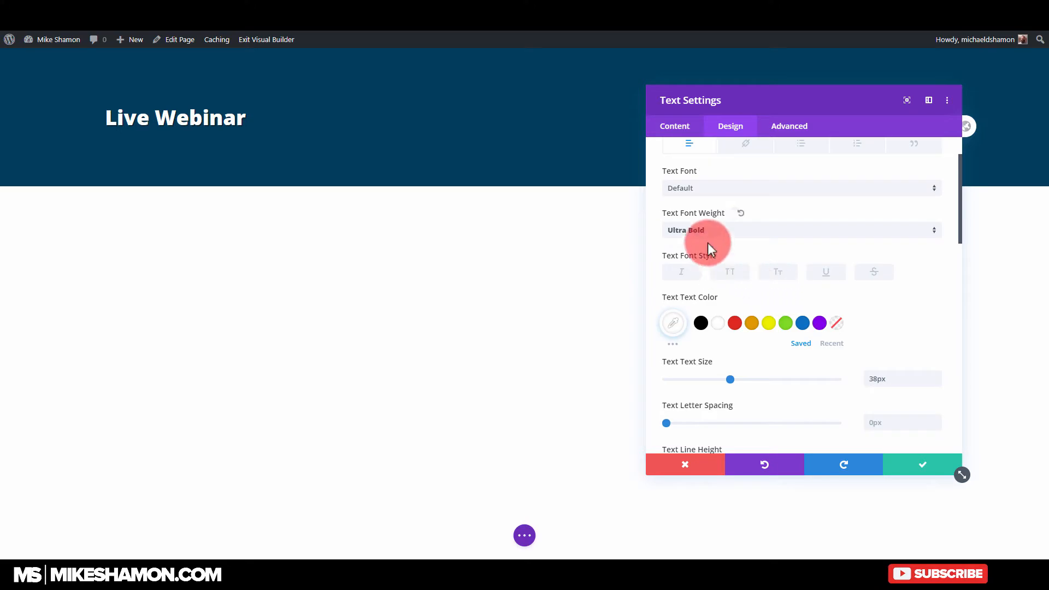
pyautogui.click(728, 334)
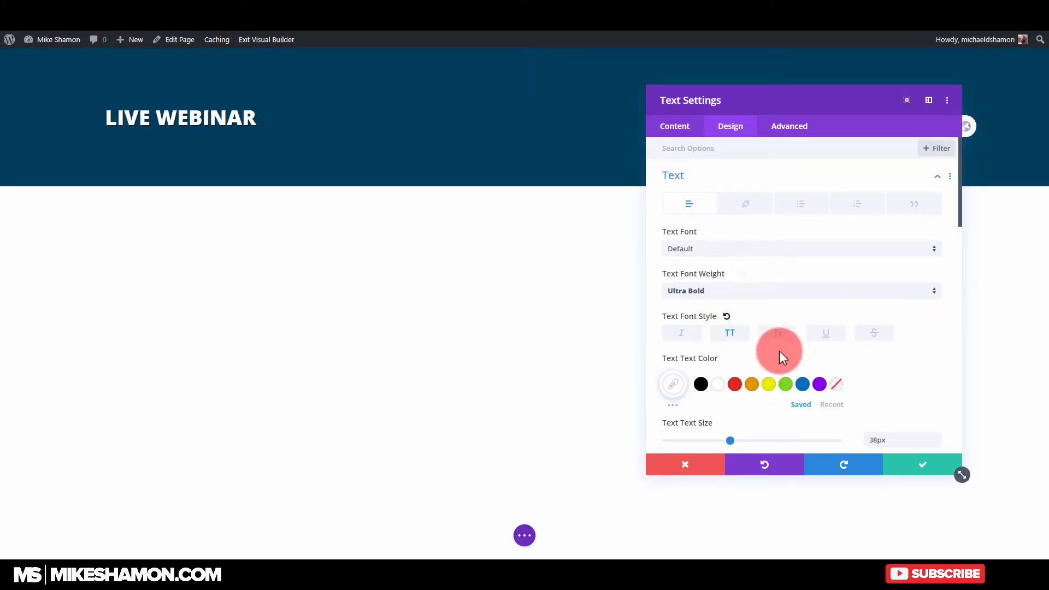
pyautogui.scroll(-3, 779, 352)
pyautogui.scroll(3, 776, 349)
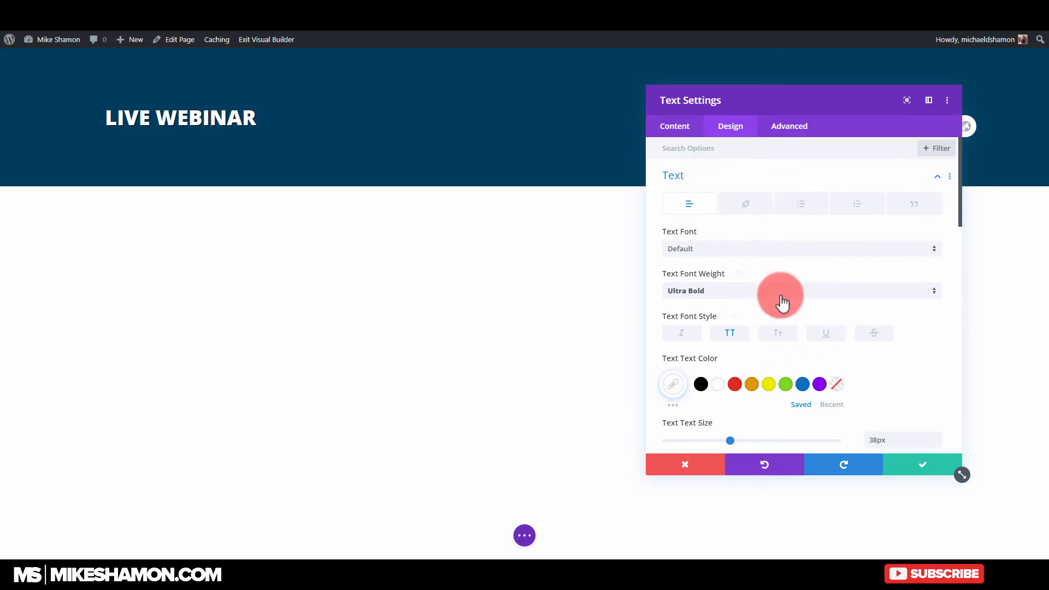
pyautogui.scroll(-10, 782, 302)
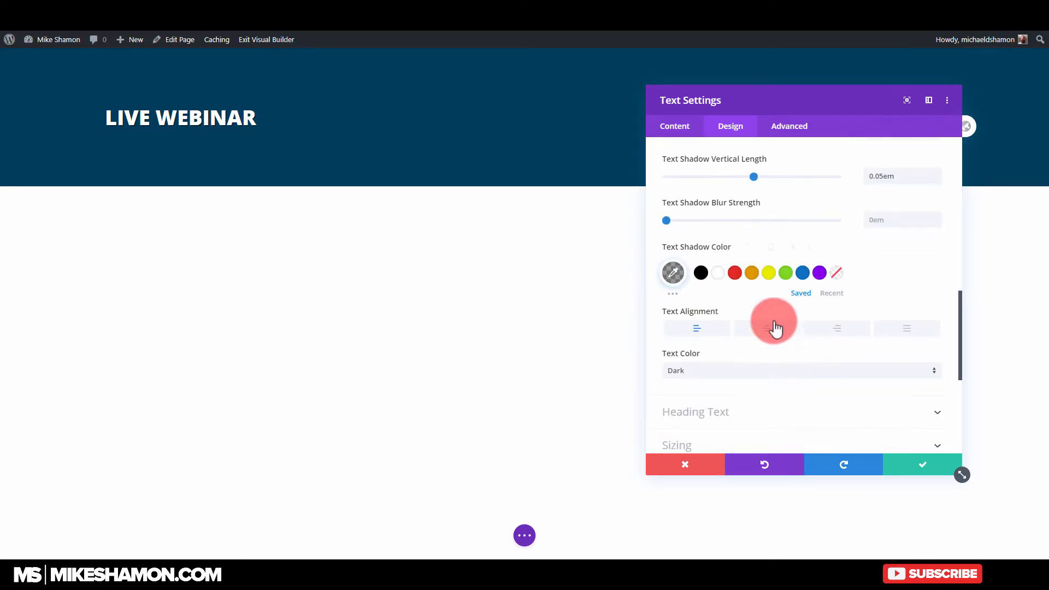
pyautogui.click(766, 329)
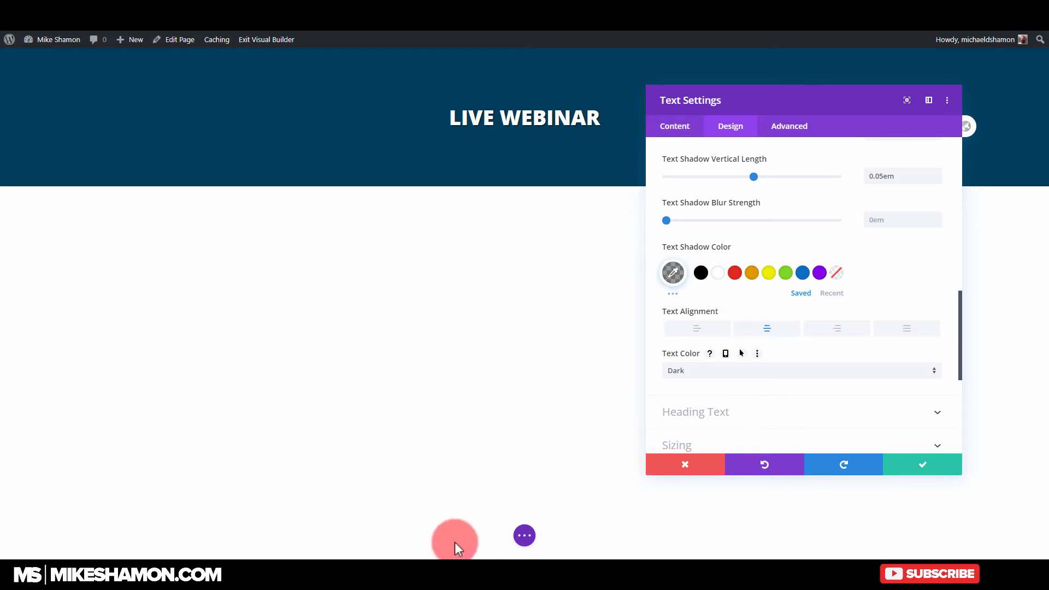
pyautogui.click(469, 575)
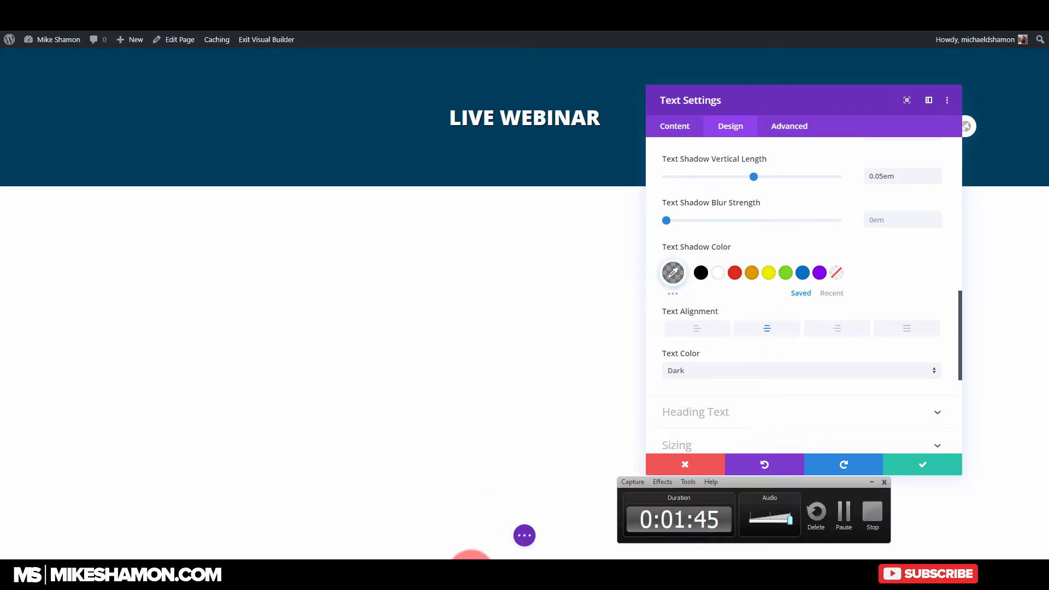
pyautogui.click(471, 573)
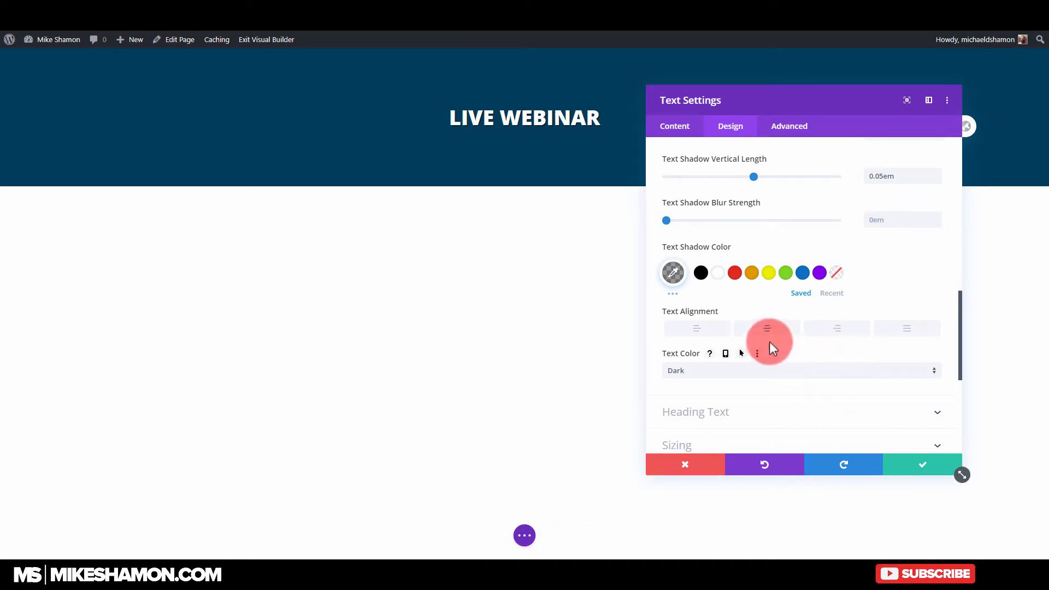
pyautogui.click(918, 462)
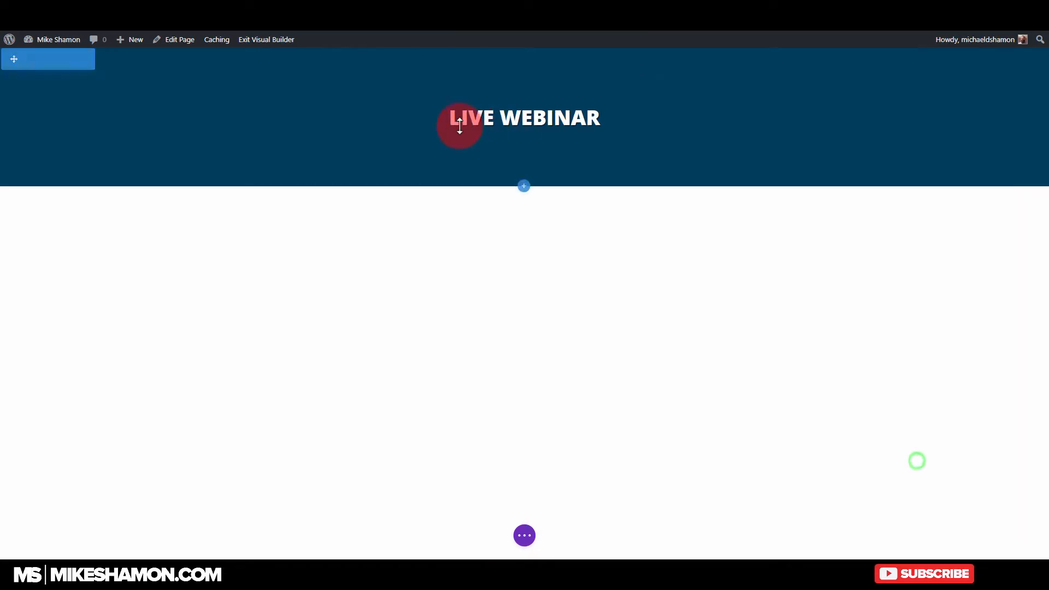
# Set the row's top and bottom margin and padding to 0px, and save the row settings
pyautogui.click(135, 101)
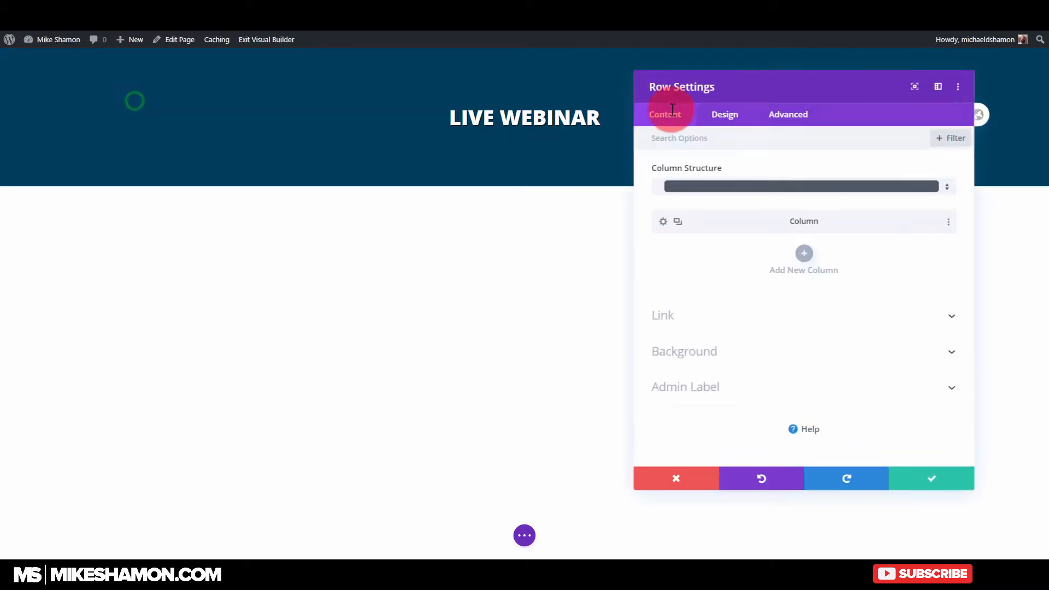
pyautogui.click(731, 127)
pyautogui.click(705, 213)
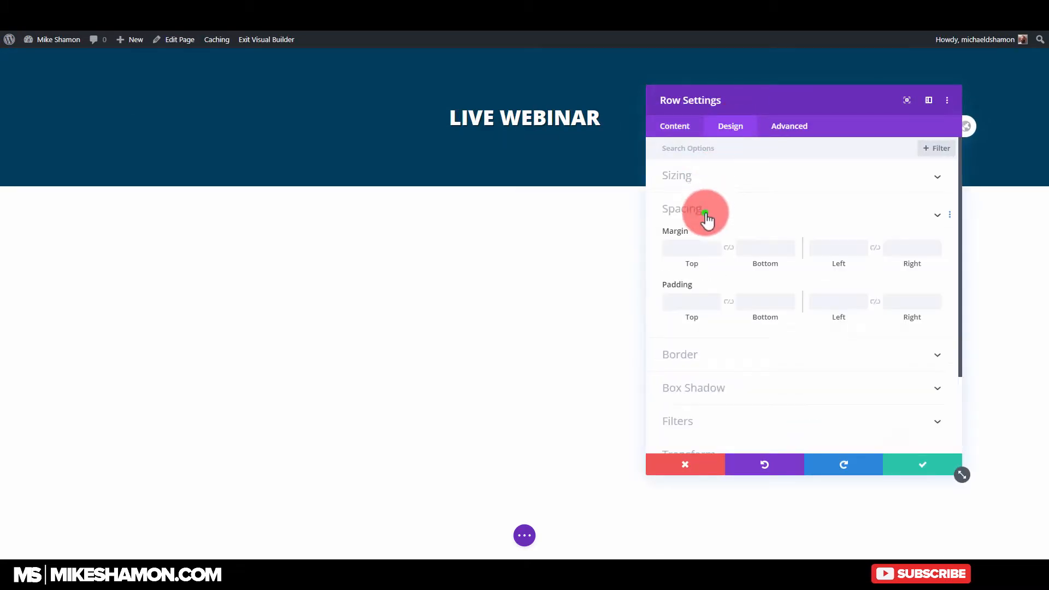
pyautogui.write('0')
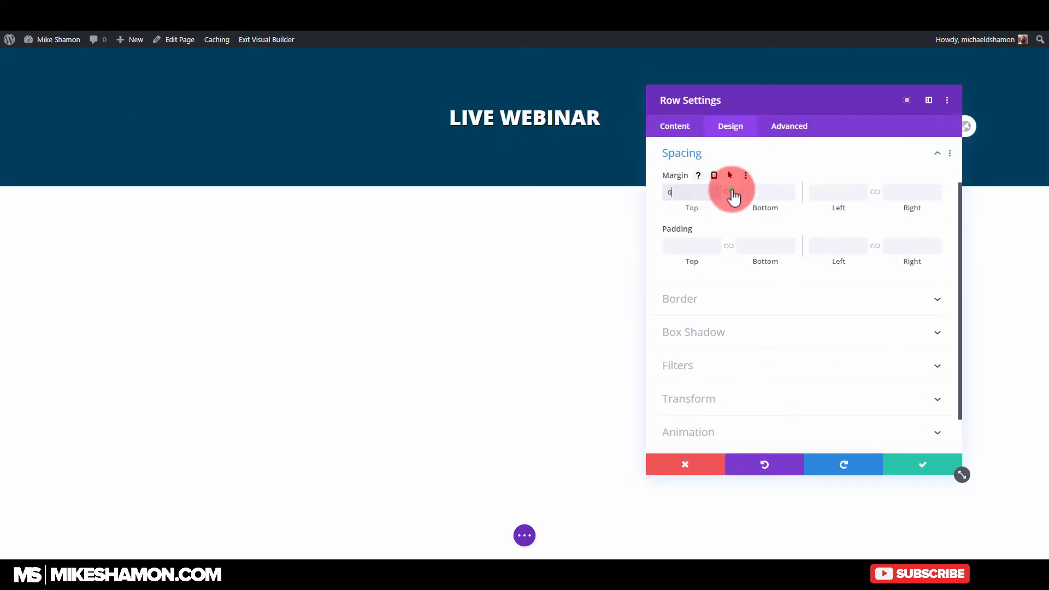
pyautogui.click(731, 192)
pyautogui.click(686, 254)
pyautogui.click(729, 248)
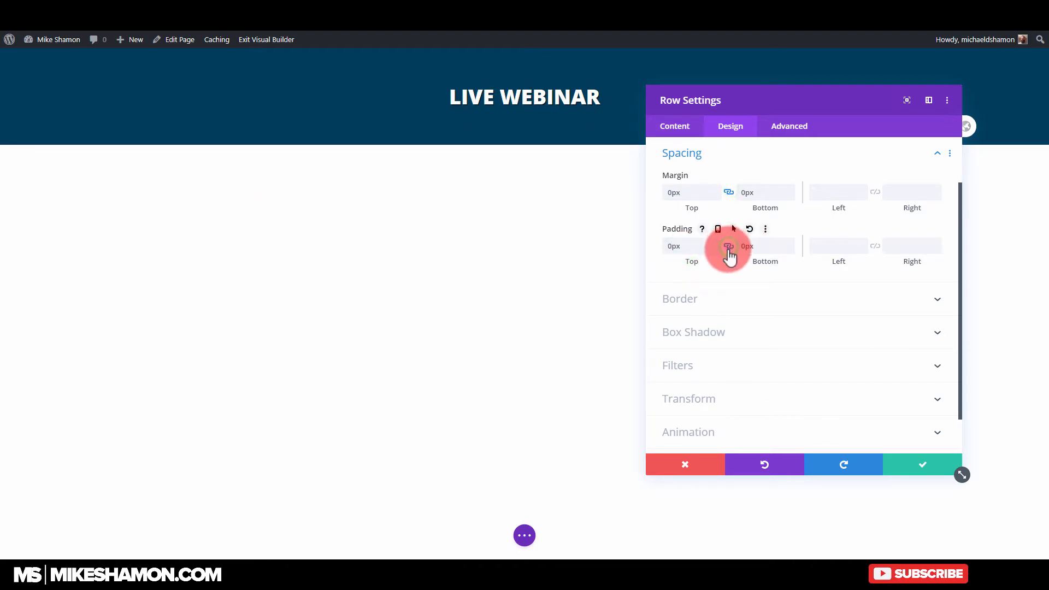
pyautogui.click(894, 464)
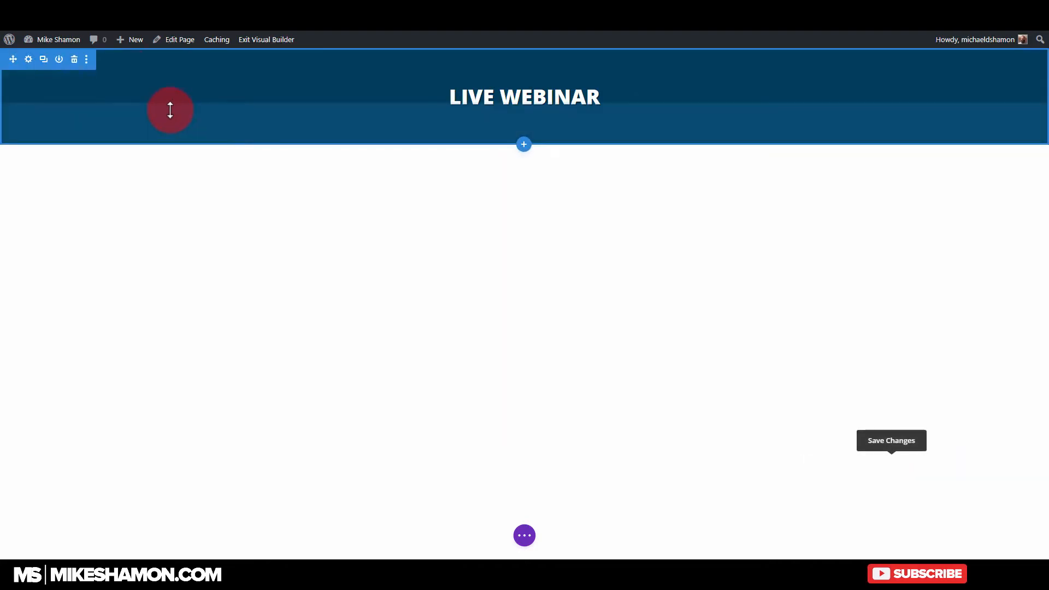
# Open the section's spacing settings and set its top and bottom margin to 0px
pyautogui.click(29, 59)
pyautogui.click(730, 126)
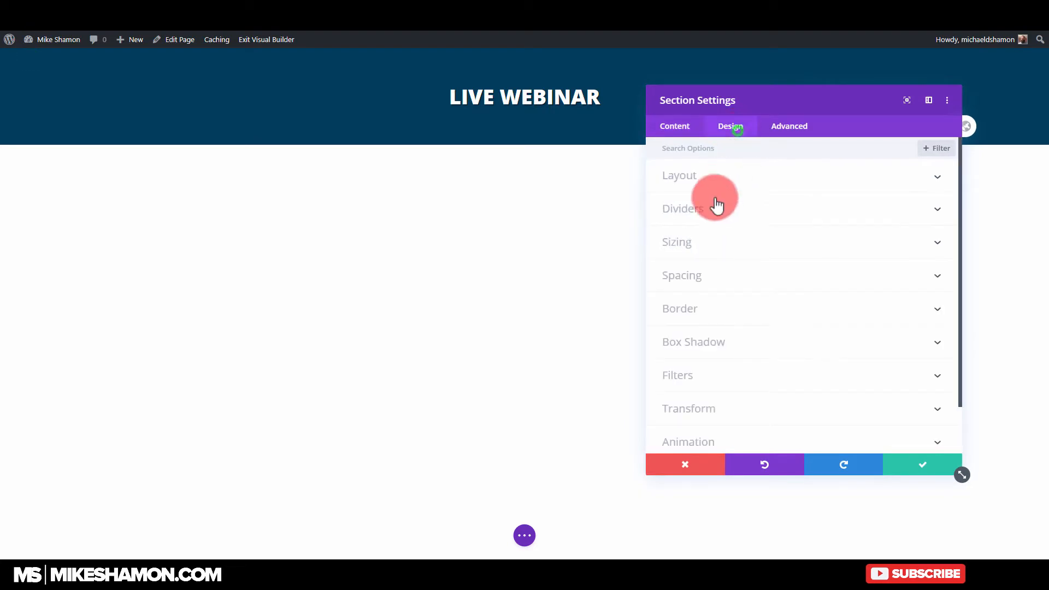
pyautogui.click(710, 277)
pyautogui.click(679, 194)
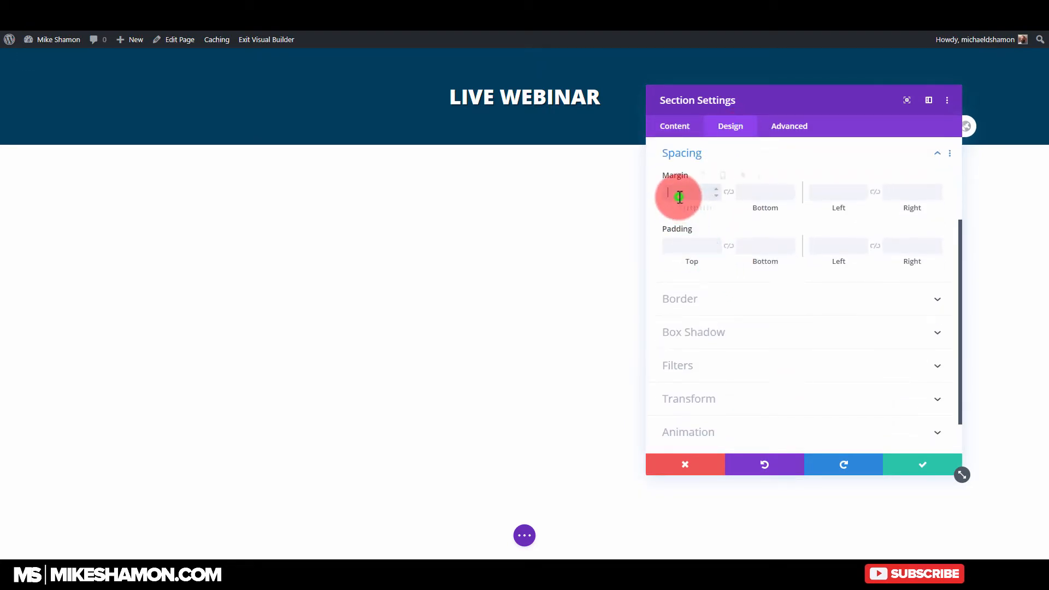
pyautogui.write('0')
pyautogui.click(729, 192)
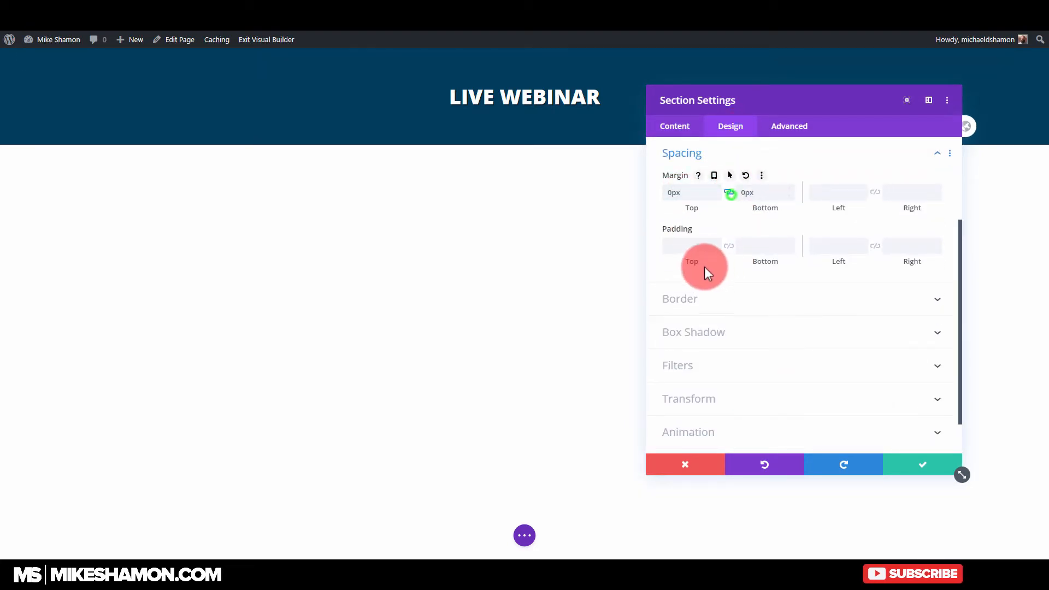
# Try 0px top and bottom padding on the section, set both to 32px, and save the section settings
pyautogui.click(699, 246)
pyautogui.write('0')
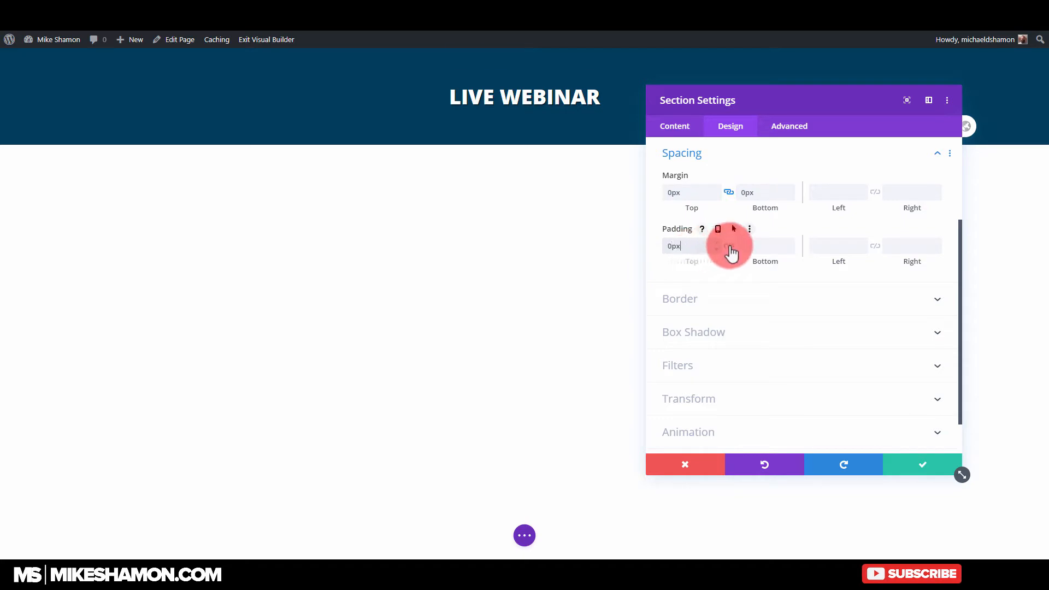
pyautogui.click(729, 247)
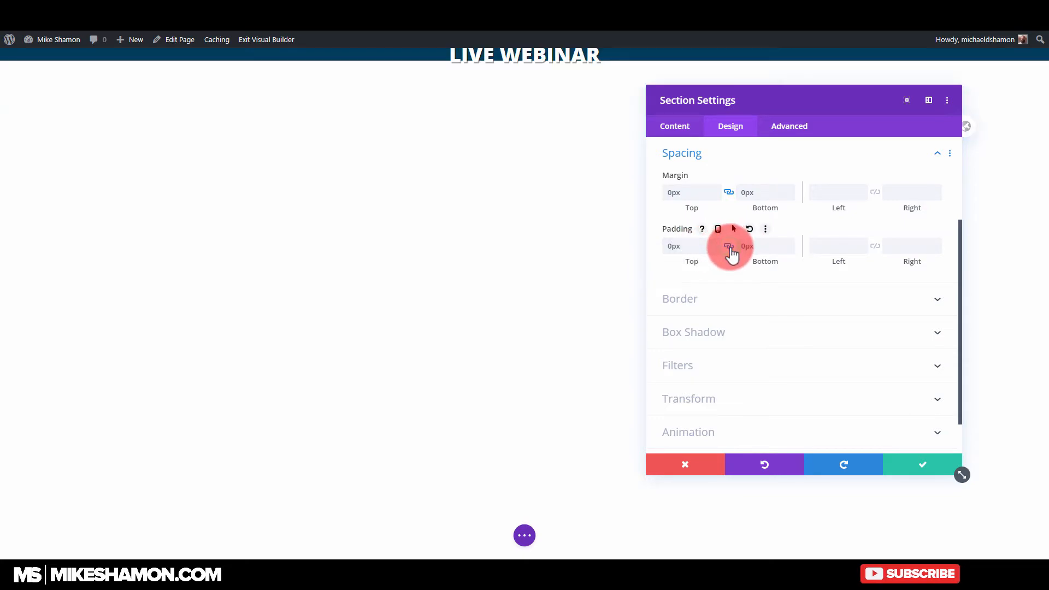
pyautogui.moveTo(674, 248); pyautogui.dragTo(662, 250)
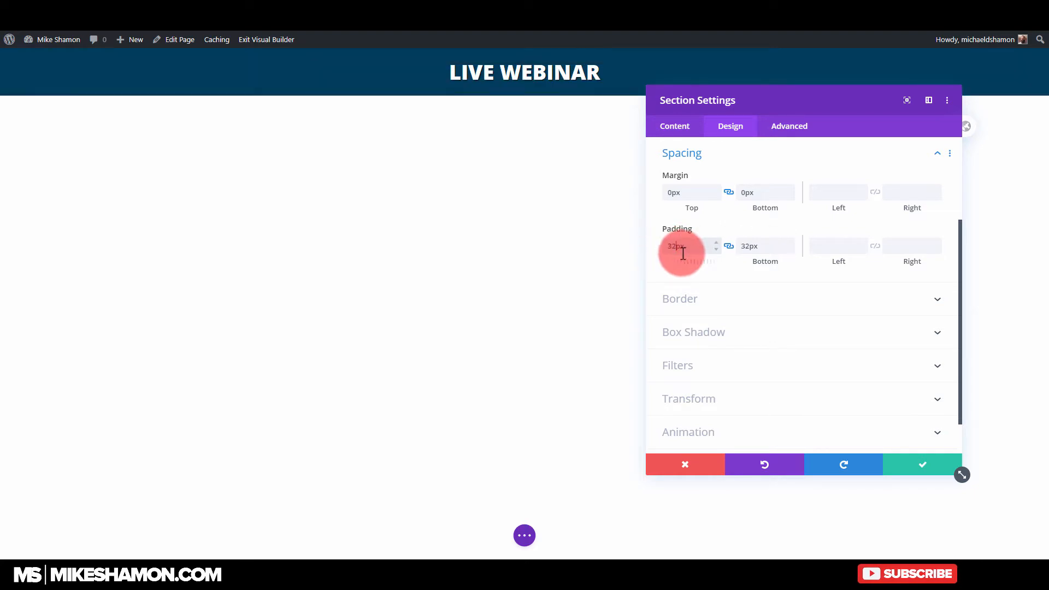
pyautogui.click(922, 463)
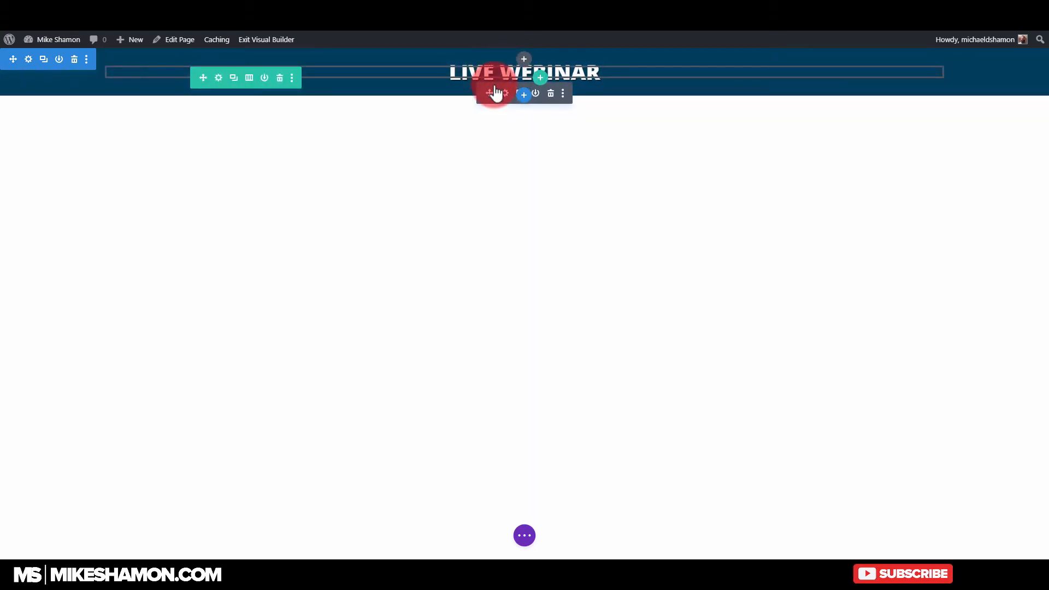
# Insert a Text module below the "Live Webinar" heading
pyautogui.click(523, 61)
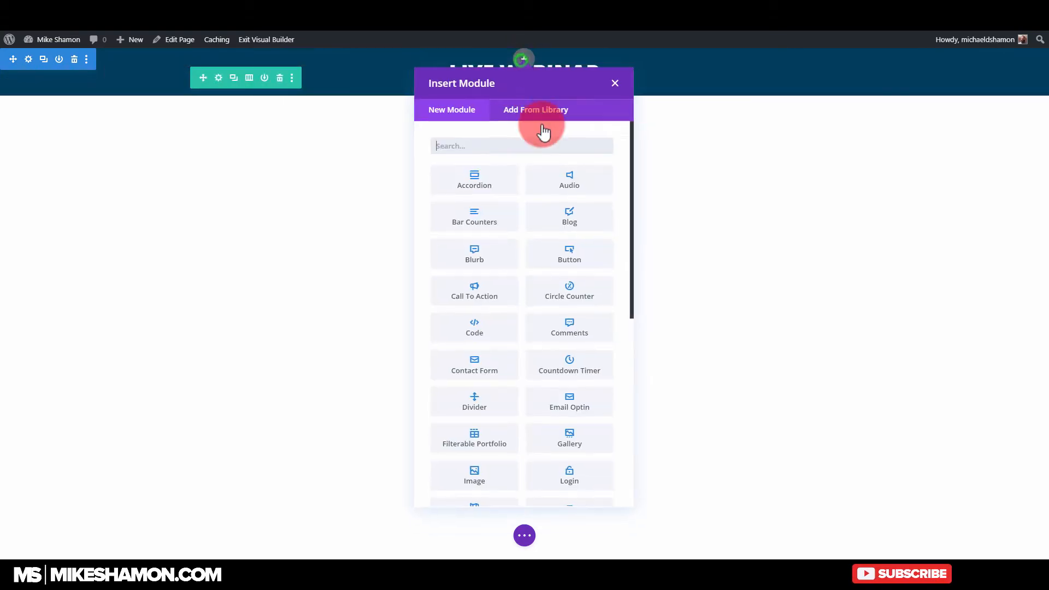
pyautogui.click(533, 147)
pyautogui.write('text')
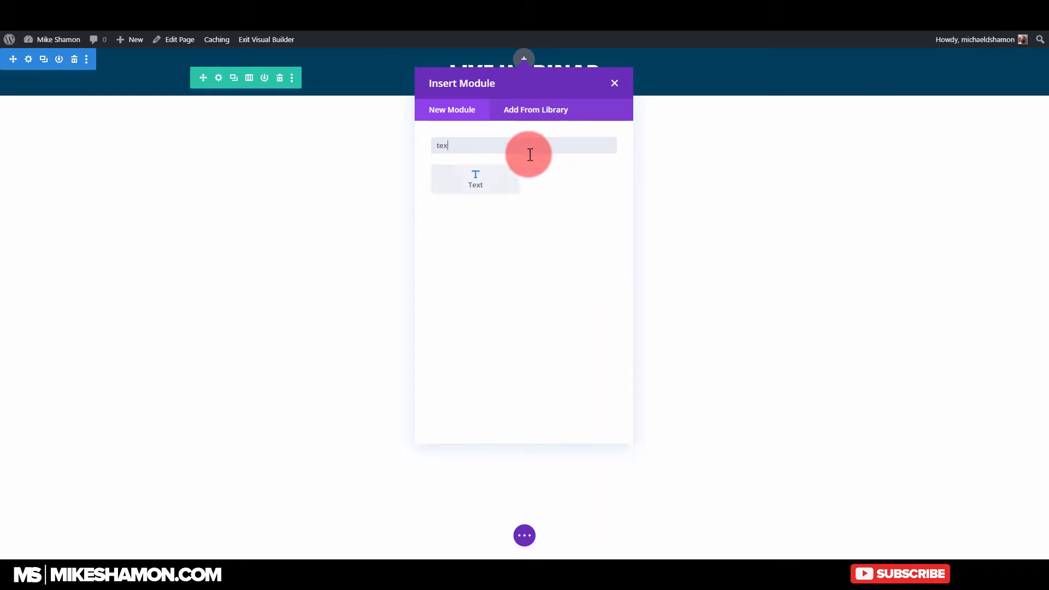
pyautogui.click(494, 172)
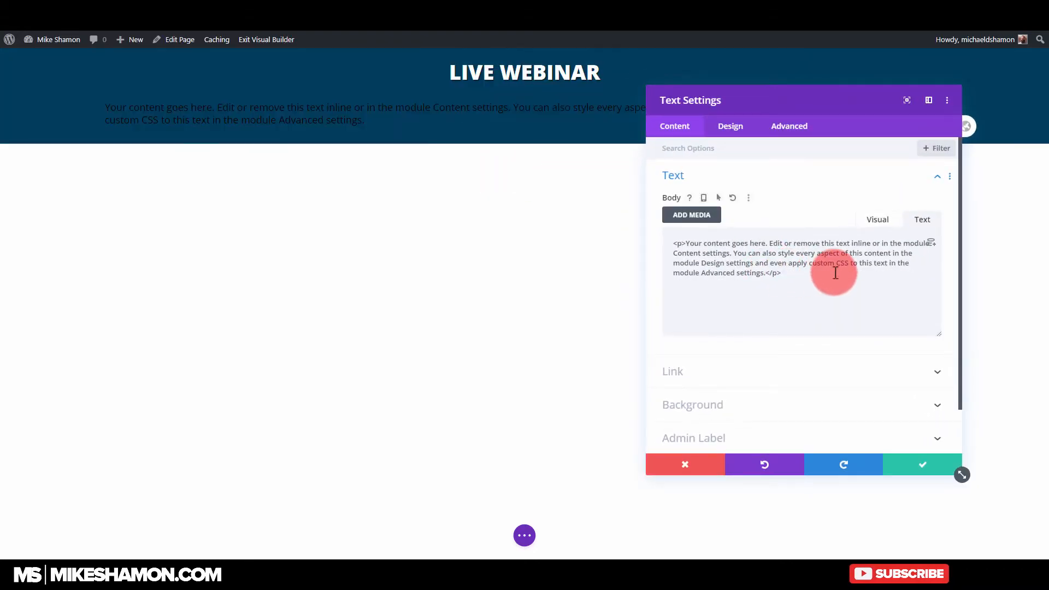
# Try deleting the last sentence of the new module's placeholder text, and undo the deletion
pyautogui.click(786, 277)
pyautogui.moveTo(766, 276); pyautogui.dragTo(733, 253)
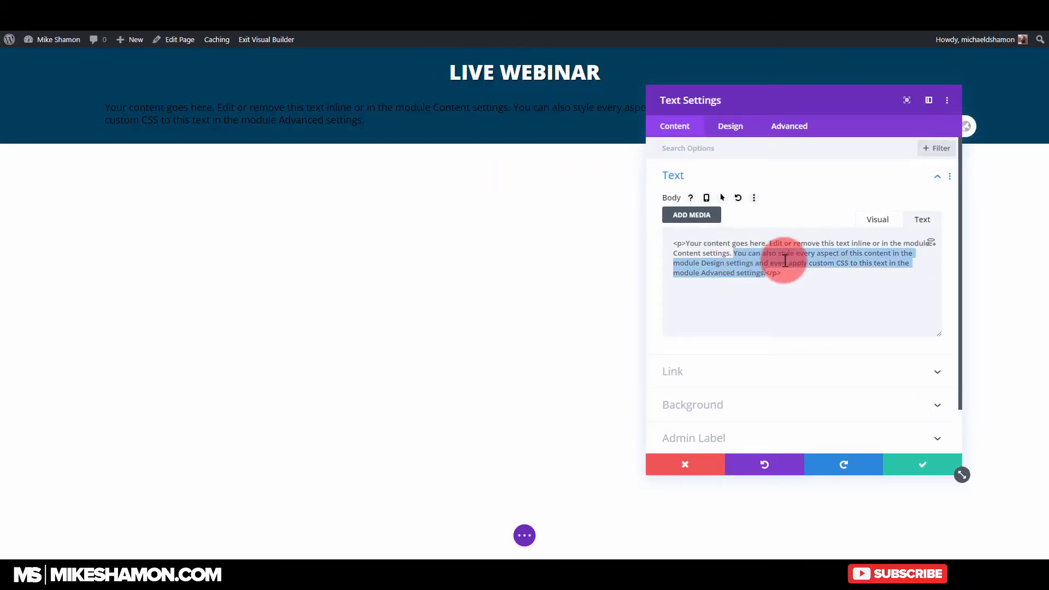
pyautogui.press('BackSpace')
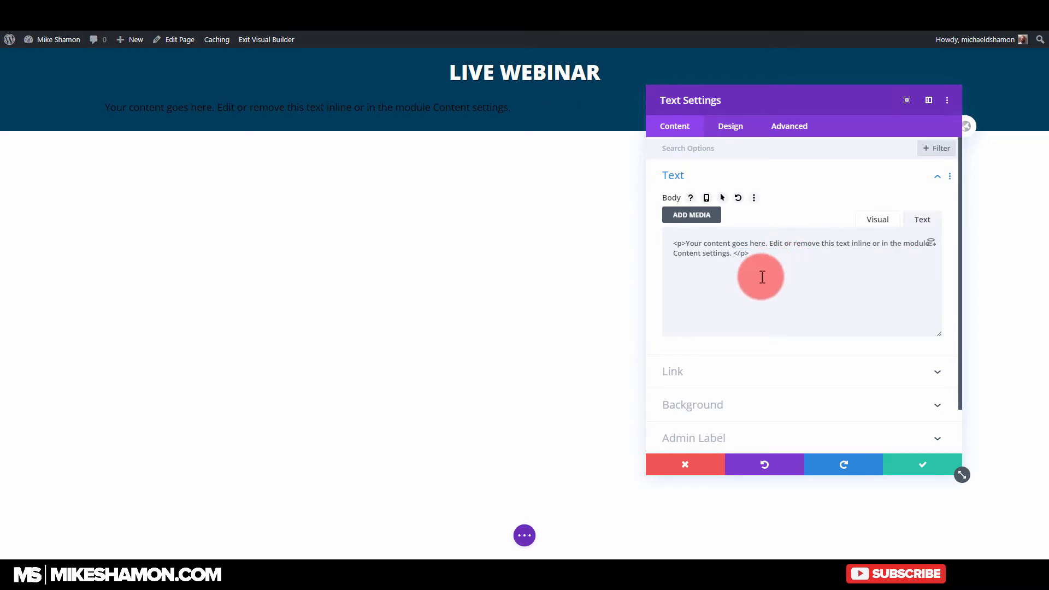
pyautogui.hotkey('ctrl', 'z')
# Shorten the placeholder text so that it ends with "in the module Design settings."
pyautogui.click(767, 275)
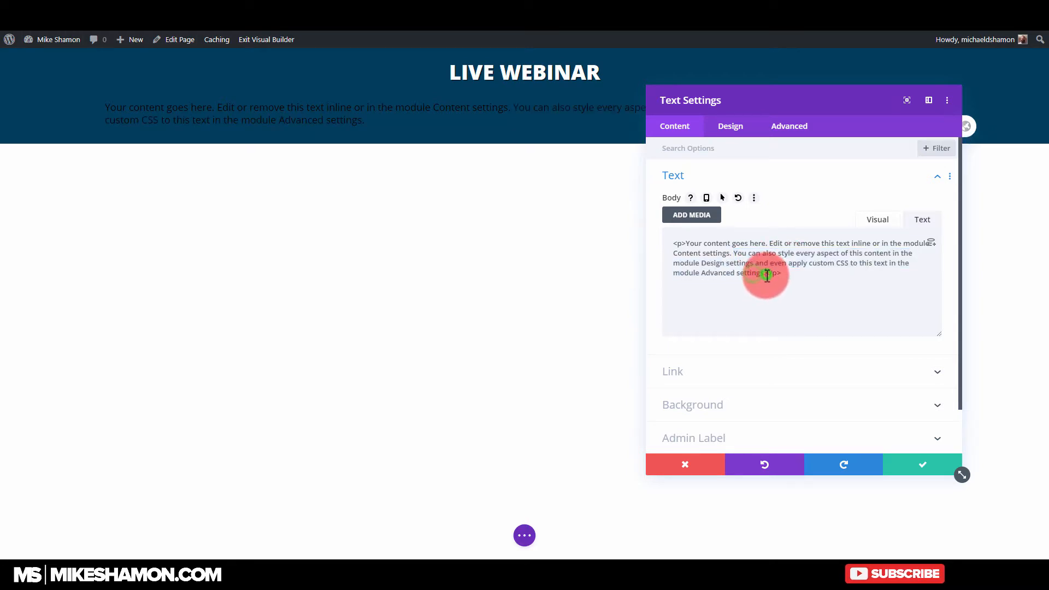
pyautogui.moveTo(763, 275)
pyautogui.mouseDown()
pyautogui.moveTo(766, 258)
pyautogui.moveTo(754, 261)
pyautogui.mouseUp()
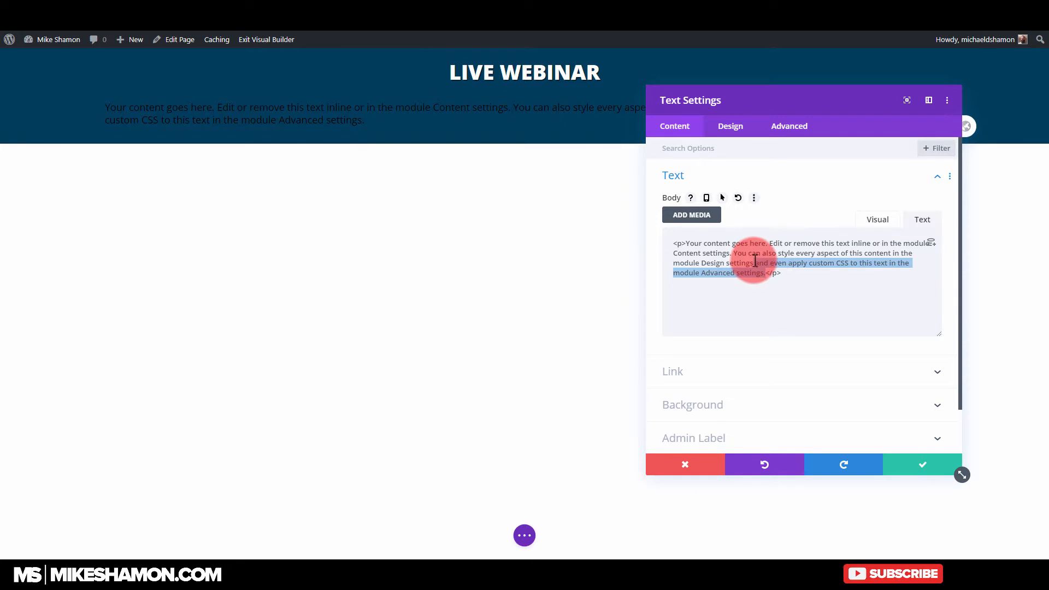
pyautogui.press('BackSpace')
pyautogui.write('.')
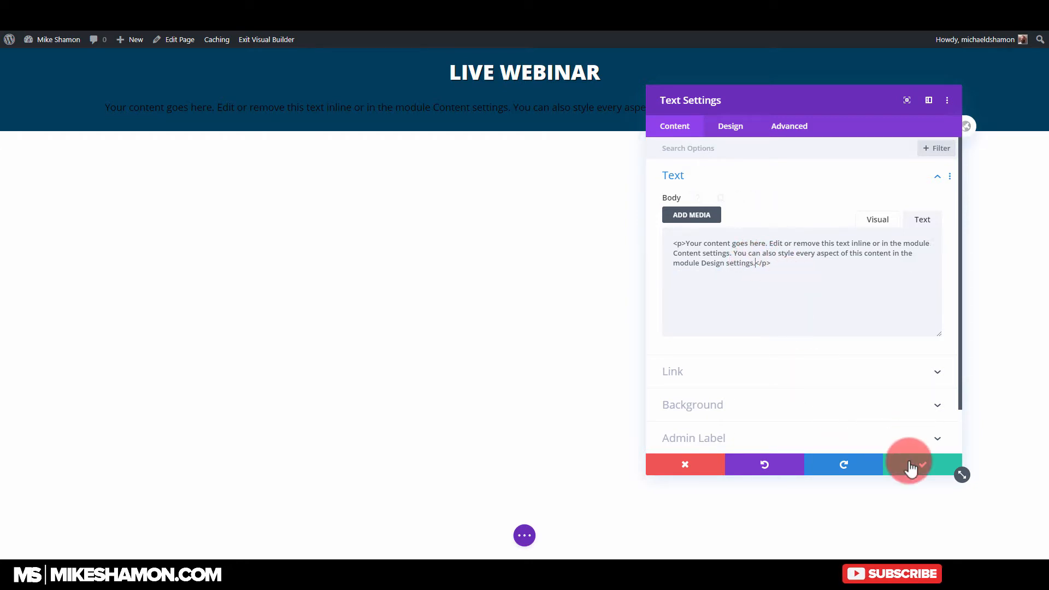
# Set the placeholder text's color to white and its size to 21px
pyautogui.click(733, 129)
pyautogui.click(694, 175)
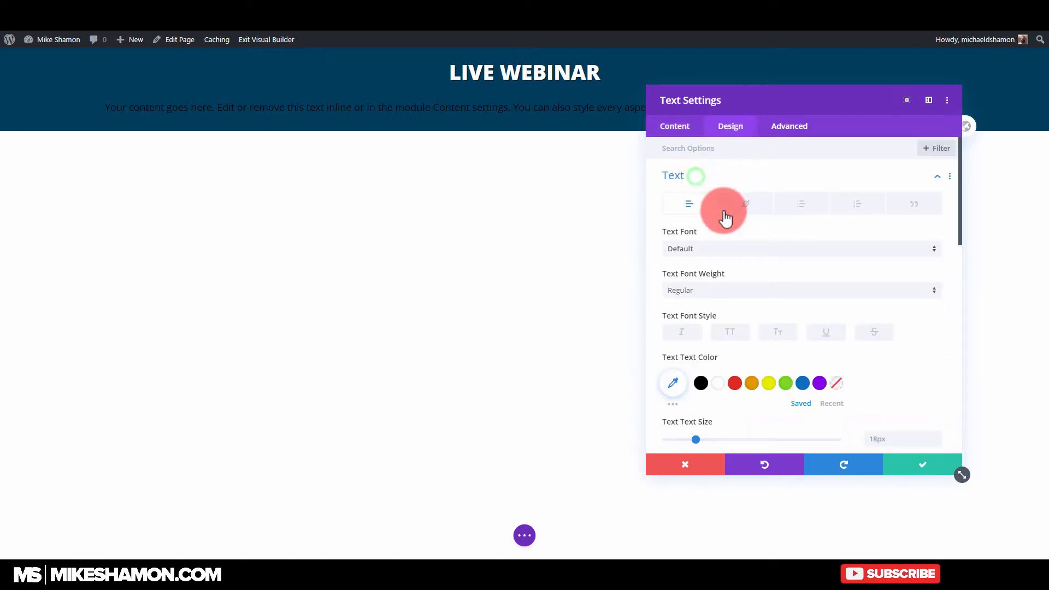
pyautogui.scroll(-2, 727, 230)
pyautogui.click(719, 293)
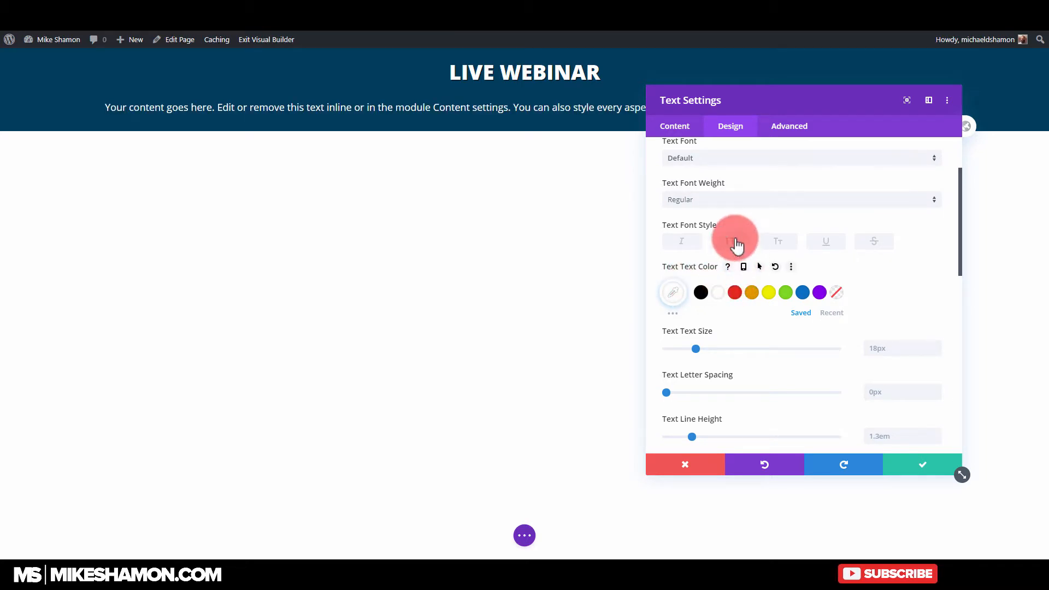
pyautogui.scroll(2, 727, 229)
pyautogui.scroll(-2, 765, 317)
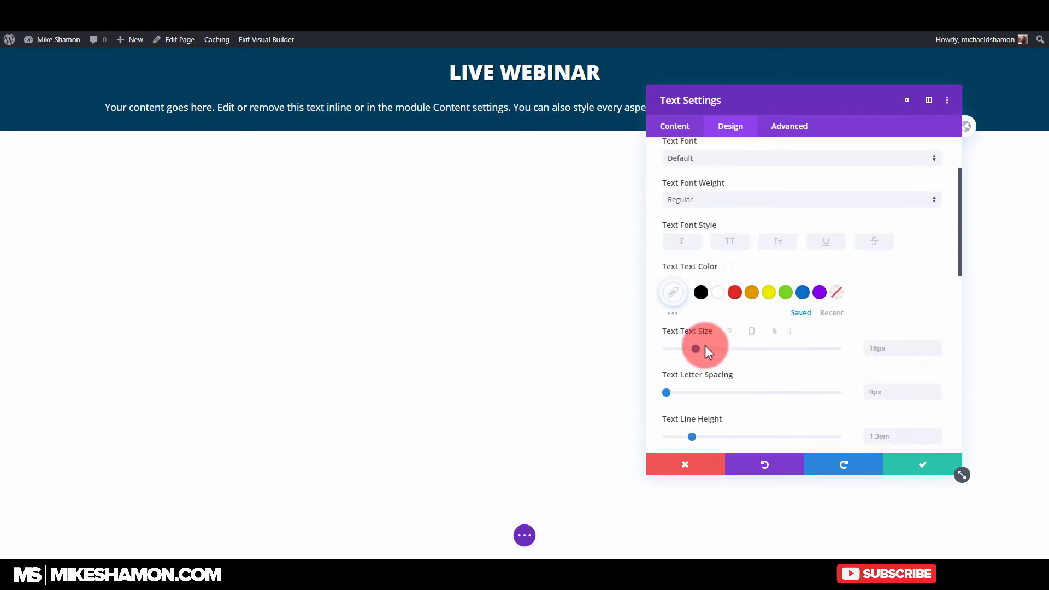
pyautogui.moveTo(700, 352); pyautogui.dragTo(704, 355)
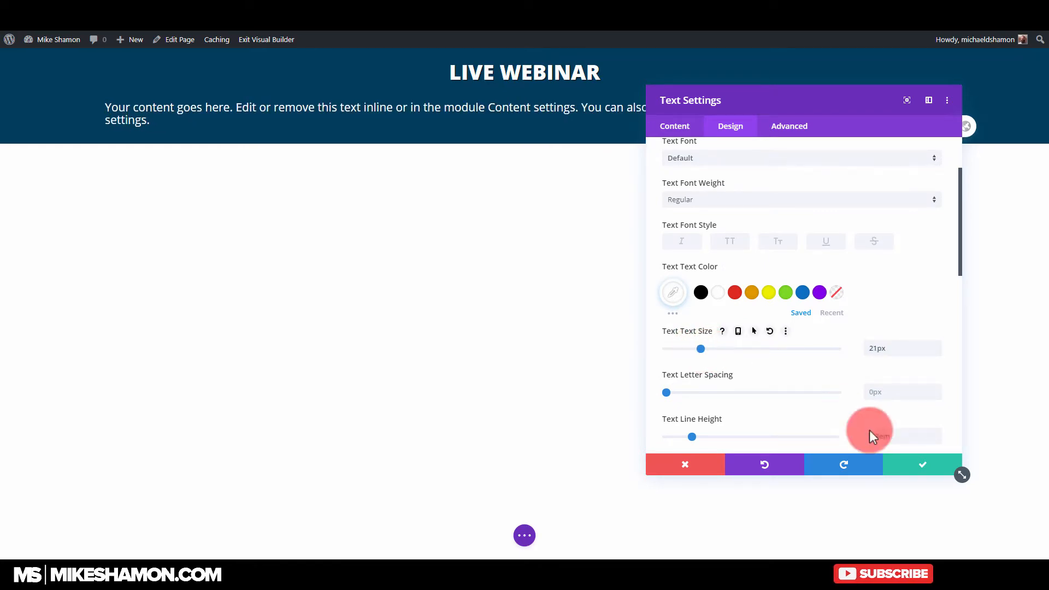
pyautogui.scroll(-2, 707, 328)
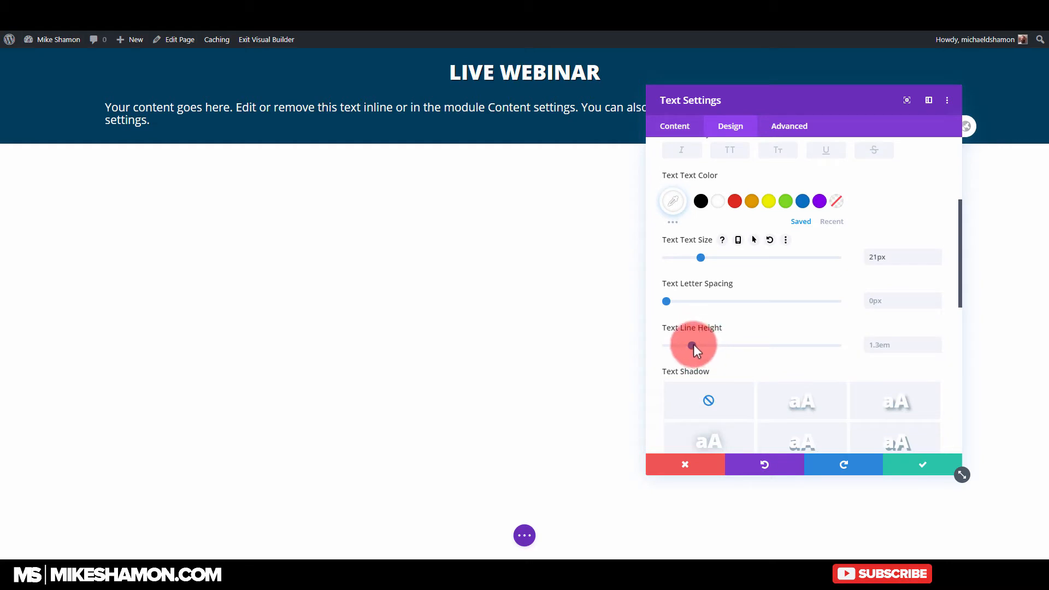
pyautogui.moveTo(693, 345)
pyautogui.mouseDown()
pyautogui.moveTo(681, 346)
pyautogui.moveTo(693, 345)
pyautogui.mouseUp()
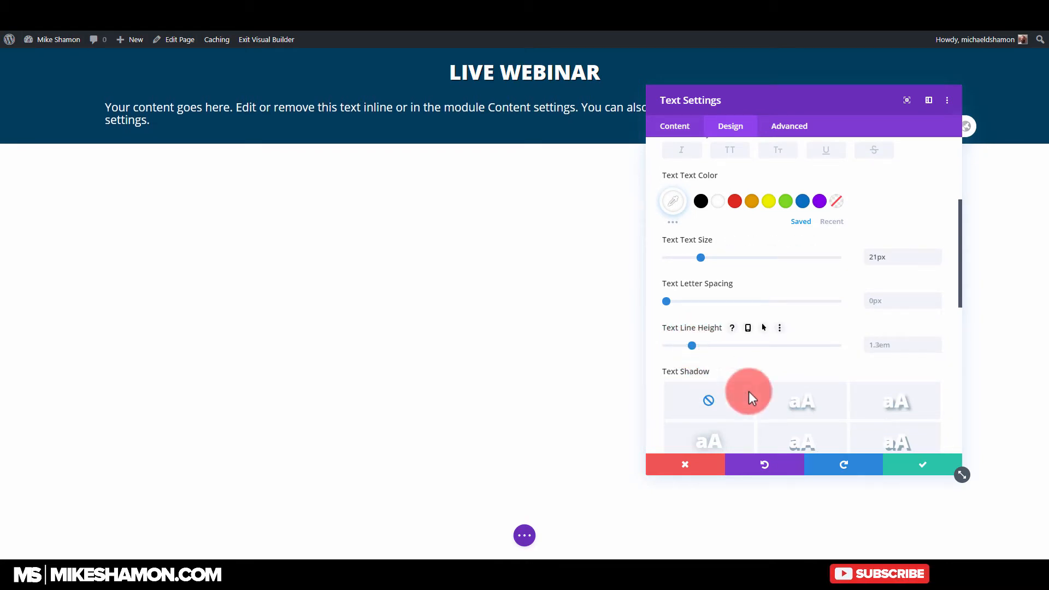
# Center-align the placeholder text module, try a width of 50%, and set the width to 60%
pyautogui.click(678, 126)
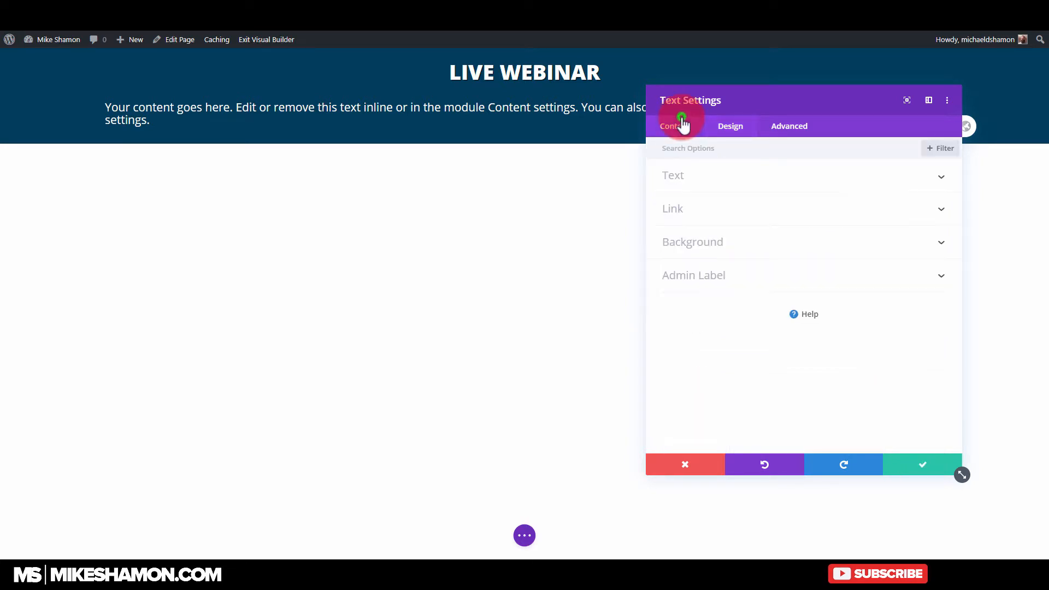
pyautogui.moveTo(755, 103); pyautogui.dragTo(811, 105)
pyautogui.click(785, 131)
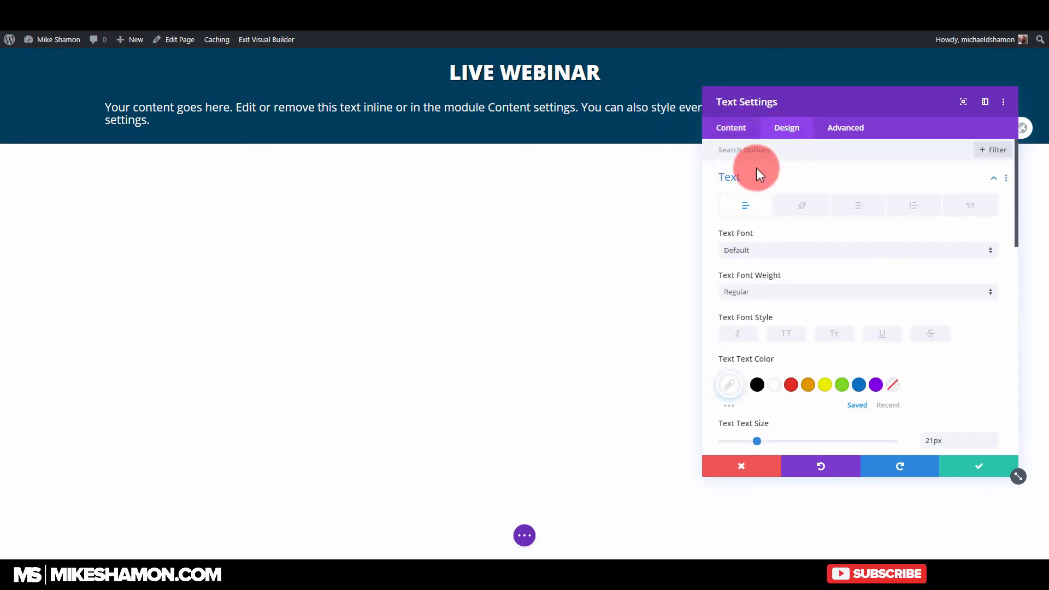
pyautogui.click(758, 174)
pyautogui.click(773, 245)
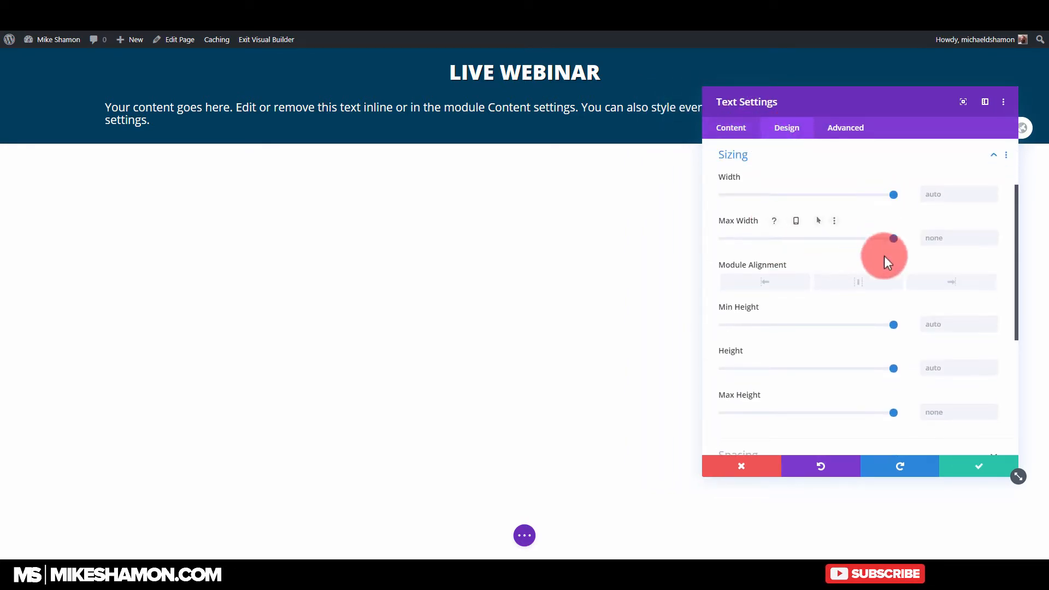
pyautogui.click(878, 290)
pyautogui.moveTo(893, 195); pyautogui.dragTo(809, 211)
pyautogui.moveTo(855, 93); pyautogui.dragTo(740, 89)
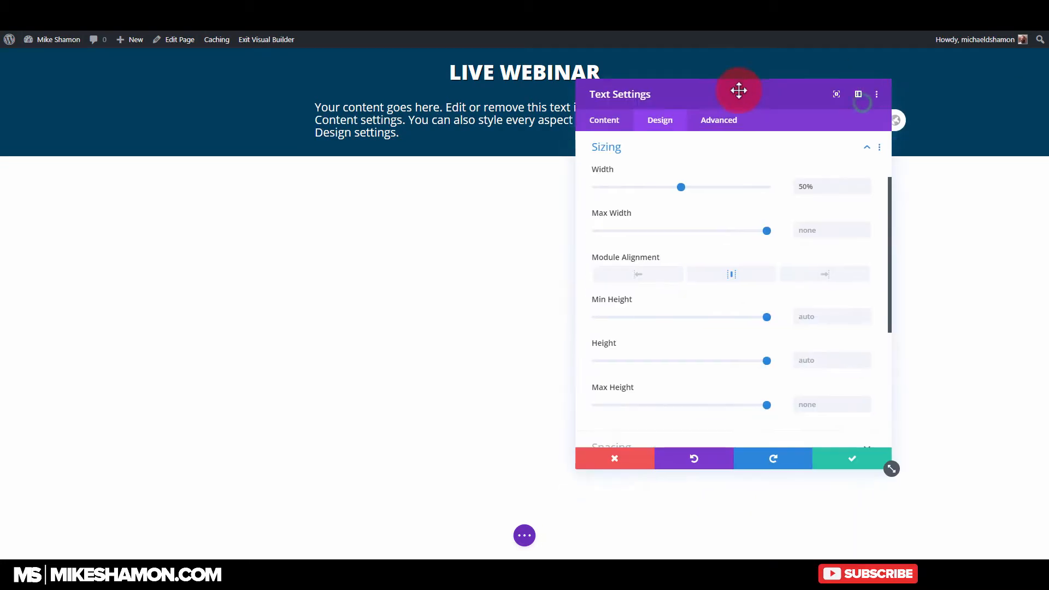
pyautogui.moveTo(727, 188); pyautogui.dragTo(742, 188)
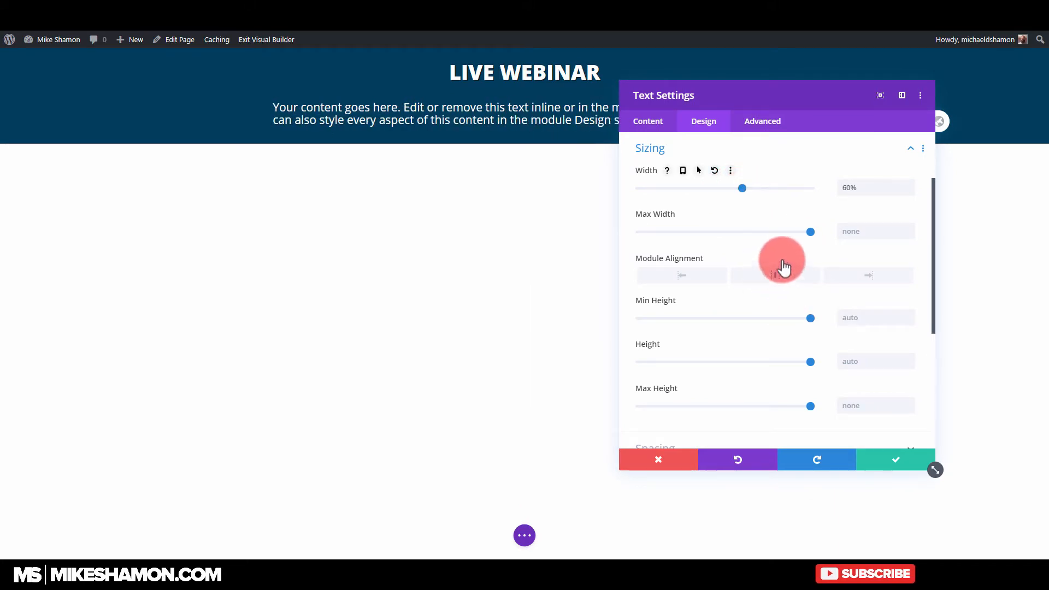
pyautogui.moveTo(747, 87); pyautogui.dragTo(855, 140)
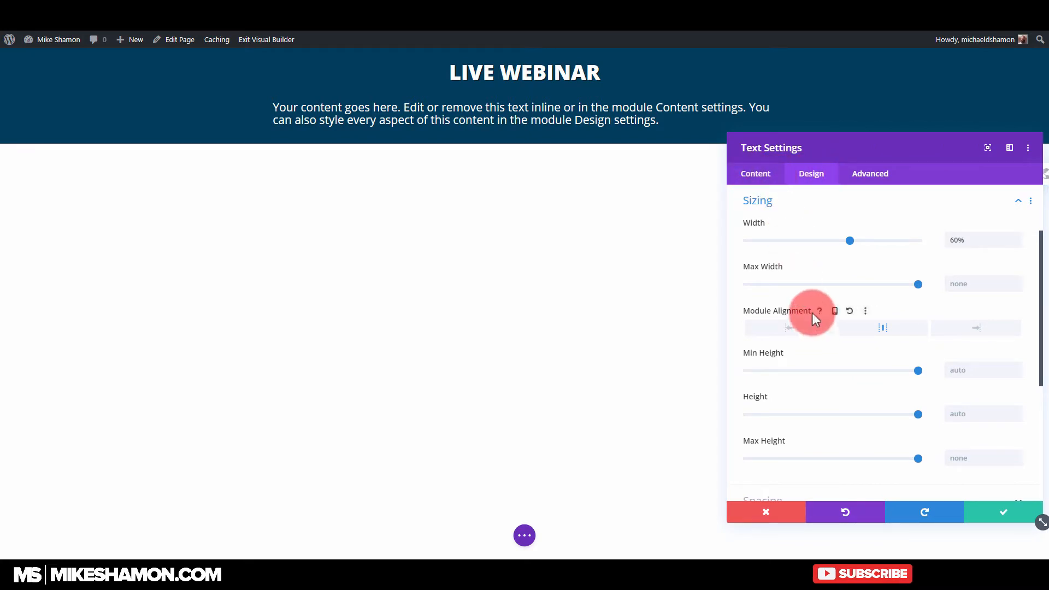
# Center the placeholder text within its module and save the text settings
pyautogui.scroll(2, 791, 225)
pyautogui.click(794, 224)
pyautogui.scroll(-3, 832, 303)
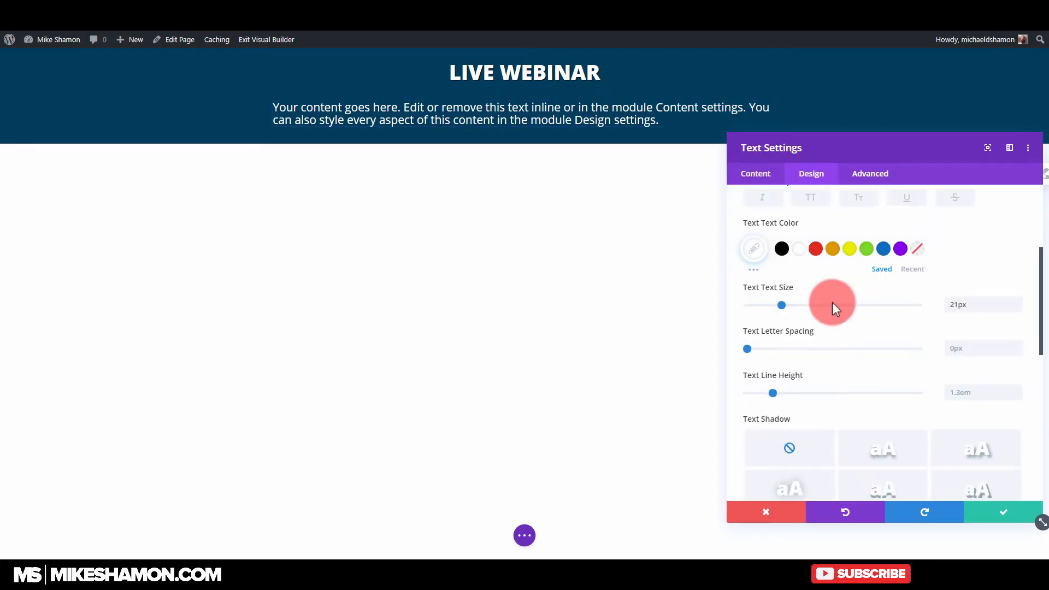
pyautogui.scroll(1, 854, 286)
pyautogui.scroll(-3, 854, 292)
pyautogui.scroll(-3, 854, 293)
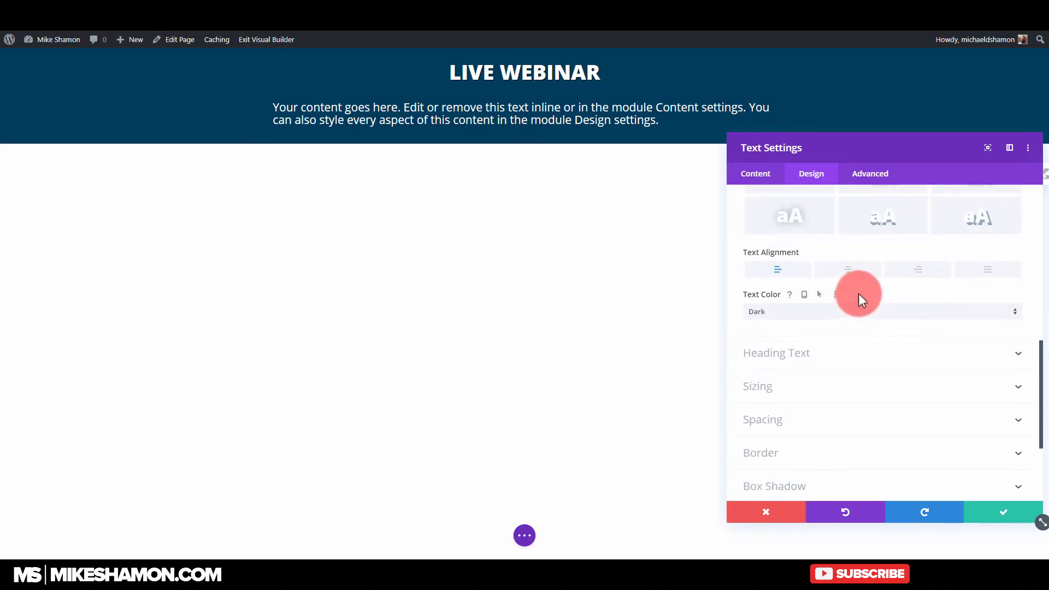
pyautogui.click(848, 270)
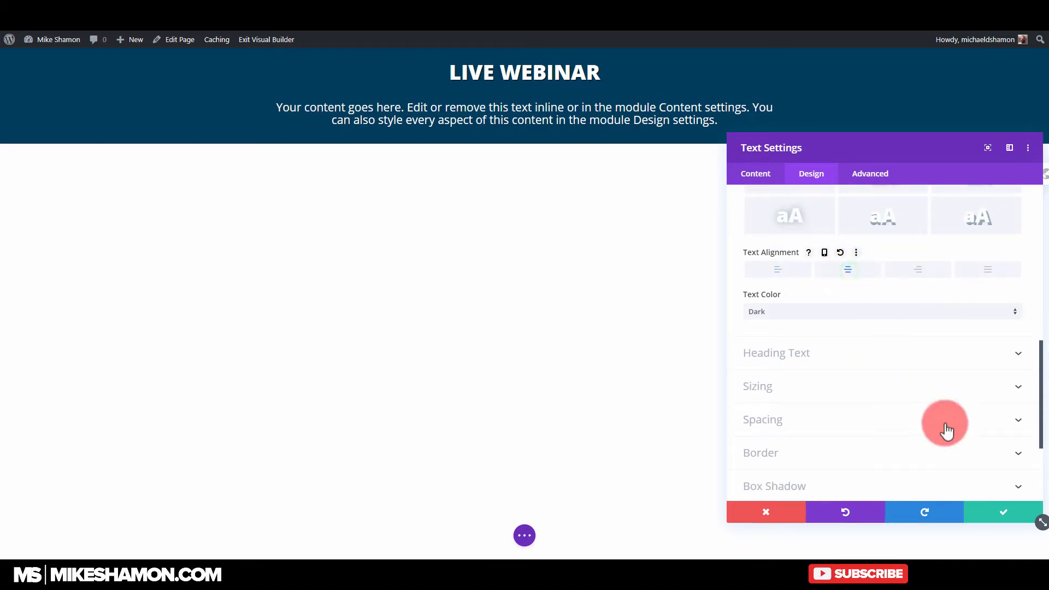
pyautogui.click(1001, 507)
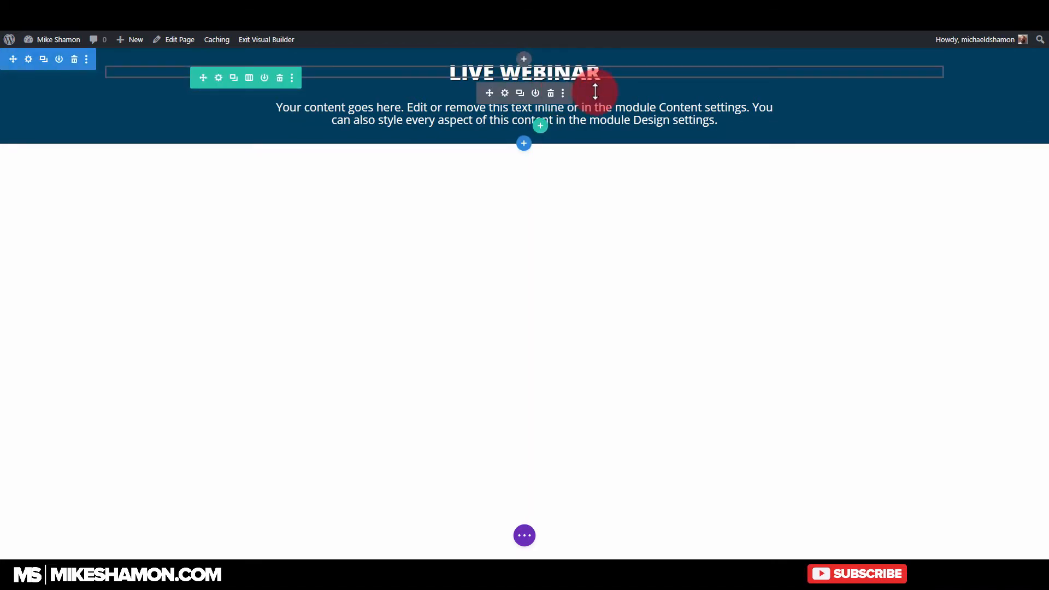
# Set the bottom padding and bottom margin of the "Live Webinar" title module to 0px
pyautogui.moveTo(522, 75)
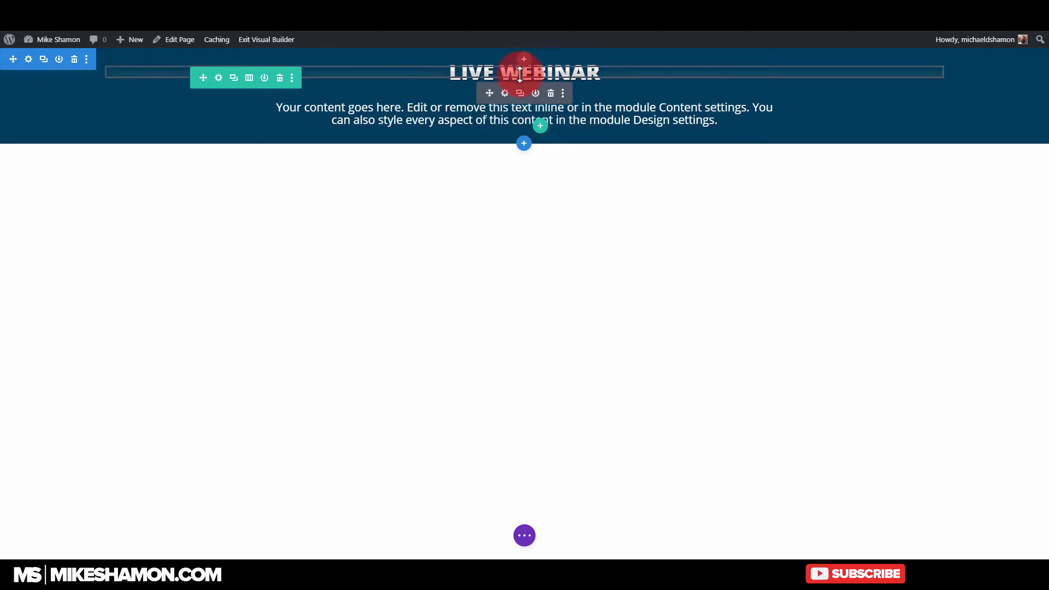
pyautogui.click(806, 174)
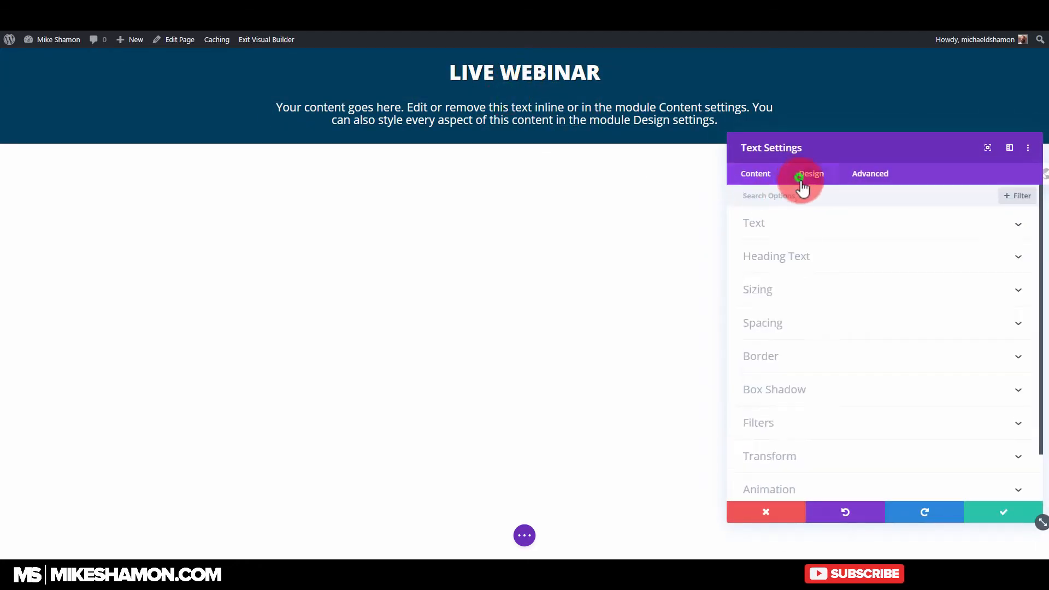
pyautogui.click(793, 319)
pyautogui.click(853, 298)
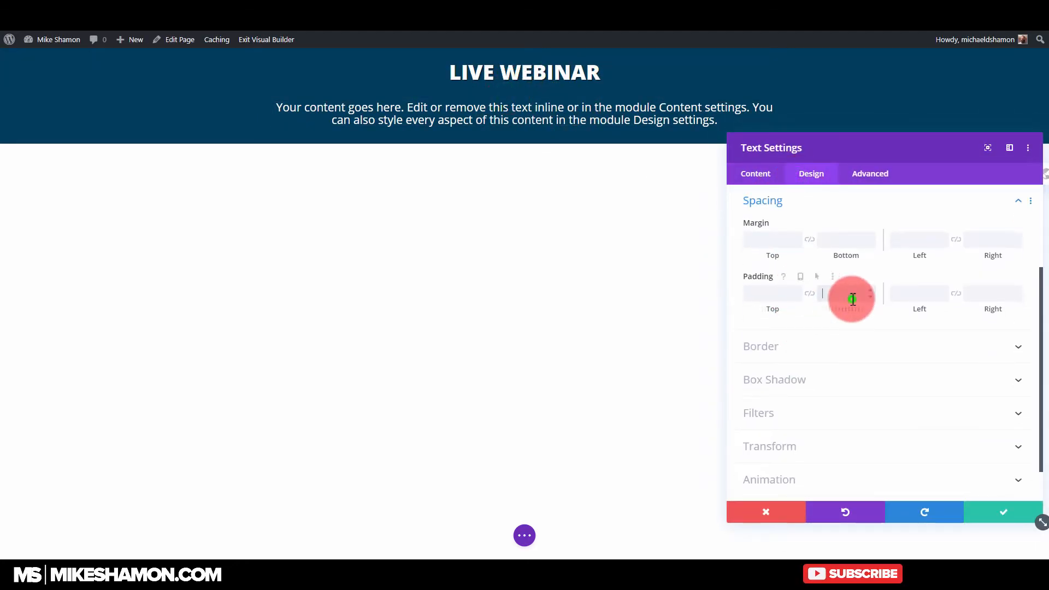
pyautogui.write('0')
pyautogui.click(829, 241)
pyautogui.write('0')
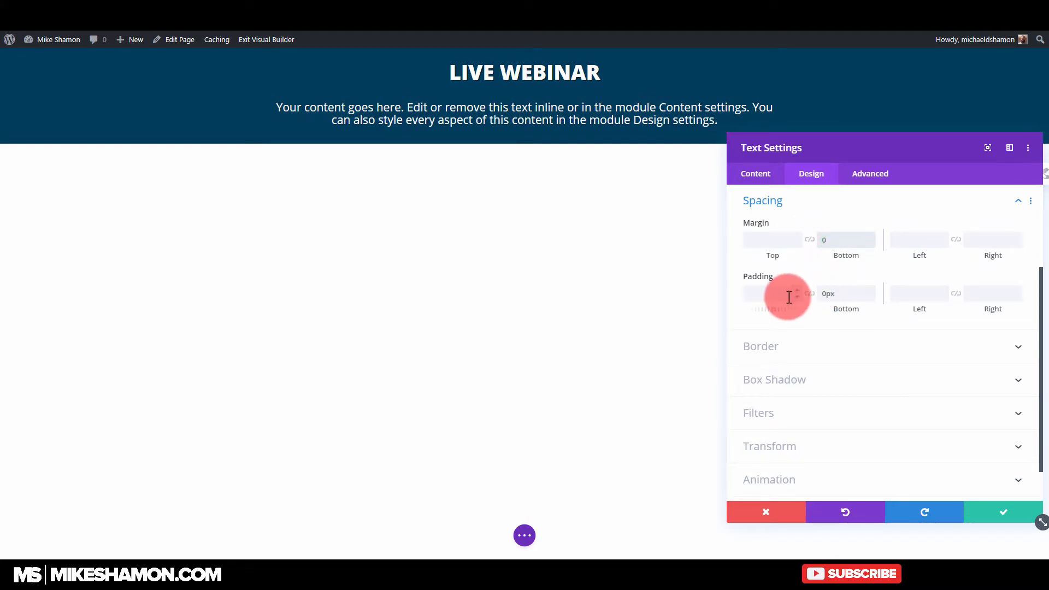
pyautogui.click(835, 247)
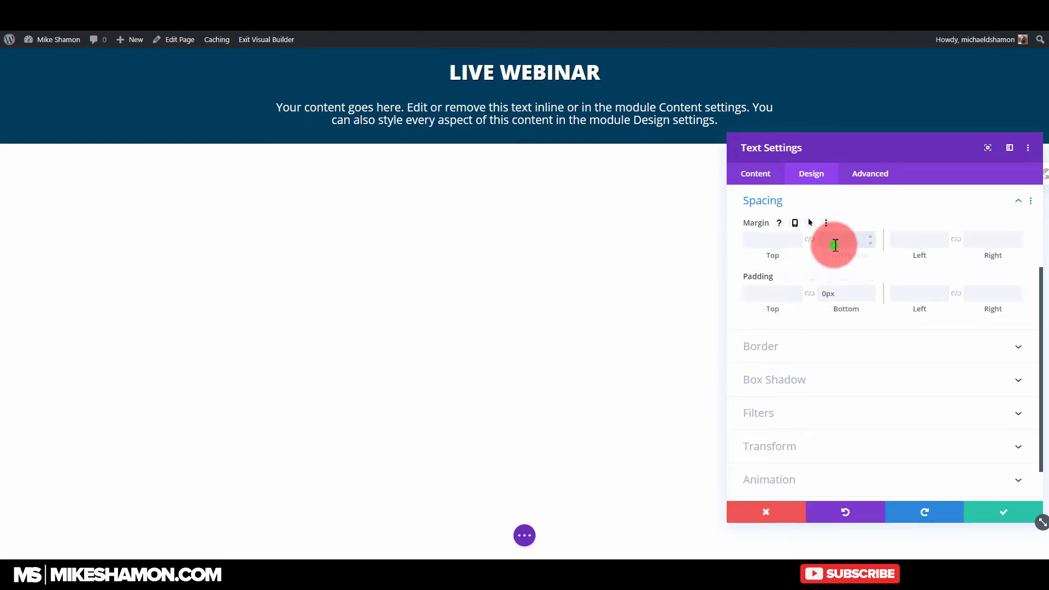
pyautogui.click(780, 238)
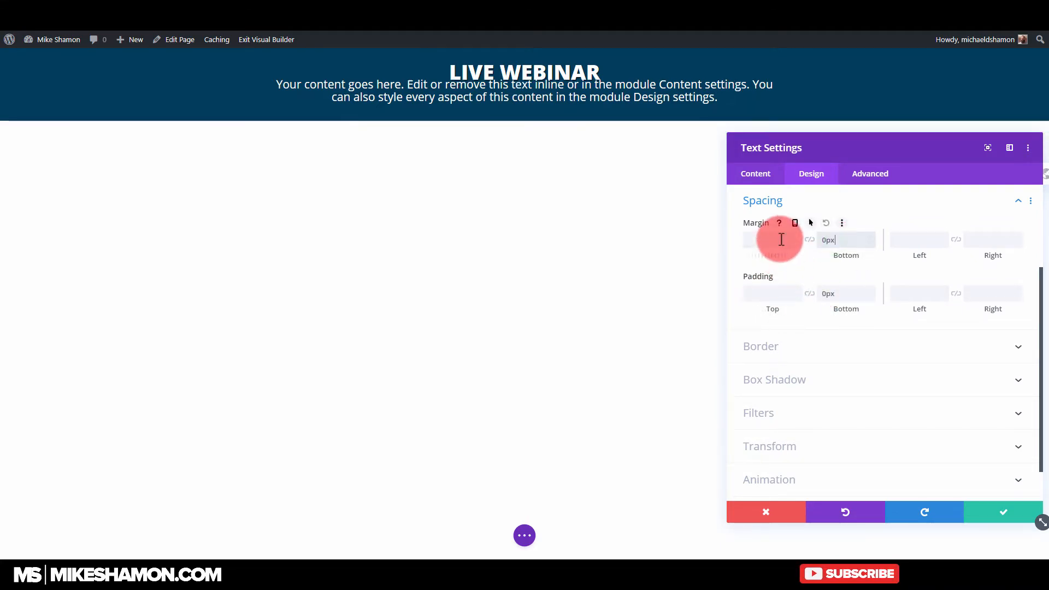
# Set the title module's bottom padding to 16px and save the text settings
pyautogui.click(826, 295)
pyautogui.moveTo(844, 298); pyautogui.dragTo(806, 301)
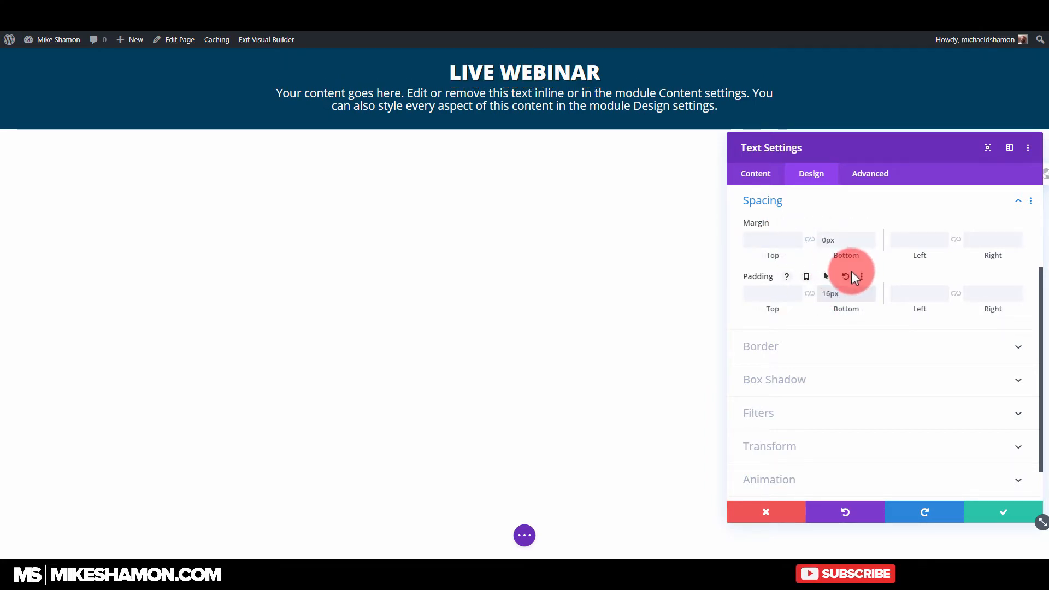
pyautogui.click(1008, 510)
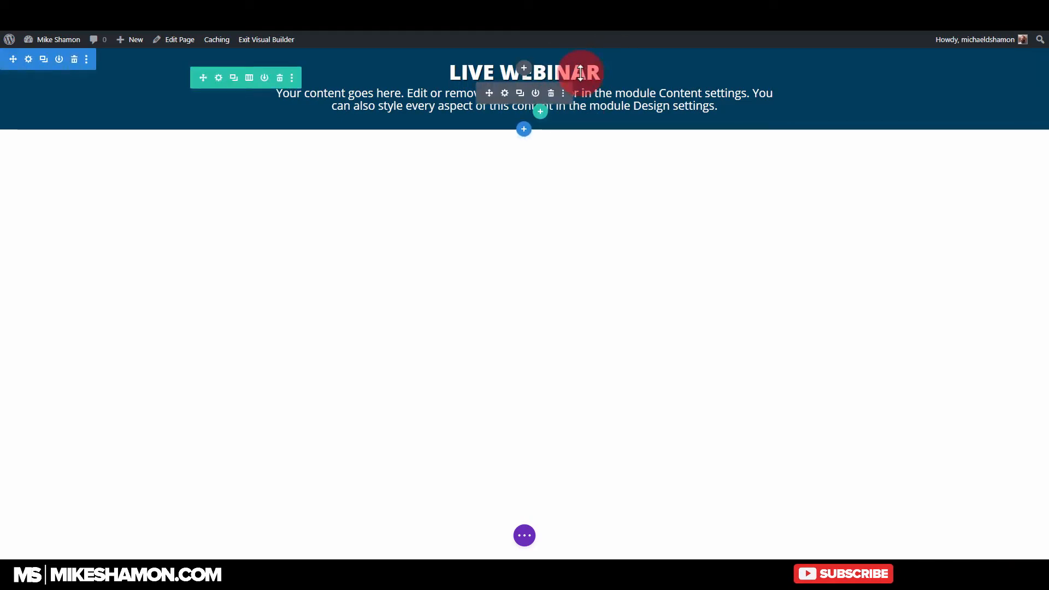
# Change the title text to "Live Webinar starting soon!" and save the text settings
pyautogui.click(504, 93)
pyautogui.click(820, 288)
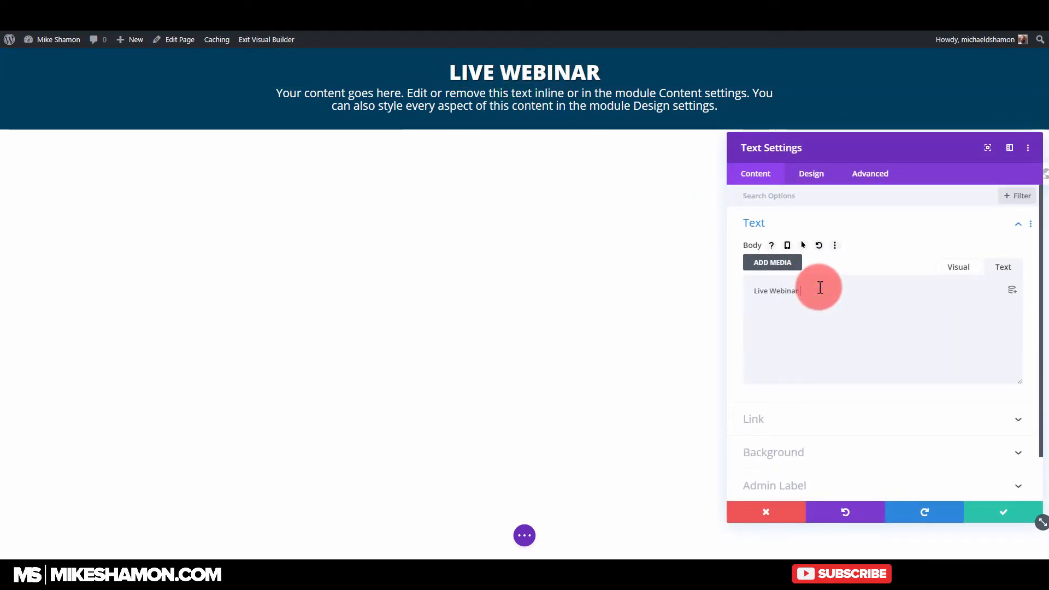
pyautogui.write('starting')
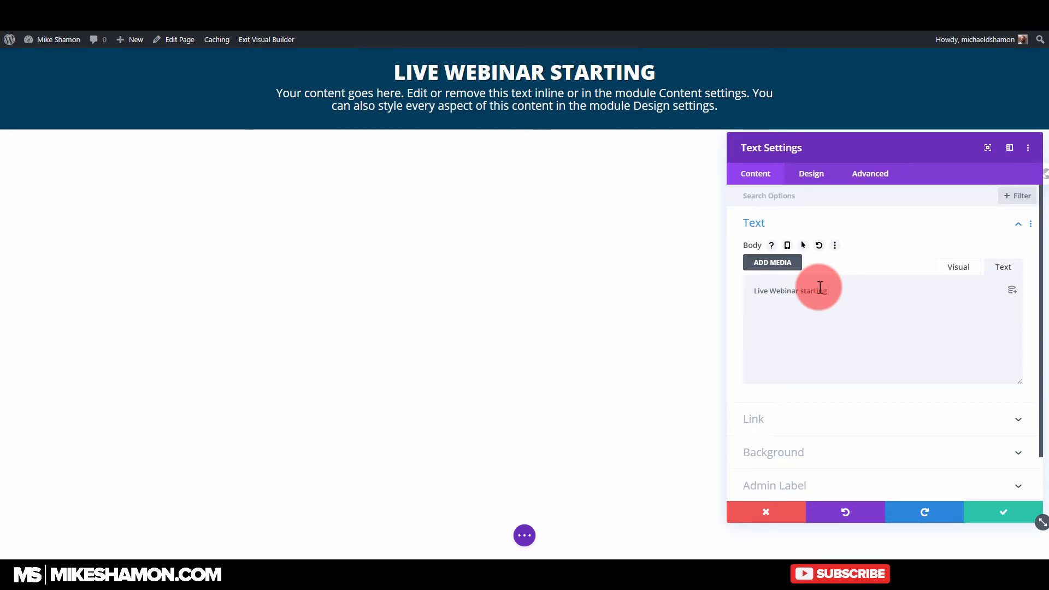
pyautogui.write(' soon!')
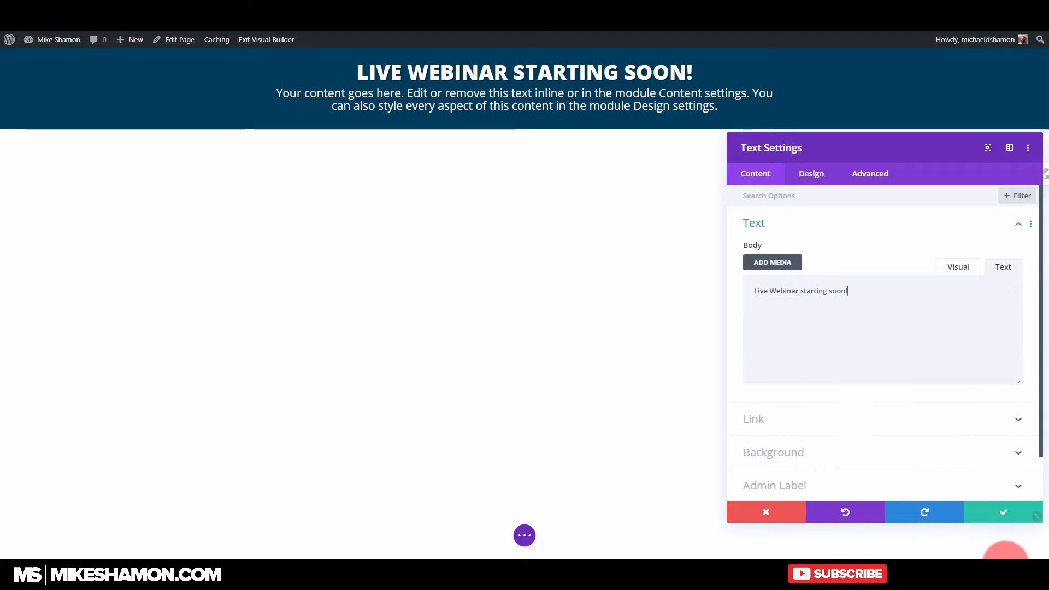
pyautogui.click(1002, 512)
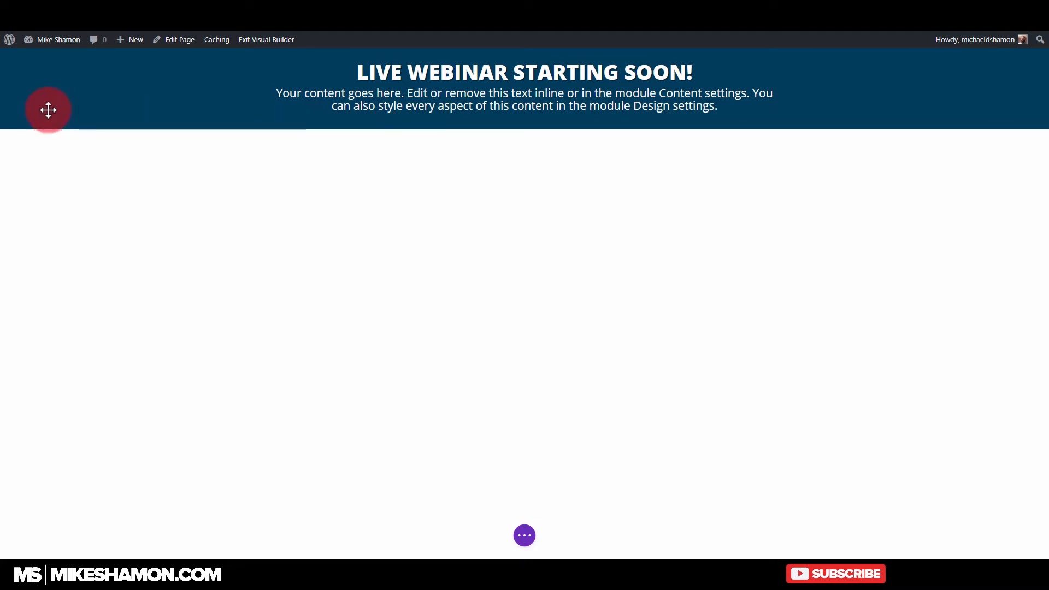
# Insert a regular section with an equal two-column row below the header, without adding a module yet
pyautogui.click(523, 134)
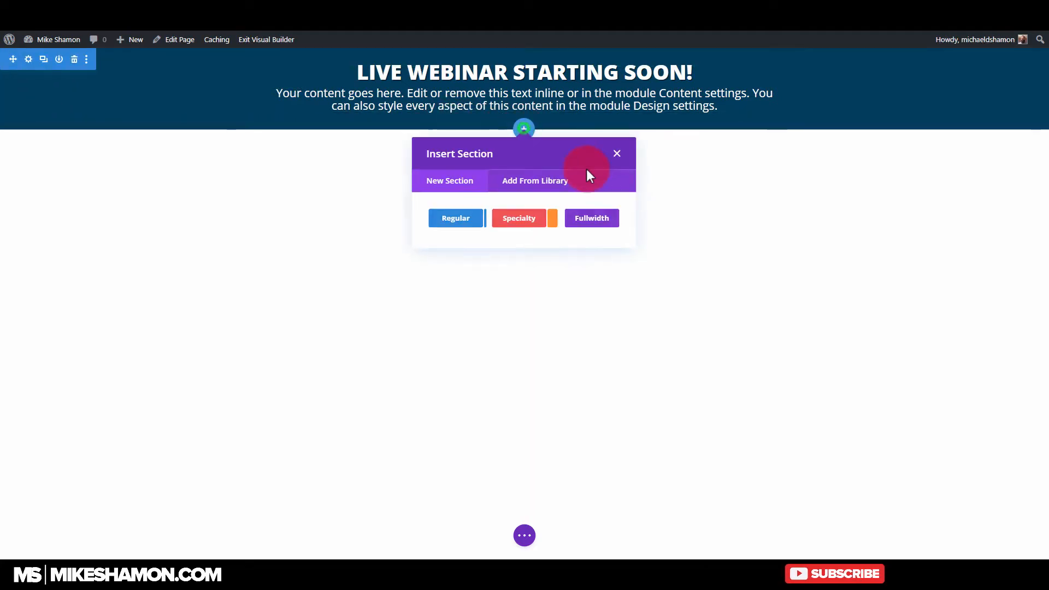
pyautogui.click(465, 217)
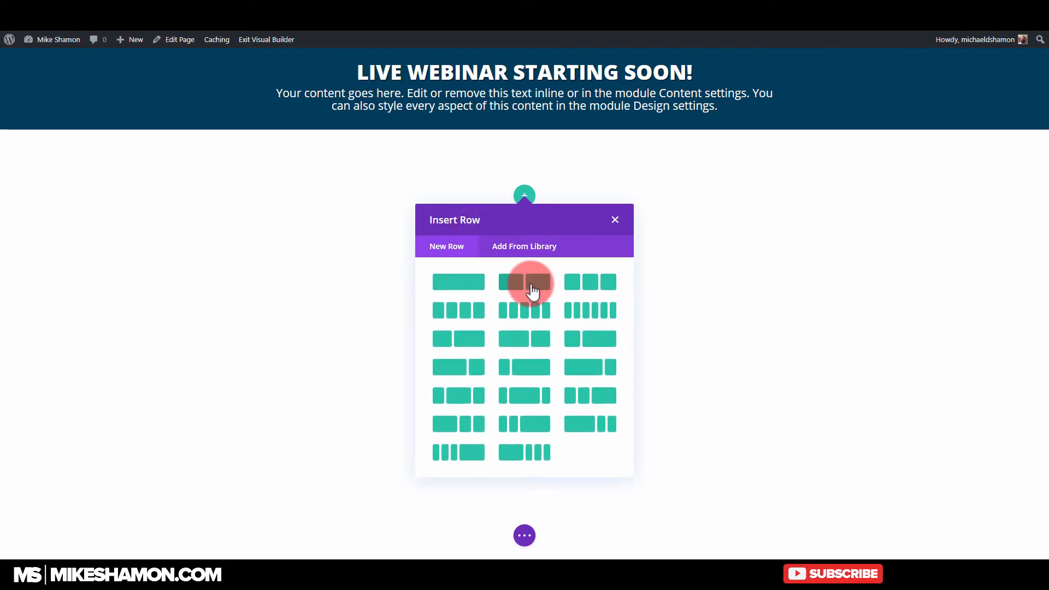
pyautogui.click(533, 293)
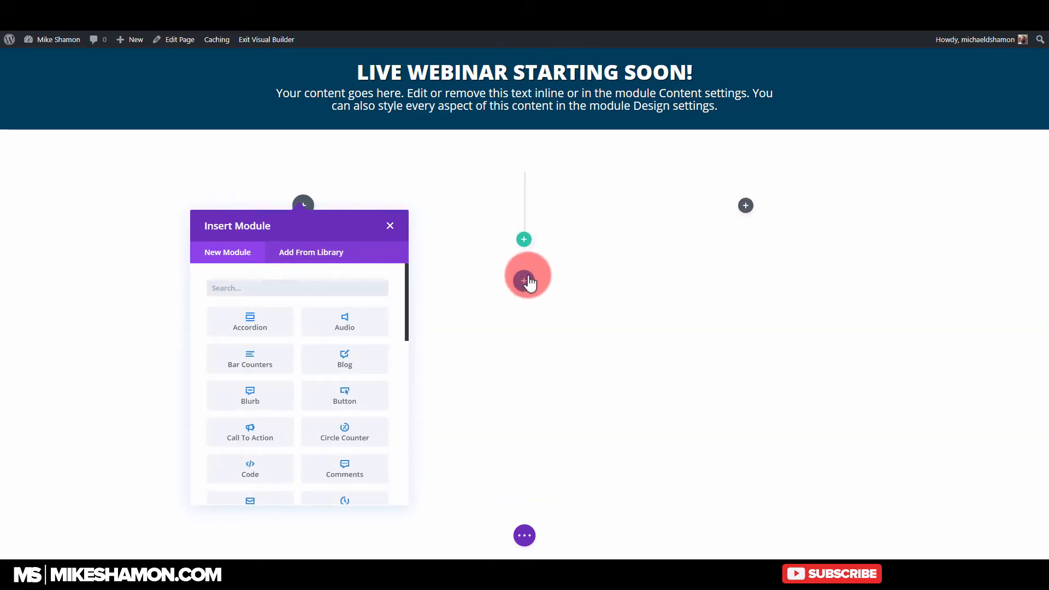
pyautogui.click(290, 287)
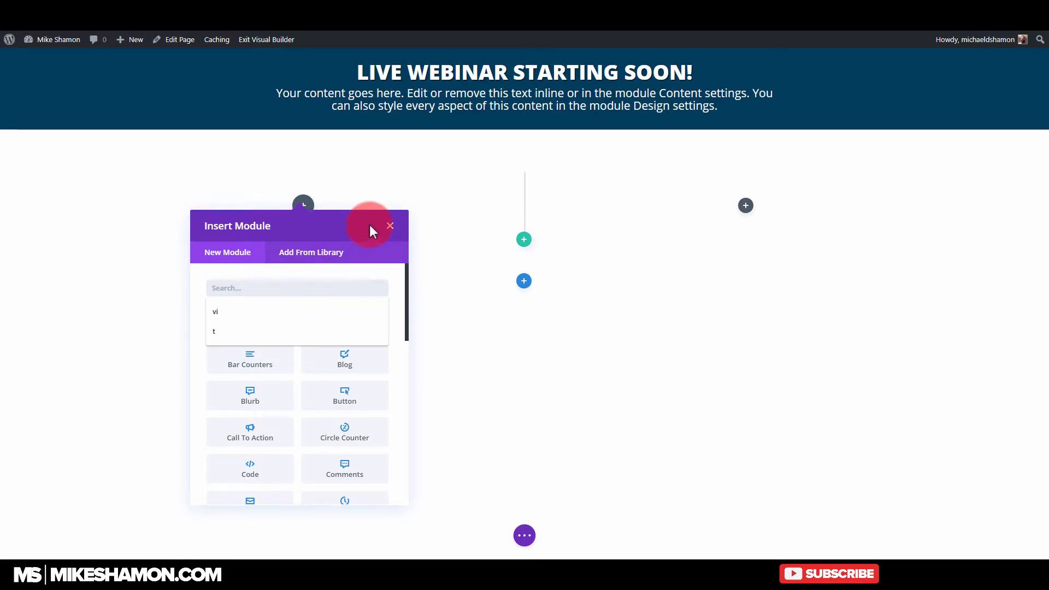
pyautogui.click(390, 225)
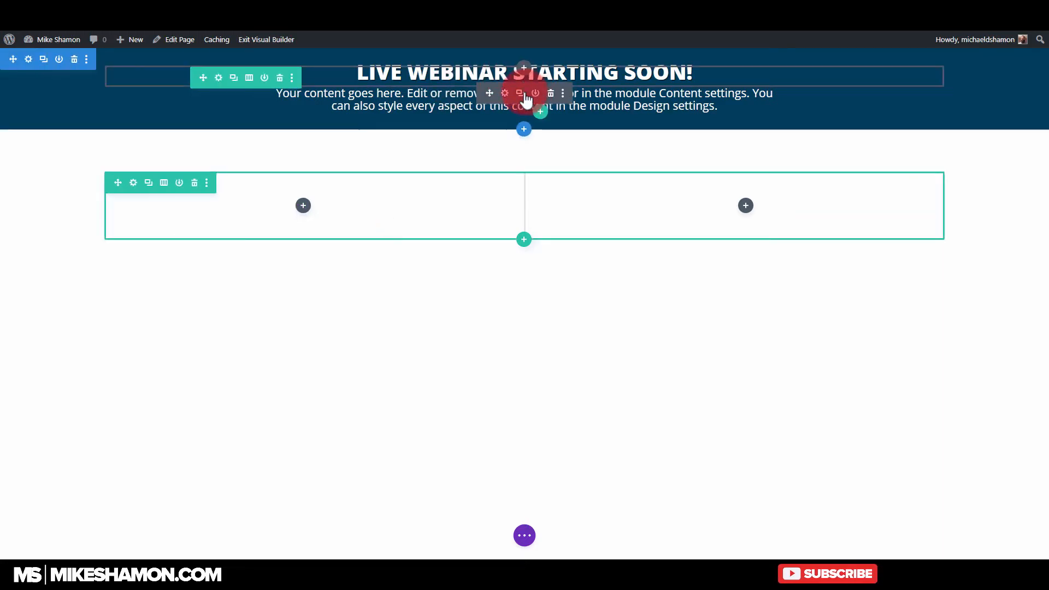
# Copy the header title module into the first column of the new row and replace the copy's text with "register now"
pyautogui.click(519, 92)
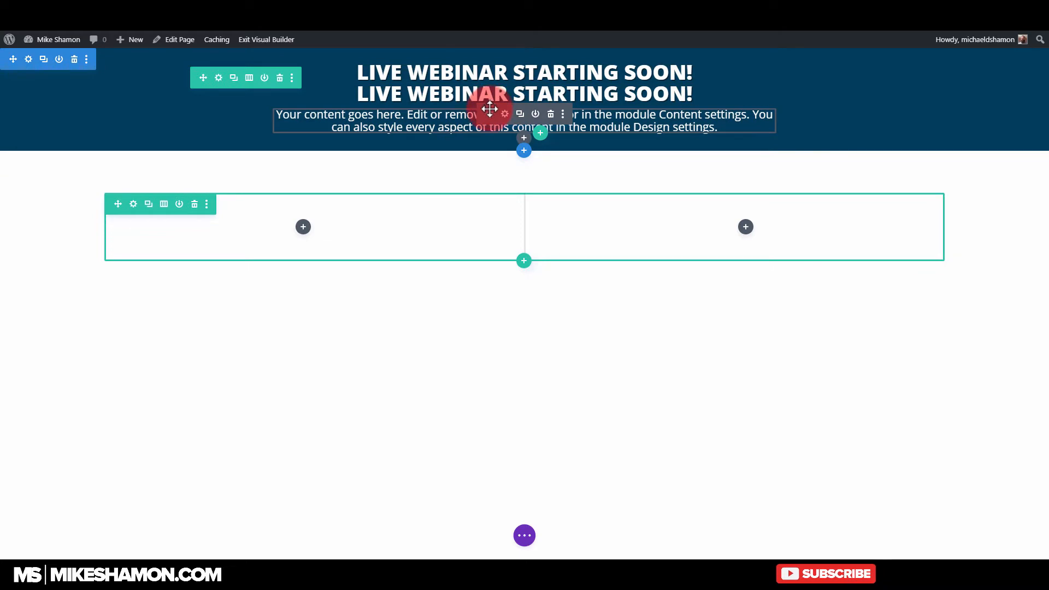
pyautogui.moveTo(490, 109); pyautogui.dragTo(328, 203)
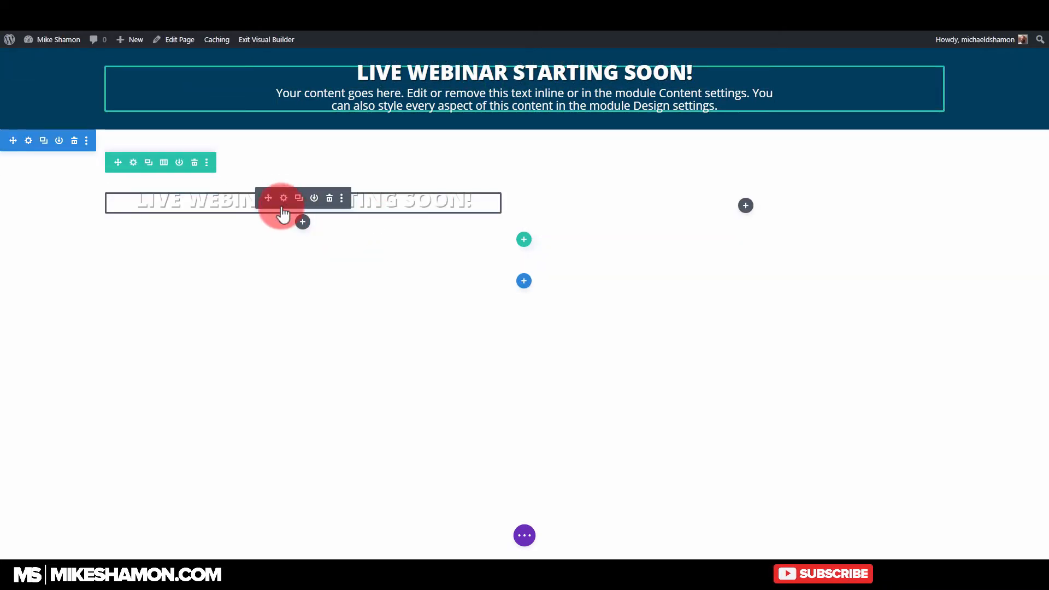
pyautogui.click(284, 197)
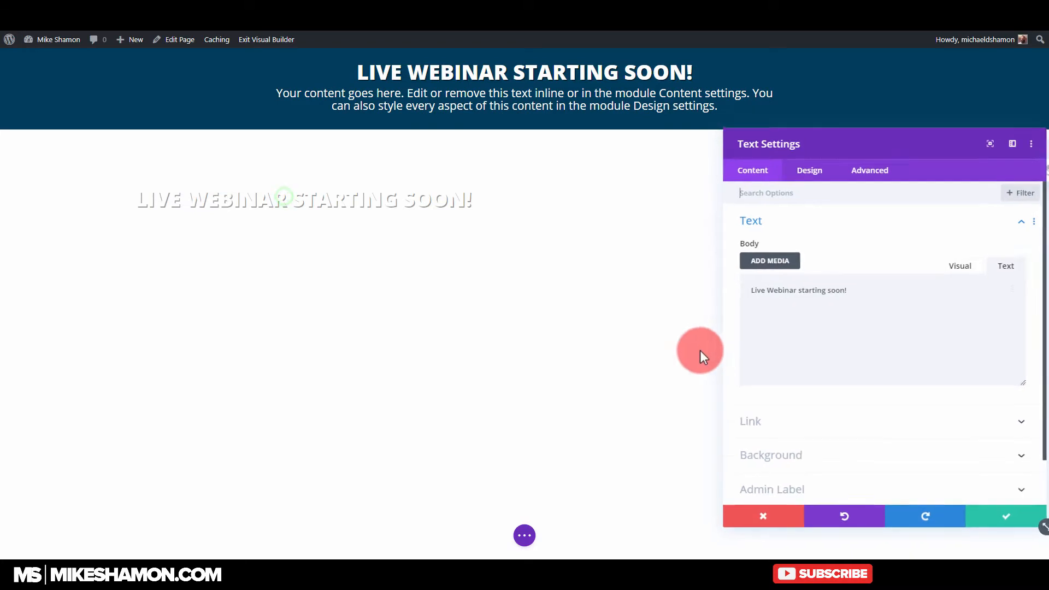
pyautogui.click(866, 291)
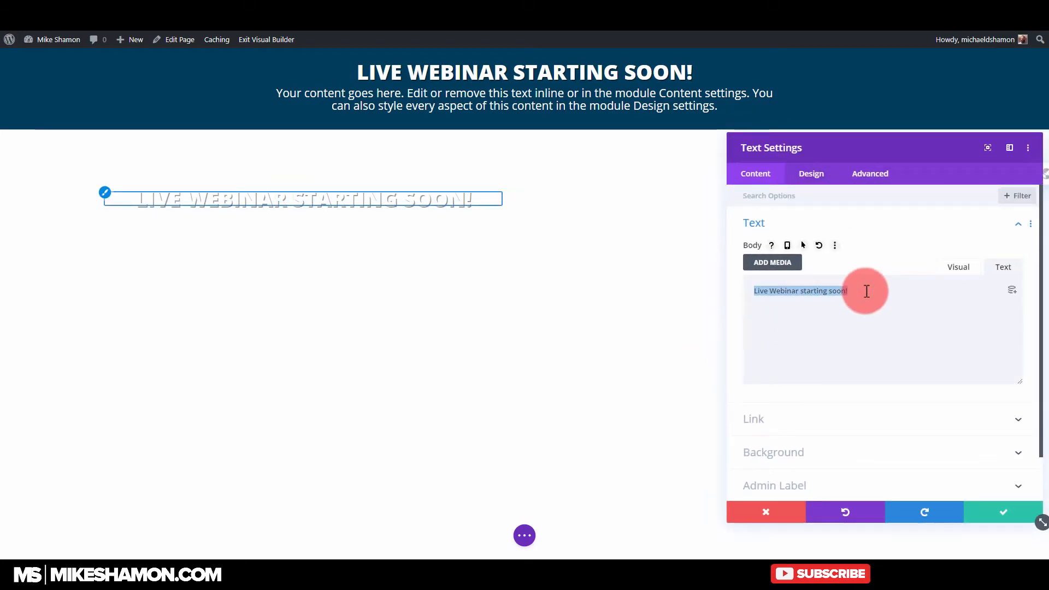
pyautogui.write('res')
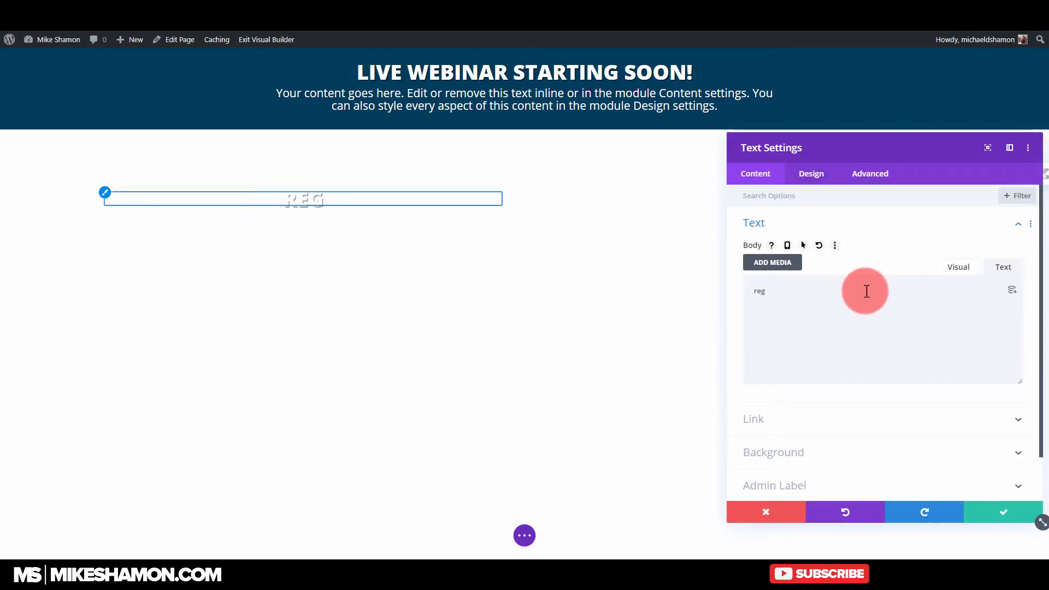
pyautogui.write('ister now')
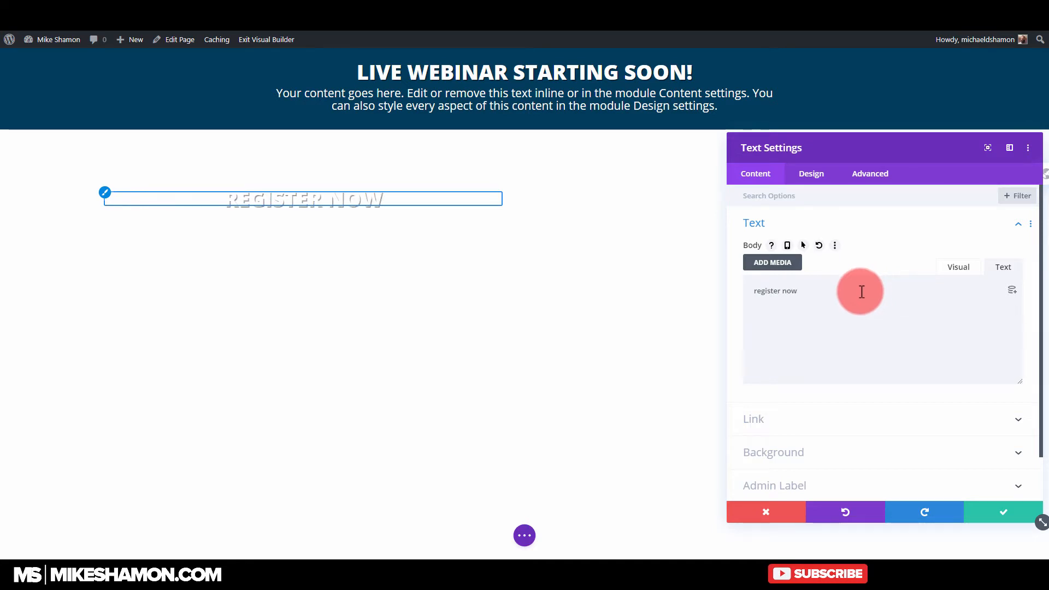
# Set the "register now" heading's text color to orange
pyautogui.scroll(-1, 816, 341)
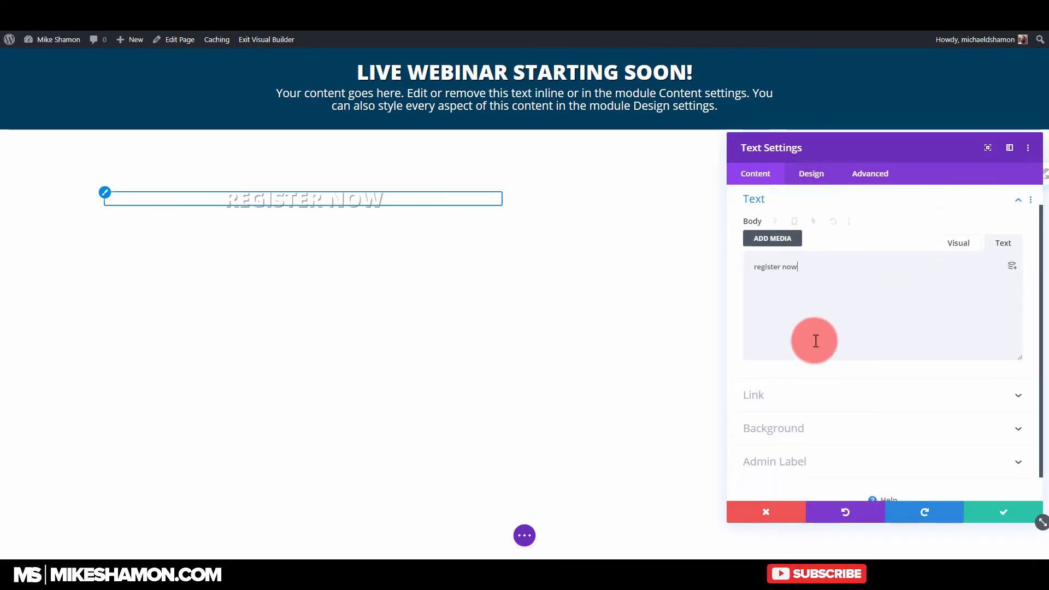
pyautogui.click(811, 173)
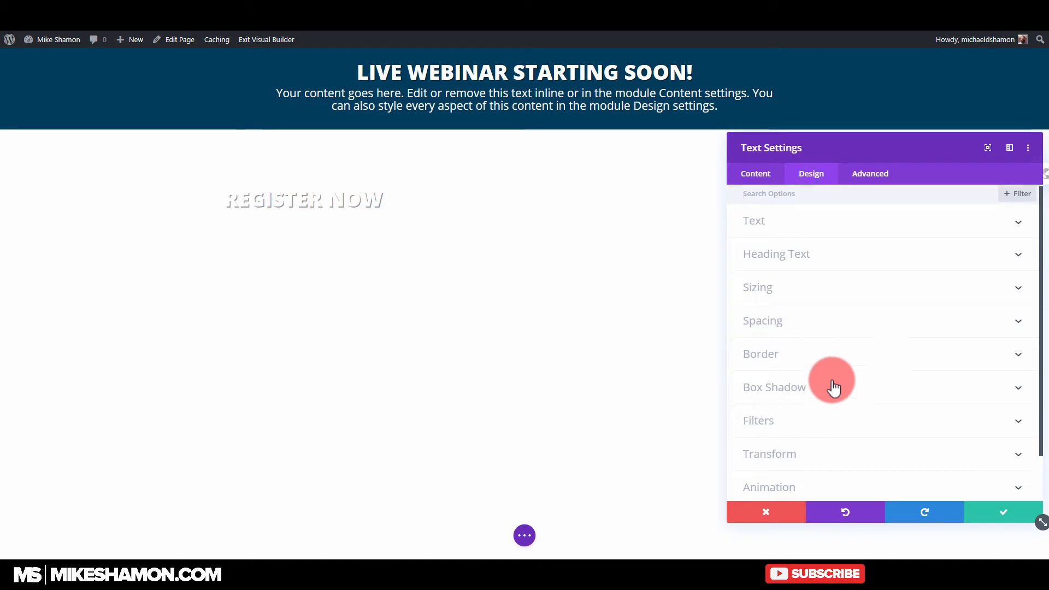
pyautogui.scroll(-1, 834, 388)
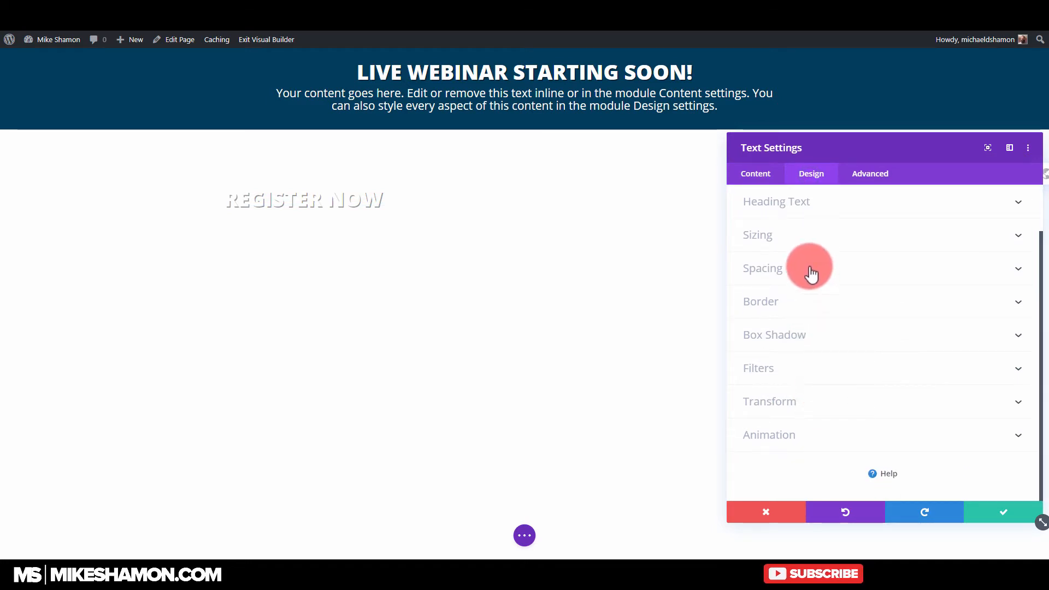
pyautogui.scroll(2, 798, 234)
pyautogui.click(787, 226)
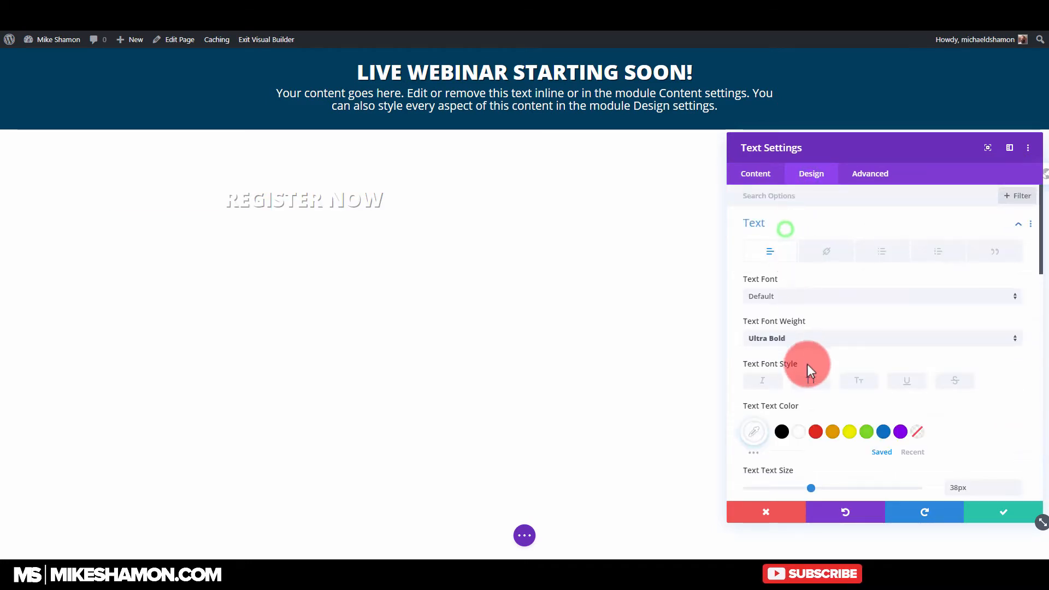
pyautogui.click(833, 432)
# Set the "register now" heading's text shadow color to rgba(0,0,0,0.67) and save the text settings
pyautogui.scroll(-3, 898, 398)
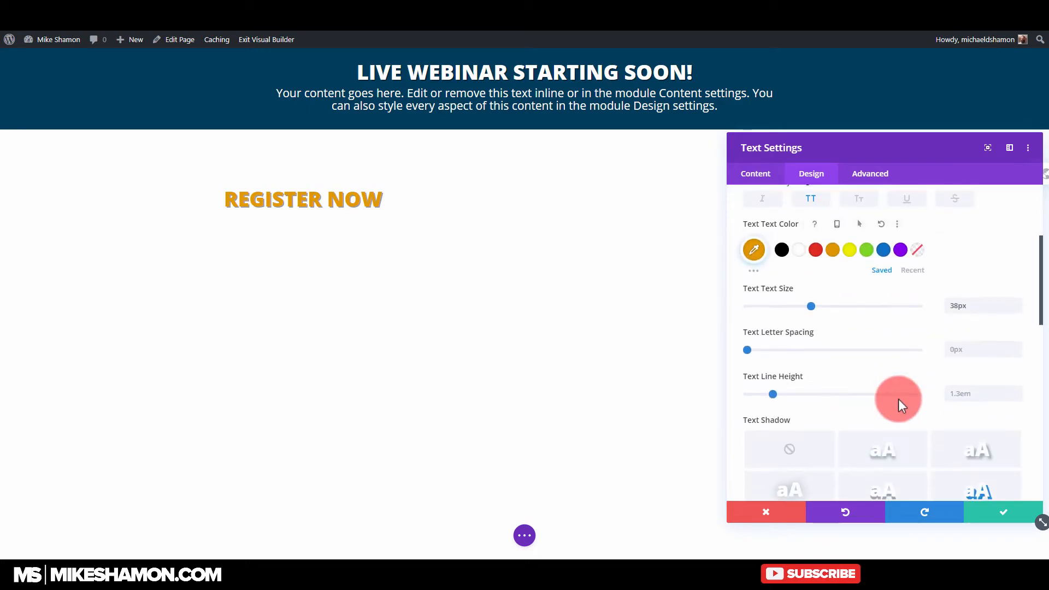
pyautogui.scroll(-9, 899, 399)
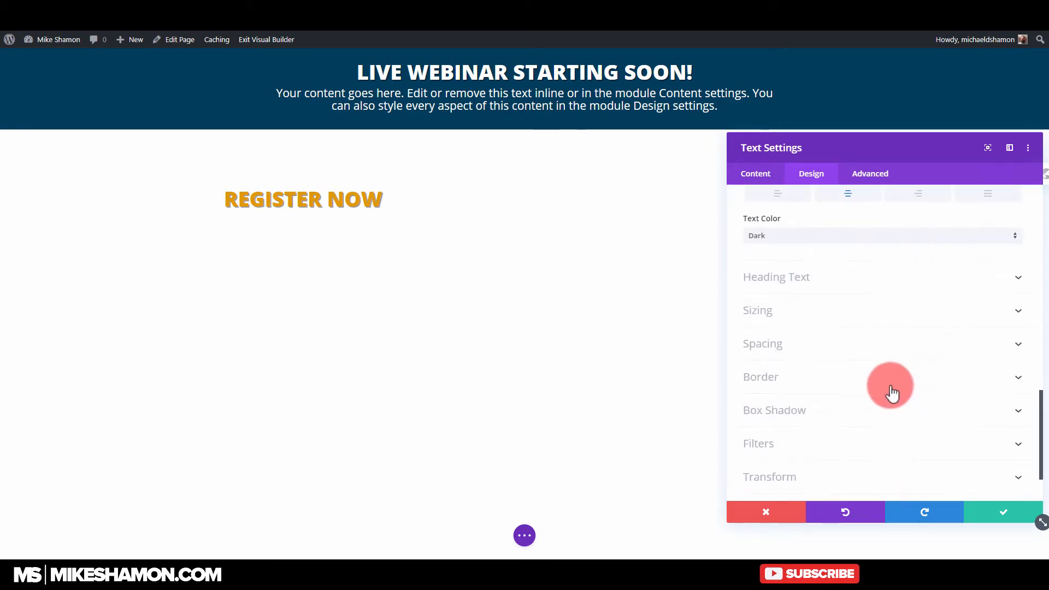
pyautogui.scroll(3, 785, 345)
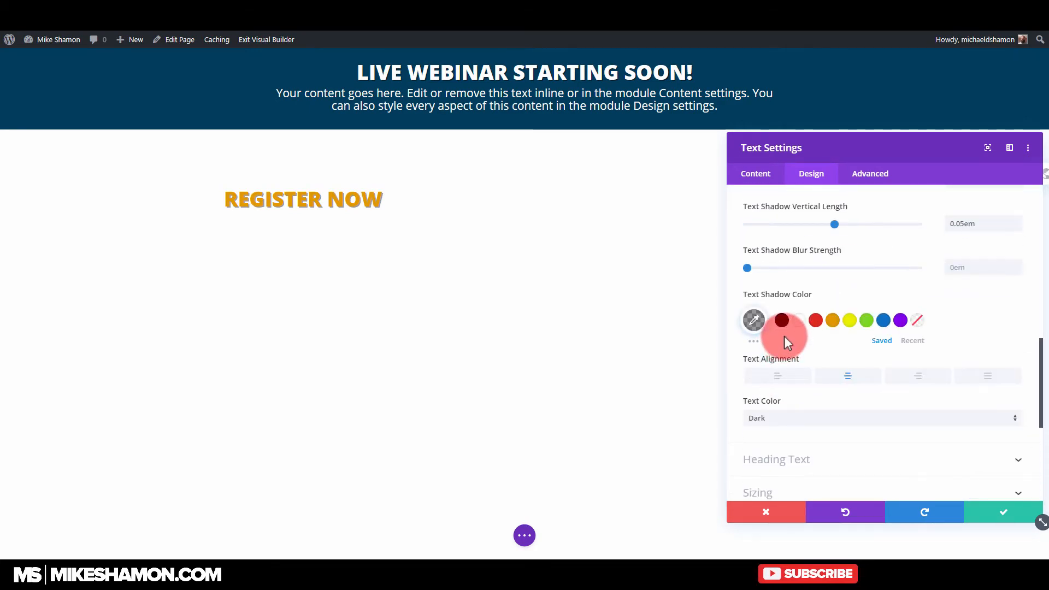
pyautogui.scroll(5, 786, 334)
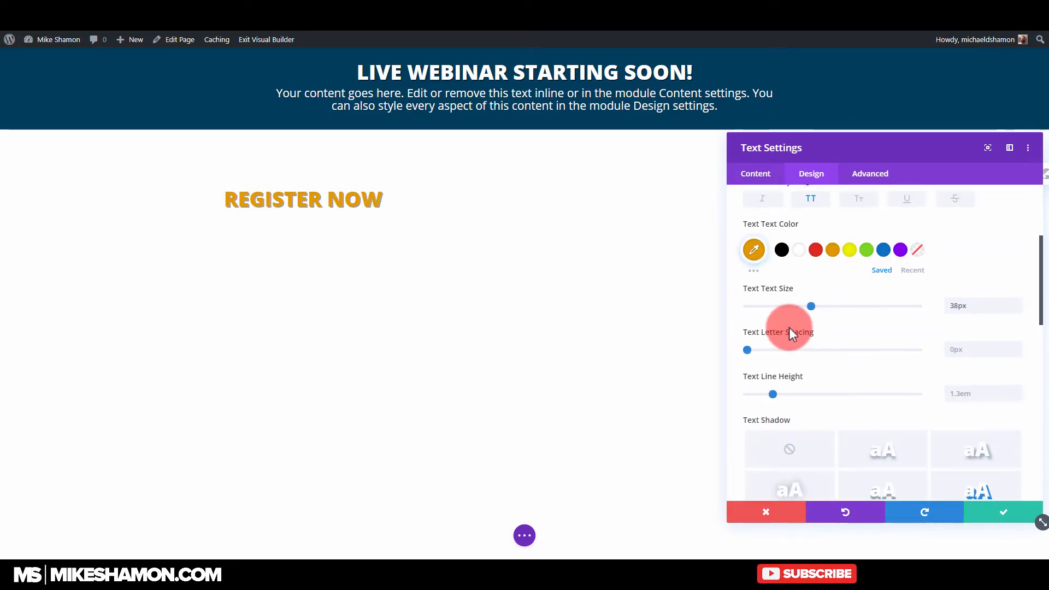
pyautogui.scroll(2, 789, 327)
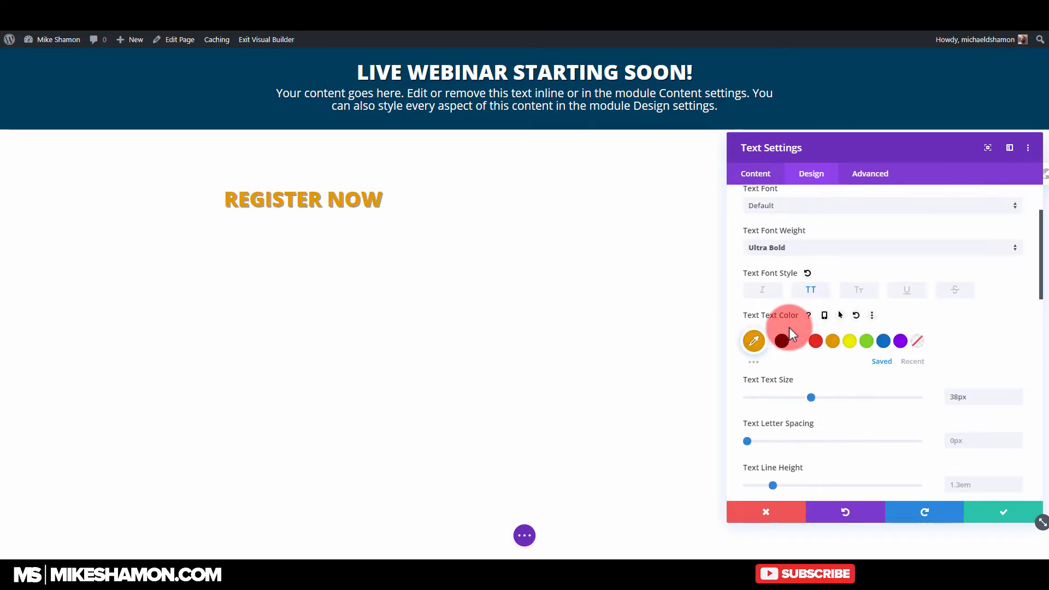
pyautogui.scroll(-3, 789, 327)
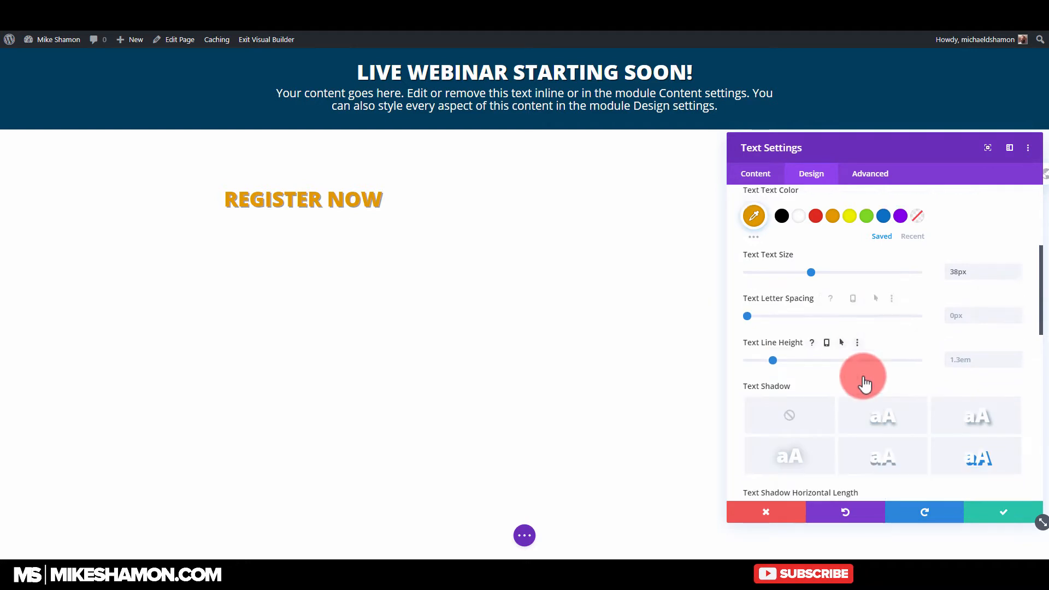
pyautogui.scroll(-1, 865, 384)
pyautogui.moveTo(773, 303); pyautogui.dragTo(773, 302)
pyautogui.click(962, 417)
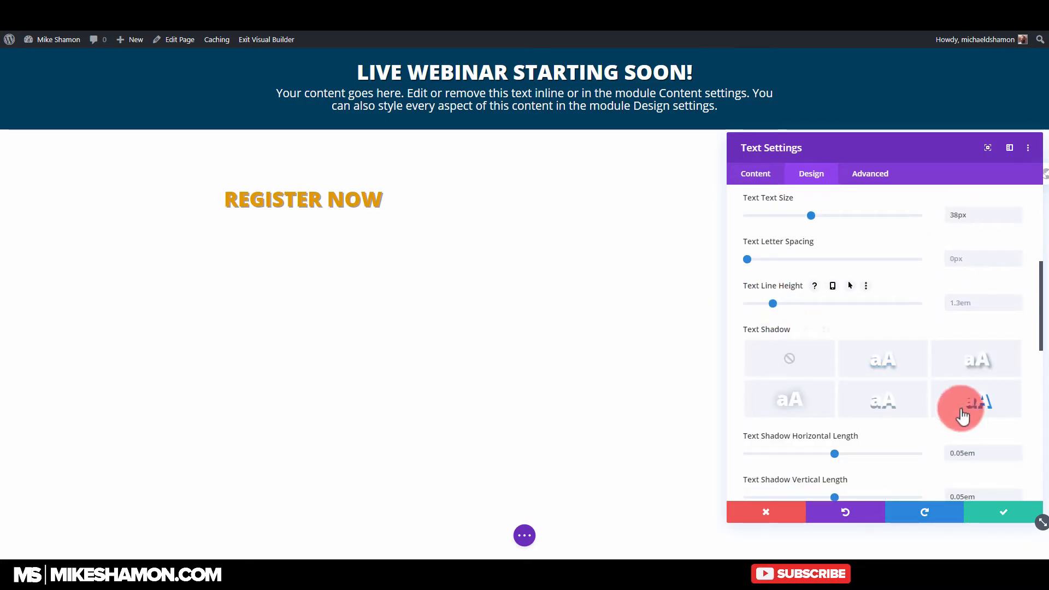
pyautogui.scroll(-5, 953, 388)
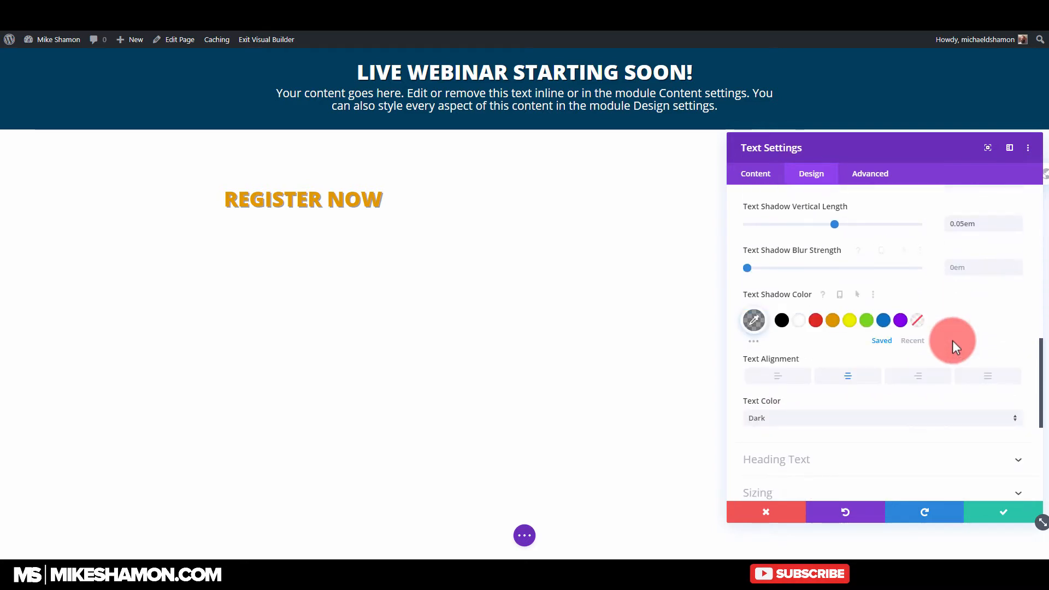
pyautogui.click(756, 318)
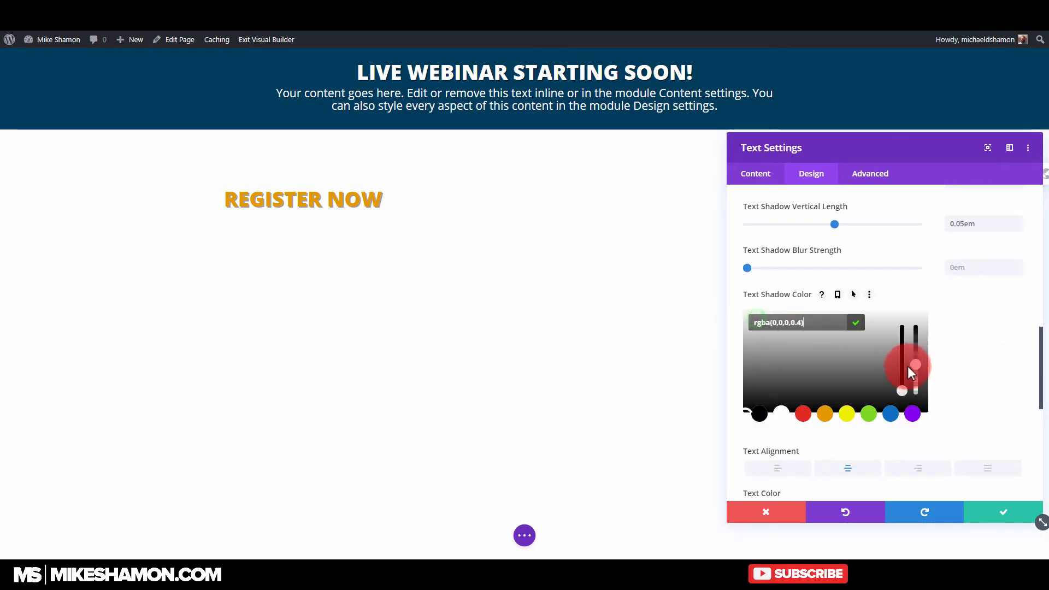
pyautogui.moveTo(917, 351); pyautogui.dragTo(917, 343)
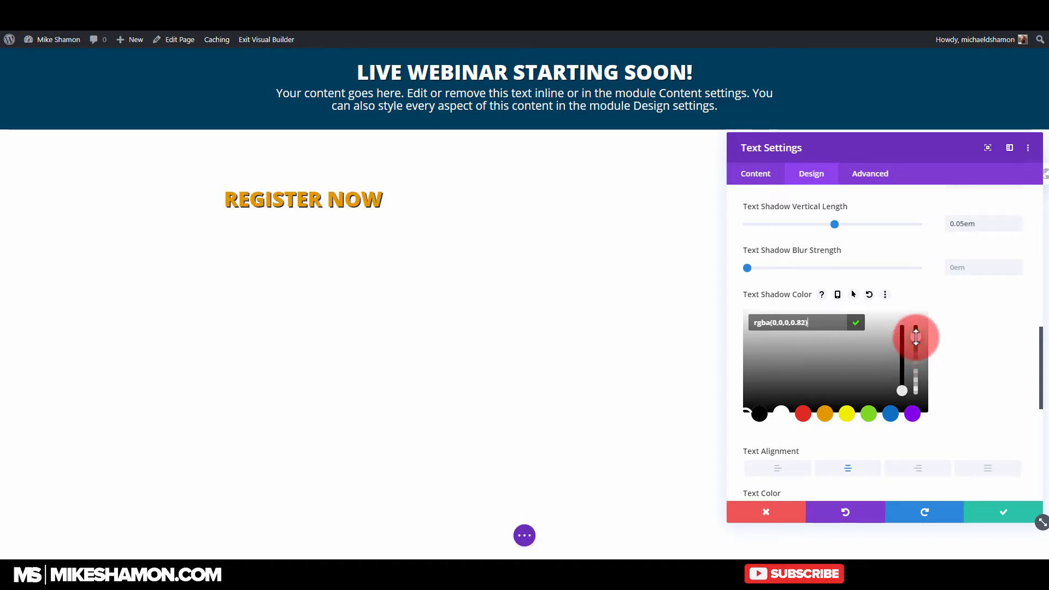
pyautogui.moveTo(916, 340); pyautogui.dragTo(916, 347)
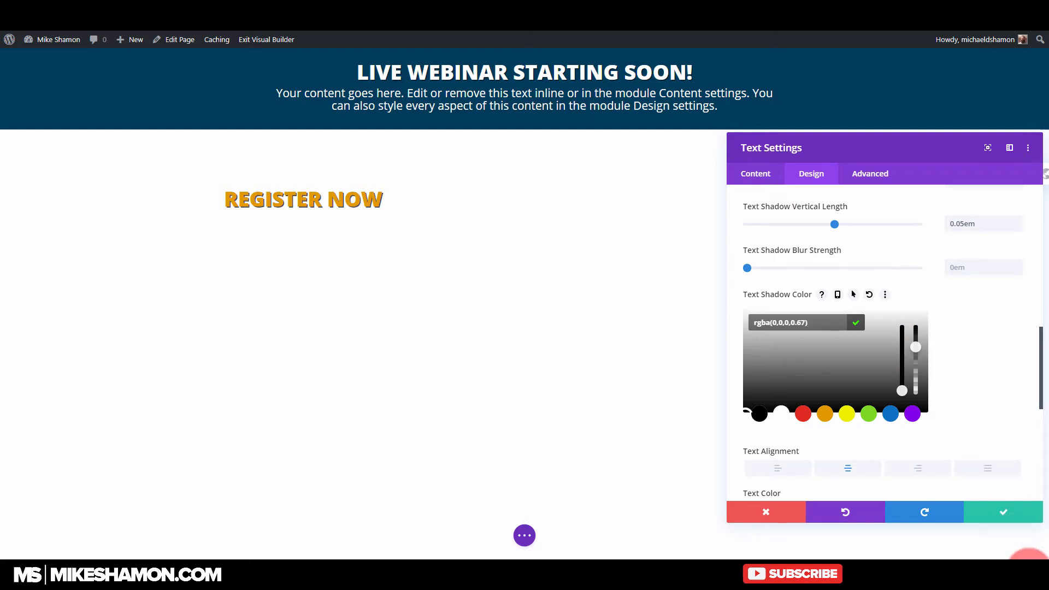
pyautogui.click(1005, 517)
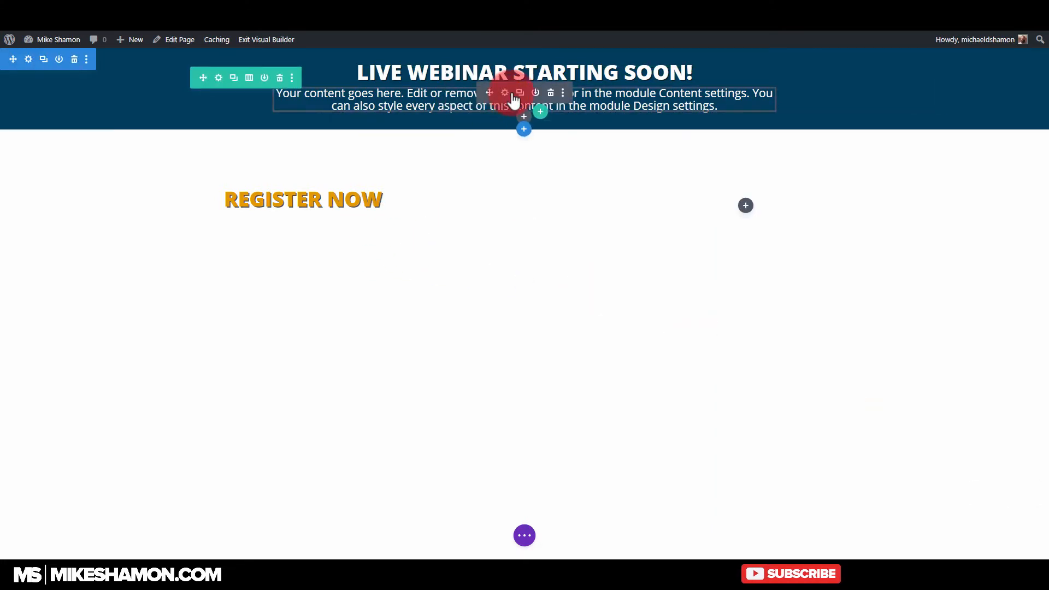
# Duplicate the header's description text, move the copy below the "register now" heading in the first column, and open the copy's settings
pyautogui.click(520, 93)
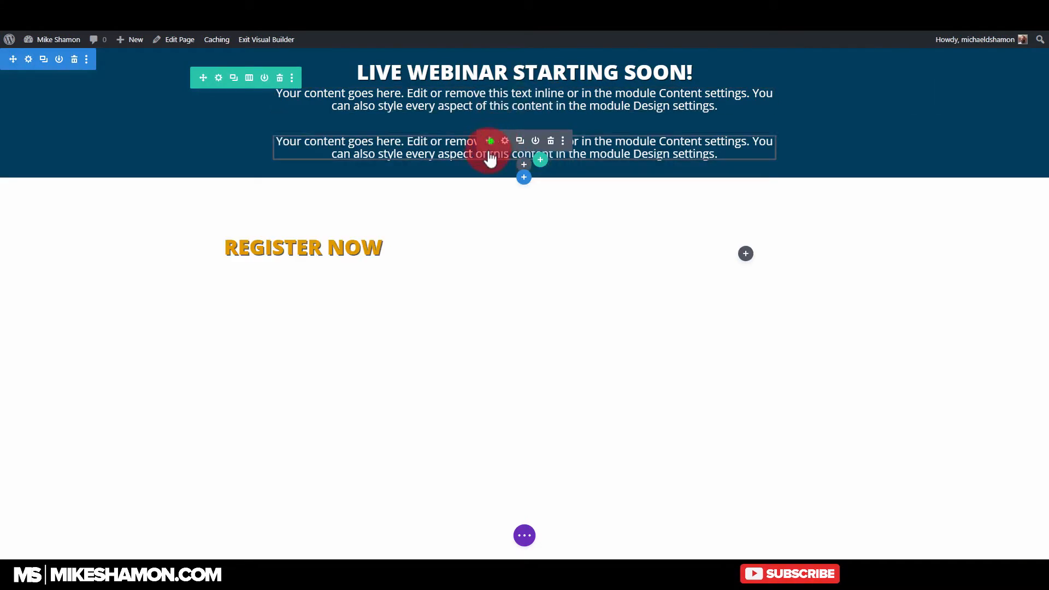
pyautogui.moveTo(489, 156); pyautogui.dragTo(328, 230)
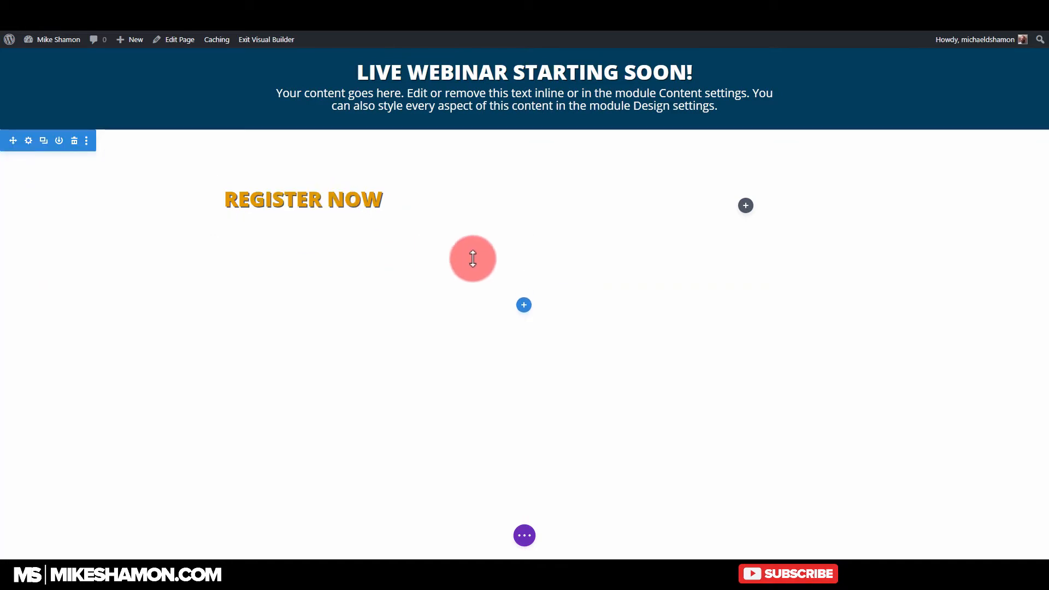
pyautogui.click(285, 222)
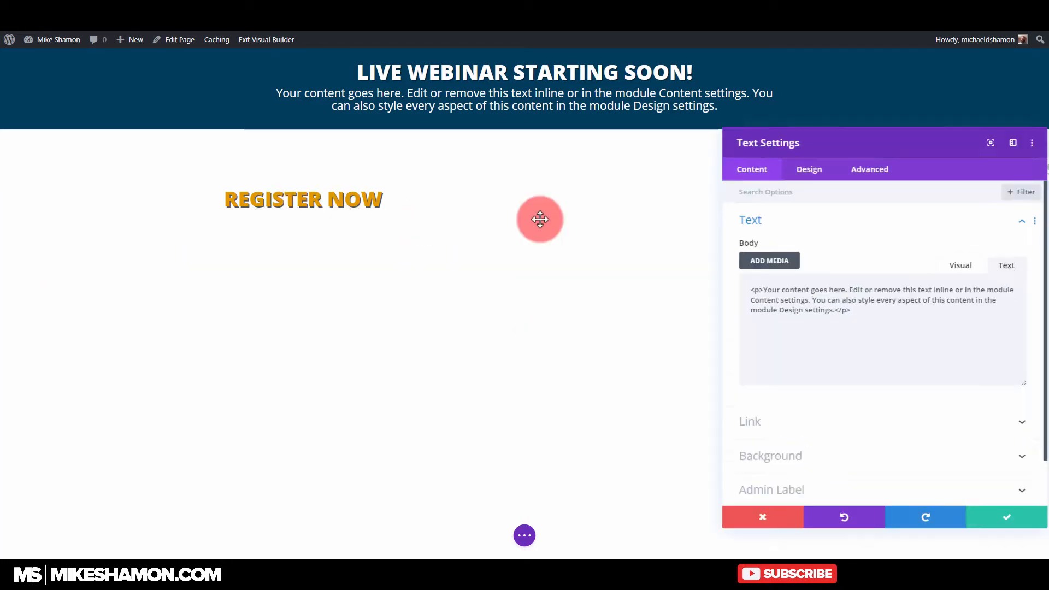
# Set the copied description text module's width to 100%
pyautogui.click(767, 173)
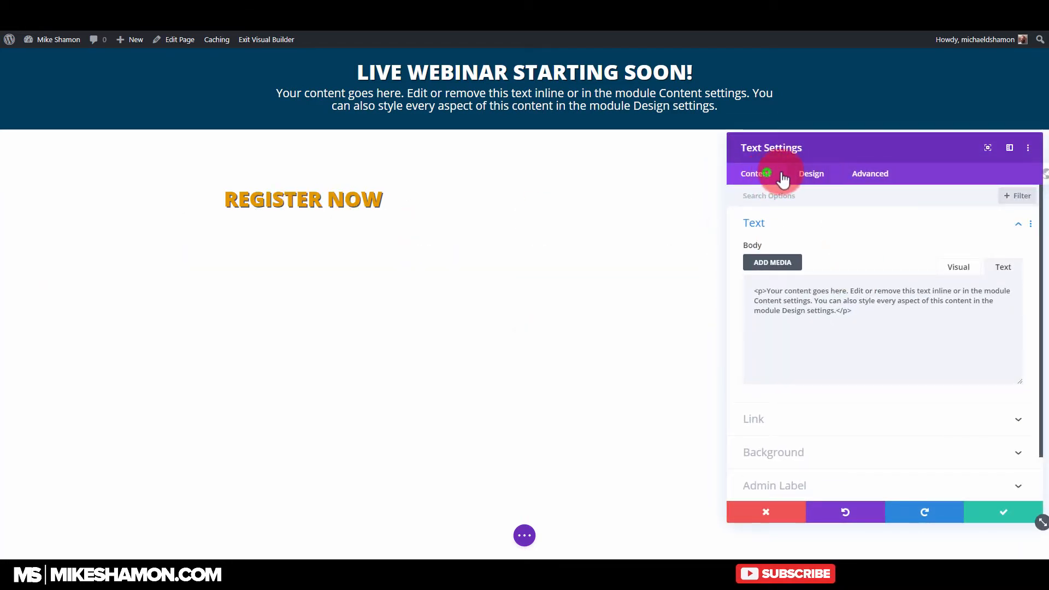
pyautogui.click(798, 174)
pyautogui.click(779, 288)
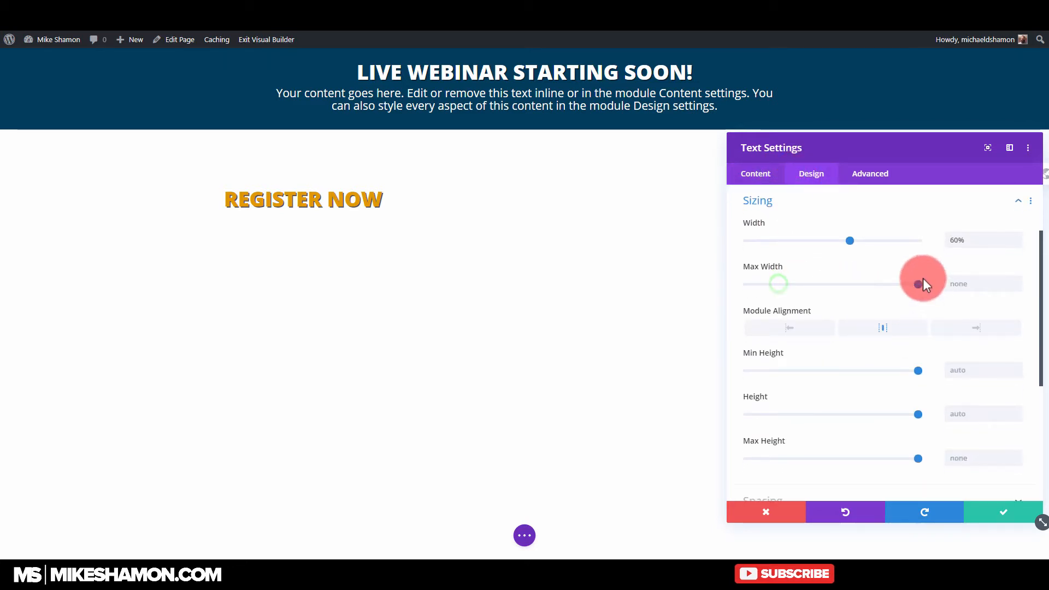
pyautogui.moveTo(850, 240); pyautogui.dragTo(954, 244)
pyautogui.click(834, 179)
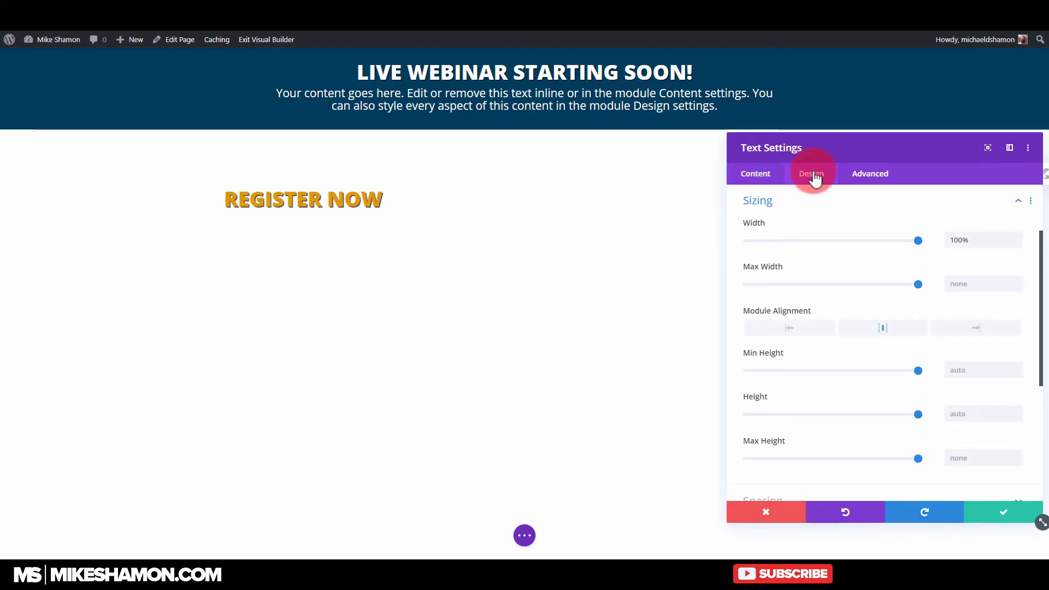
# Change the copied description's text color to black and its text size to 18px
pyautogui.scroll(3, 798, 216)
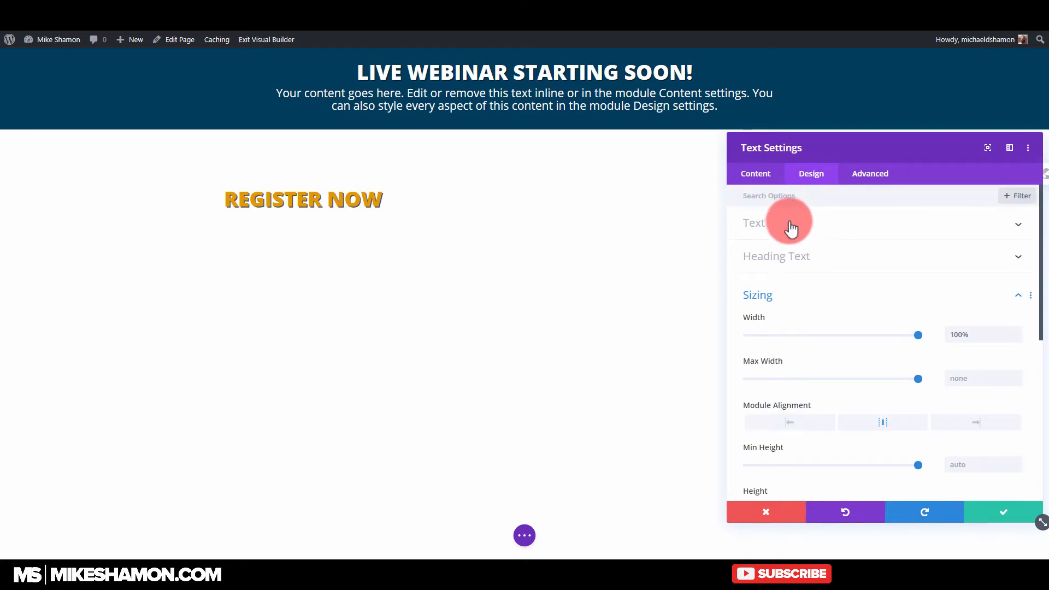
pyautogui.click(791, 228)
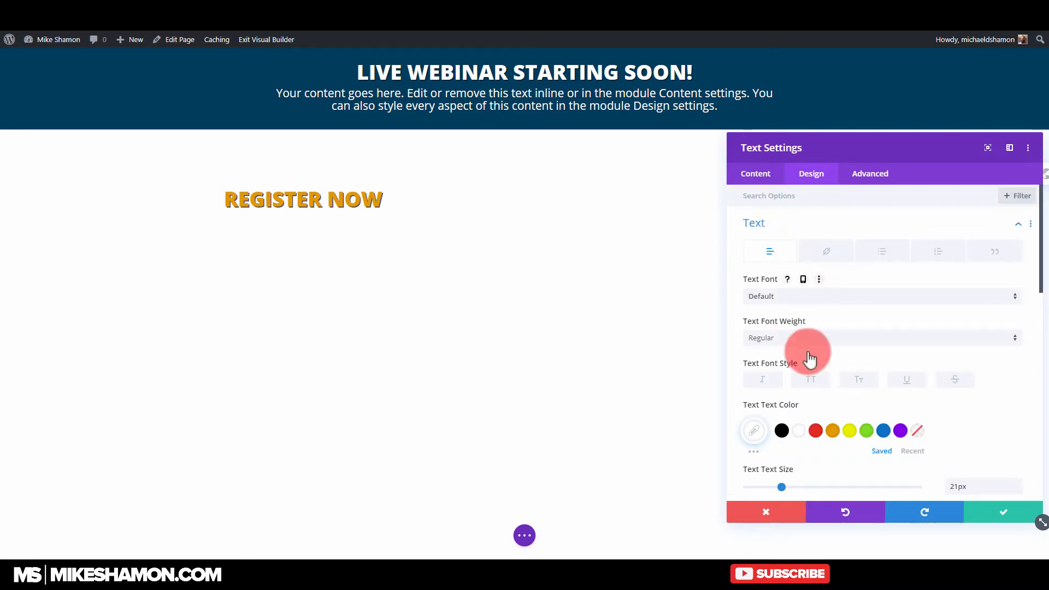
pyautogui.click(782, 430)
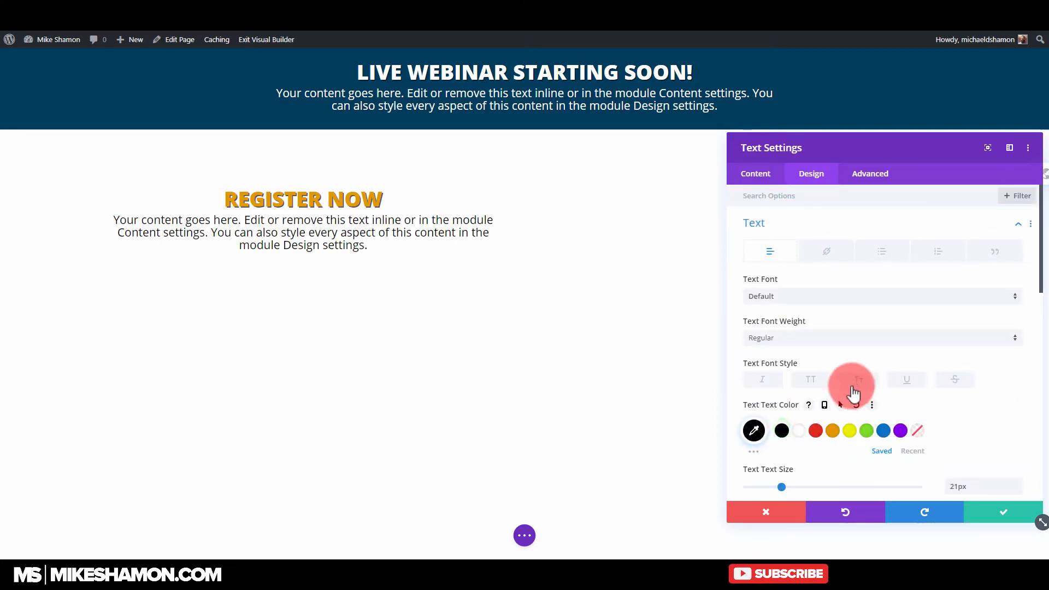
pyautogui.scroll(-2, 780, 417)
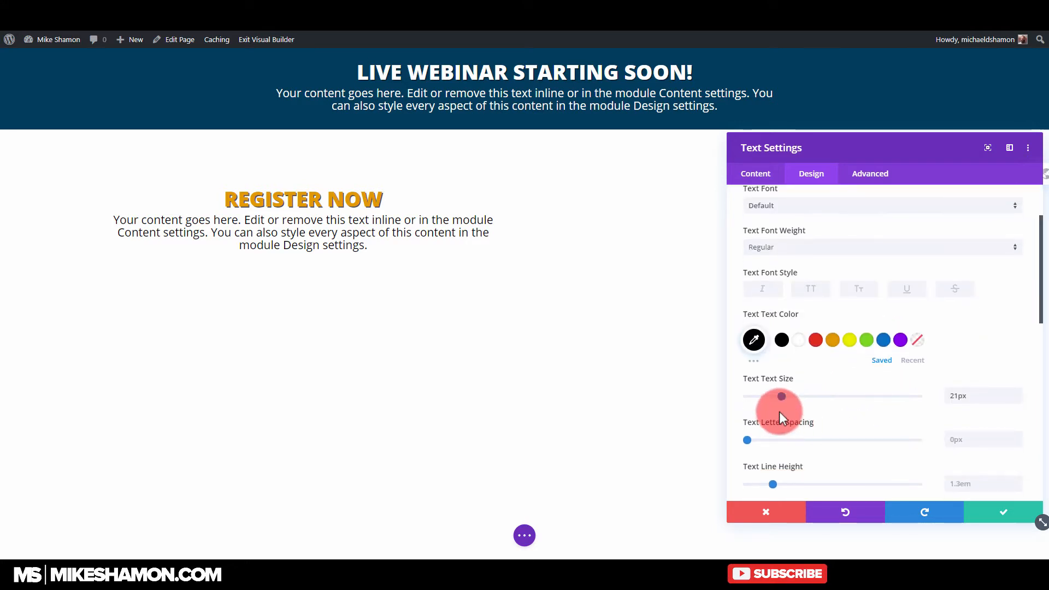
pyautogui.moveTo(778, 392); pyautogui.dragTo(777, 396)
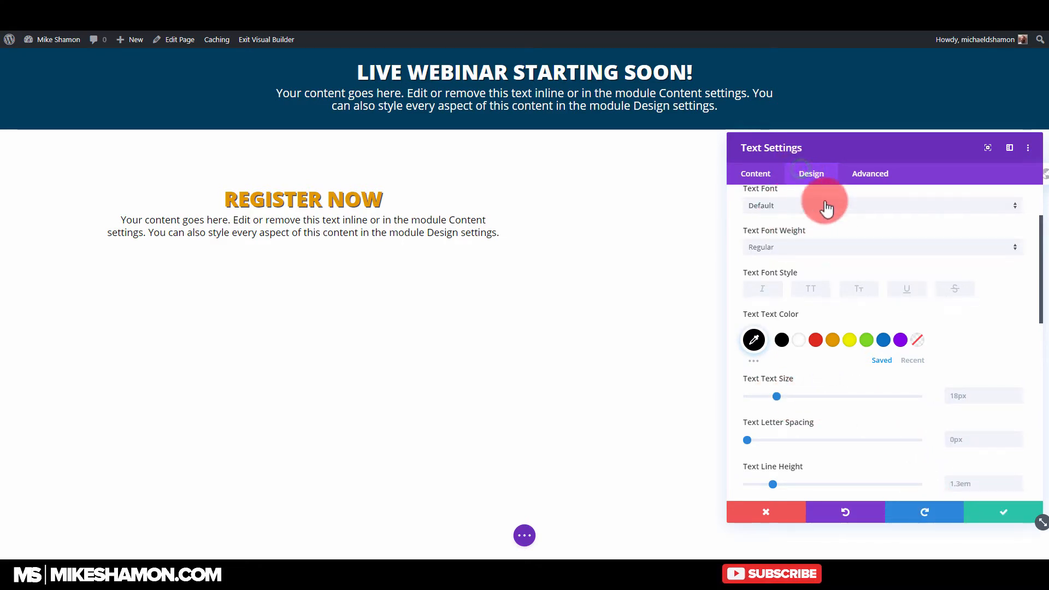
# Set the description text module's width to 78% and save its settings
pyautogui.click(759, 175)
pyautogui.click(817, 179)
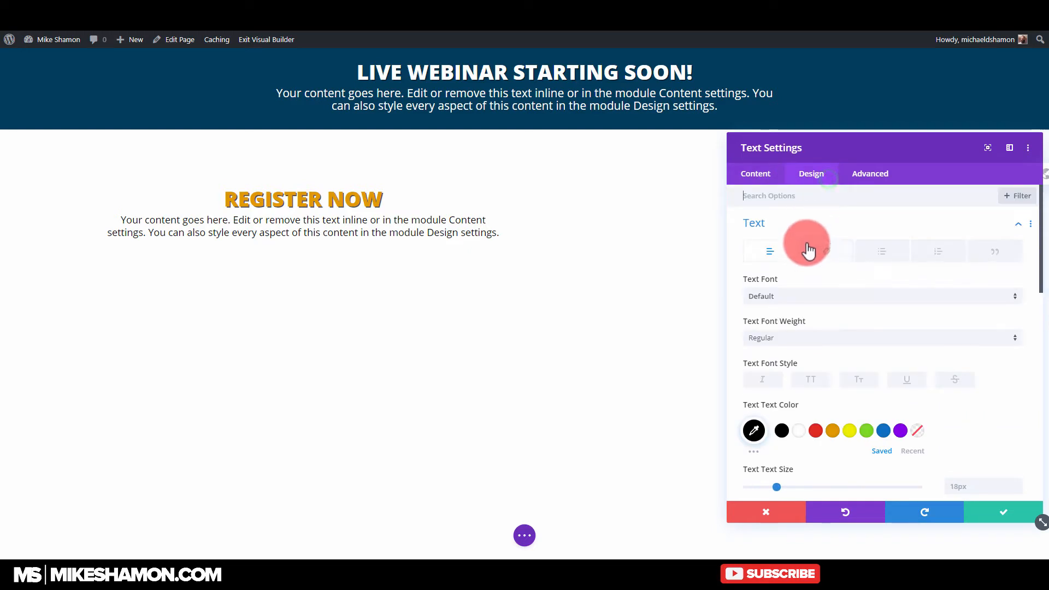
pyautogui.click(819, 221)
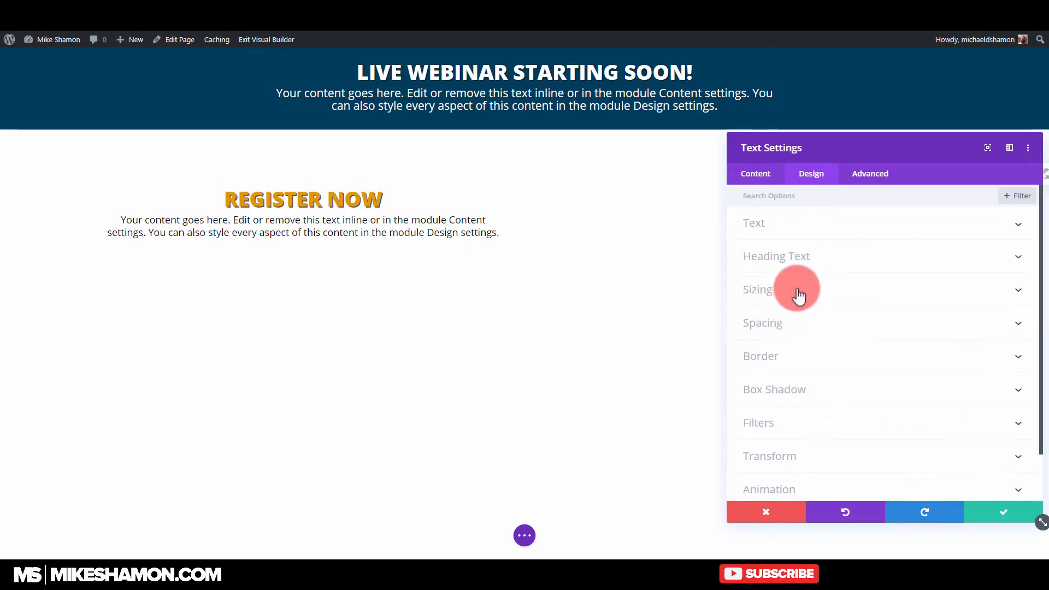
pyautogui.click(797, 289)
pyautogui.moveTo(907, 241); pyautogui.dragTo(883, 243)
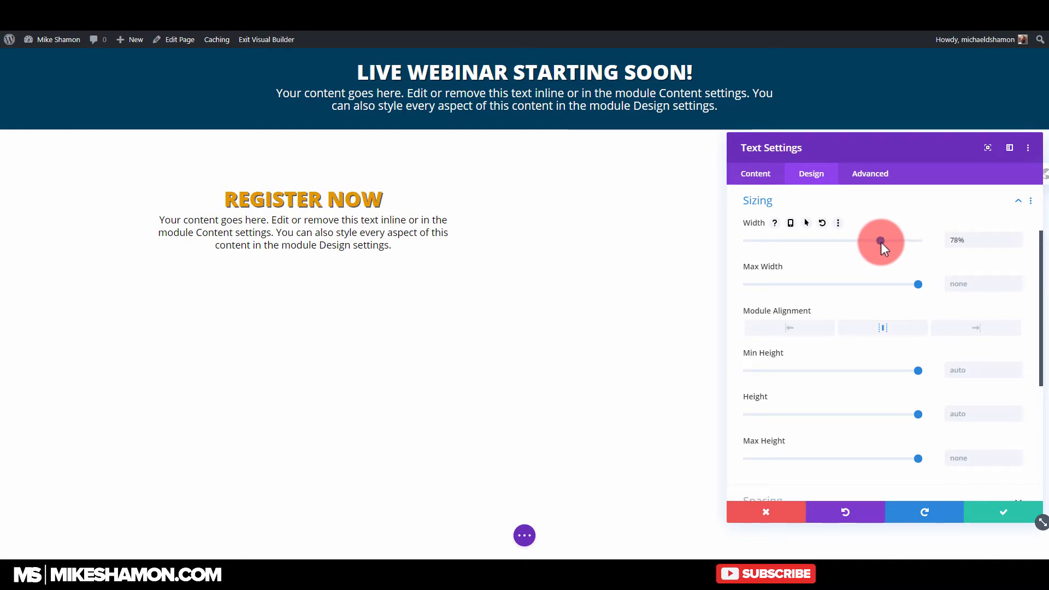
pyautogui.click(993, 510)
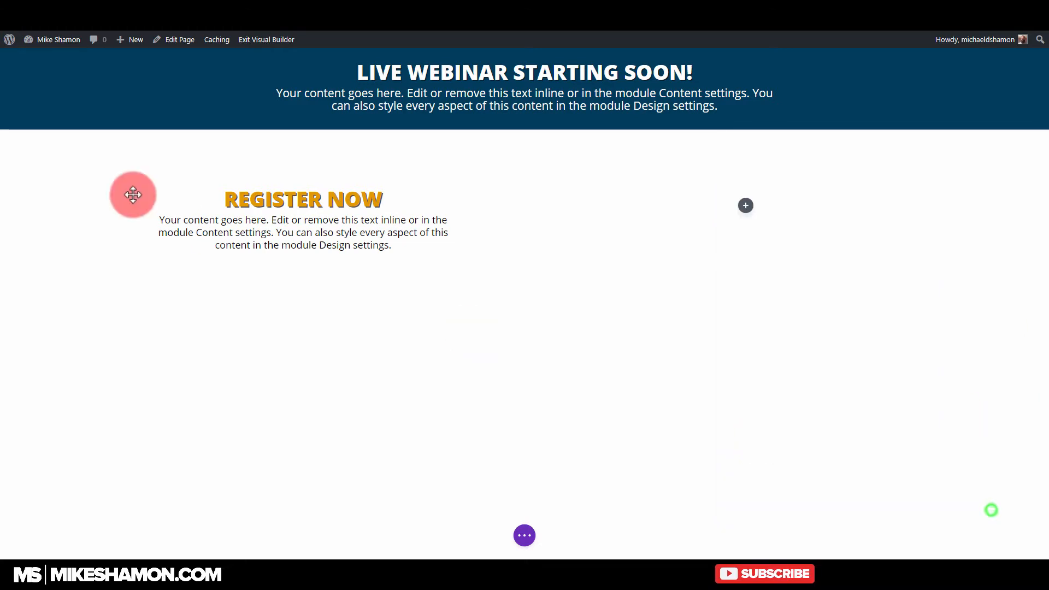
# Insert an Email Optin module below the description text in the first column
pyautogui.click(302, 243)
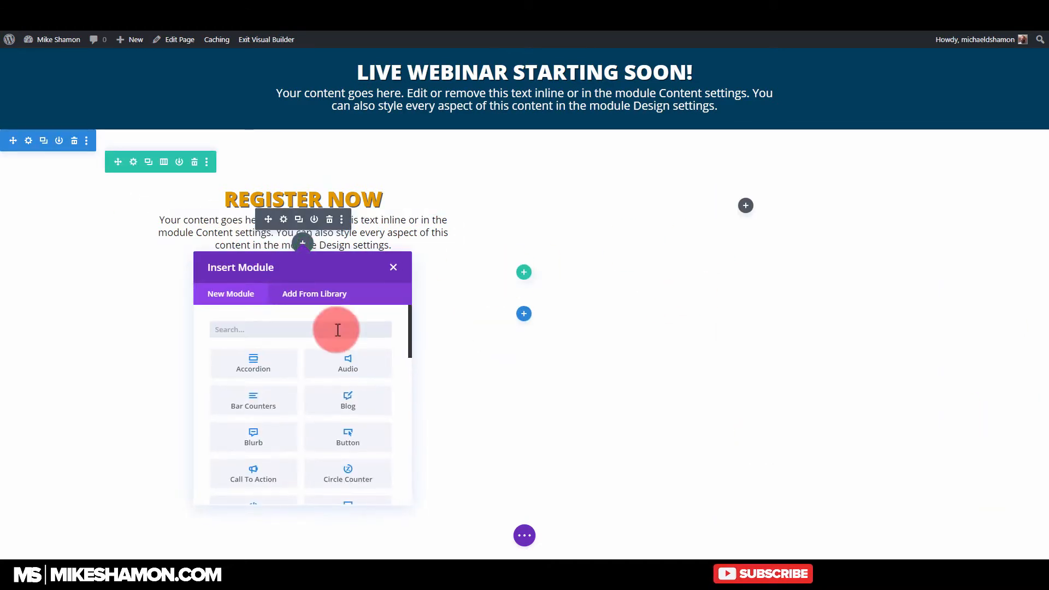
pyautogui.click(335, 328)
pyautogui.write('opti')
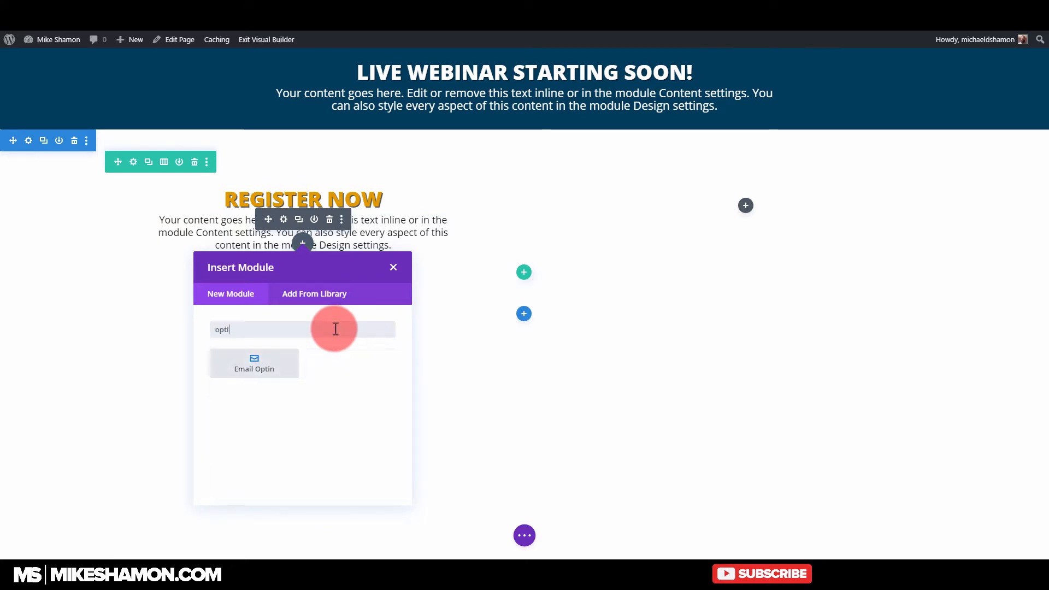
pyautogui.click(263, 355)
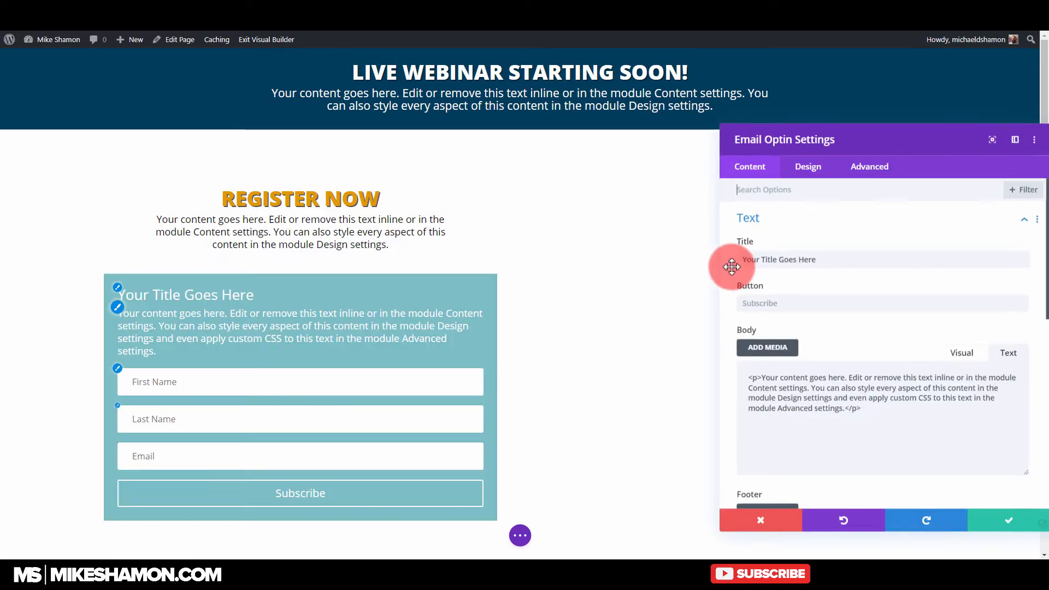
# Clear the opt-in form's title and body text, and set its button text to "Register Now"
pyautogui.tripleClick(856, 260)
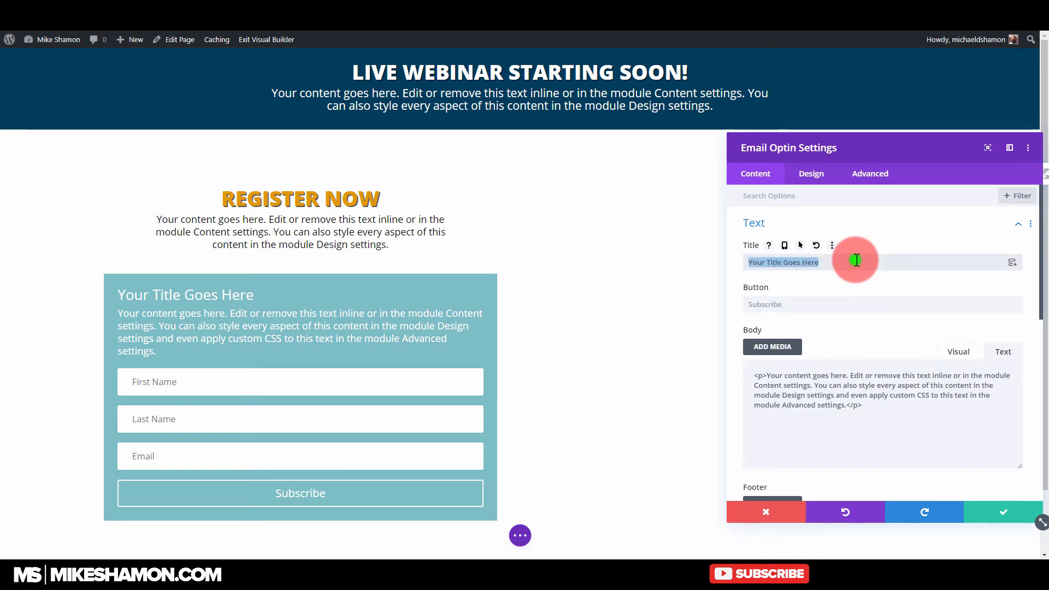
pyautogui.press('BackSpace')
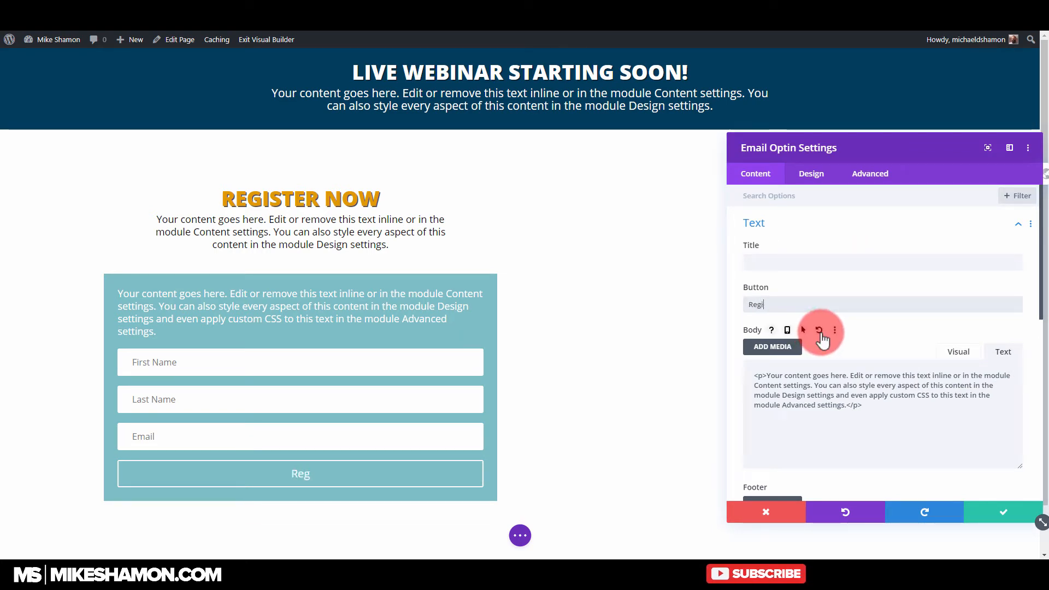
pyautogui.write('Register Now')
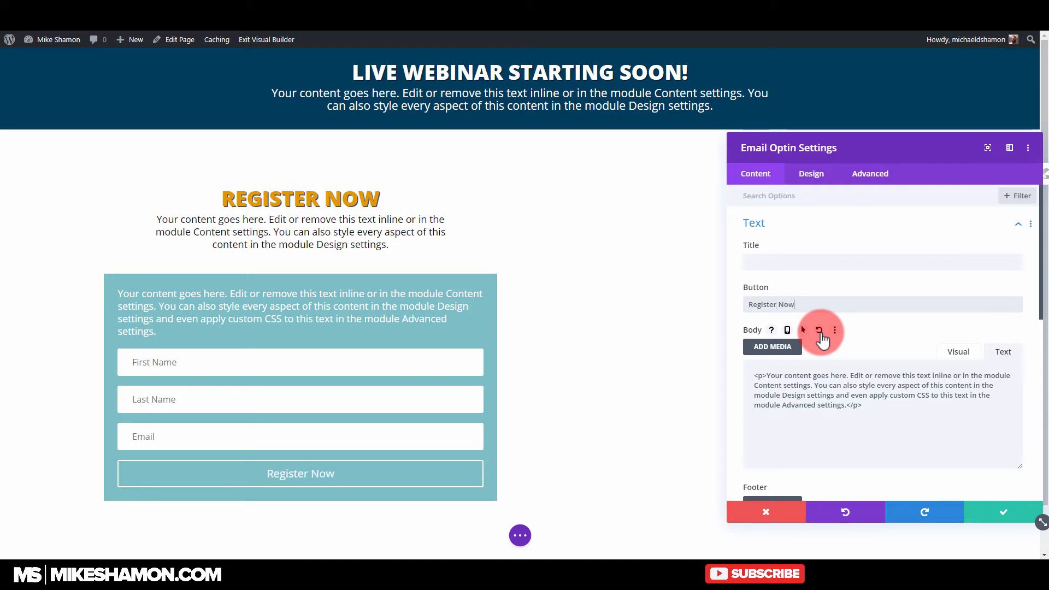
pyautogui.tripleClick(906, 415)
pyautogui.press('BackSpace')
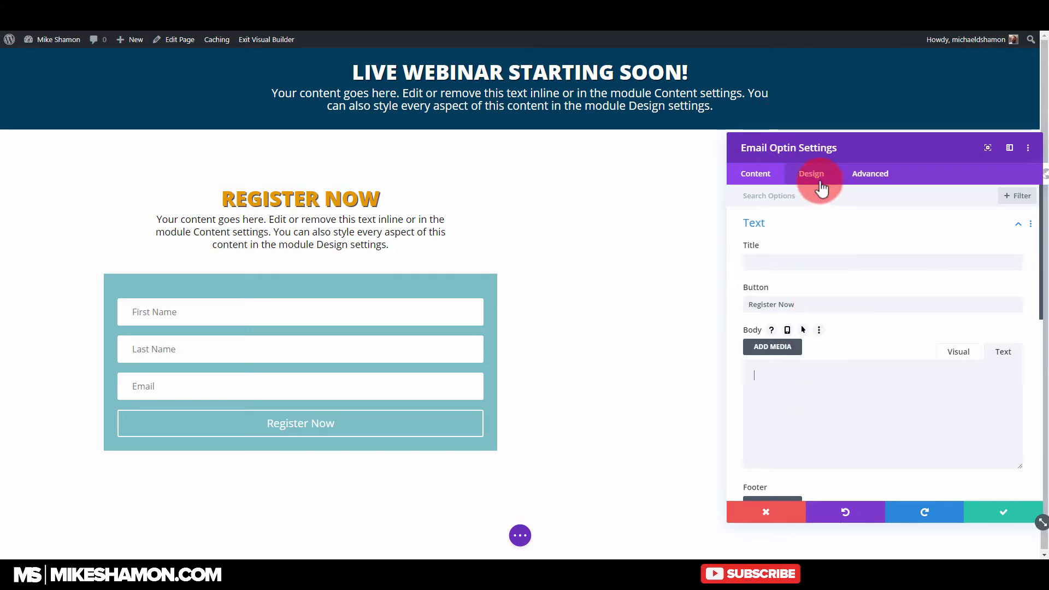
# Set the opt-in form's email service provider to GetResponse
pyautogui.click(804, 222)
pyautogui.click(807, 261)
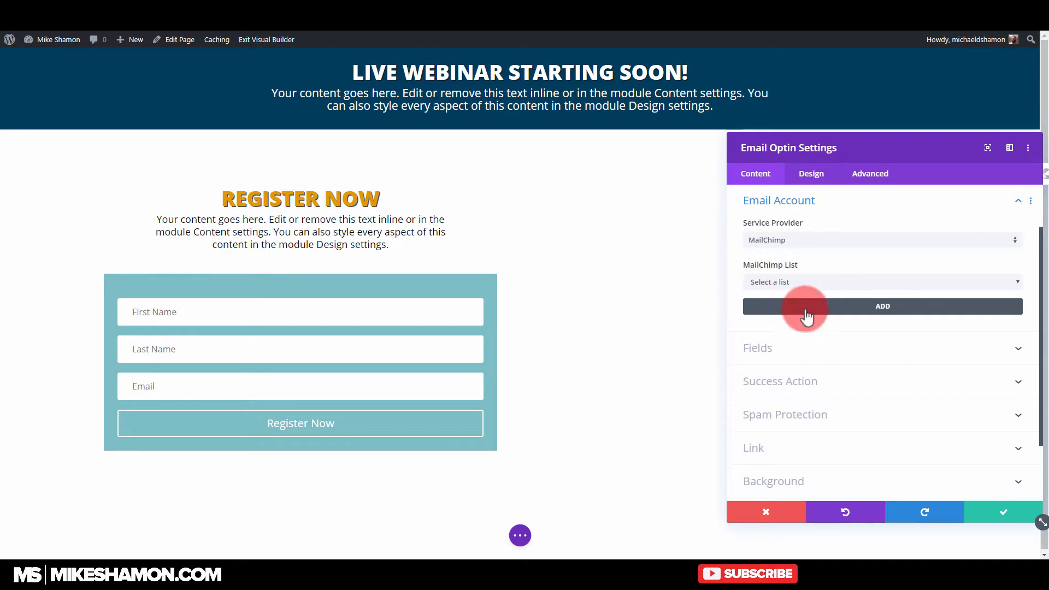
pyautogui.click(823, 245)
pyautogui.click(797, 284)
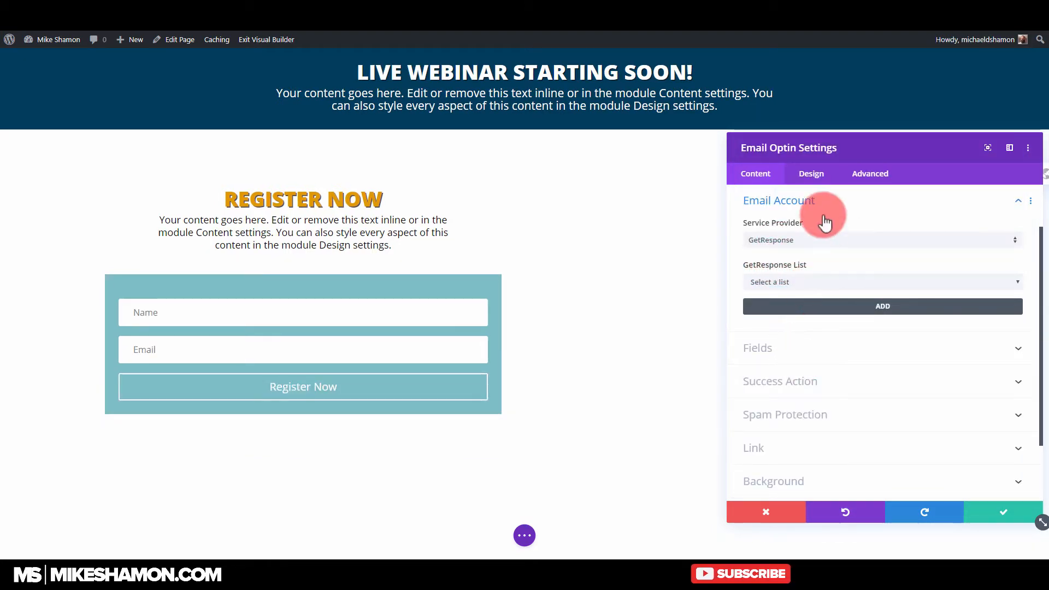
# Set the opt-in form's success action to redirect to a custom URL, enter "#" as the redirect URL, and save the module
pyautogui.click(796, 382)
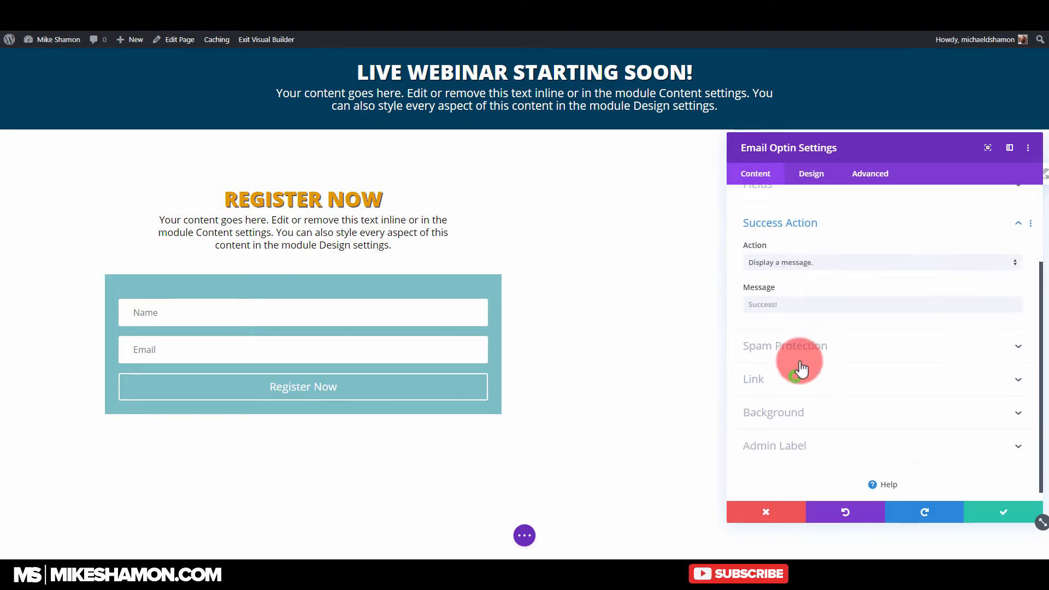
pyautogui.click(793, 252)
pyautogui.click(795, 282)
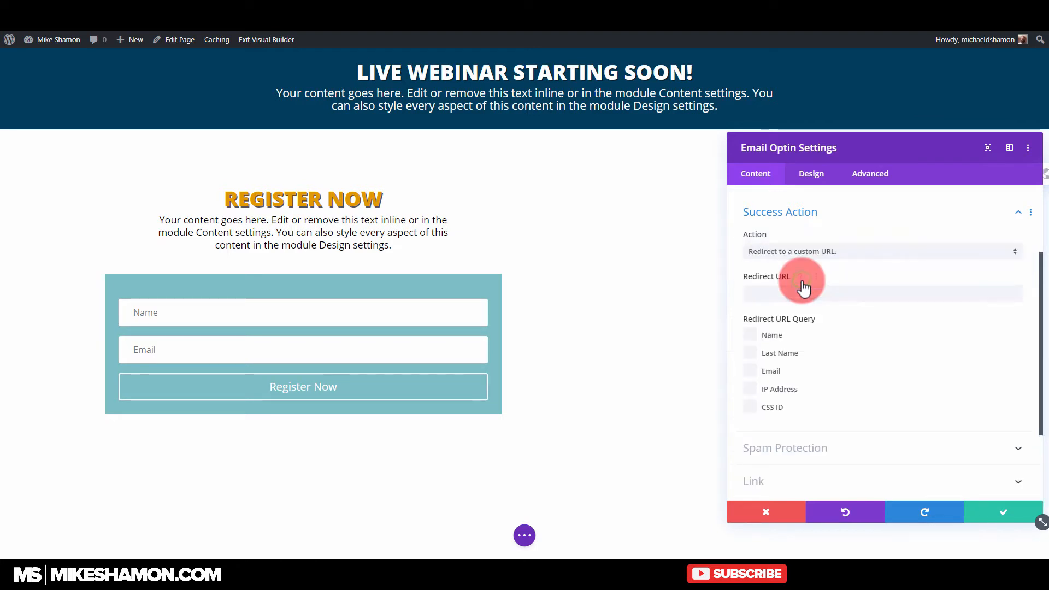
pyautogui.click(816, 295)
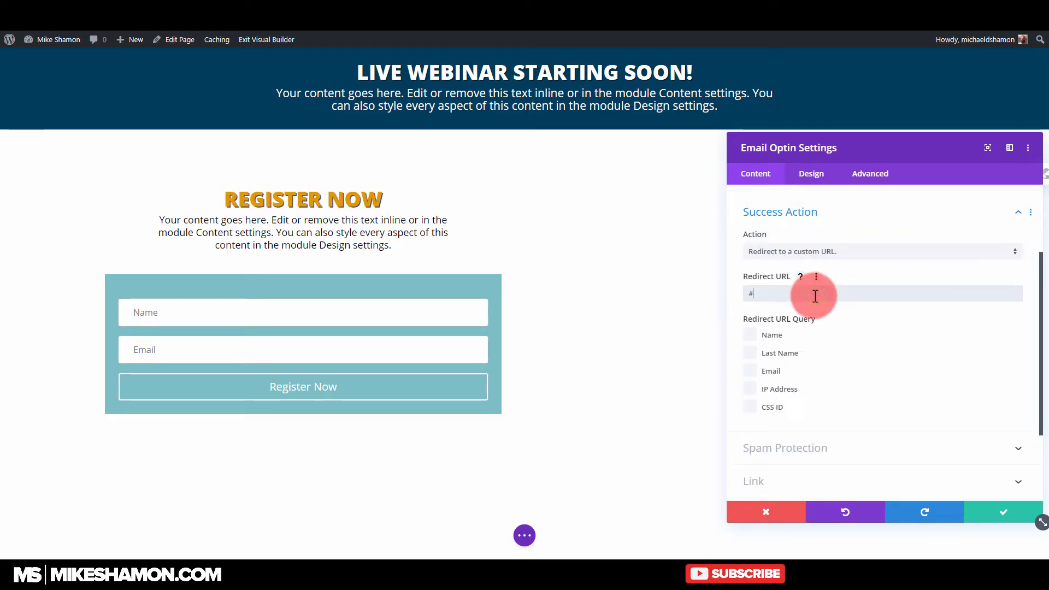
pyautogui.press('BackSpace')
pyautogui.click(749, 302)
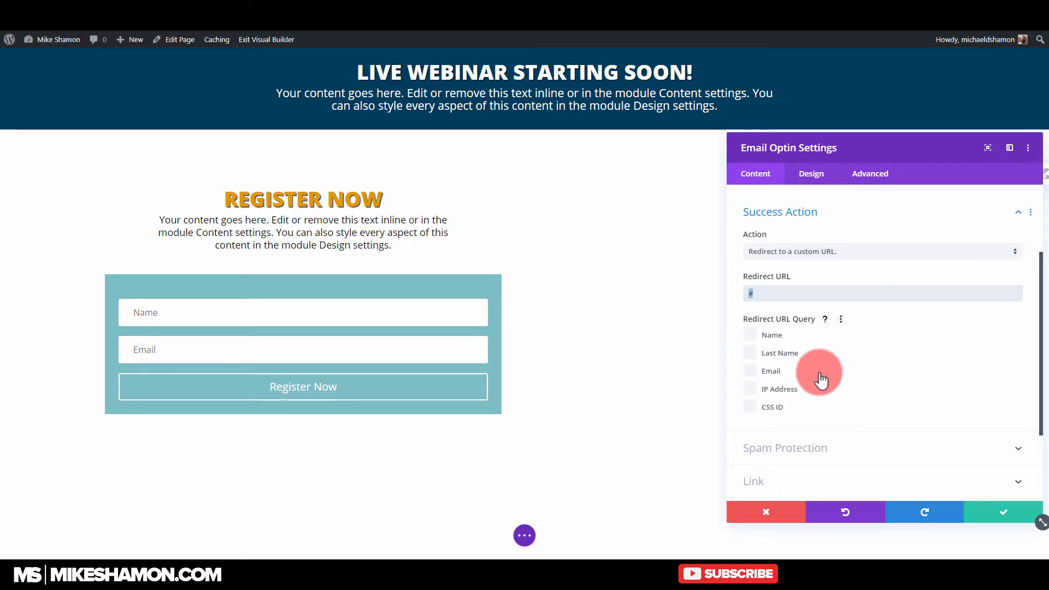
pyautogui.click(776, 290)
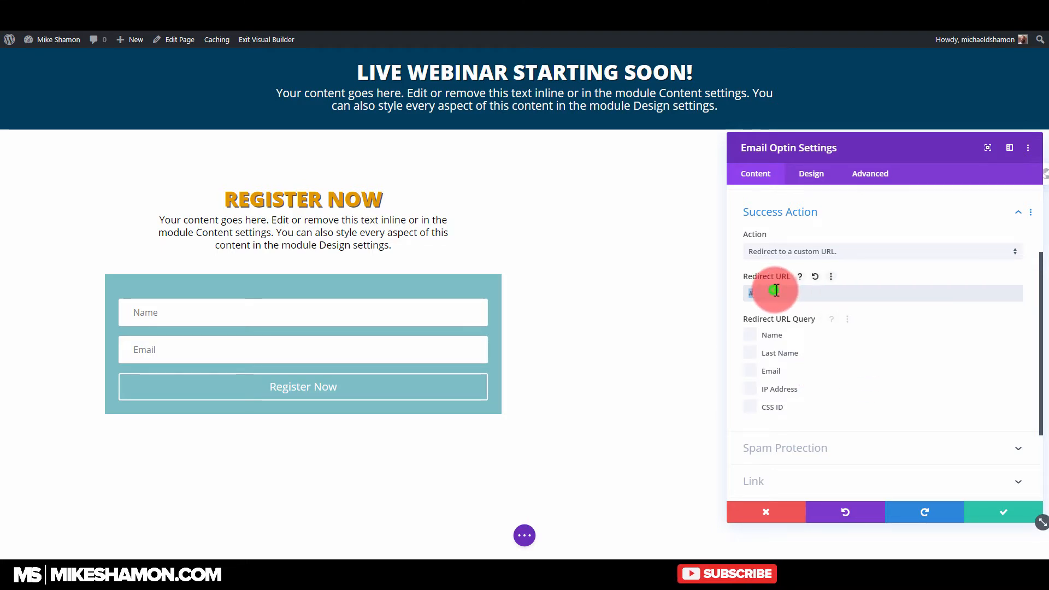
pyautogui.moveTo(778, 295); pyautogui.dragTo(714, 295)
pyautogui.click(787, 297)
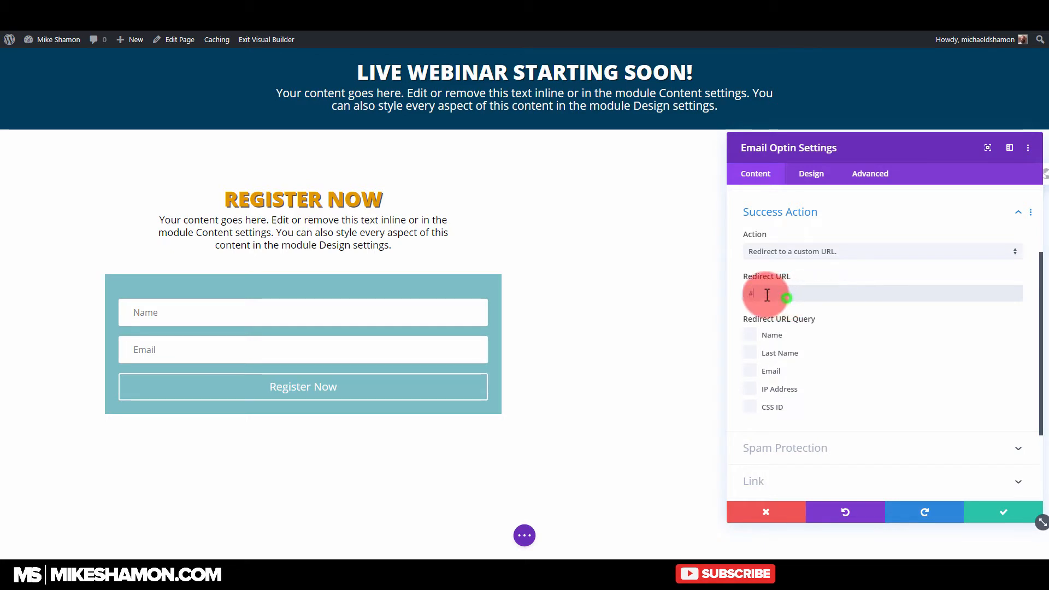
pyautogui.doubleClick(765, 295)
pyautogui.scroll(-3, 798, 288)
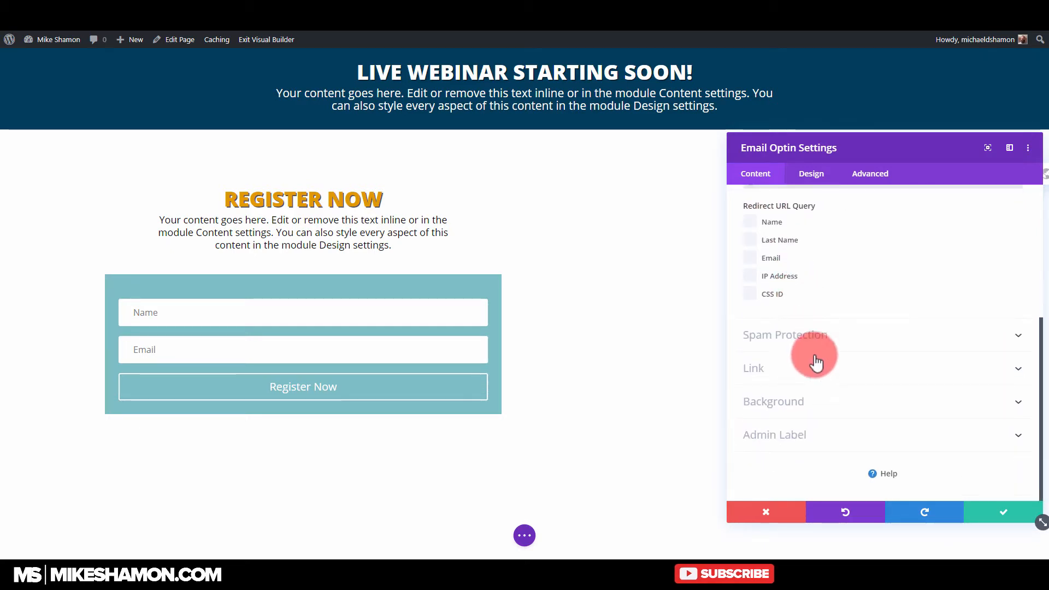
pyautogui.click(869, 175)
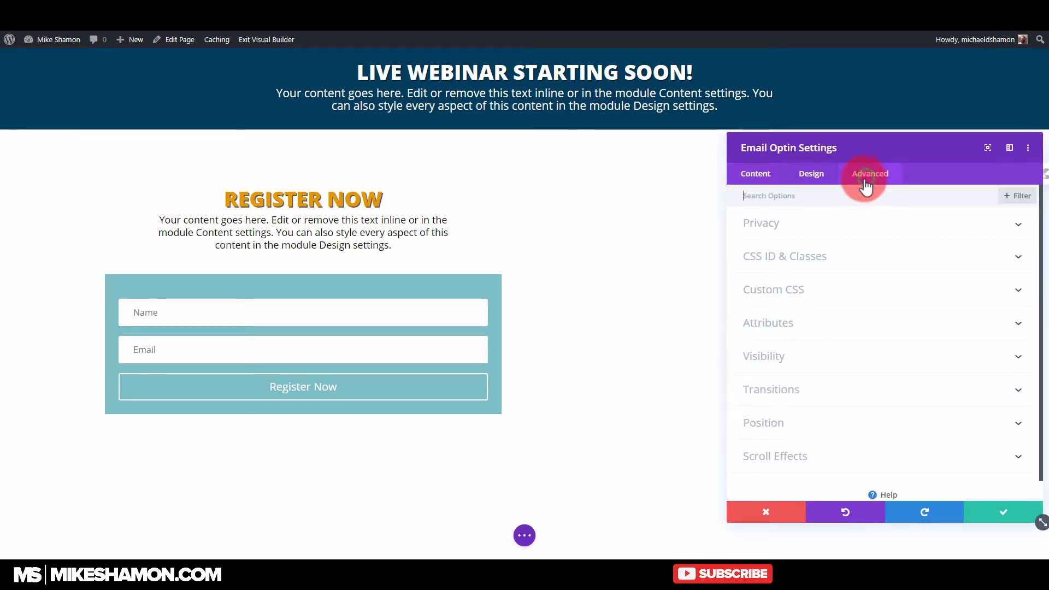
pyautogui.click(999, 514)
# Reopen the email opt-in module's settings and set its layout to Body On Bottom, Form On Top
pyautogui.click(283, 302)
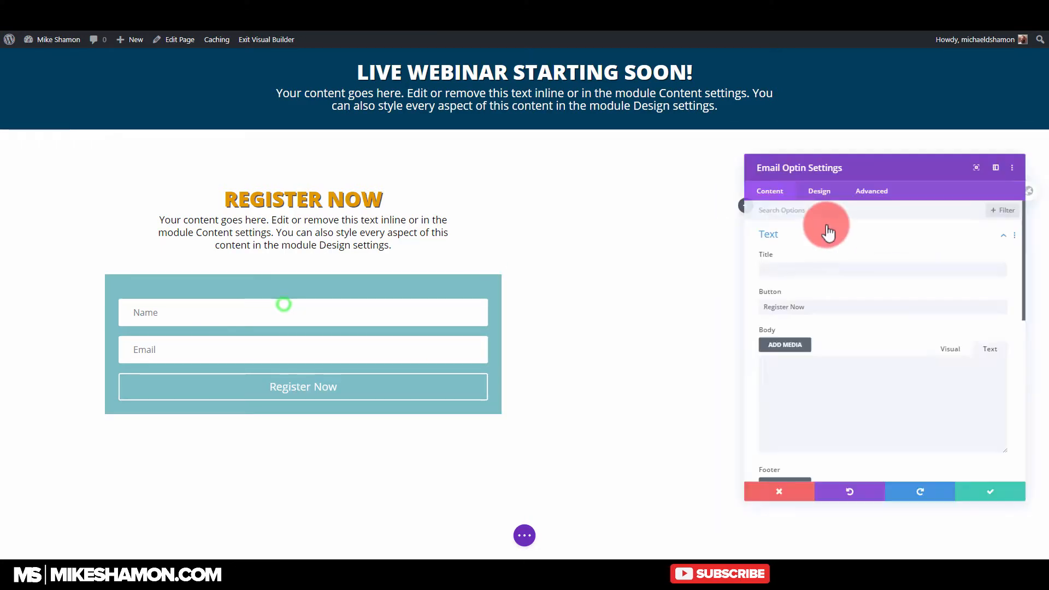
pyautogui.click(810, 175)
pyautogui.click(800, 230)
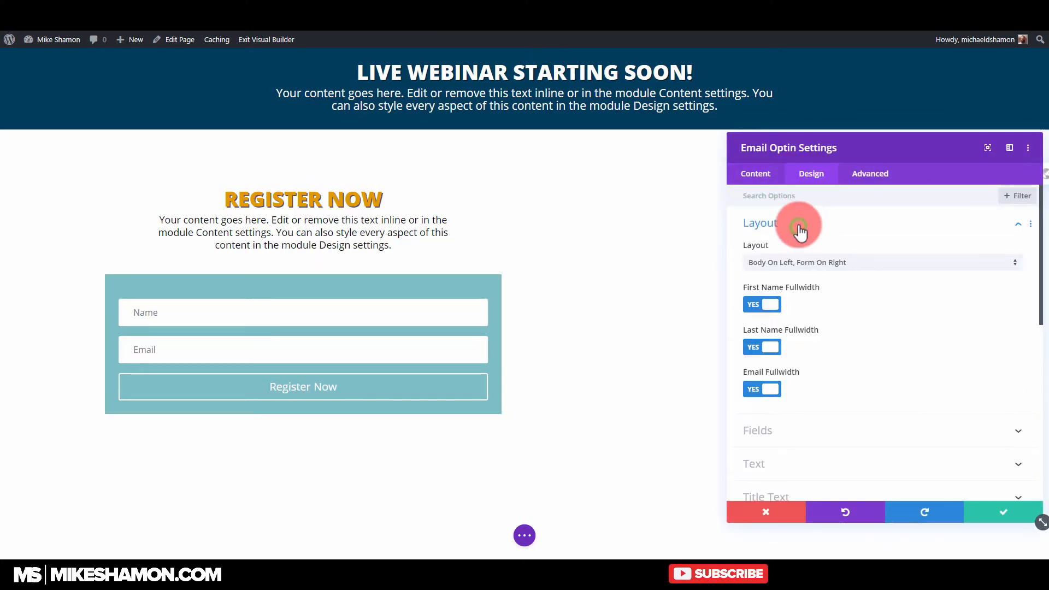
pyautogui.click(809, 267)
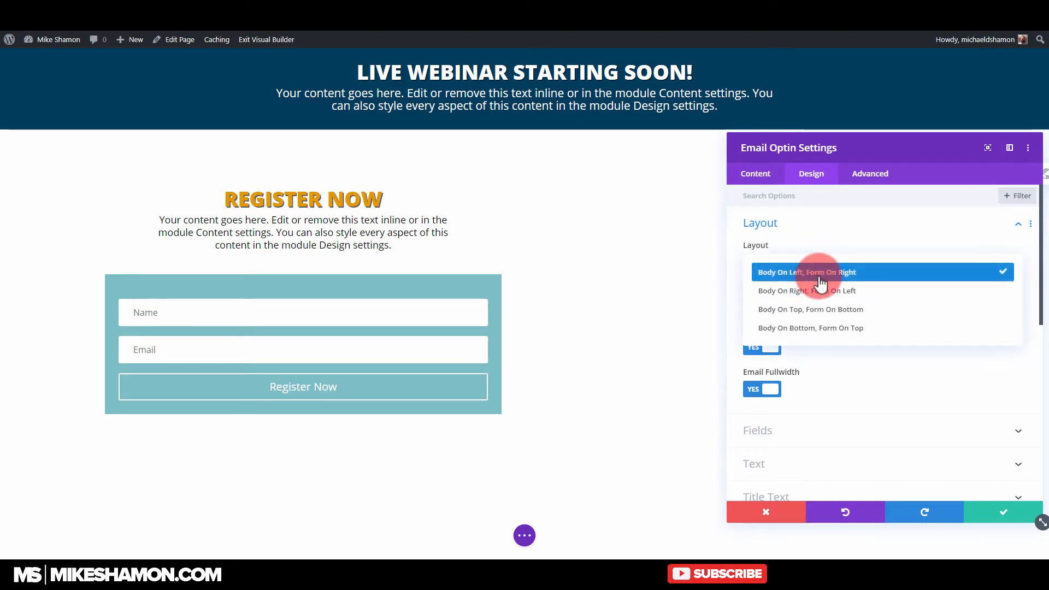
pyautogui.click(828, 330)
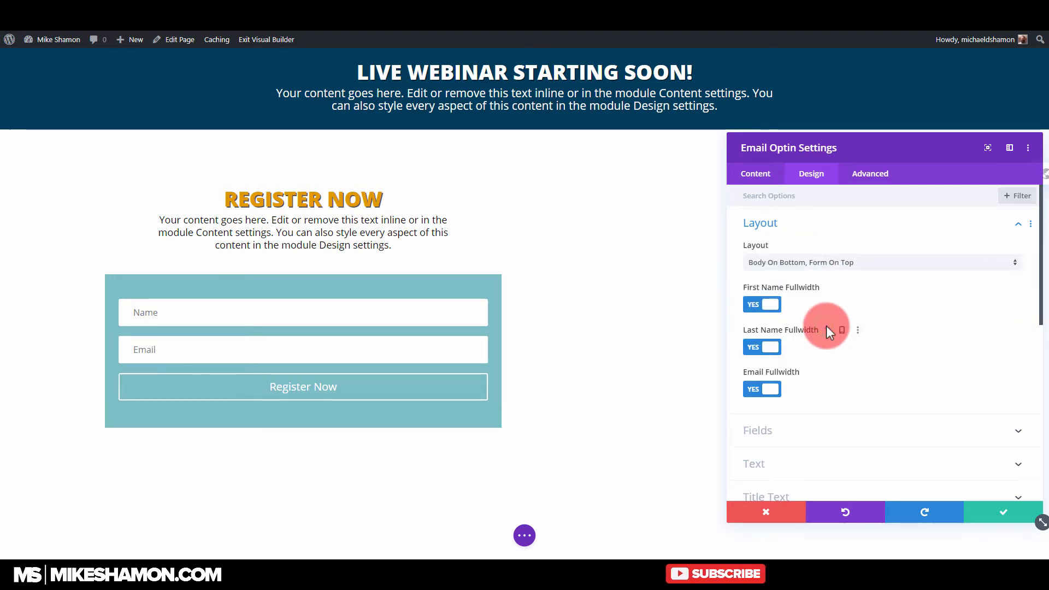
pyautogui.click(808, 269)
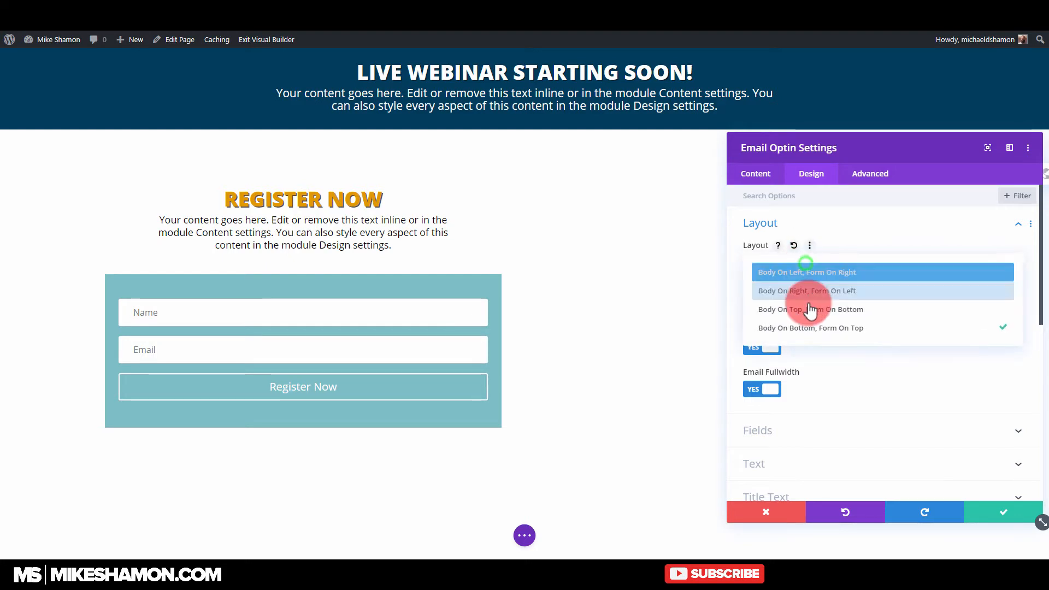
pyautogui.click(808, 307)
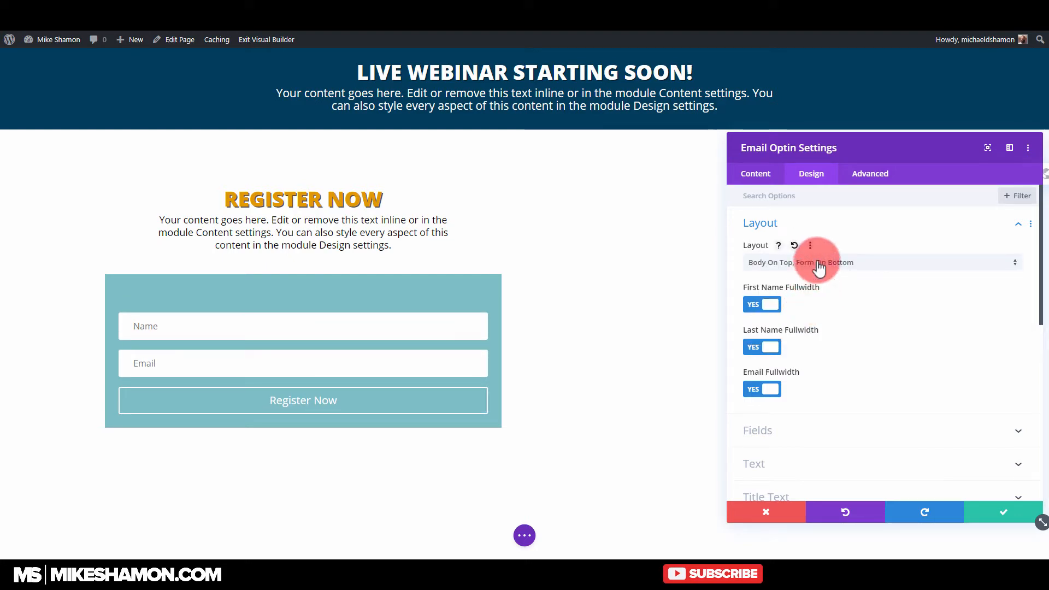
pyautogui.click(766, 311)
pyautogui.click(807, 274)
pyautogui.click(810, 327)
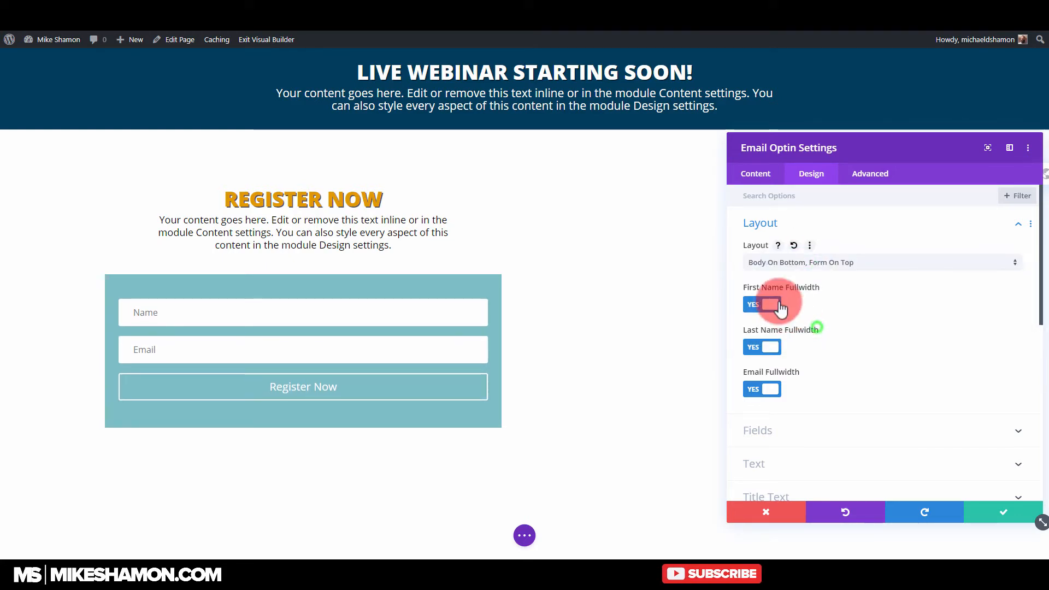
# Try switching off the full-width option for the form's first name and last name fields
pyautogui.click(773, 306)
pyautogui.click(754, 340)
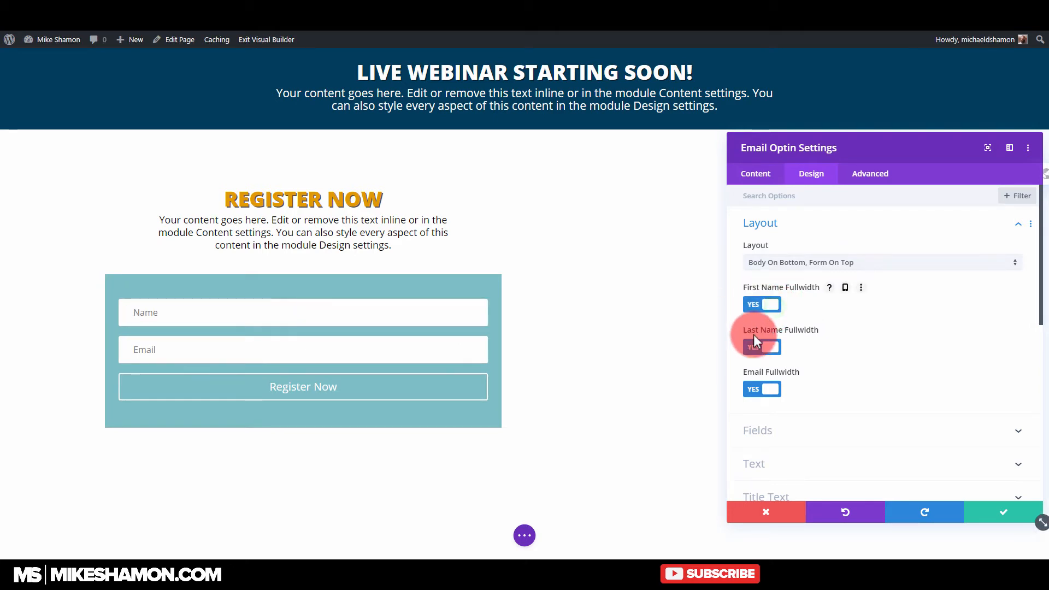
pyautogui.click(777, 344)
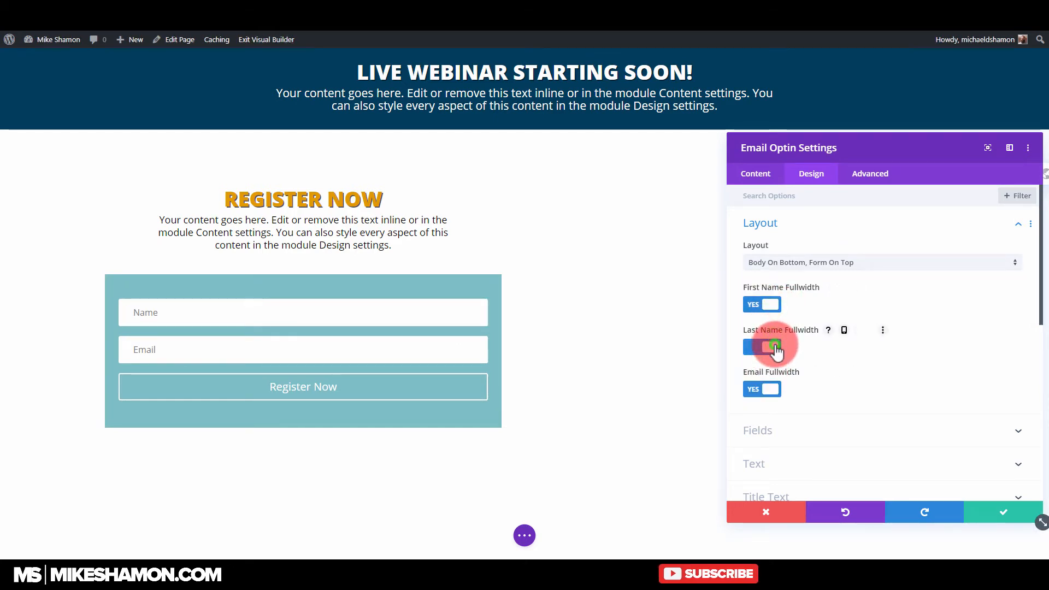
pyautogui.click(775, 346)
# Give the opt-in form's input fields a border width of 1px
pyautogui.scroll(-2, 778, 392)
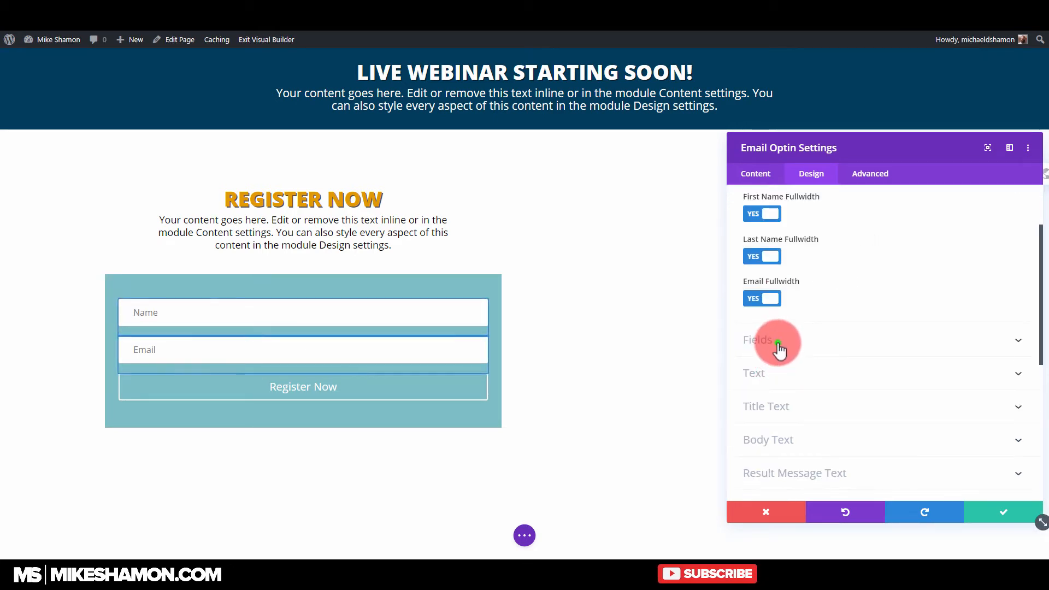
pyautogui.click(778, 343)
pyautogui.scroll(-5, 792, 356)
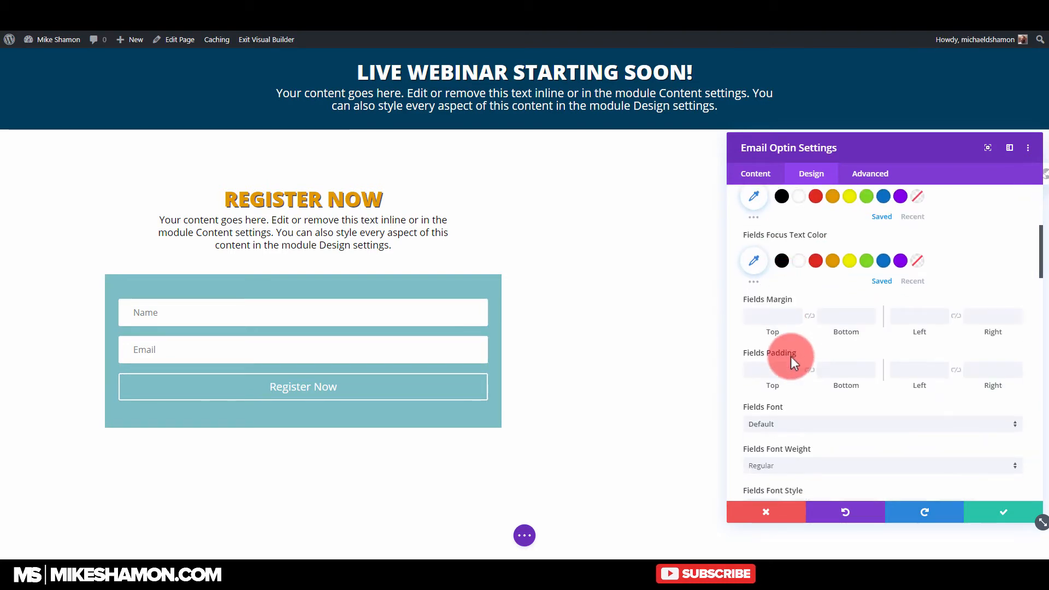
pyautogui.scroll(-3, 791, 359)
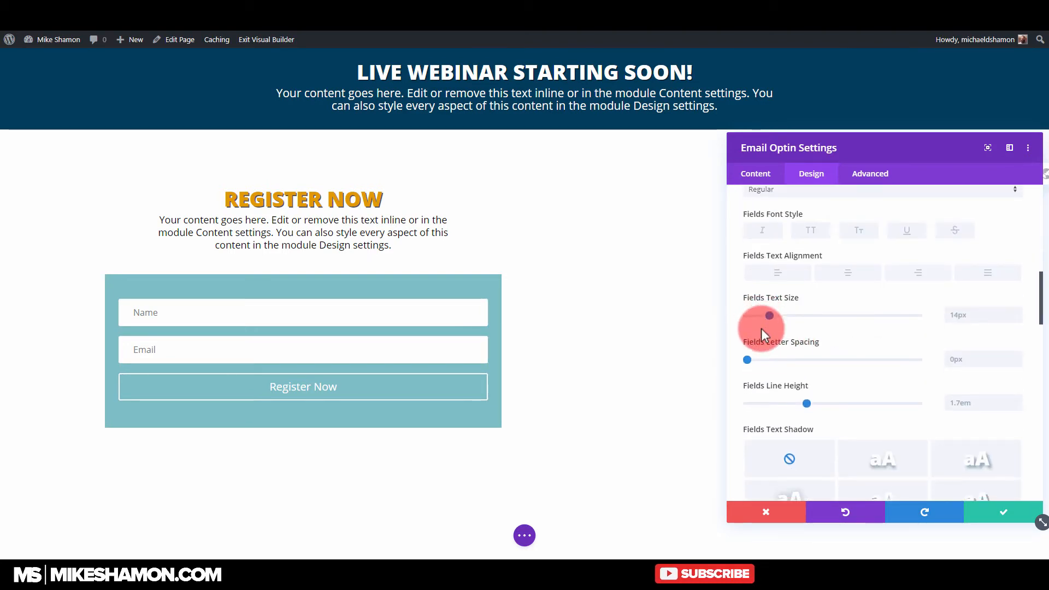
pyautogui.scroll(-2, 762, 333)
pyautogui.scroll(-6, 762, 350)
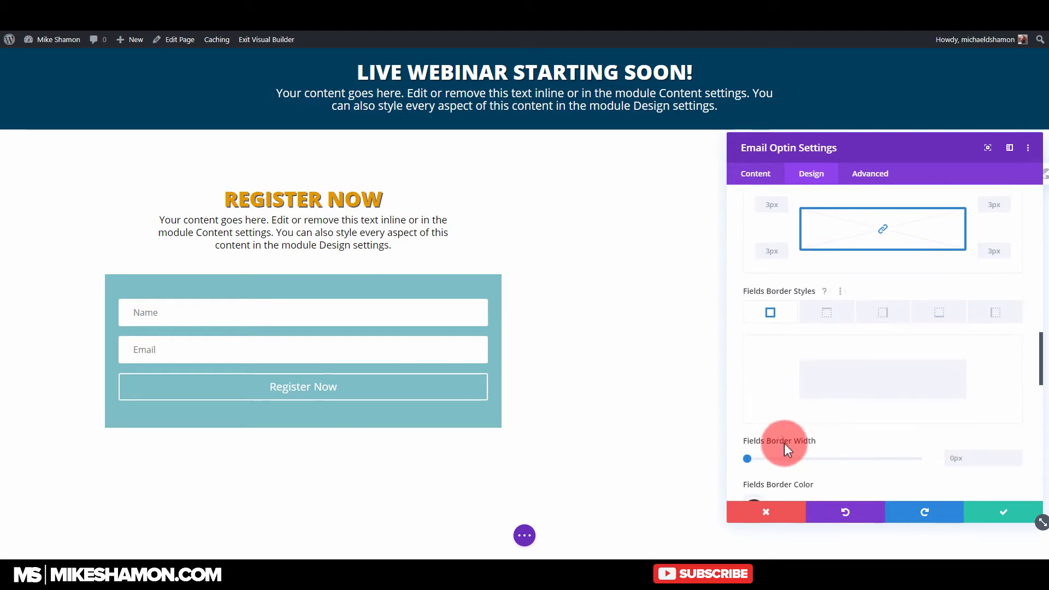
pyautogui.click(749, 366)
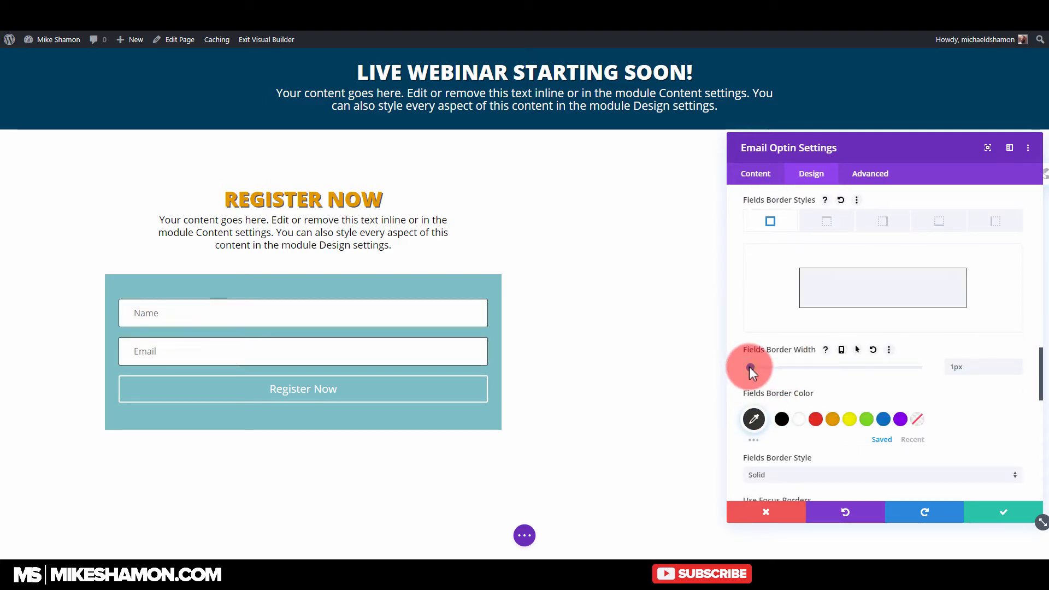
# Enable custom styles for the Register Now button, set its text color to white (#ffffff), and enlarge its text
pyautogui.scroll(-5, 770, 385)
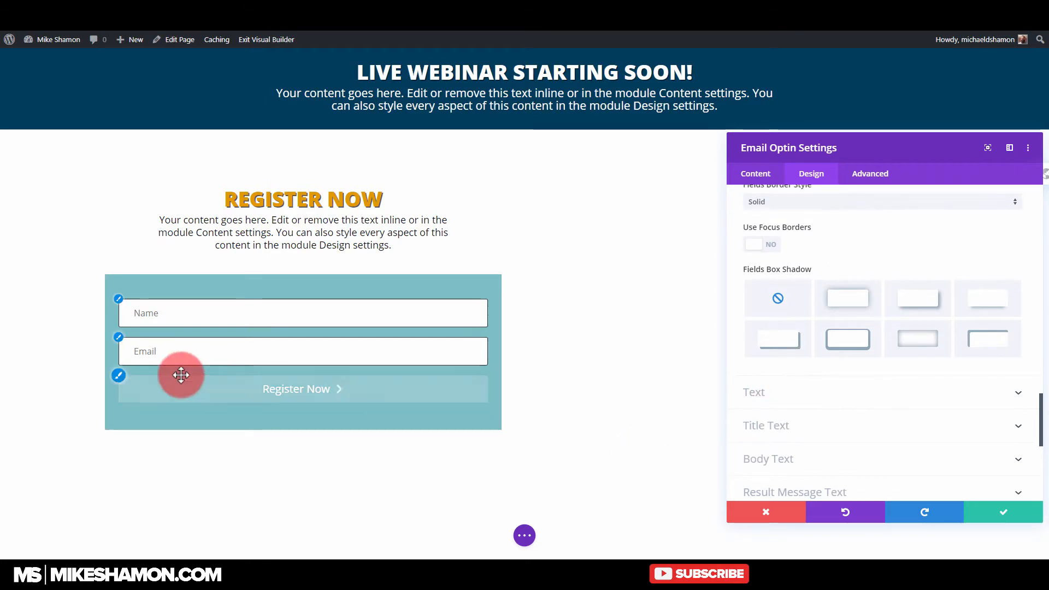
pyautogui.click(118, 377)
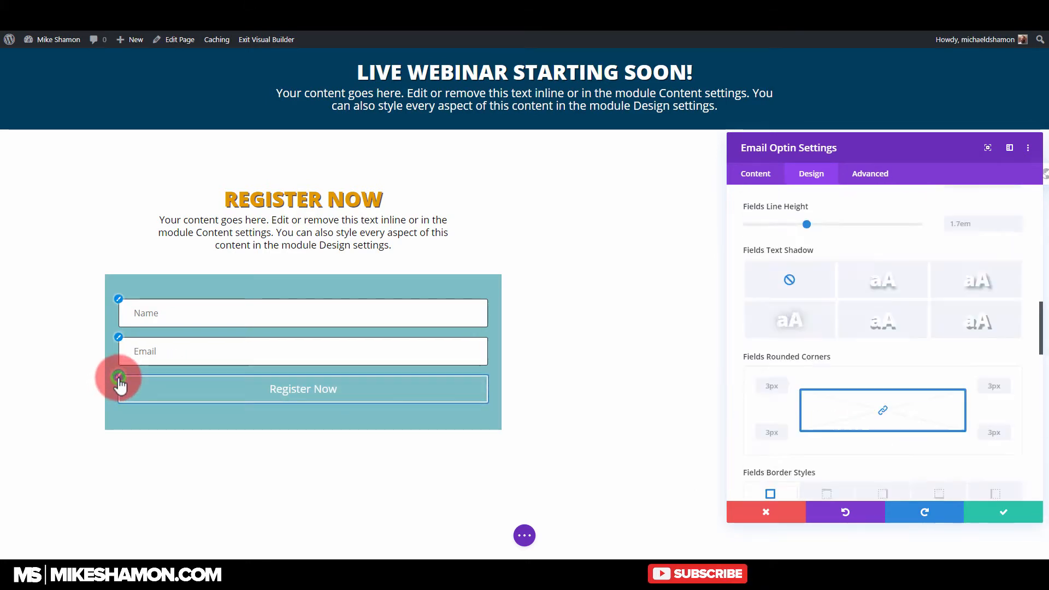
pyautogui.click(762, 241)
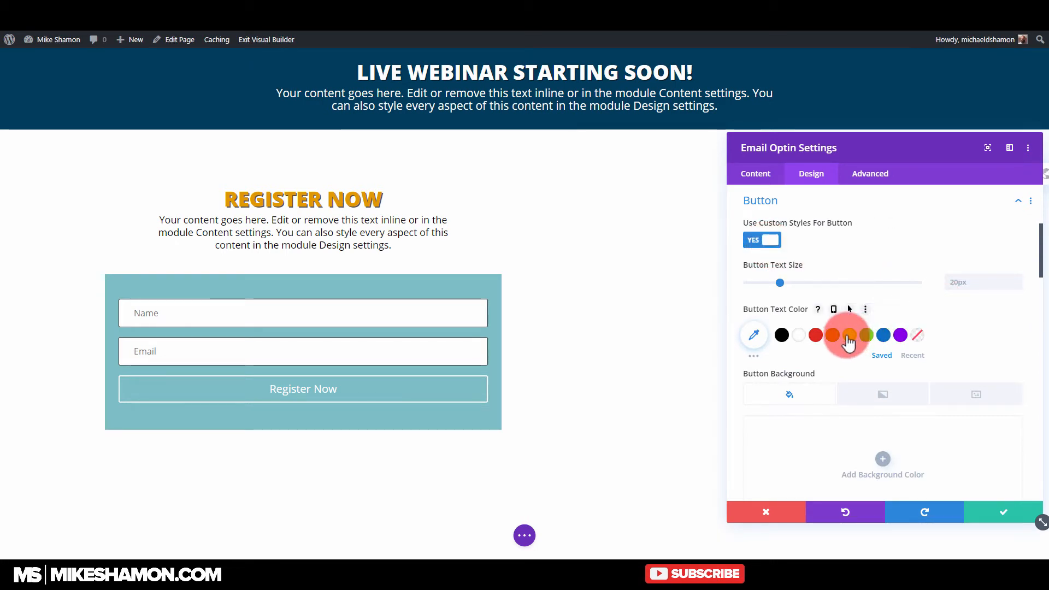
pyautogui.click(832, 335)
pyautogui.click(799, 335)
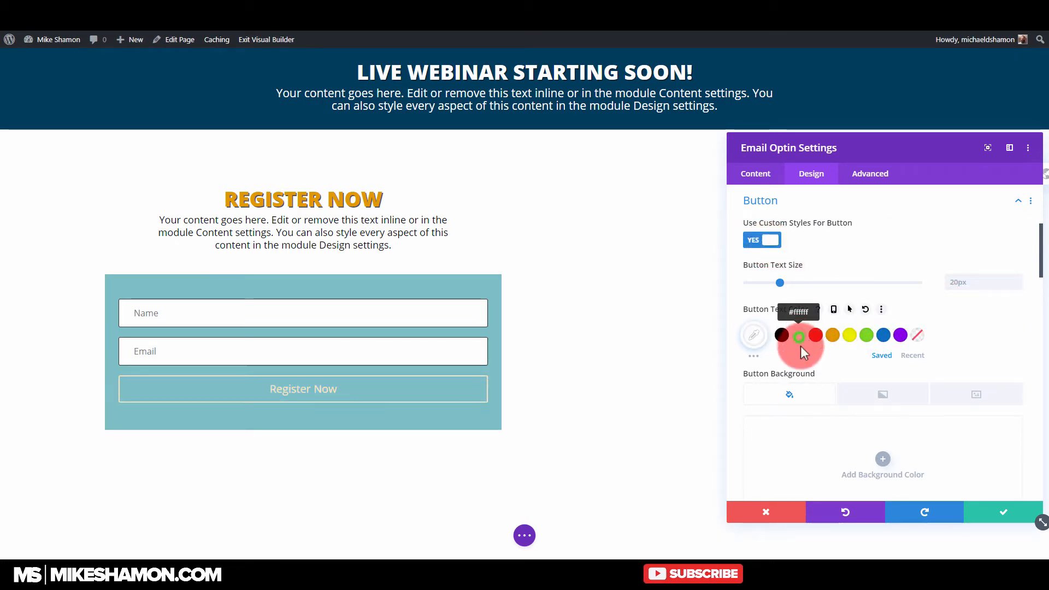
pyautogui.moveTo(782, 283); pyautogui.dragTo(798, 291)
# Set the Register Now button's background color to orange (#e09900)
pyautogui.scroll(-3, 809, 322)
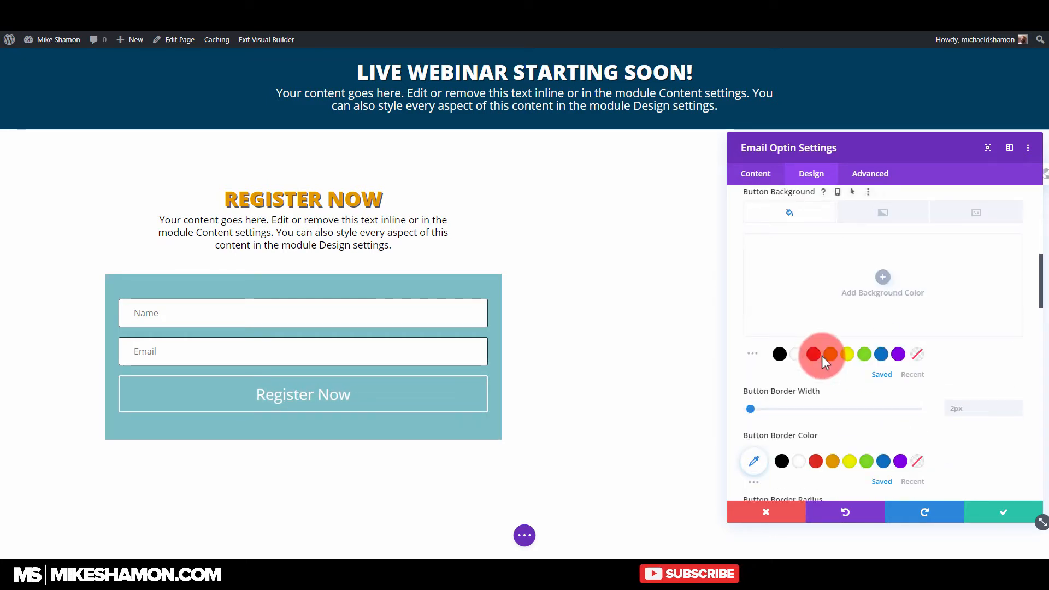
pyautogui.click(833, 355)
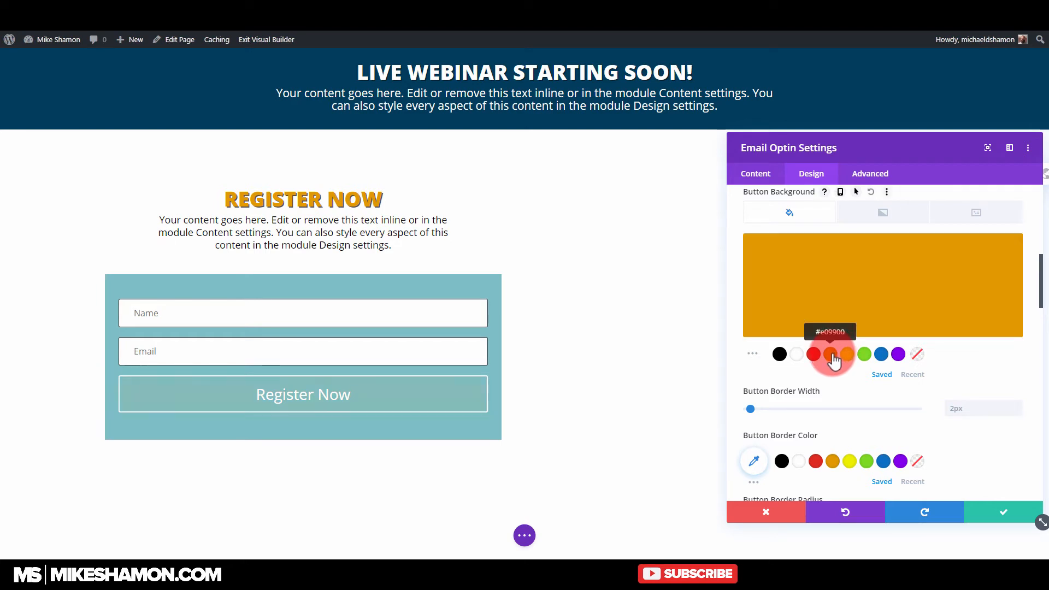
pyautogui.scroll(3, 808, 386)
# Set the Register Now button's border width and border radius to 0px
pyautogui.scroll(-5, 803, 355)
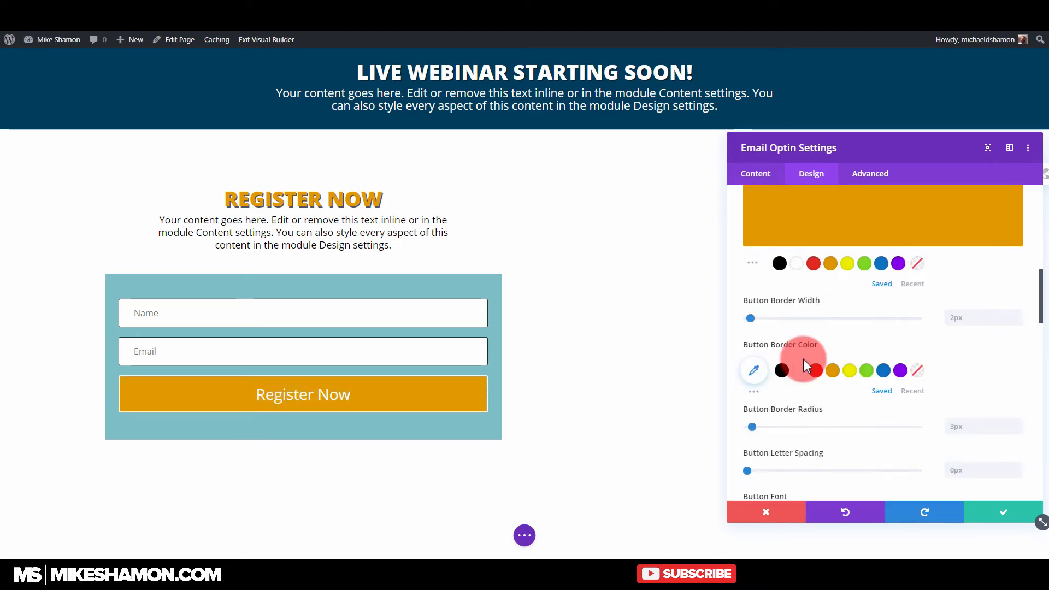
pyautogui.moveTo(750, 320); pyautogui.dragTo(734, 319)
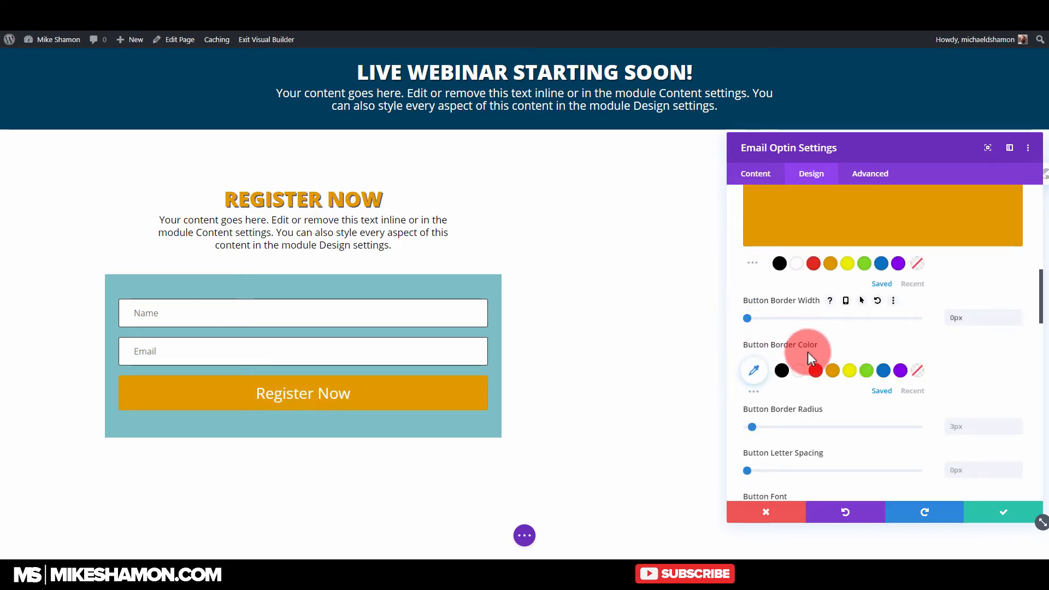
pyautogui.scroll(-3, 807, 353)
pyautogui.moveTo(754, 246); pyautogui.dragTo(742, 247)
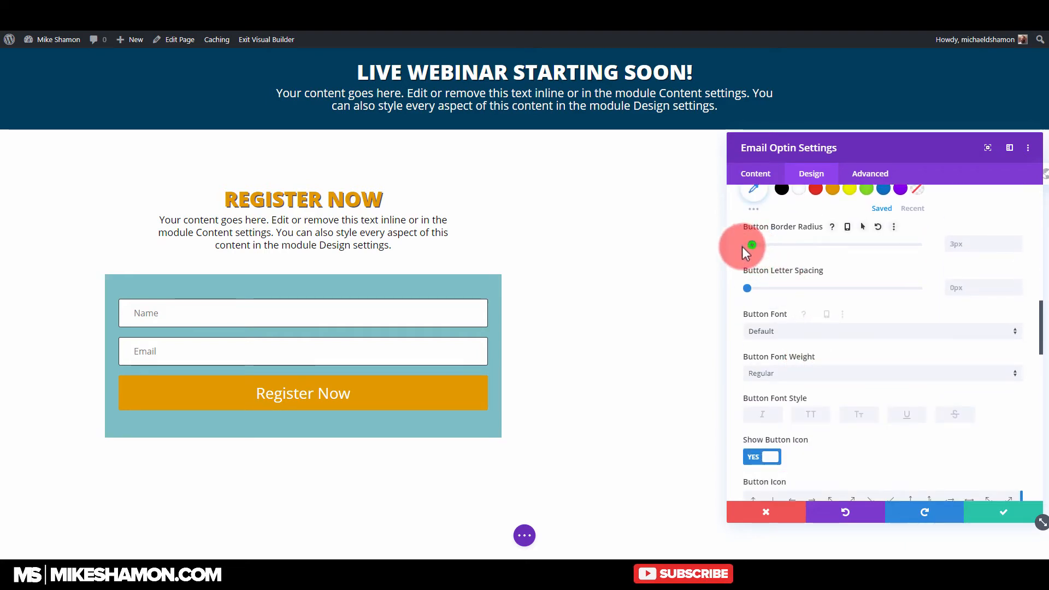
pyautogui.moveTo(747, 289); pyautogui.dragTo(733, 292)
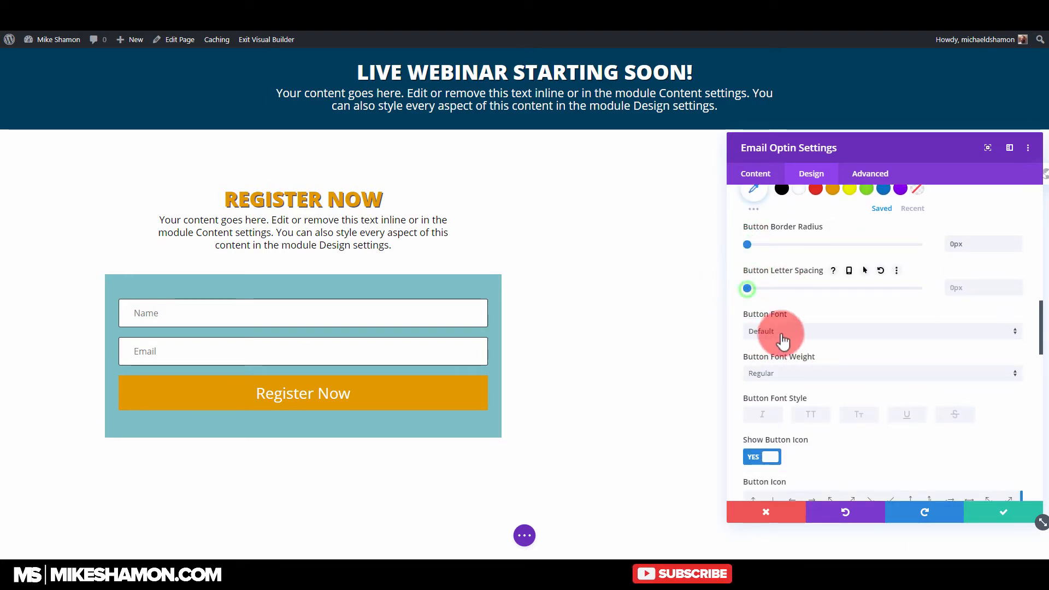
# Set the Register Now button's font to Ultra Bold and uppercase, and turn off its button icon
pyautogui.click(771, 377)
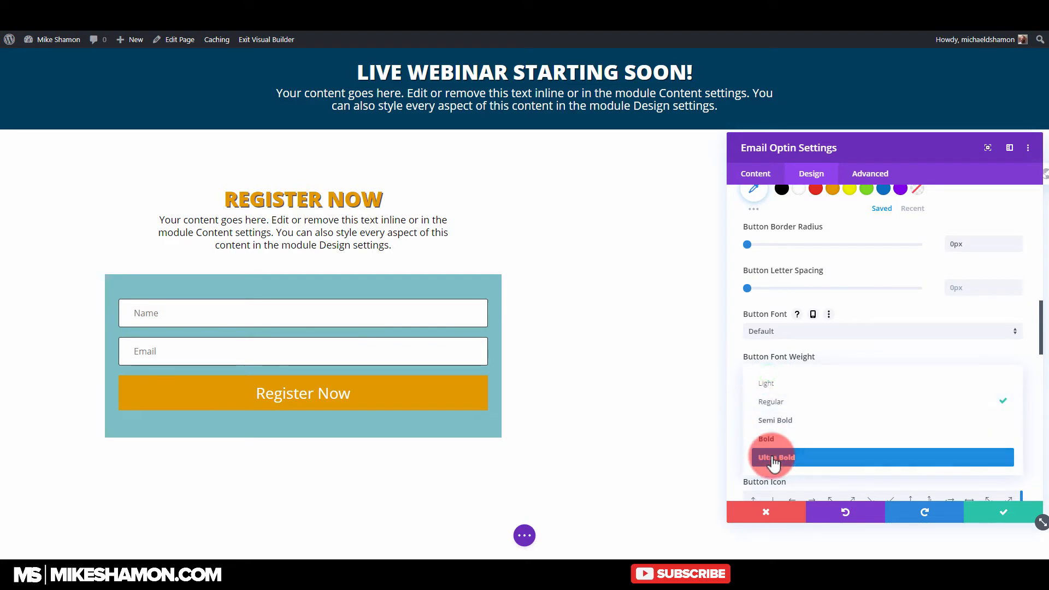
pyautogui.click(769, 453)
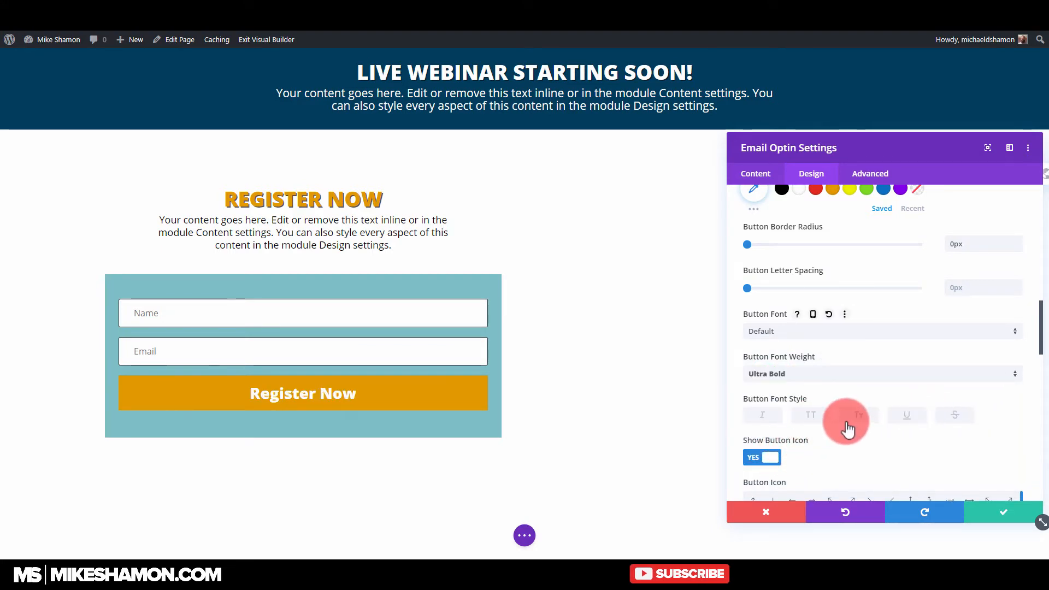
pyautogui.scroll(-2, 843, 417)
pyautogui.click(813, 326)
pyautogui.scroll(-2, 881, 359)
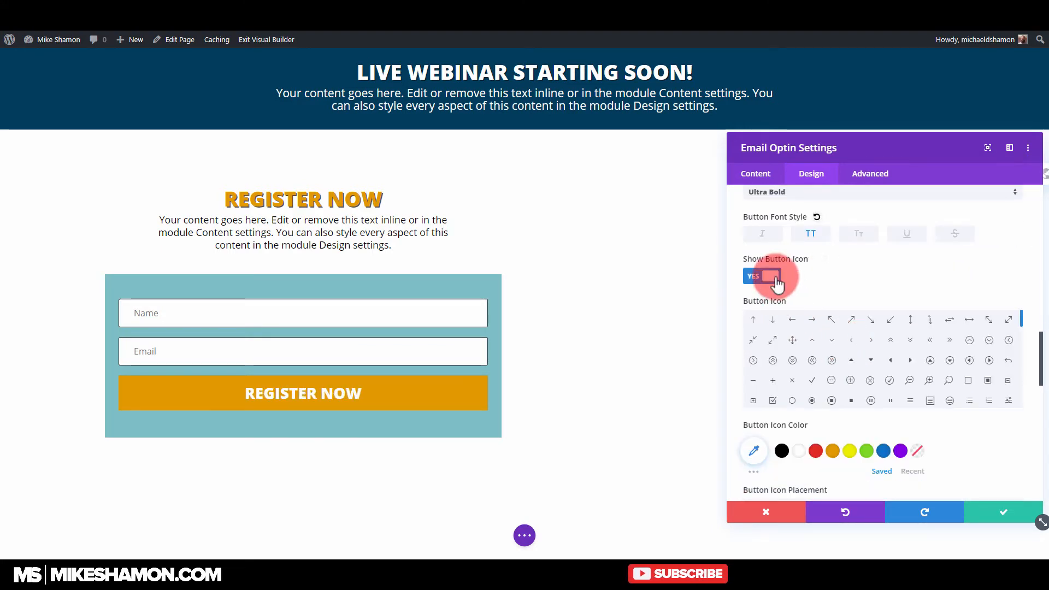
pyautogui.click(768, 276)
# Give the Register Now button a hard offset box shadow with horizontal and vertical positions of 5px
pyautogui.scroll(-4, 846, 320)
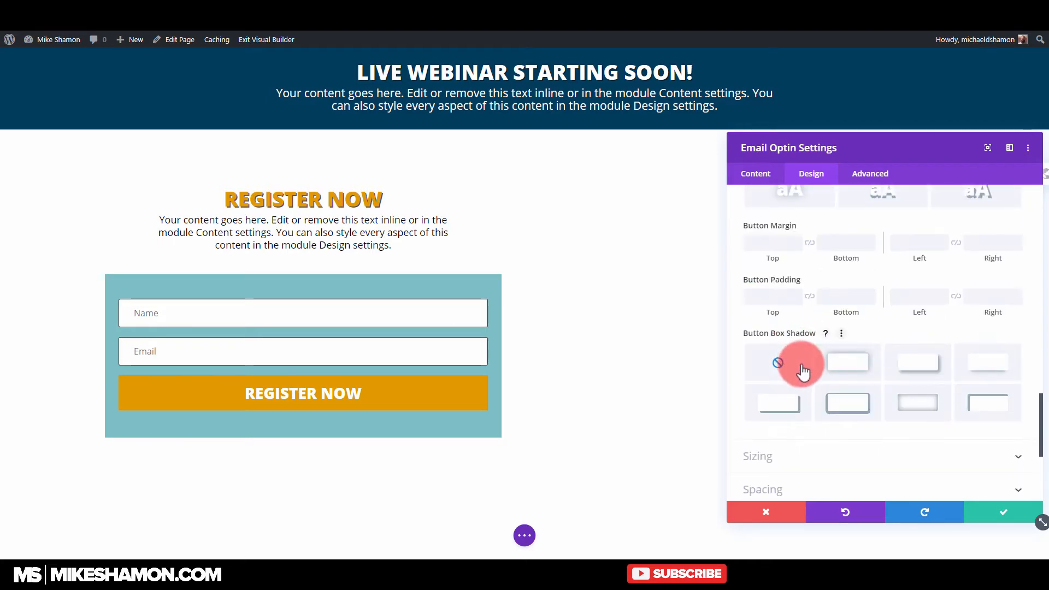
pyautogui.scroll(-2, 797, 360)
pyautogui.click(804, 329)
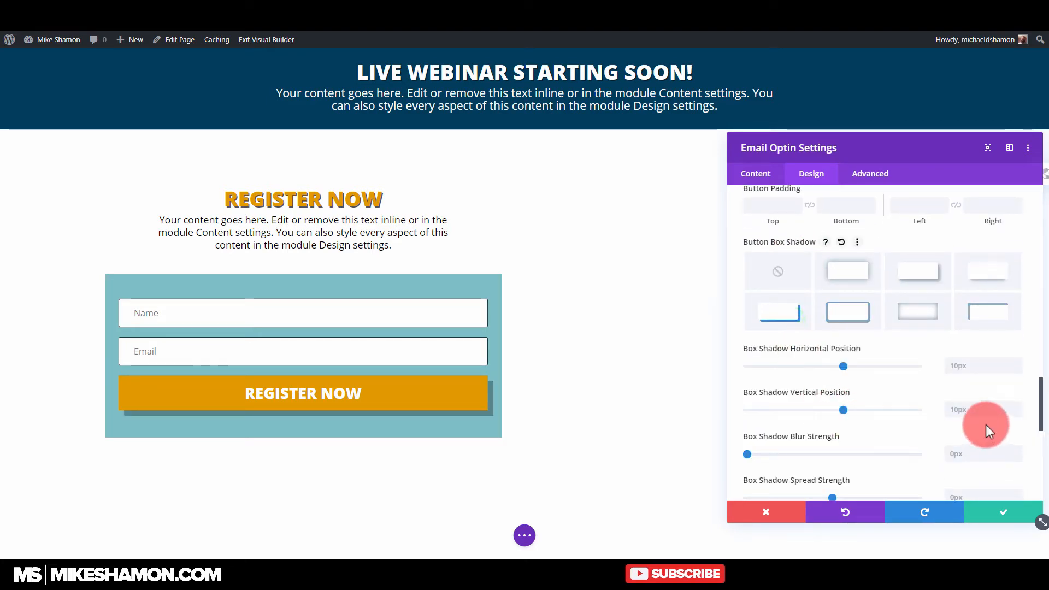
pyautogui.write('5')
pyautogui.click(978, 389)
pyautogui.click(973, 409)
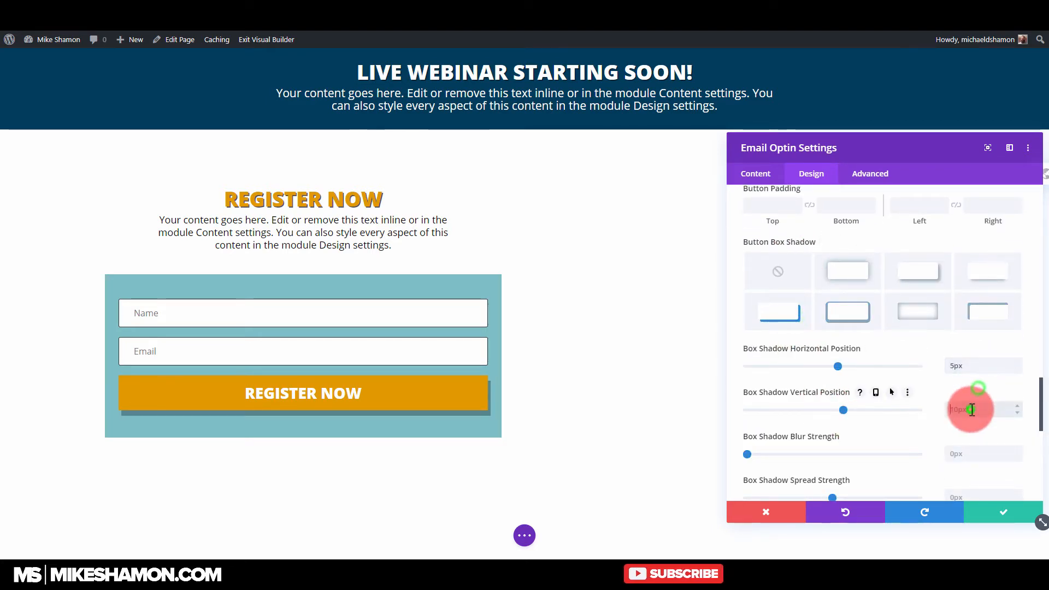
pyautogui.write('5')
pyautogui.click(936, 439)
pyautogui.scroll(-4, 935, 438)
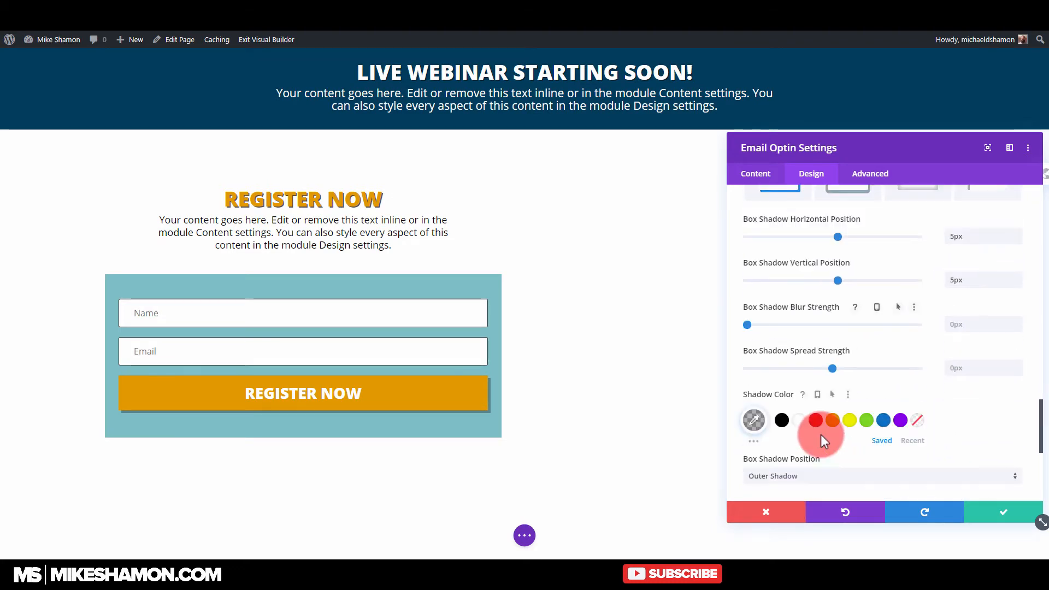
# Darken the Register Now button's shadow color to rgba(0,0,0,0.62)
pyautogui.click(759, 369)
pyautogui.click(913, 419)
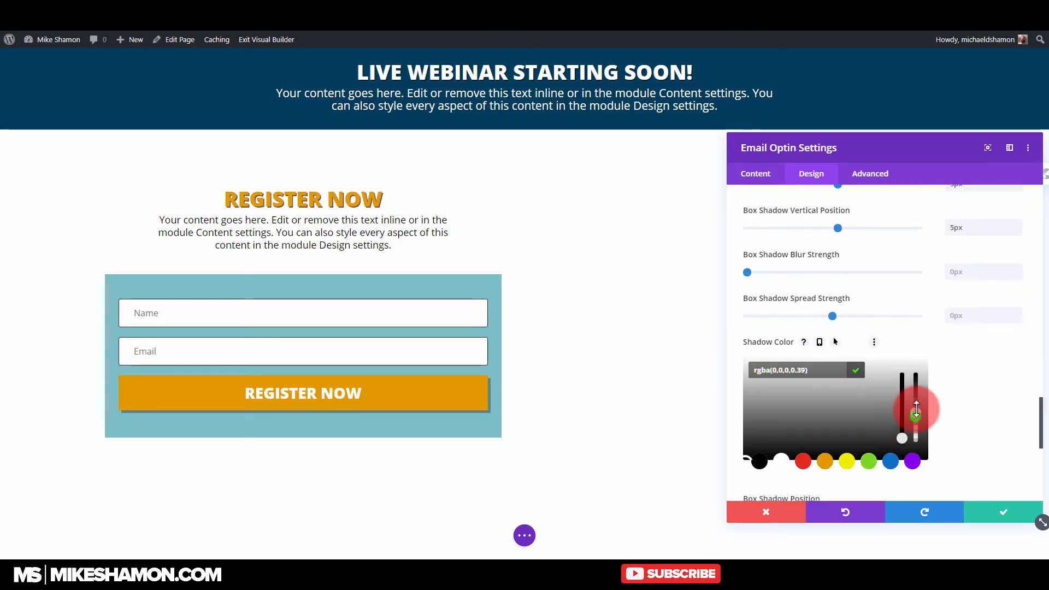
pyautogui.moveTo(916, 410); pyautogui.dragTo(918, 398)
pyautogui.scroll(-1, 965, 375)
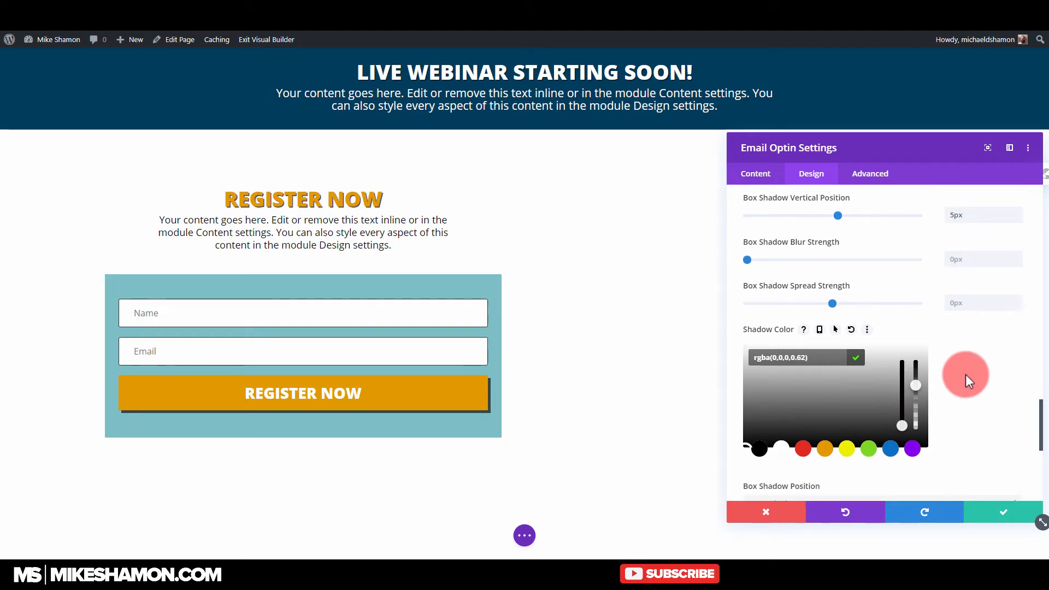
# Set the email opt-in module's top and bottom margin and padding to 0px
pyautogui.scroll(-2, 966, 375)
pyautogui.scroll(-2, 962, 377)
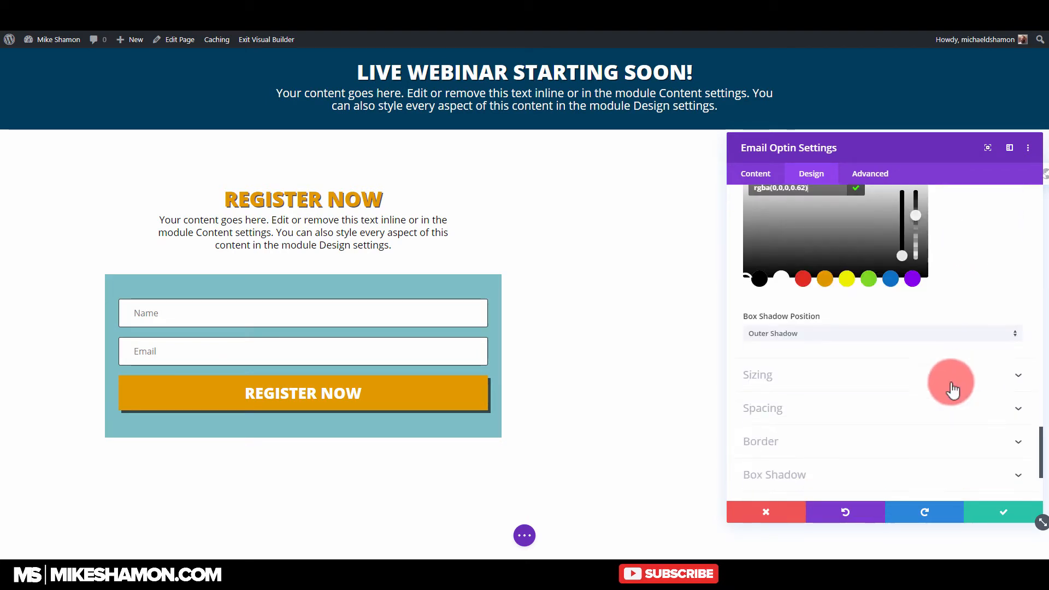
pyautogui.click(769, 410)
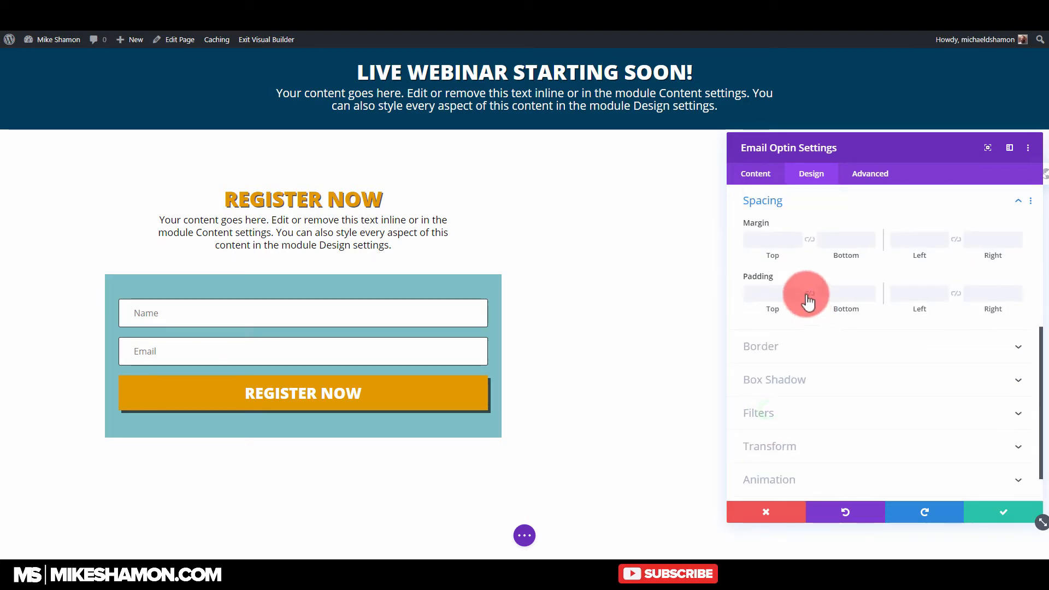
pyautogui.click(785, 249)
pyautogui.write('0')
pyautogui.click(811, 241)
pyautogui.click(809, 294)
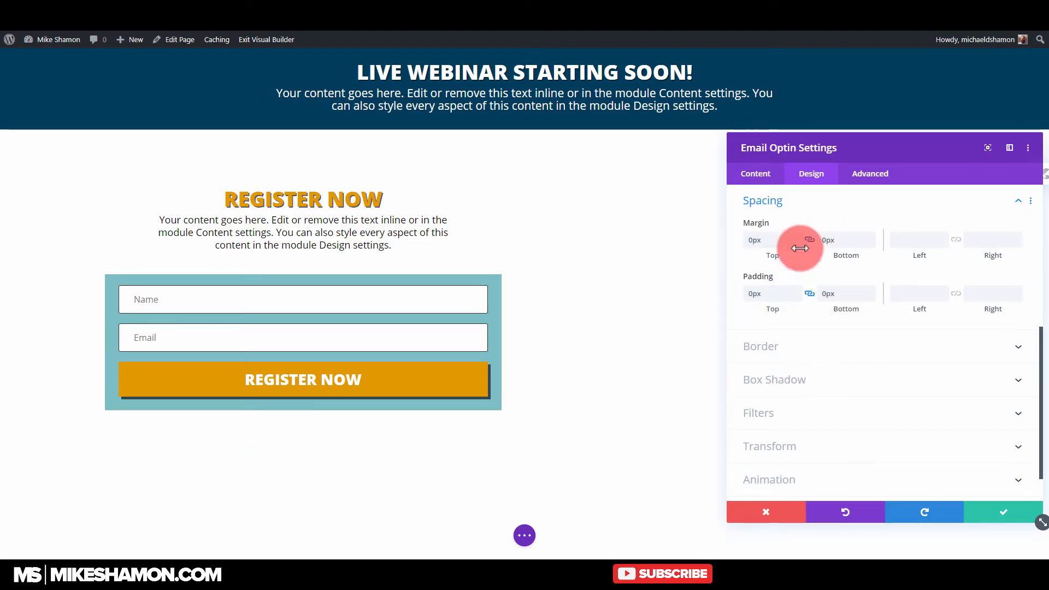
# Remove the email opt-in module's teal background color and save its settings
pyautogui.click(763, 178)
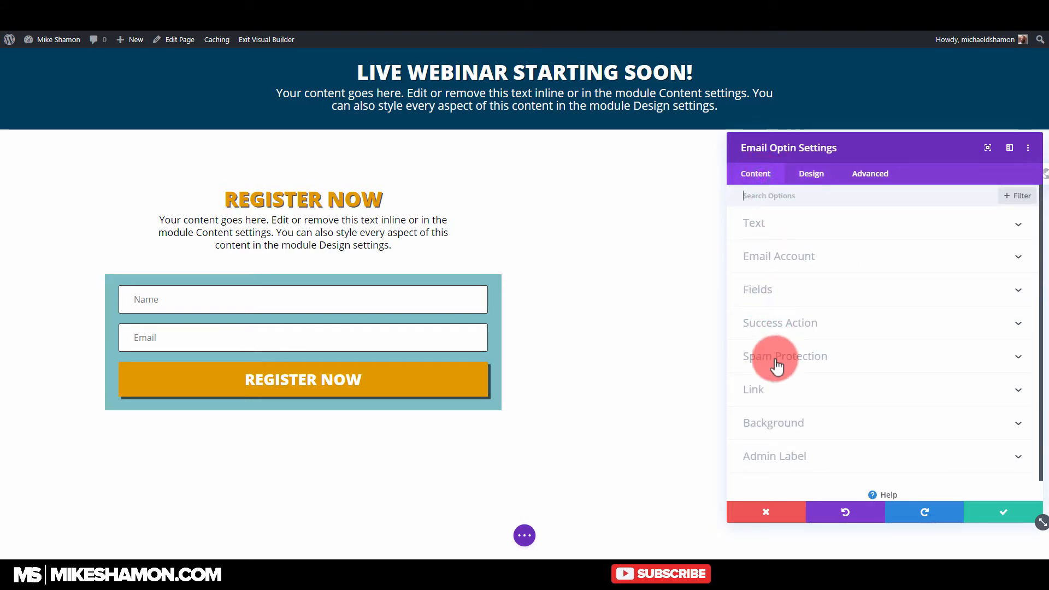
pyautogui.click(786, 421)
pyautogui.scroll(-3, 792, 414)
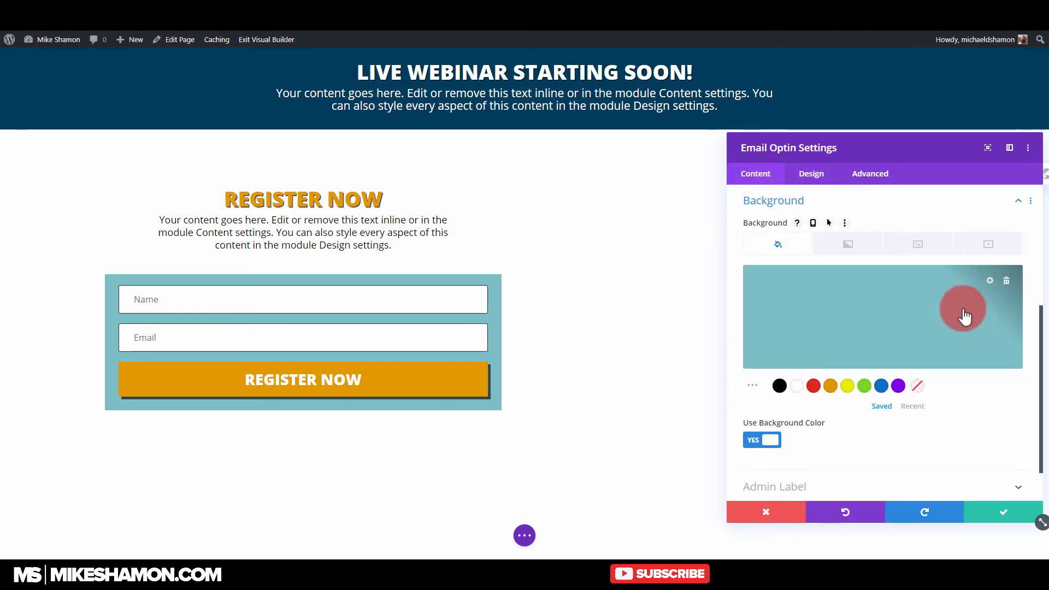
pyautogui.click(1005, 278)
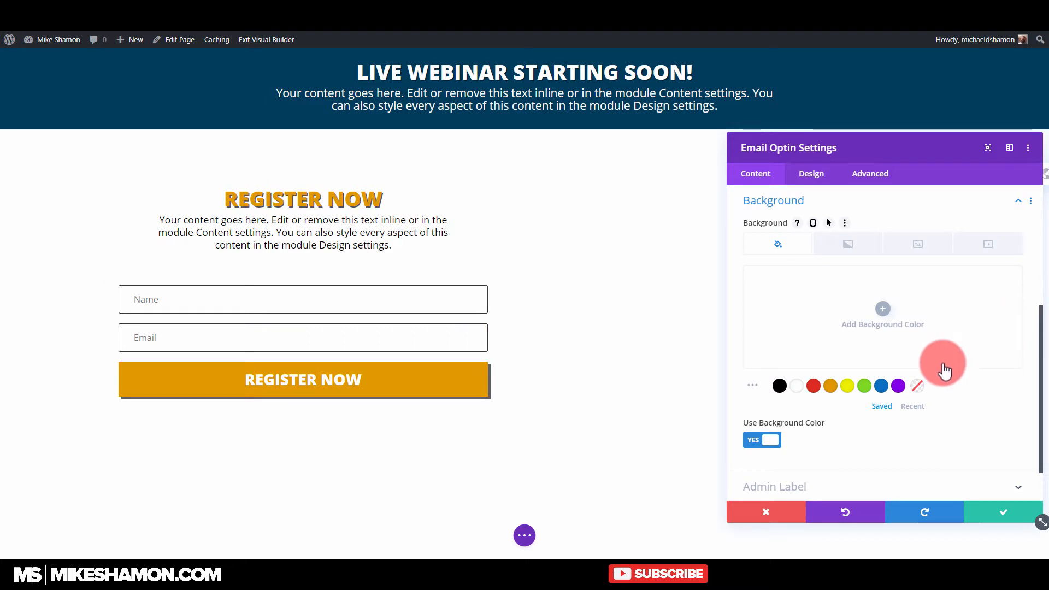
pyautogui.click(1007, 512)
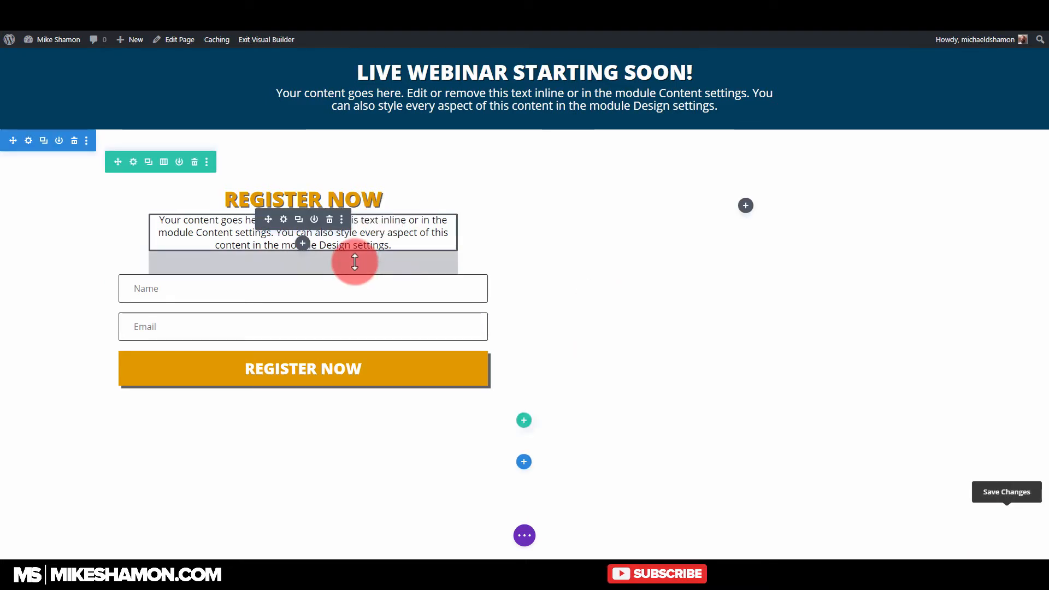
# Set the top and bottom margin and padding of the text under the Register Now heading to 0px
pyautogui.click(280, 220)
pyautogui.click(810, 174)
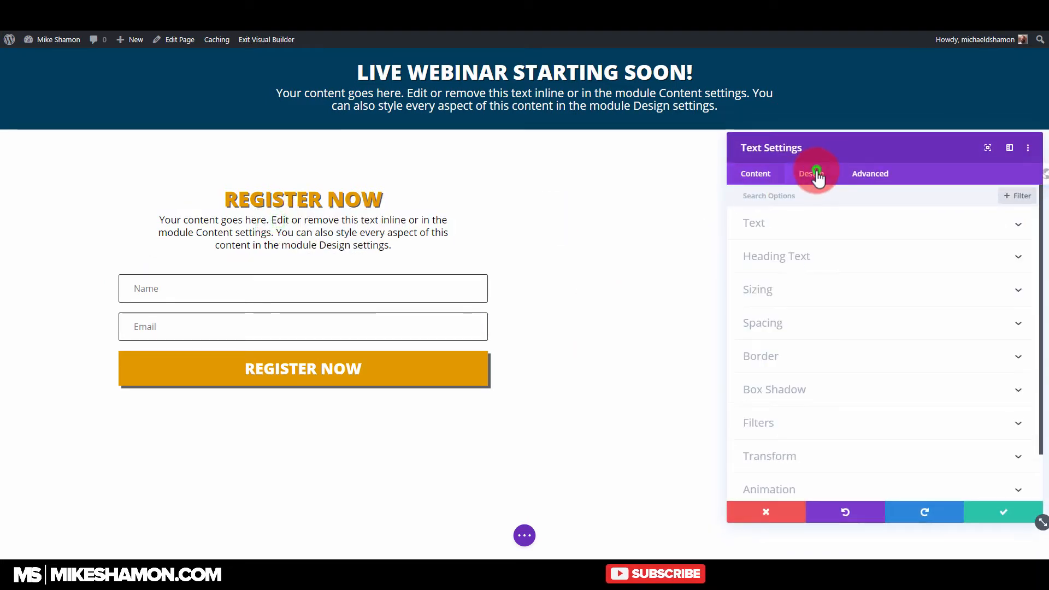
pyautogui.click(787, 312)
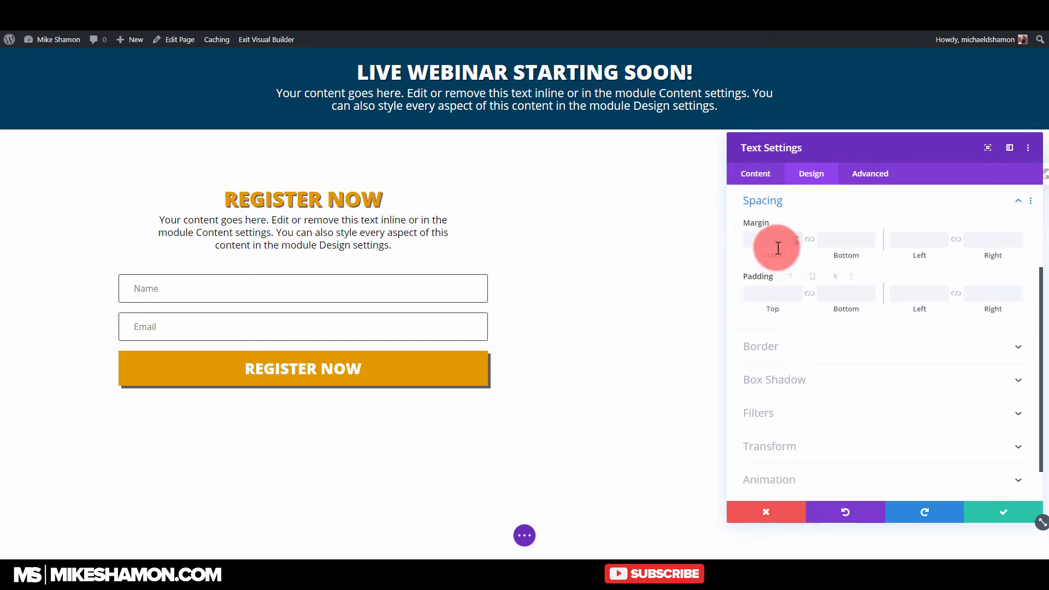
pyautogui.click(776, 240)
pyautogui.write('0')
pyautogui.click(807, 241)
pyautogui.click(775, 294)
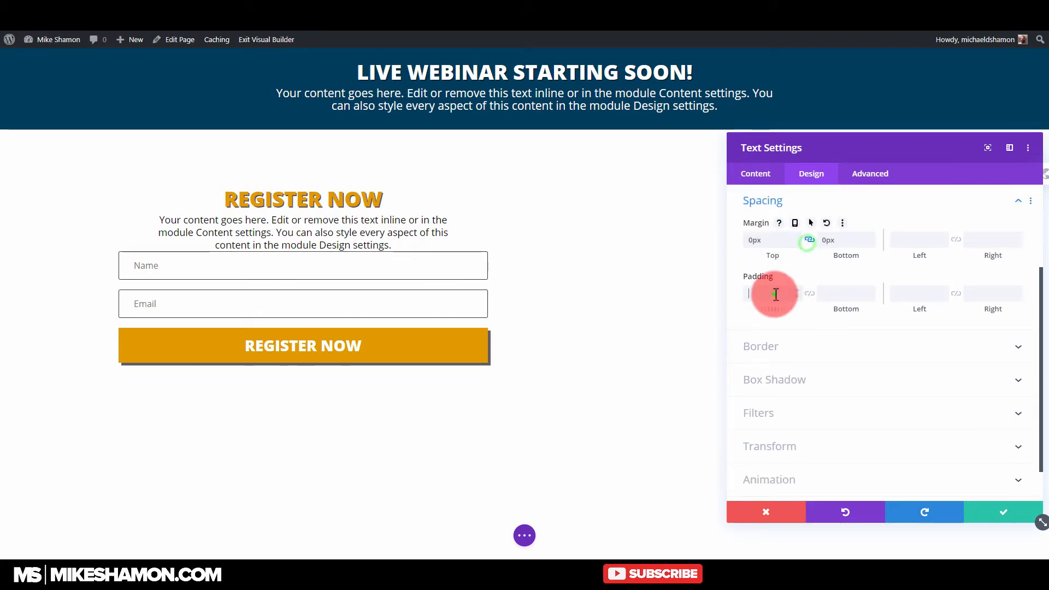
pyautogui.write('0')
pyautogui.click(809, 294)
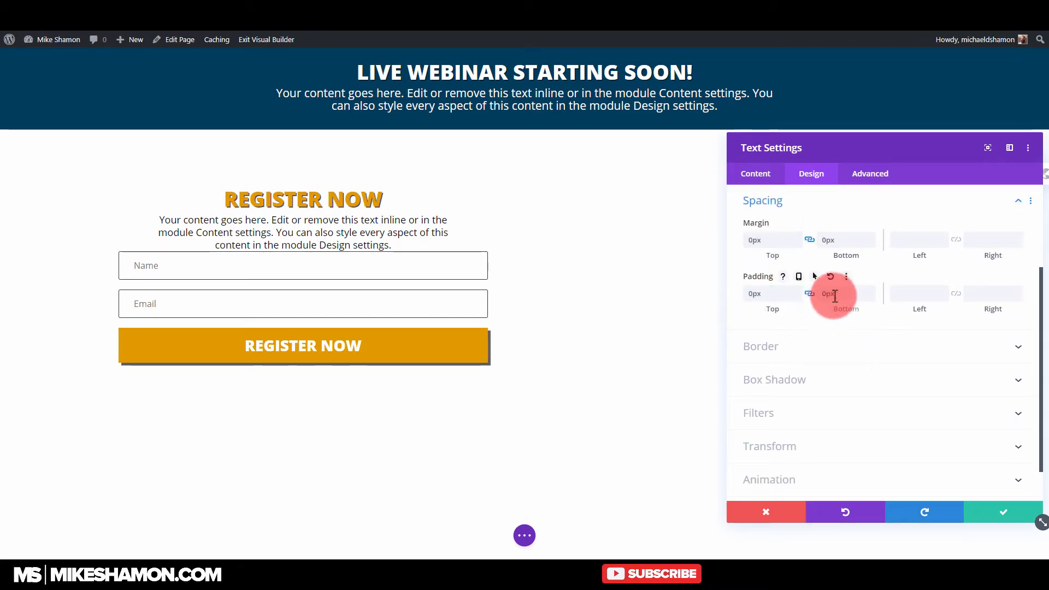
# Unlink the description text's vertical padding, set it to 8px at the top and 32px at the bottom, and save the settings
pyautogui.moveTo(773, 295); pyautogui.dragTo(721, 300)
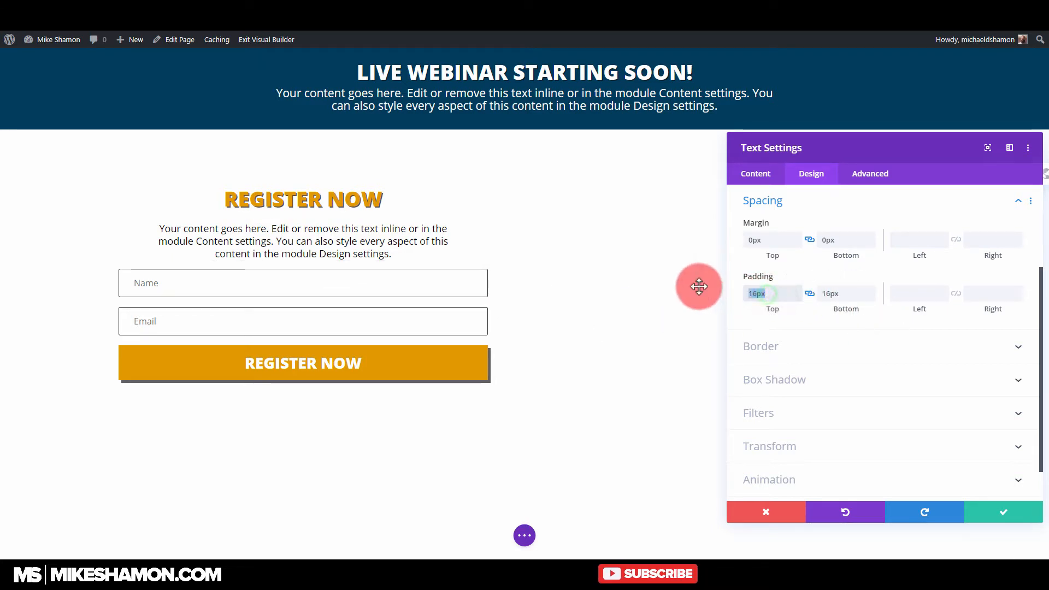
pyautogui.click(810, 294)
pyautogui.moveTo(735, 295); pyautogui.dragTo(761, 297)
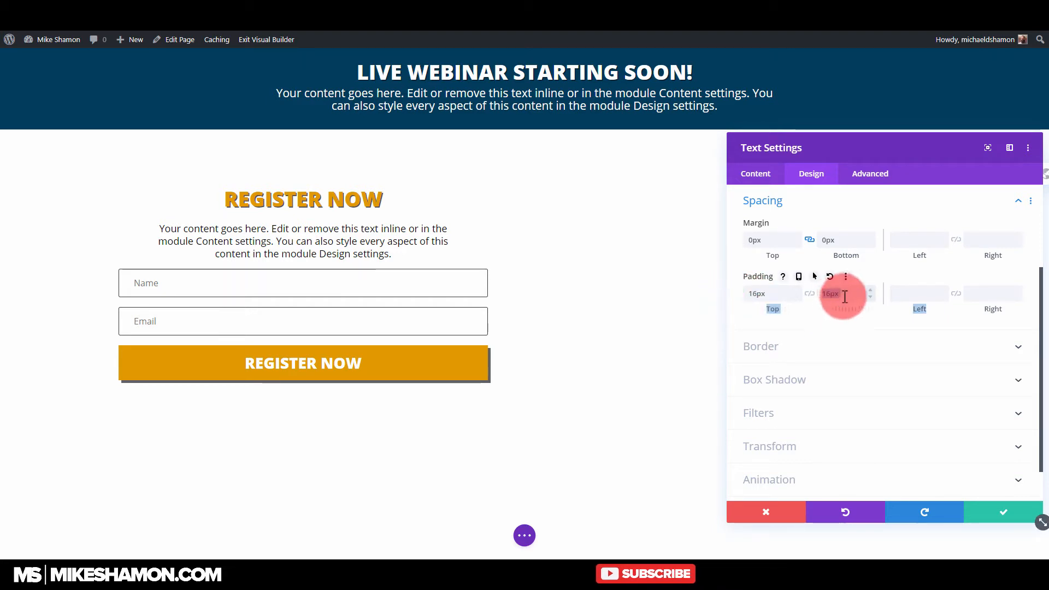
pyautogui.write('8')
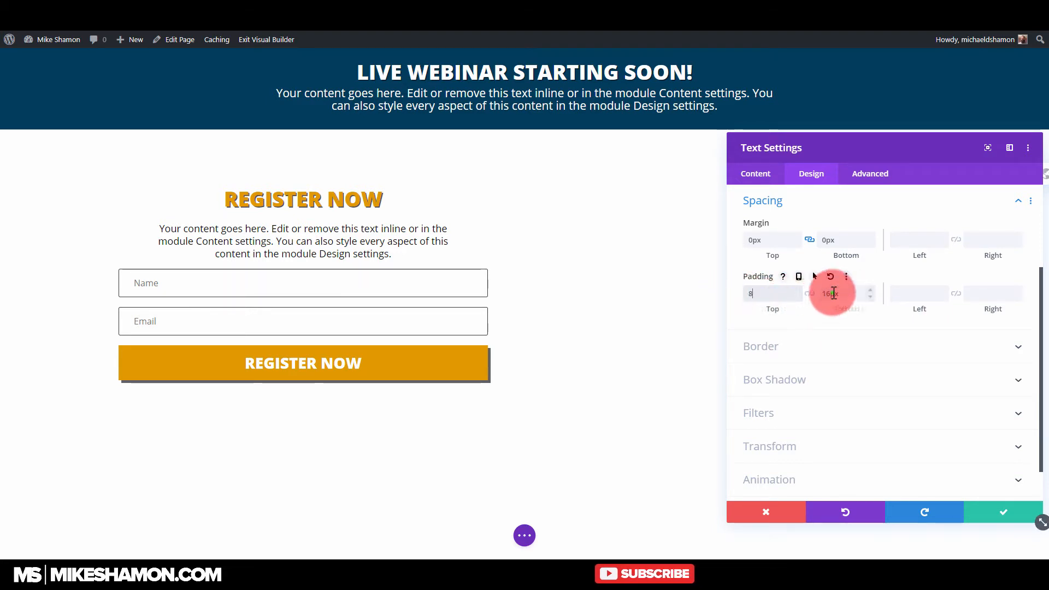
pyautogui.doubleClick(831, 294)
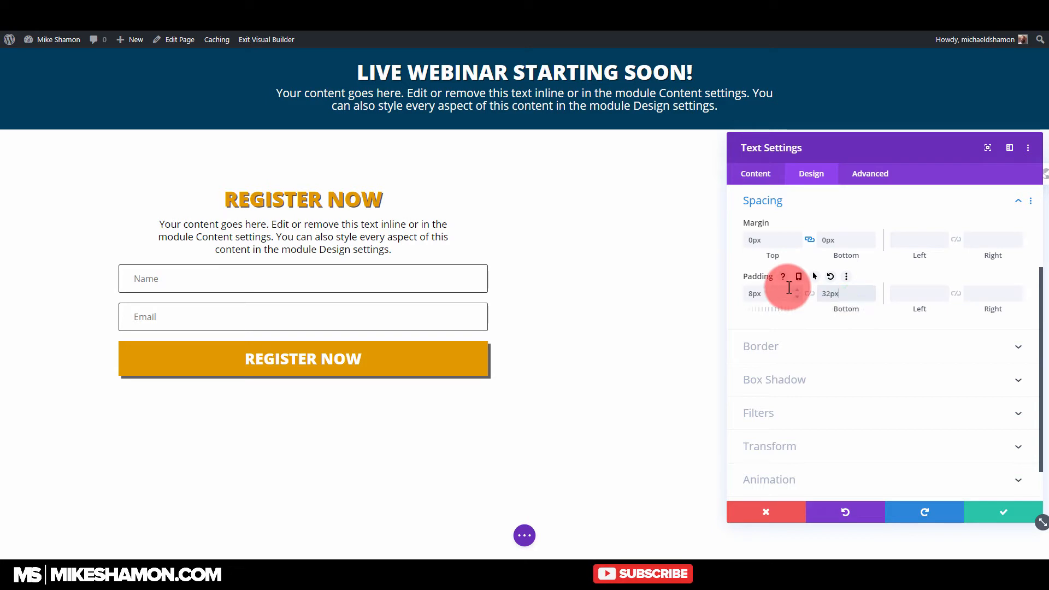
pyautogui.write('32px')
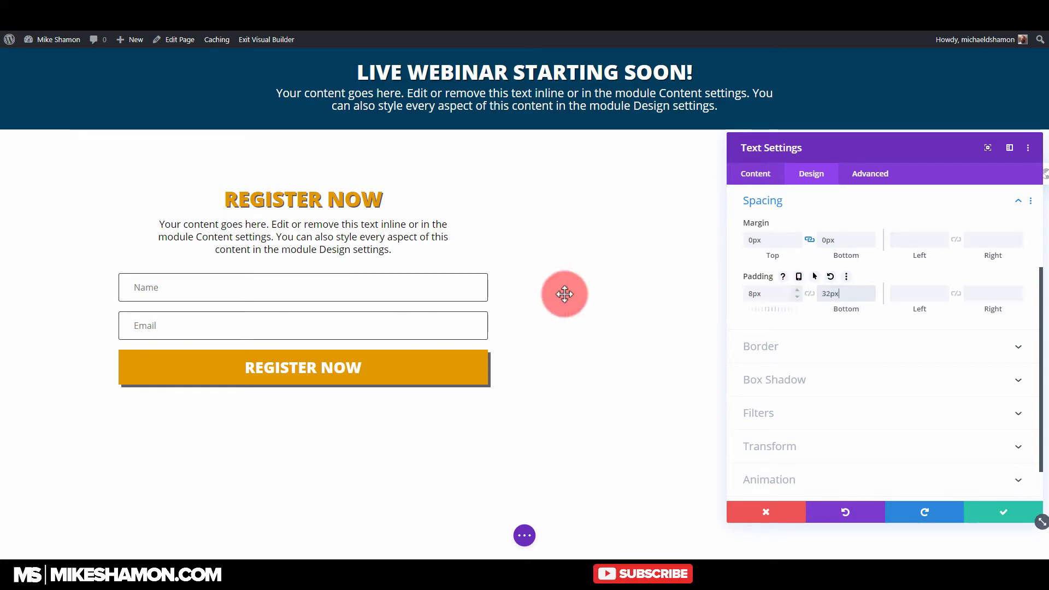
pyautogui.click(995, 509)
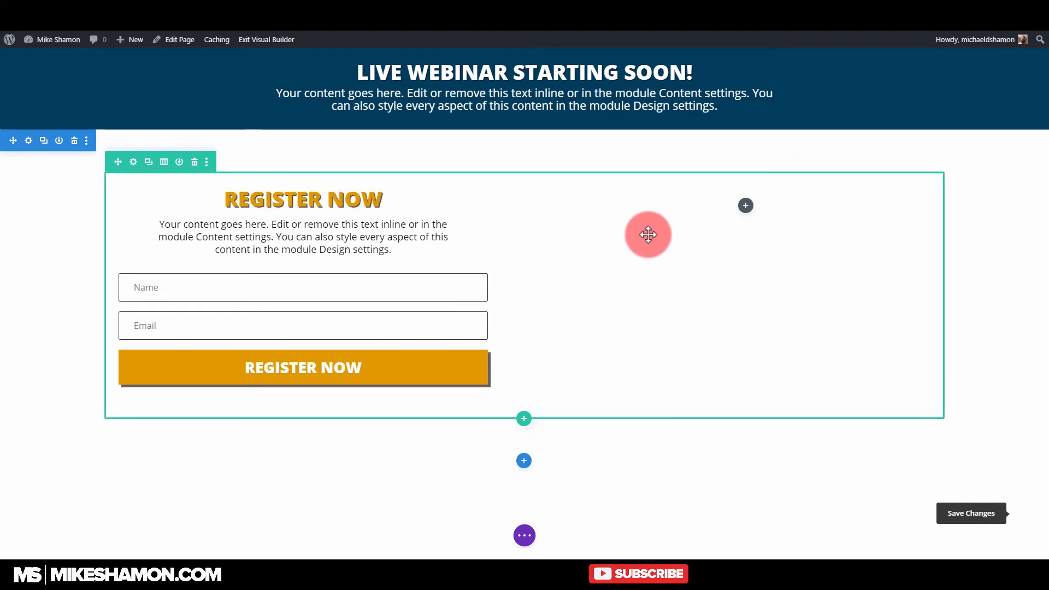
pyautogui.click(745, 205)
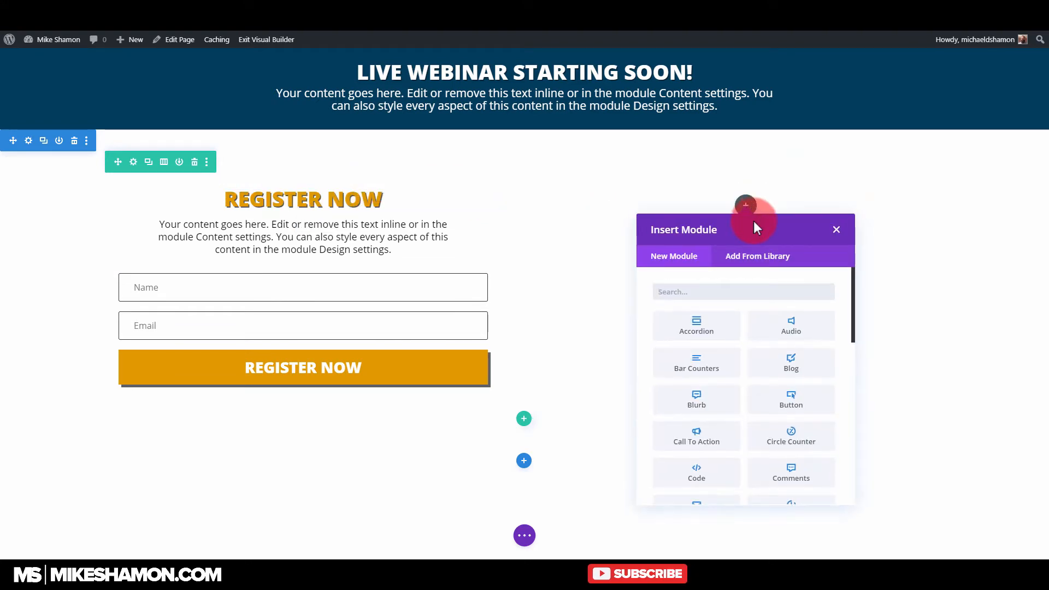
pyautogui.click(733, 292)
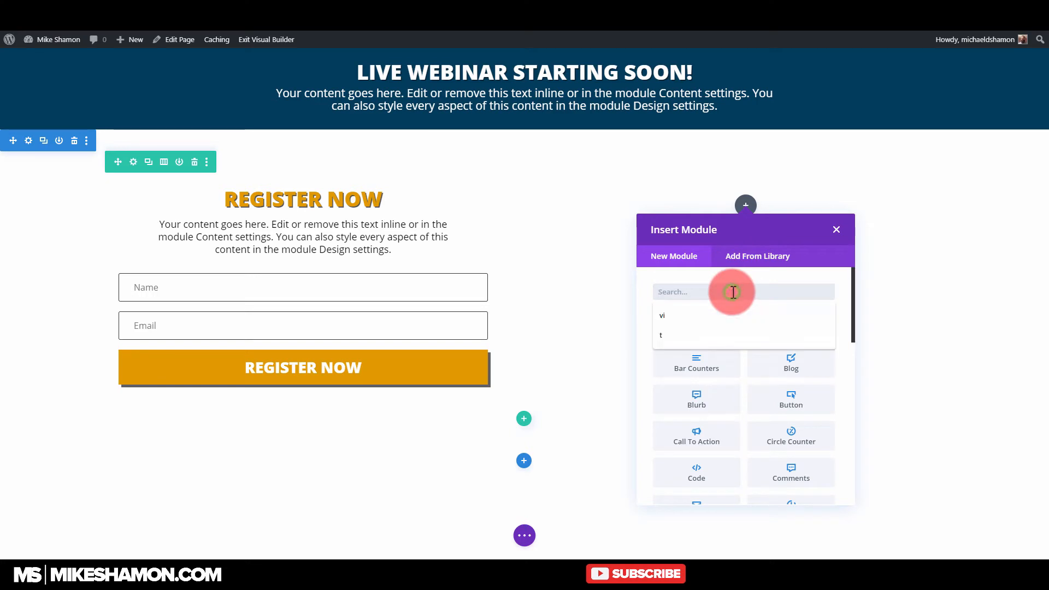
pyautogui.click(836, 232)
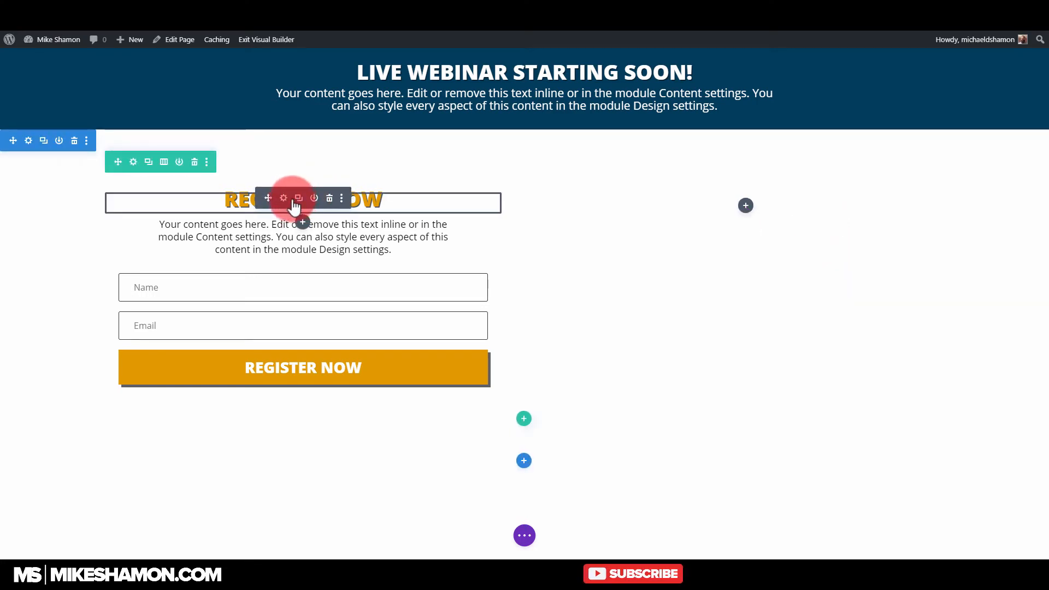
# Duplicate the Register Now heading into the empty second column and change the copy's text to "Get All The benefits"
pyautogui.click(299, 198)
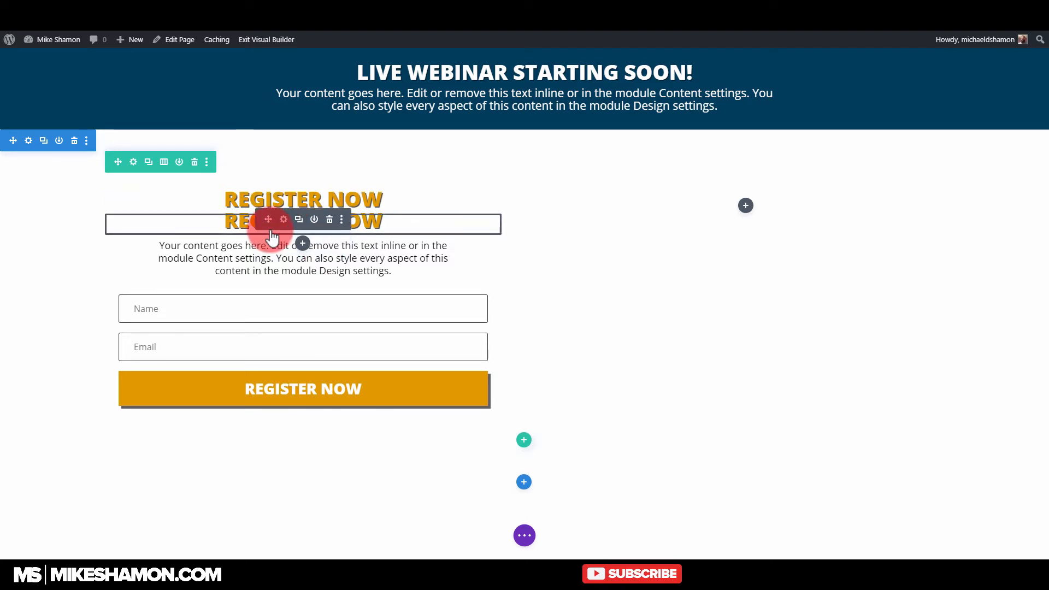
pyautogui.moveTo(280, 222); pyautogui.dragTo(740, 204)
pyautogui.click(724, 198)
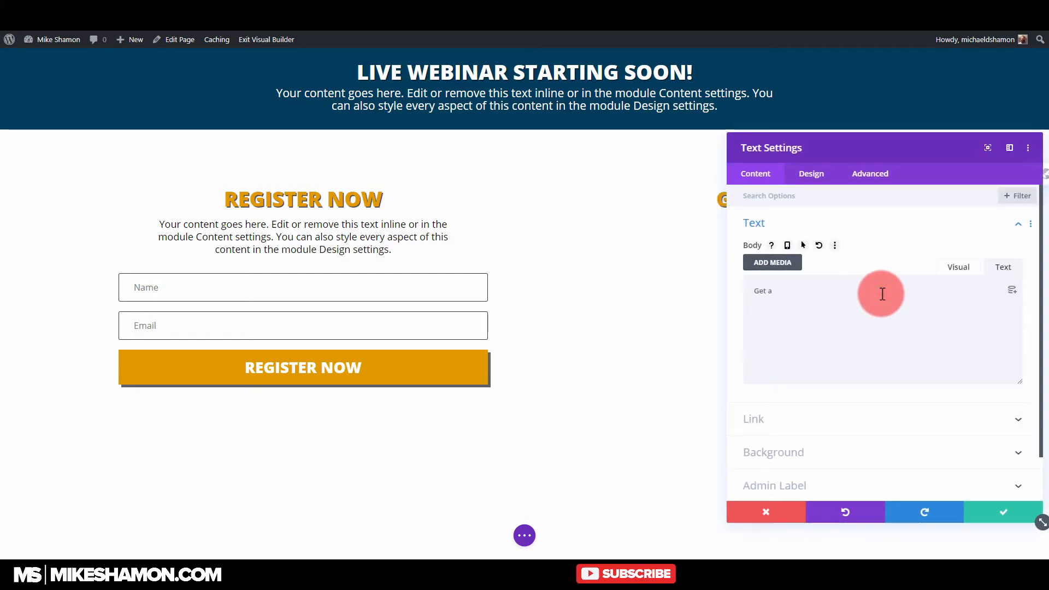
pyautogui.write('Get All The b')
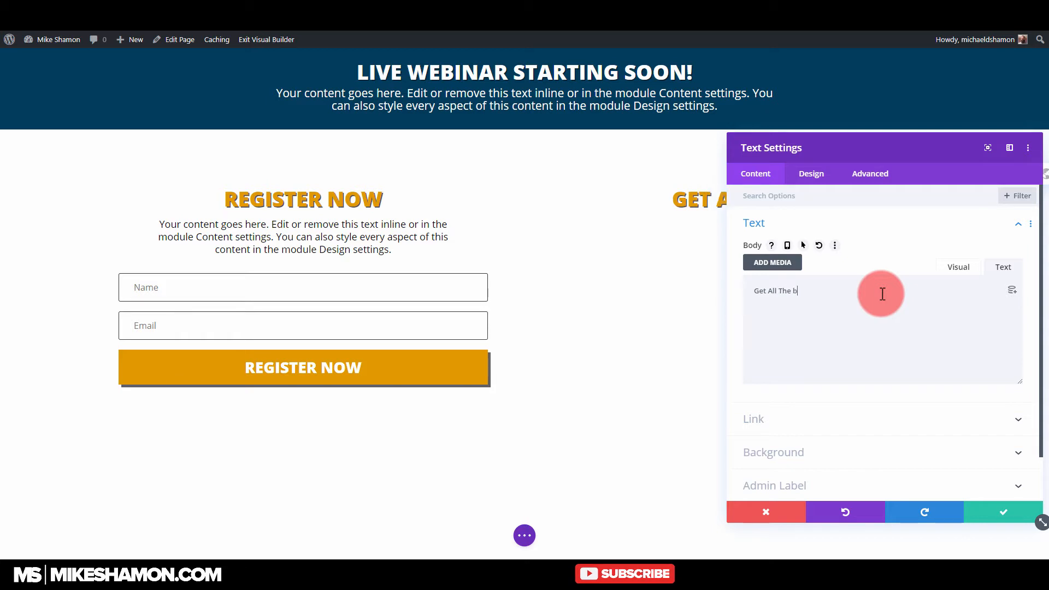
pyautogui.write('enefits')
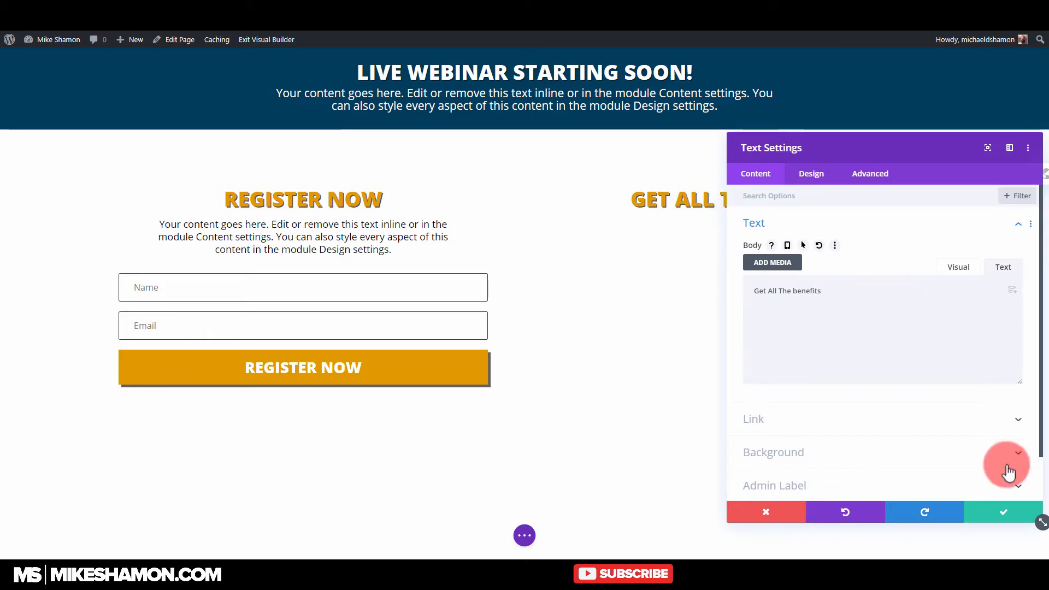
pyautogui.click(1006, 518)
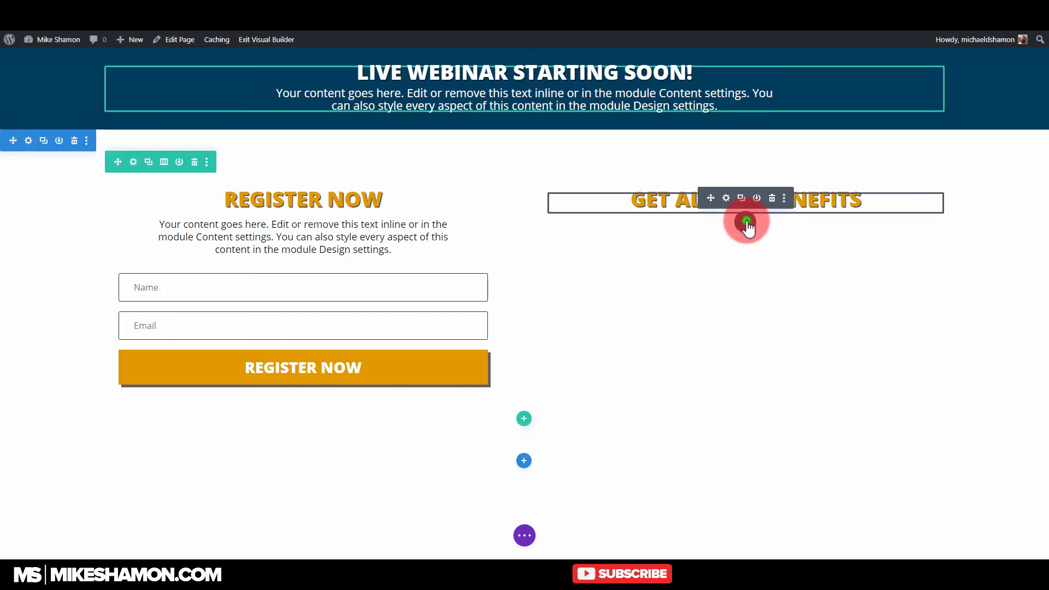
# Insert a Blurb module below the Get All The Benefits heading in the second column
pyautogui.click(745, 221)
pyautogui.click(740, 306)
pyautogui.write('blurb')
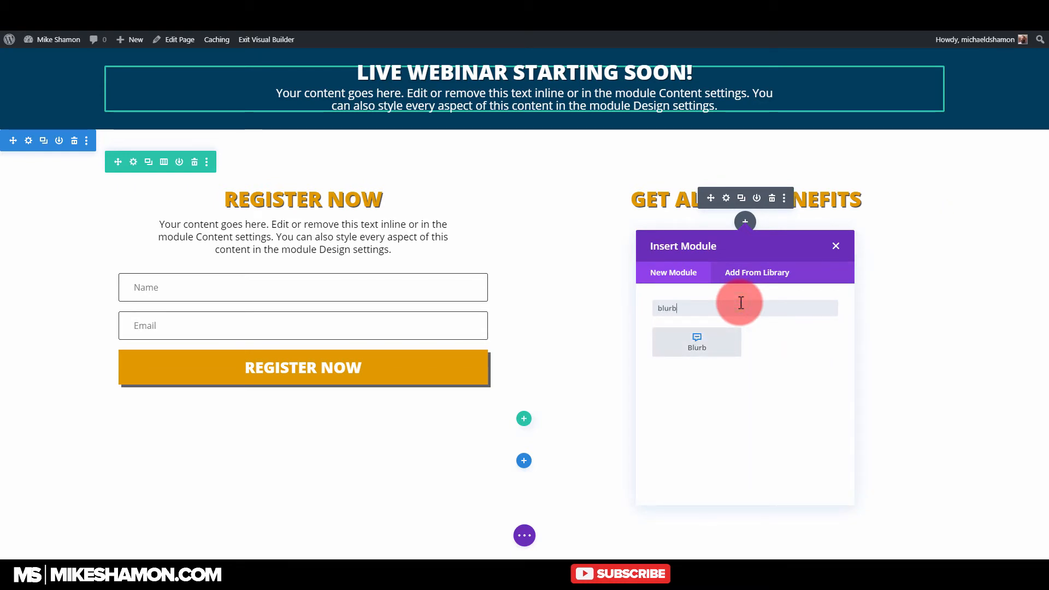
pyautogui.click(729, 343)
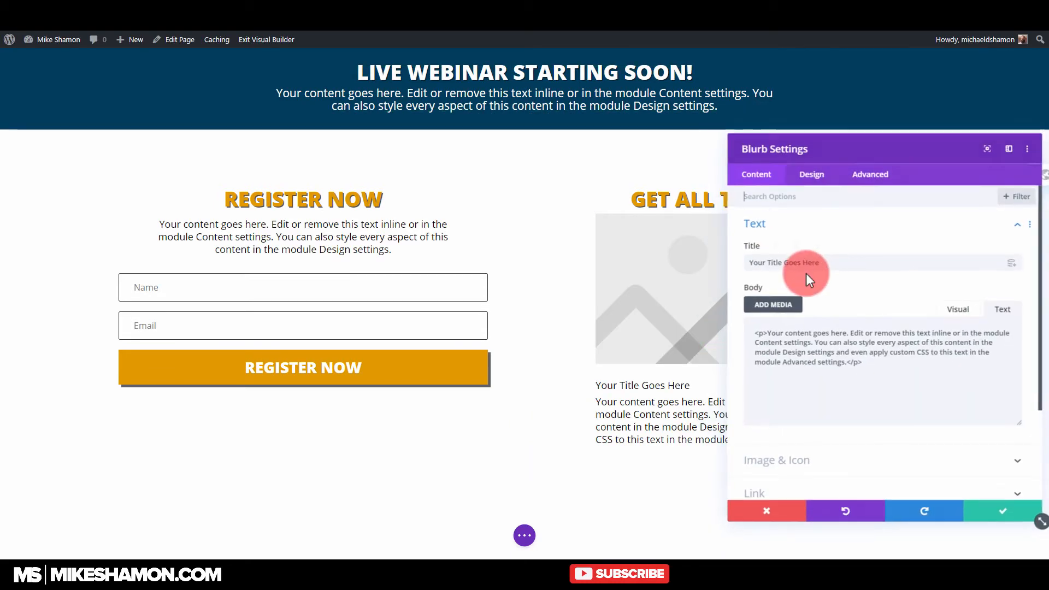
# Set the blurb's title to "Great Benefit #1" and delete its placeholder body text
pyautogui.tripleClick(833, 264)
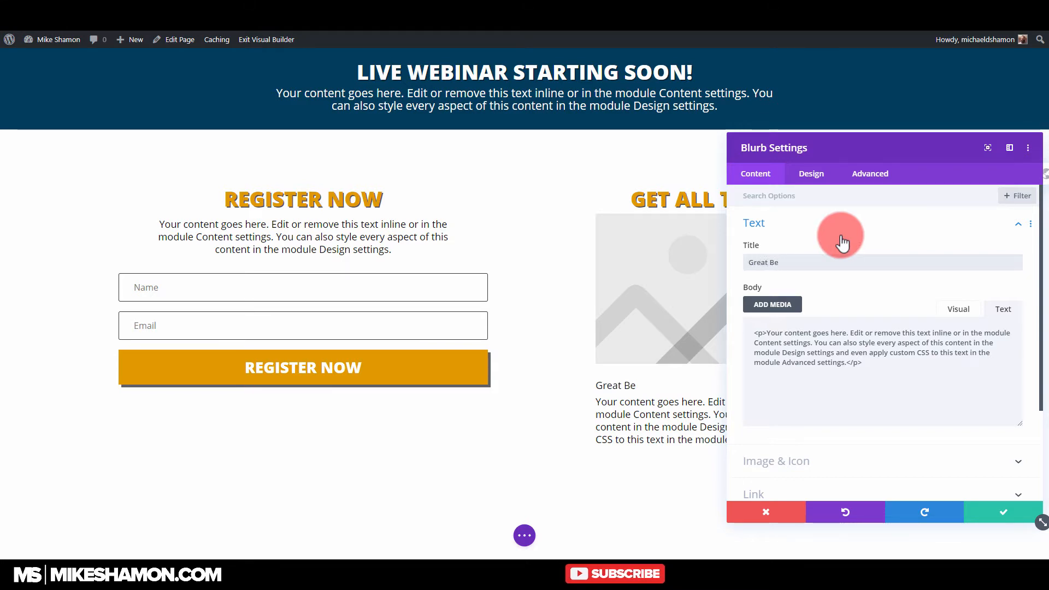
pyautogui.write('Great Benefit #1')
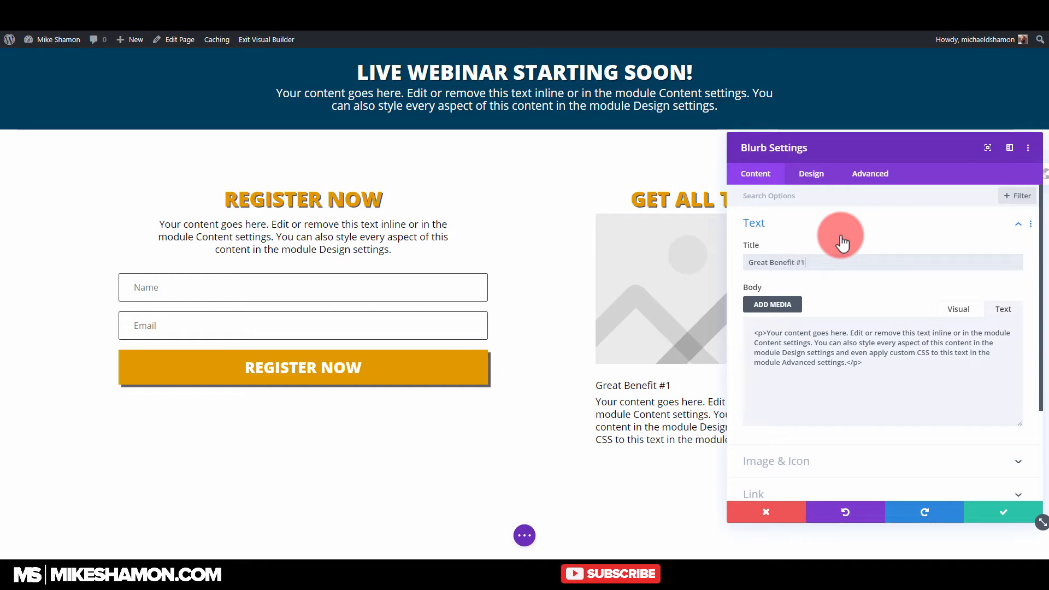
pyautogui.click(912, 364)
pyautogui.hotkey('ctrl', 'a')
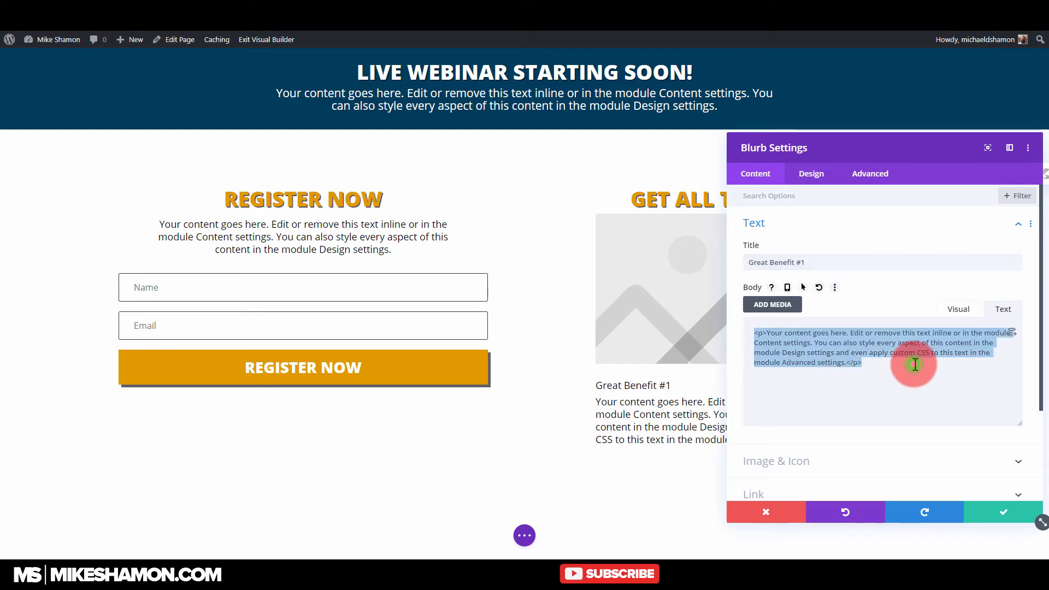
pyautogui.press('BackSpace')
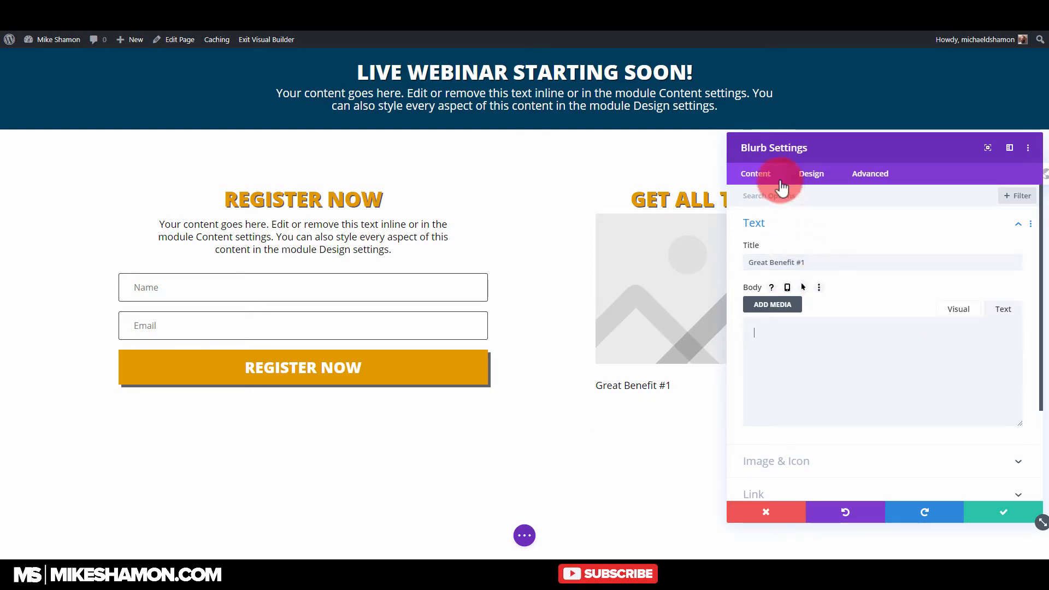
# Set the blurb's image/icon placement to Left
pyautogui.click(814, 175)
pyautogui.click(796, 223)
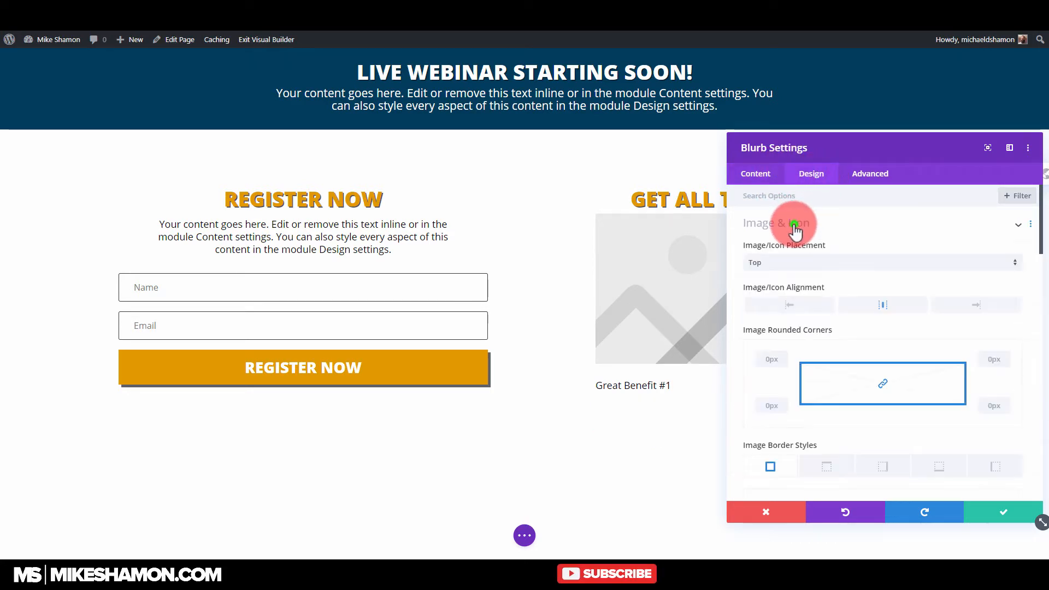
pyautogui.click(793, 264)
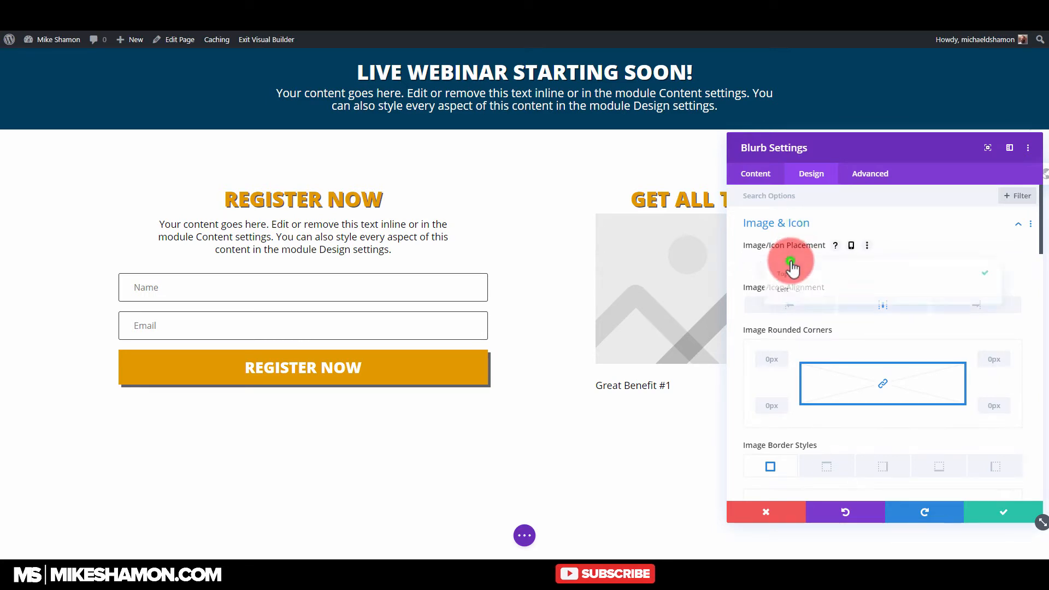
pyautogui.click(790, 287)
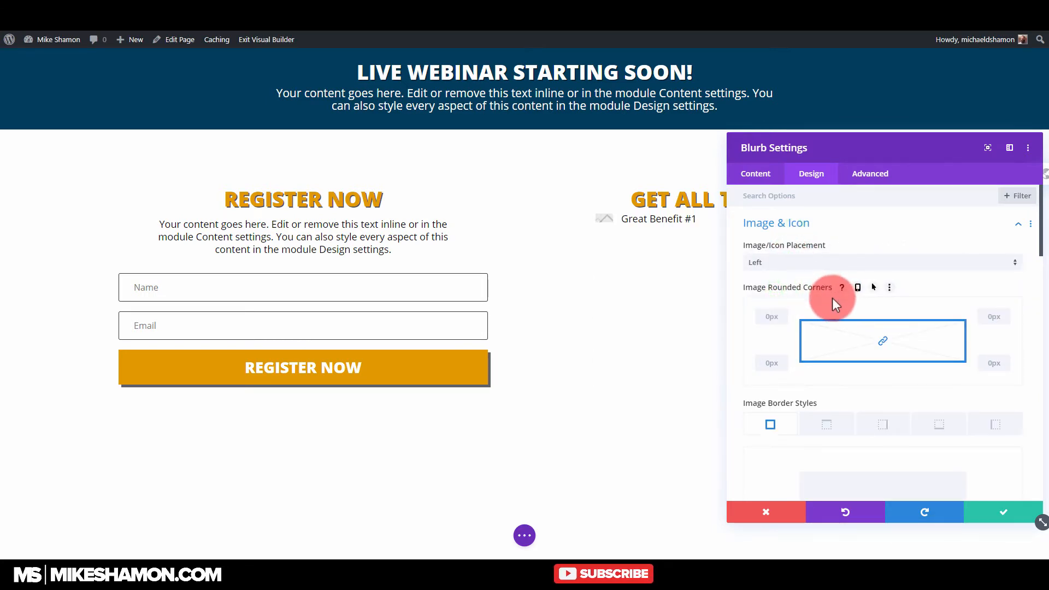
# Switch the blurb from an image to an icon and choose the plain check mark
pyautogui.scroll(-3, 821, 365)
pyautogui.scroll(-10, 817, 372)
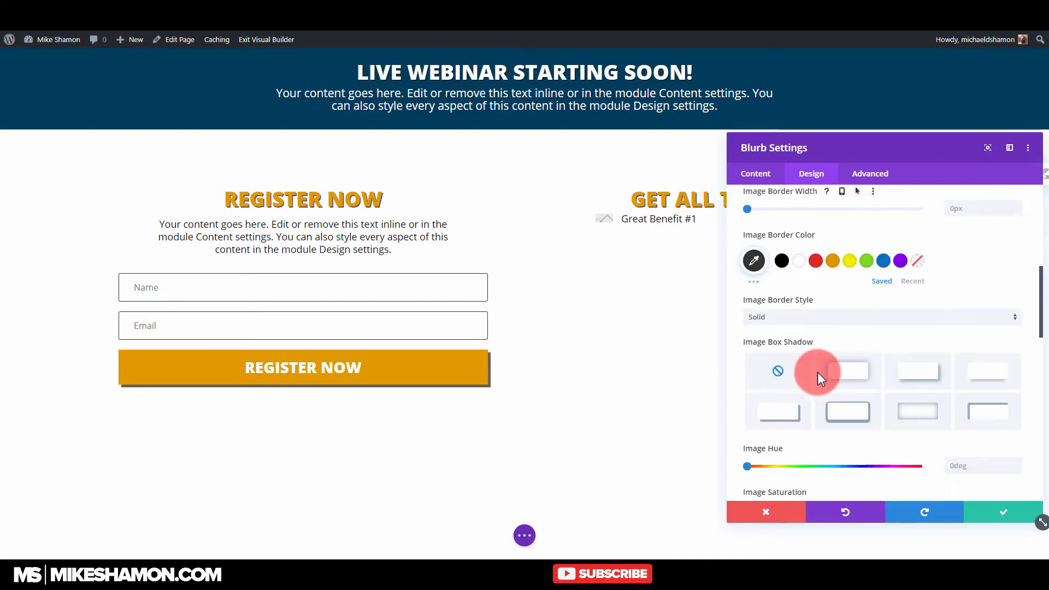
pyautogui.scroll(-3, 818, 370)
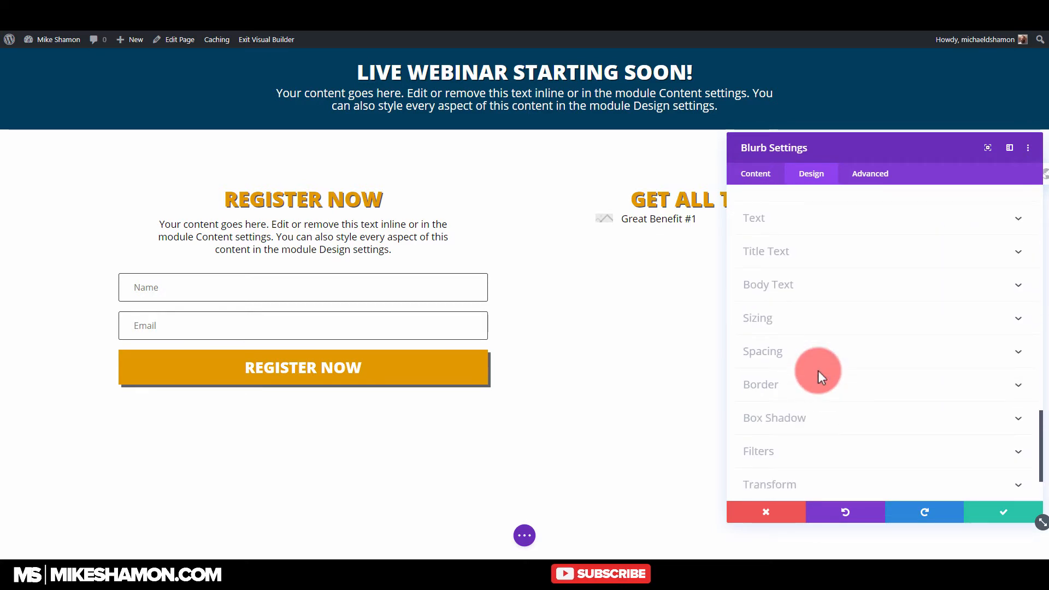
pyautogui.scroll(20, 817, 360)
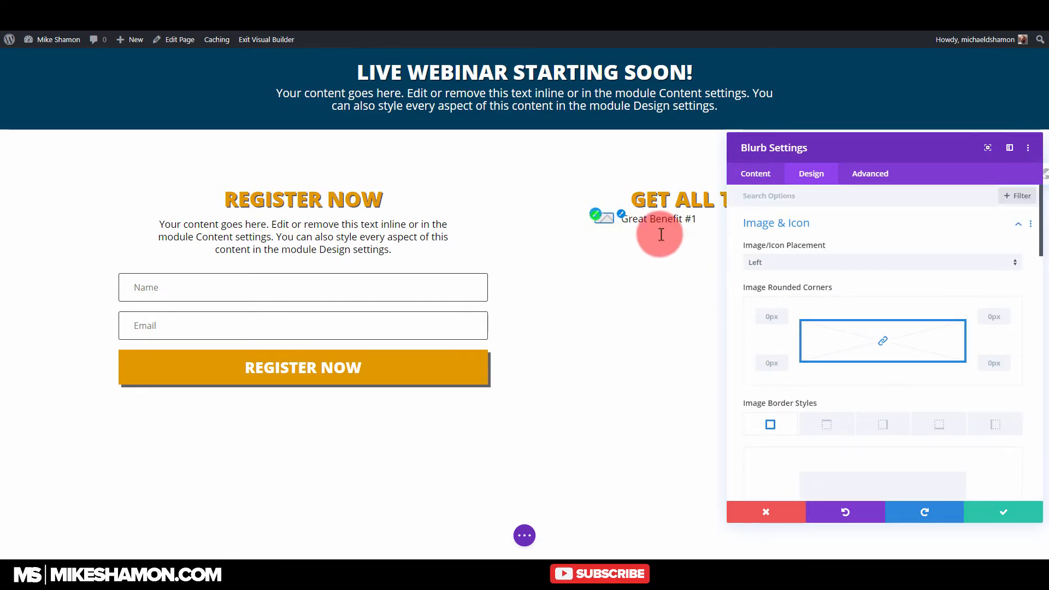
pyautogui.scroll(-1, 867, 300)
pyautogui.scroll(1, 867, 285)
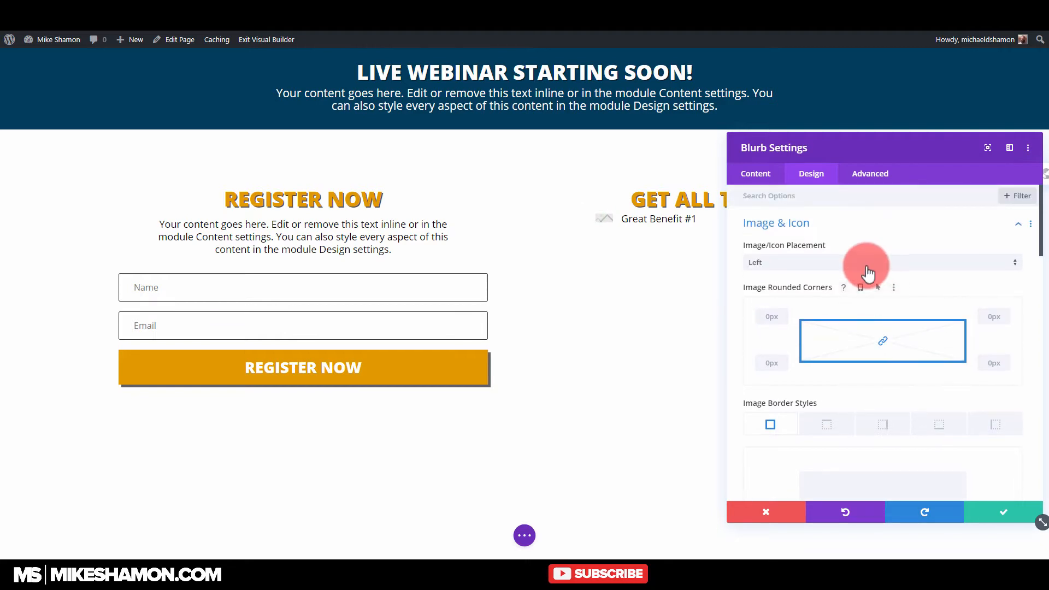
pyautogui.scroll(-6, 866, 276)
pyautogui.click(777, 176)
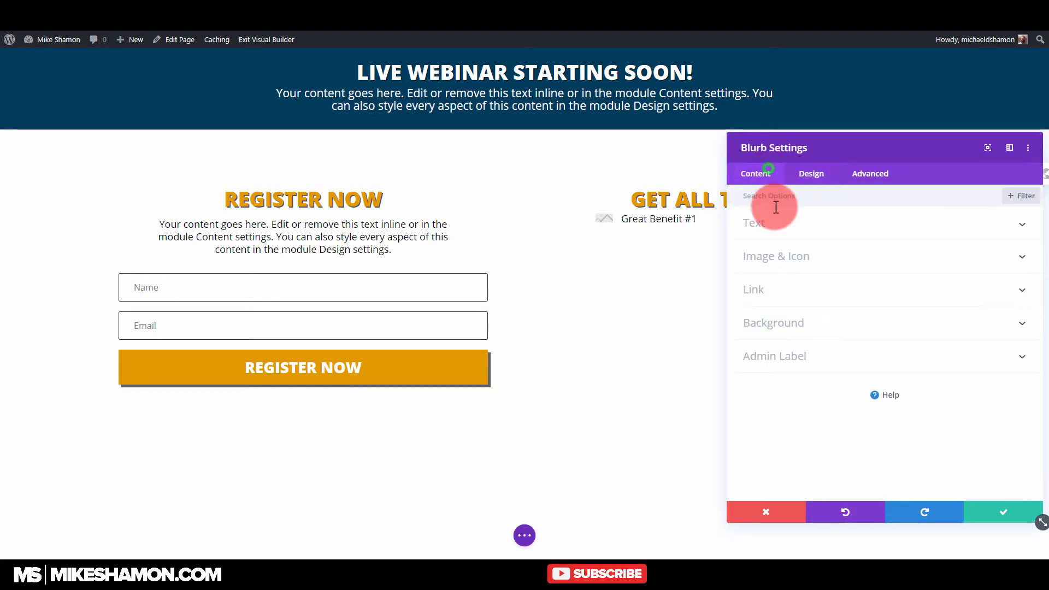
pyautogui.click(807, 263)
pyautogui.click(769, 243)
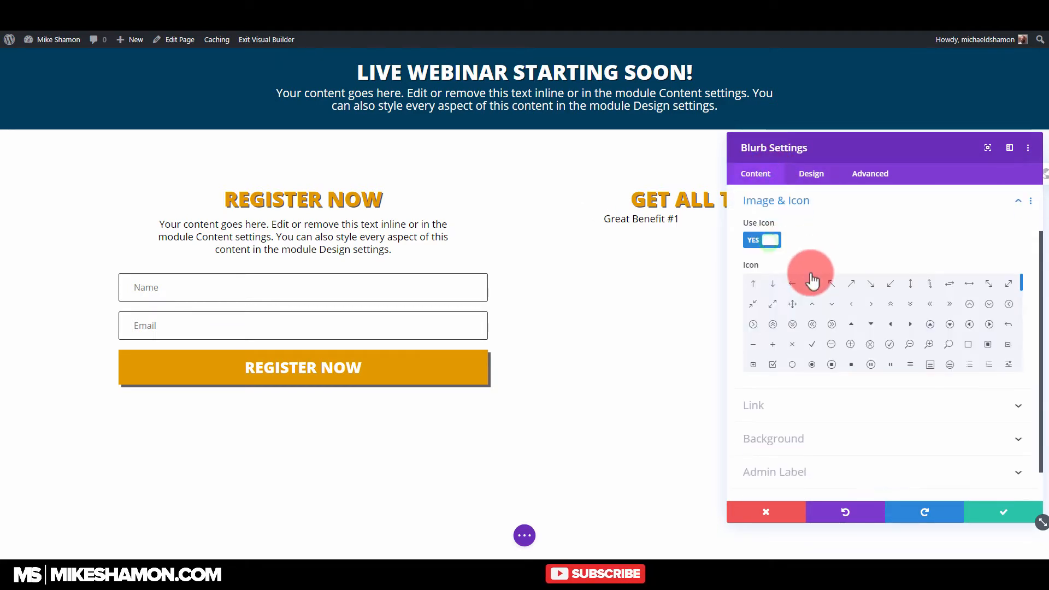
pyautogui.click(814, 344)
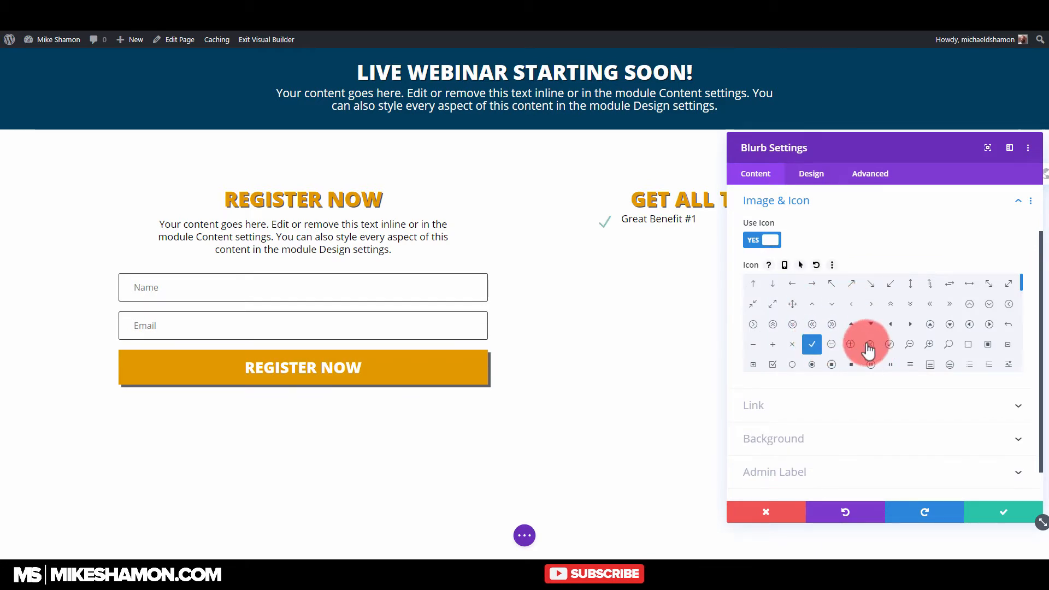
# Color the blurb's check mark icon with the saved red swatch
pyautogui.click(814, 176)
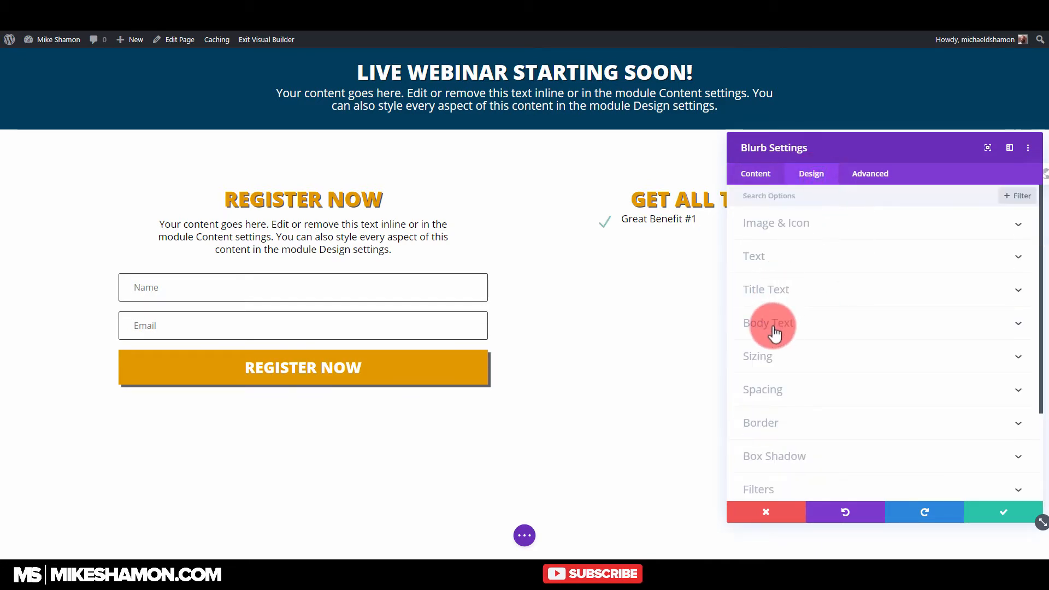
pyautogui.click(769, 232)
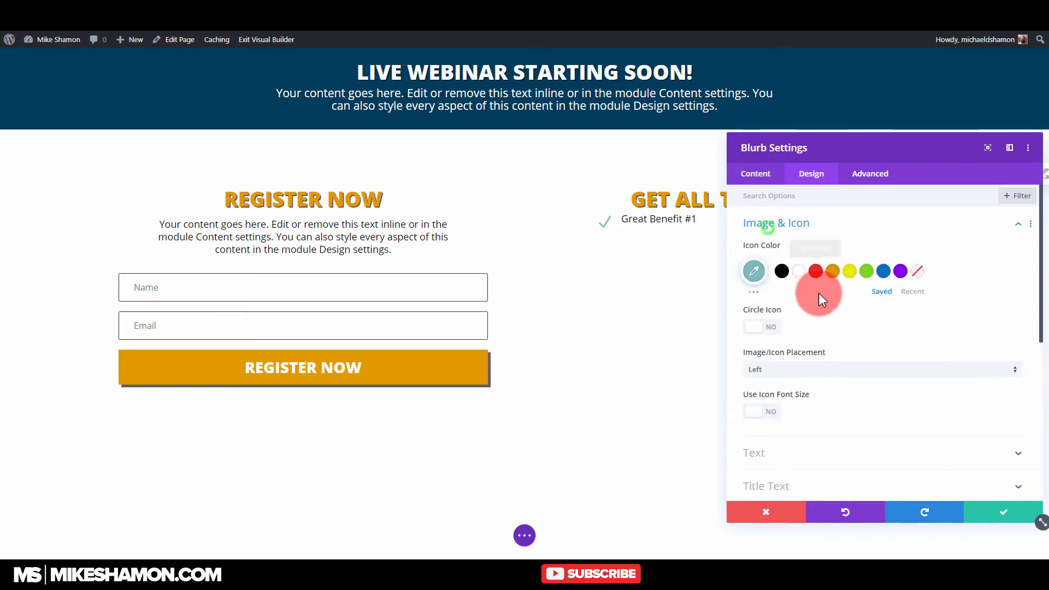
pyautogui.click(817, 273)
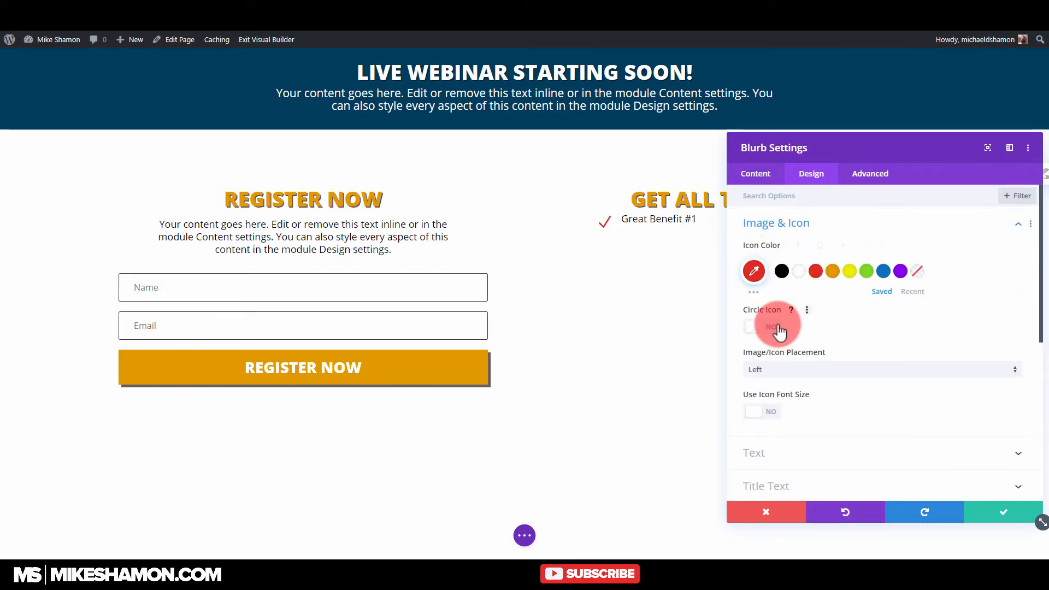
pyautogui.click(768, 370)
pyautogui.scroll(-2, 776, 291)
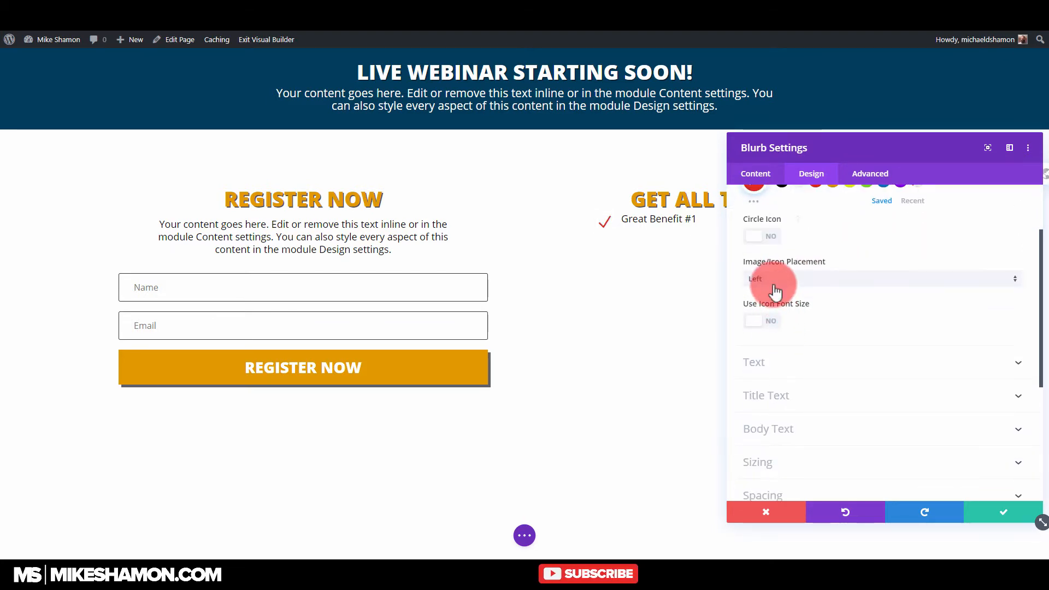
pyautogui.click(767, 238)
pyautogui.click(771, 241)
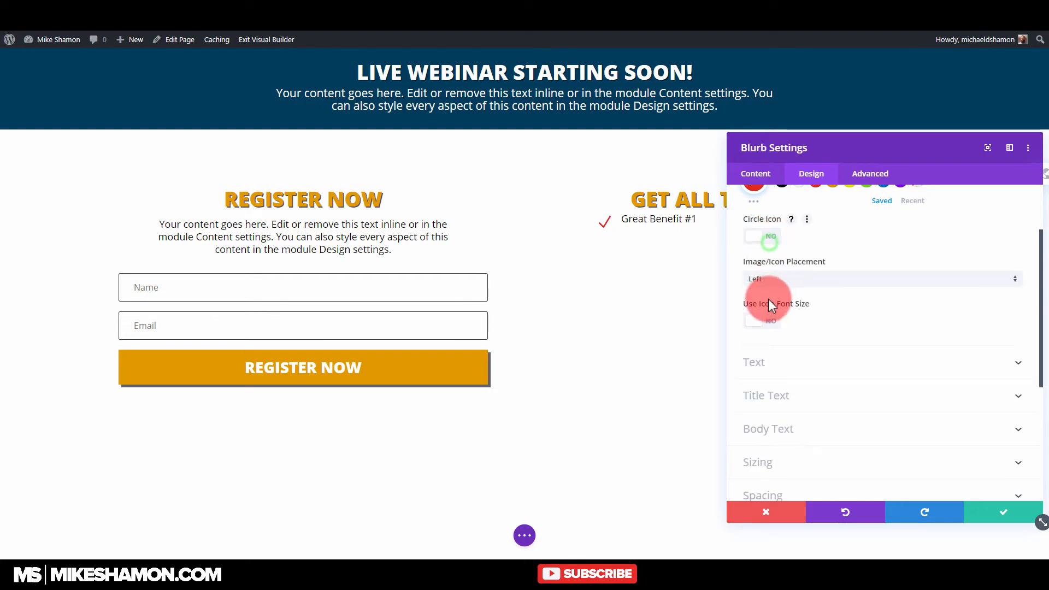
# Enable a custom icon font size for the blurb and set it to 33px
pyautogui.click(773, 327)
pyautogui.click(884, 362)
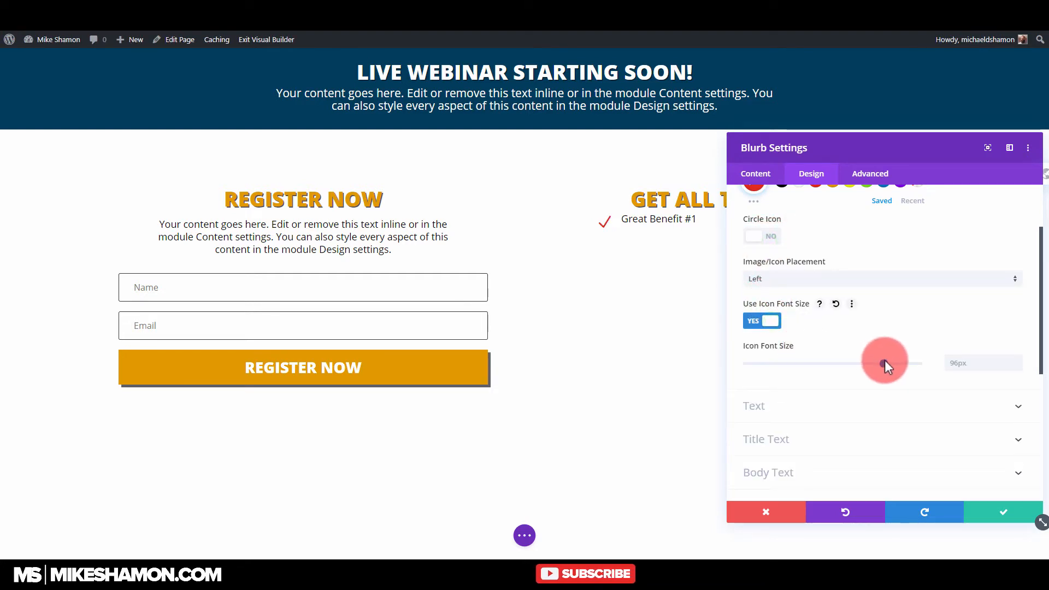
pyautogui.moveTo(871, 367); pyautogui.dragTo(798, 368)
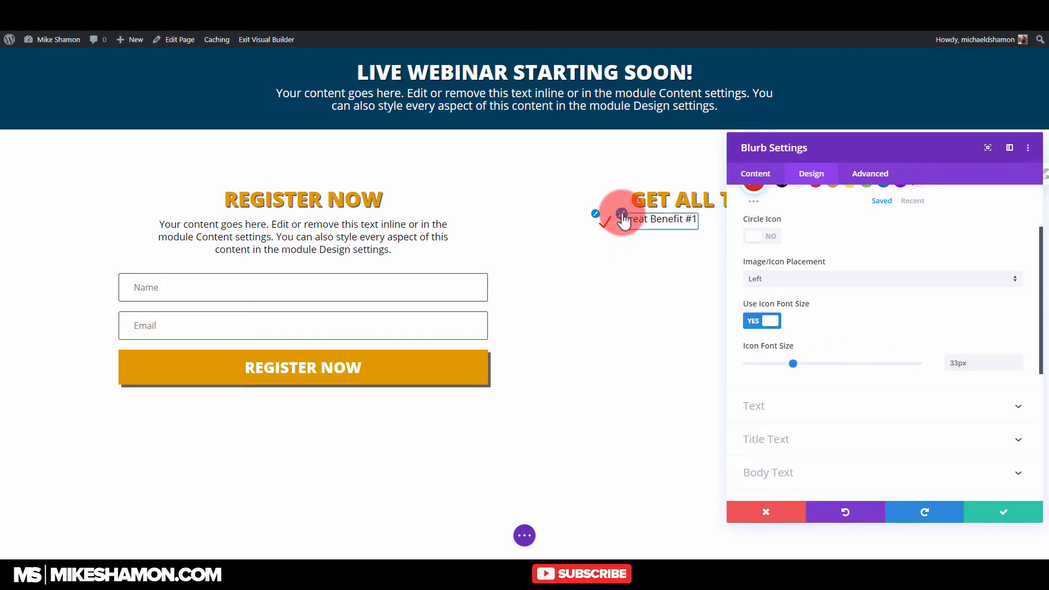
# Set the blurb's title text size to 22px and save the module settings
pyautogui.scroll(-2, 897, 289)
pyautogui.click(837, 347)
pyautogui.scroll(-3, 824, 398)
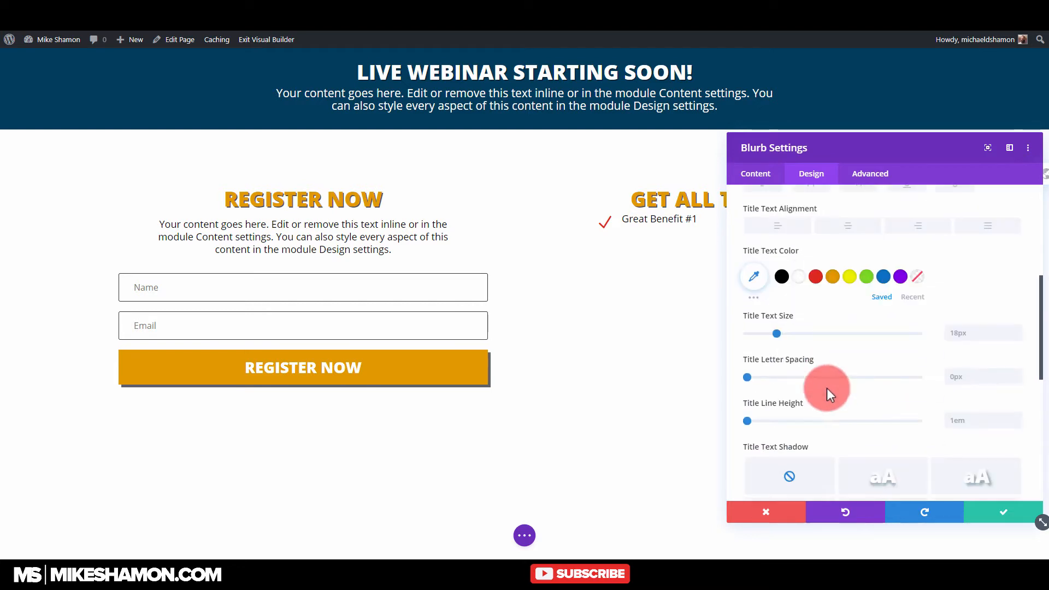
pyautogui.moveTo(776, 333); pyautogui.dragTo(784, 332)
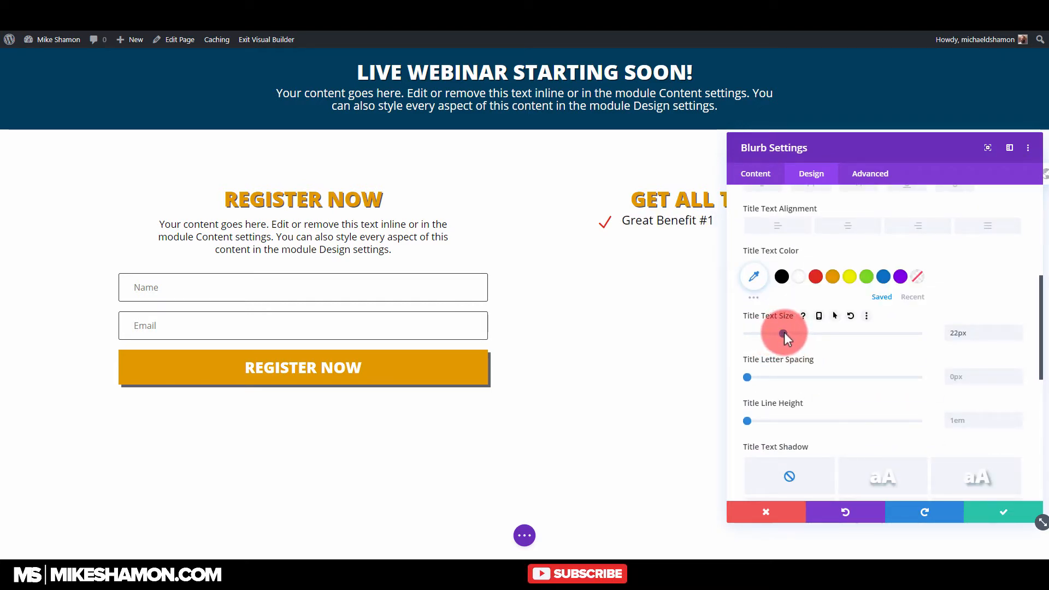
pyautogui.click(995, 513)
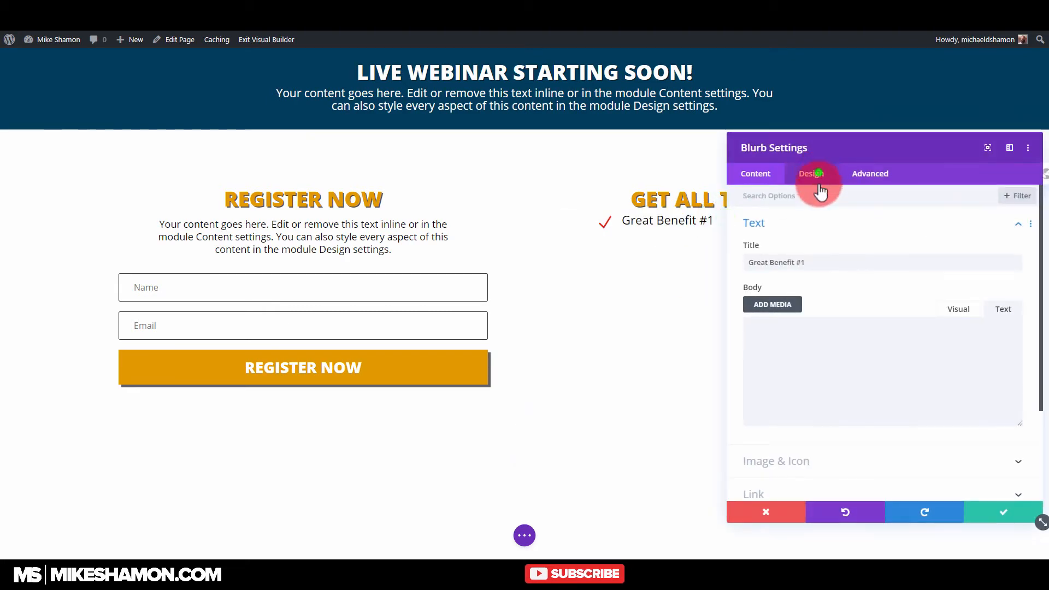
# Set the blurb's linked top and bottom margin to 0px and linked top and bottom padding to 8px, and save the settings
pyautogui.click(813, 175)
pyautogui.click(773, 388)
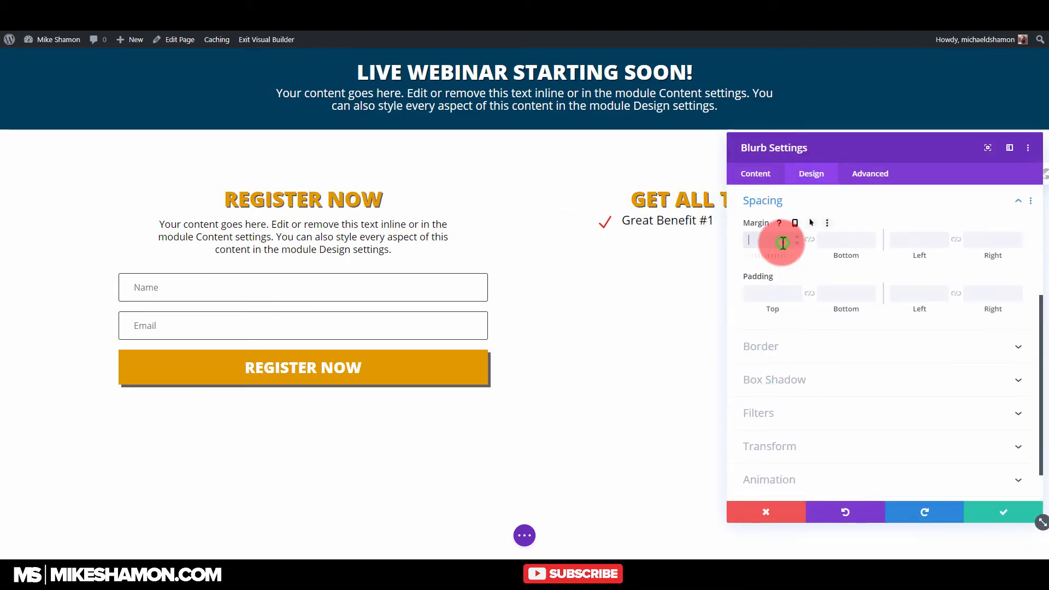
pyautogui.write('0')
pyautogui.click(808, 241)
pyautogui.click(755, 295)
pyautogui.write('0')
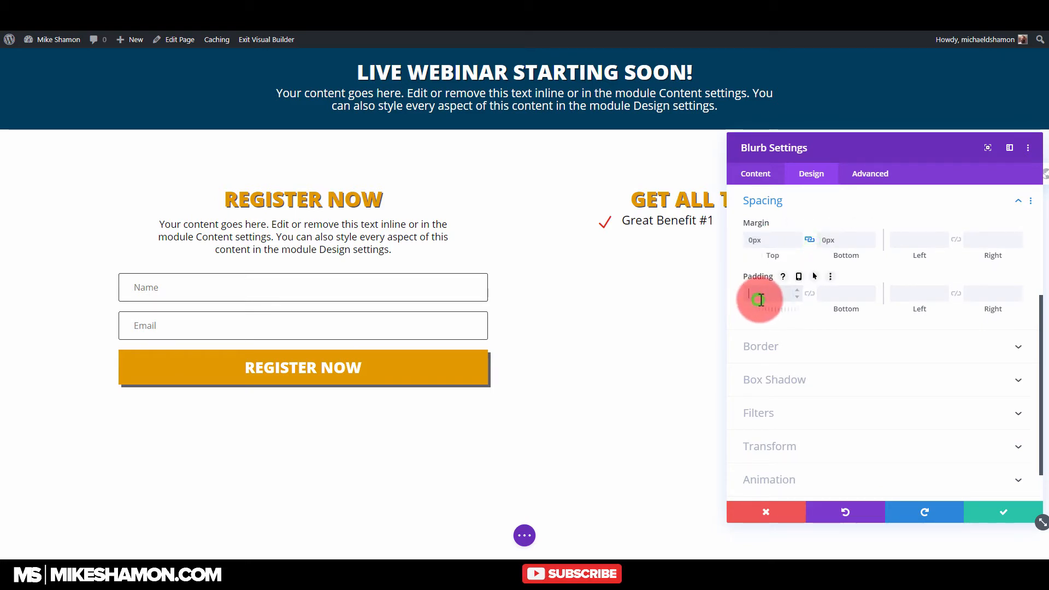
pyautogui.click(810, 295)
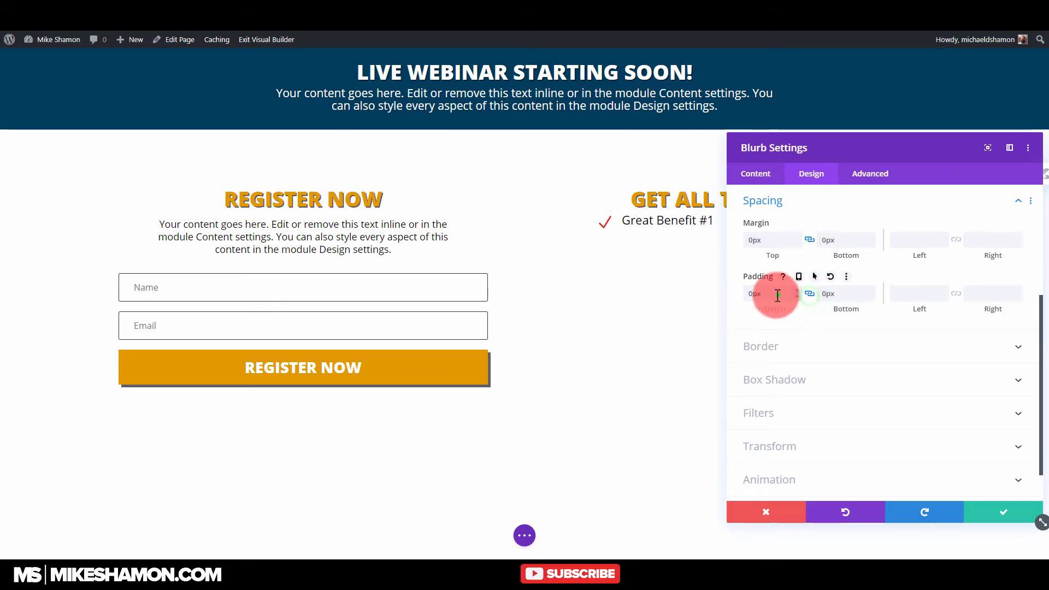
pyautogui.moveTo(778, 295); pyautogui.dragTo(714, 288)
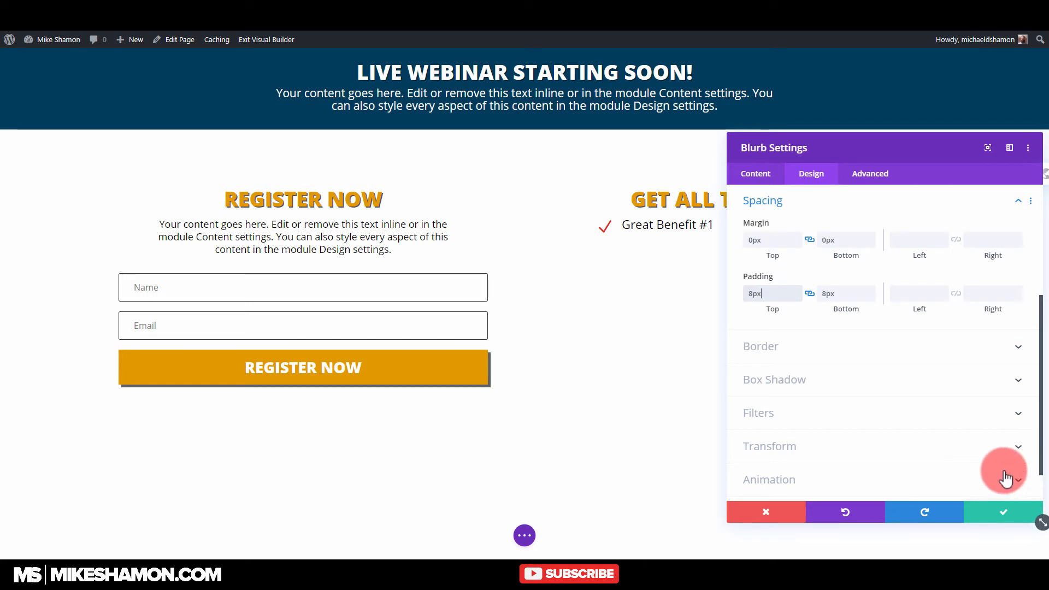
pyautogui.click(998, 512)
# Change the blurb's title to "Great Awesome Catchy Helpful Benefit #1" and save the settings
pyautogui.moveTo(698, 226)
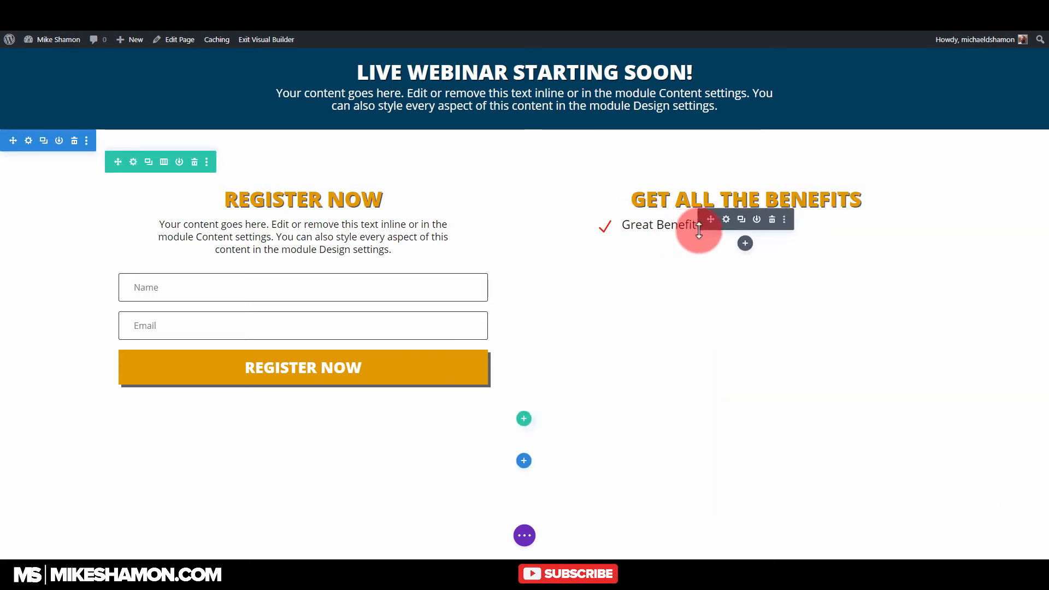
pyautogui.click(735, 227)
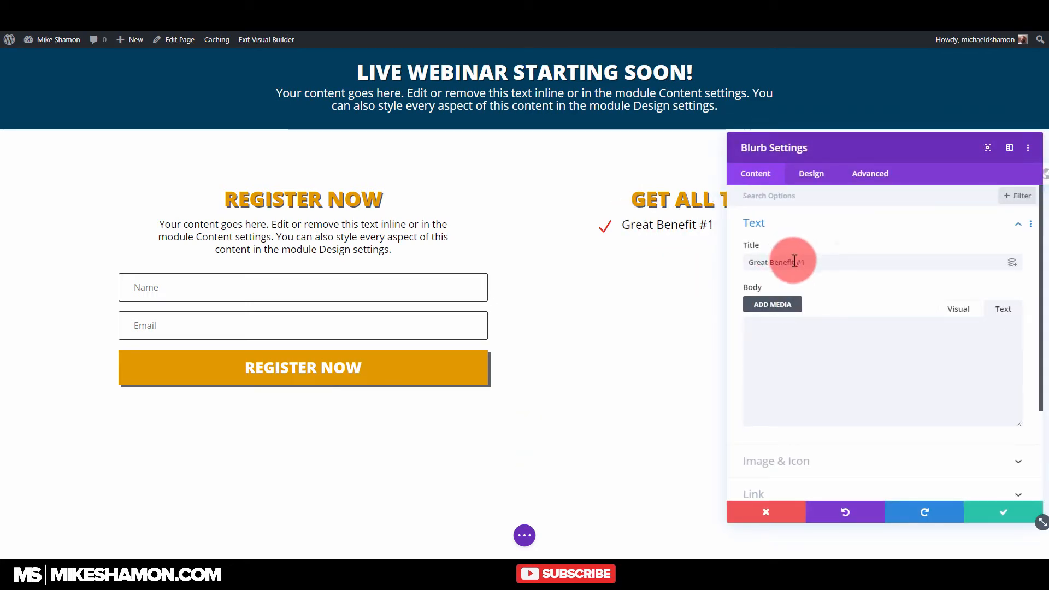
pyautogui.moveTo(770, 264); pyautogui.dragTo(794, 267)
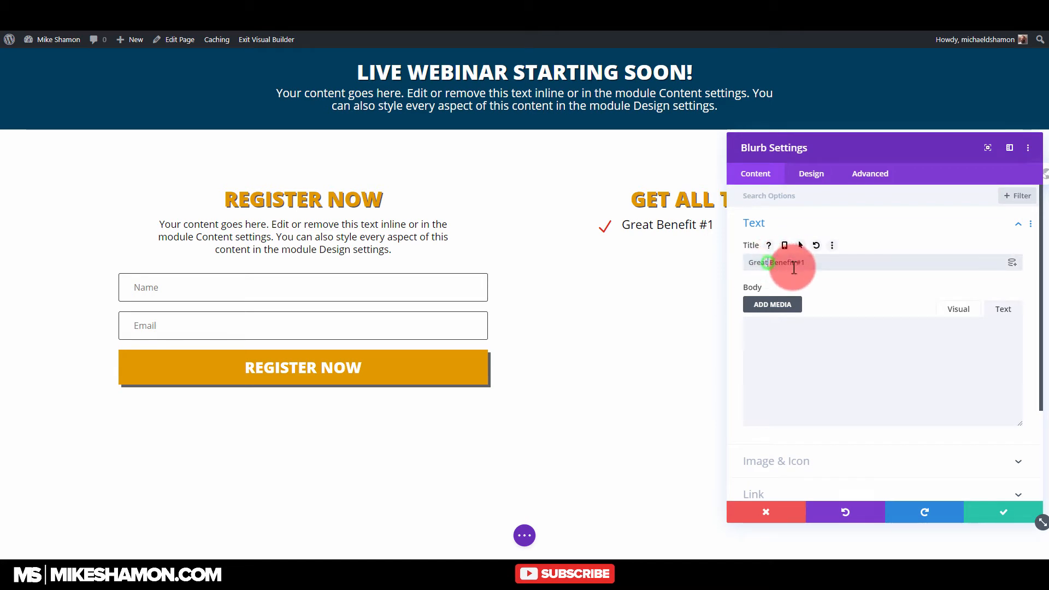
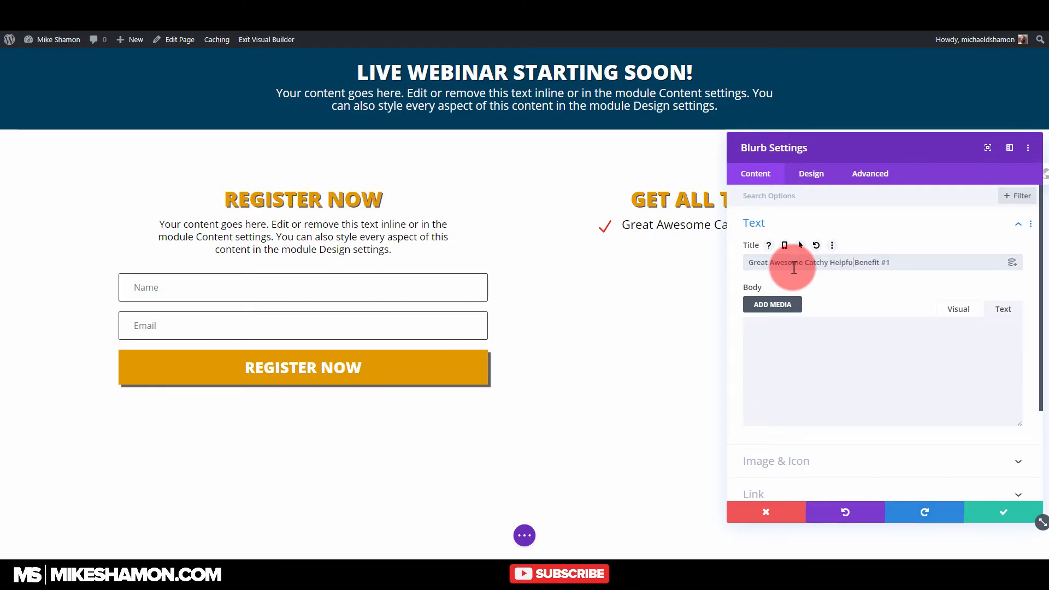
pyautogui.click(1003, 510)
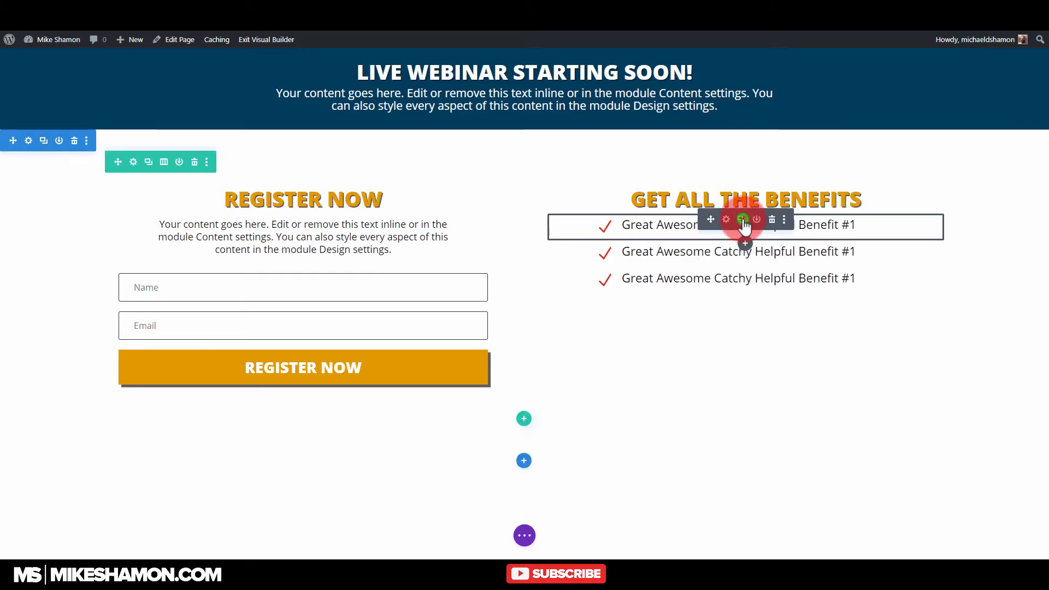
# Duplicate the first benefit blurb and place a copy of the Register Now description text beneath the Get All The Benefits heading
pyautogui.click(742, 219)
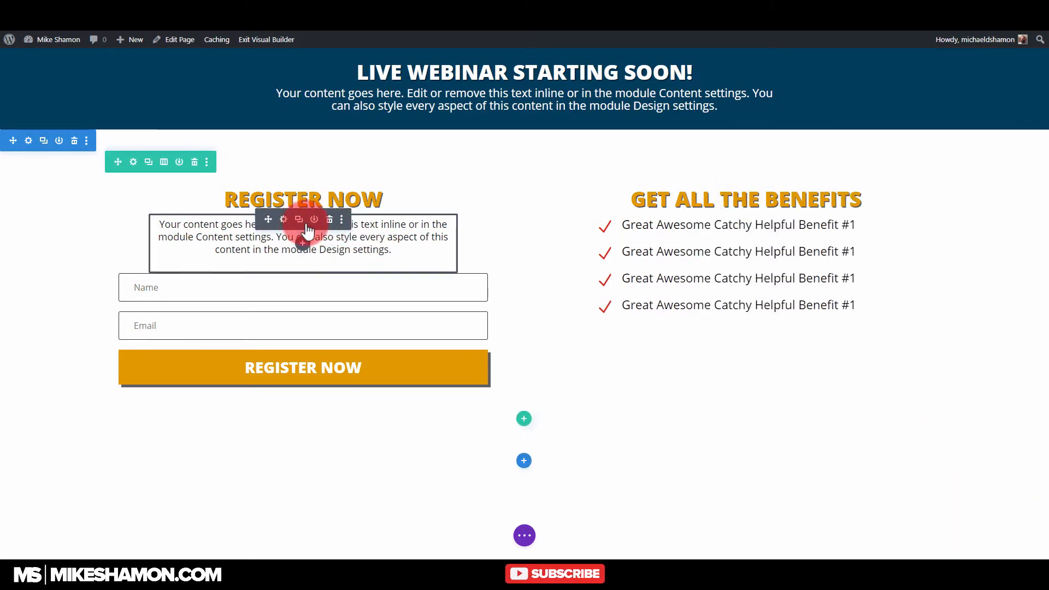
pyautogui.click(302, 220)
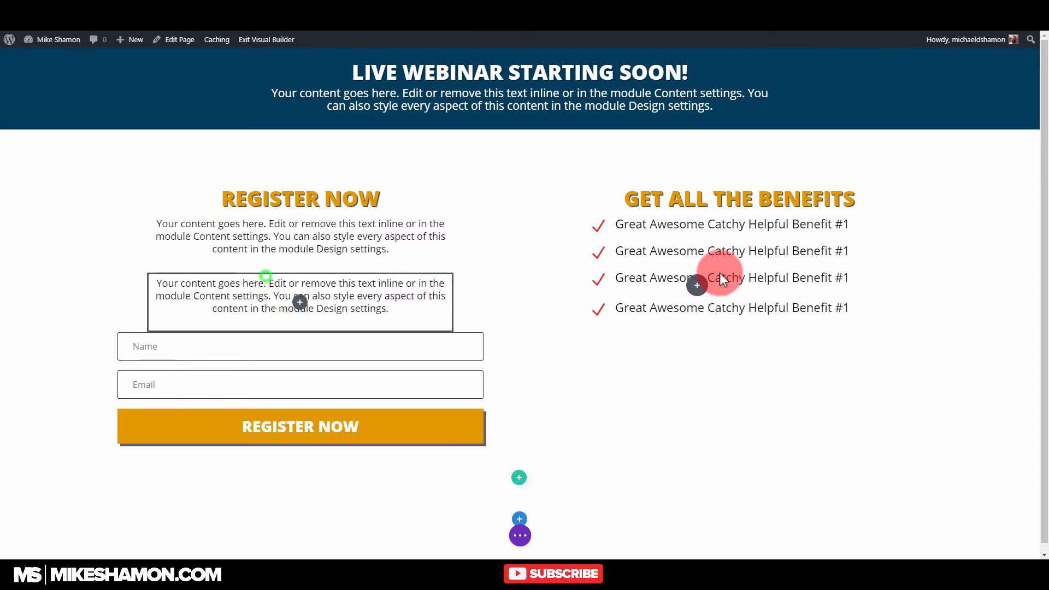
pyautogui.moveTo(719, 273); pyautogui.dragTo(729, 218)
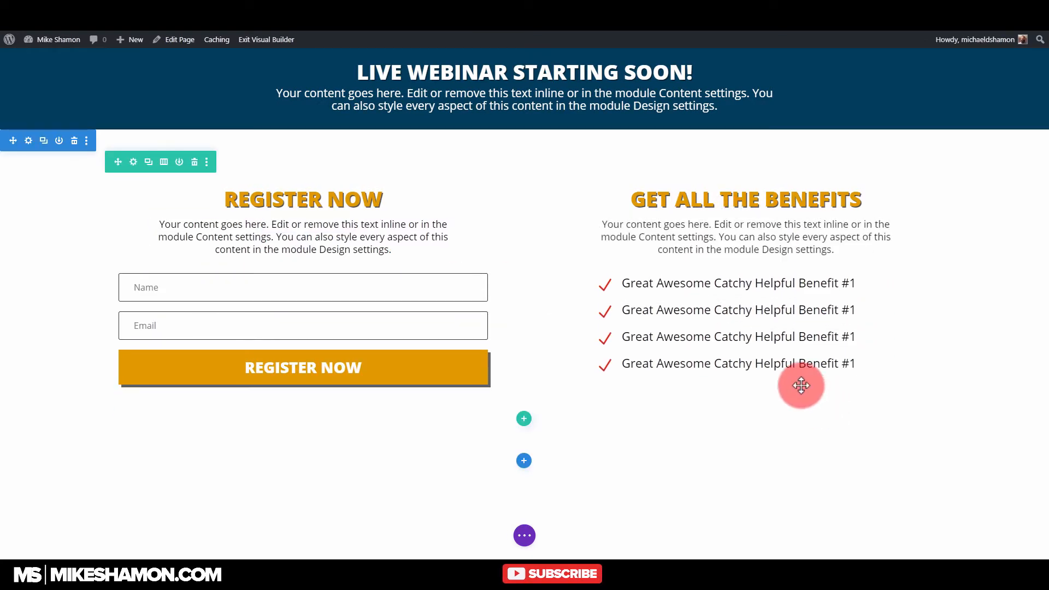
# Set the first column's background colour to grey #8c8c8c and save the column and row settings
pyautogui.click(135, 169)
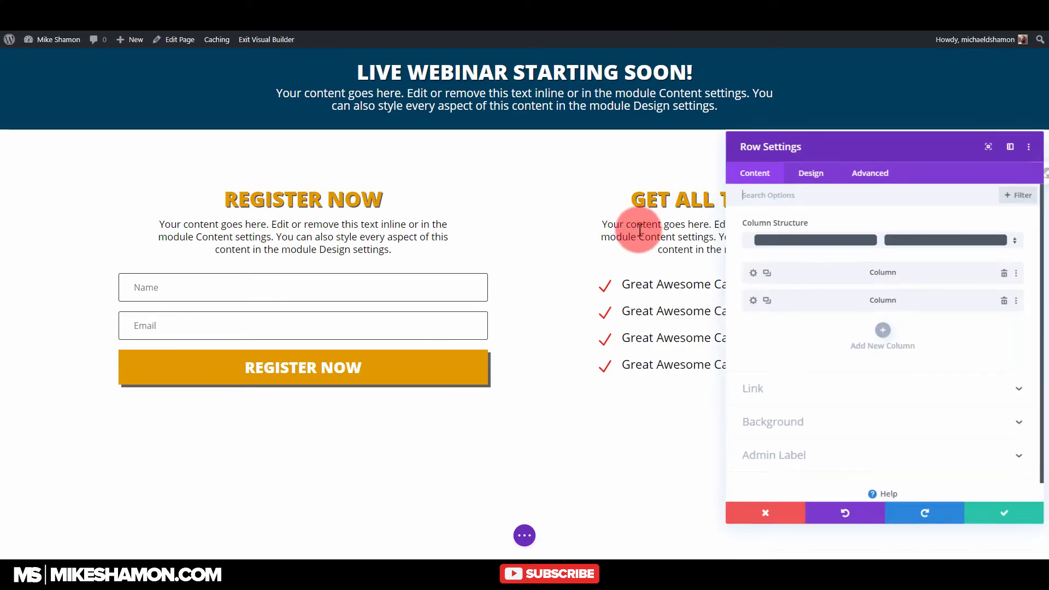
pyautogui.click(755, 275)
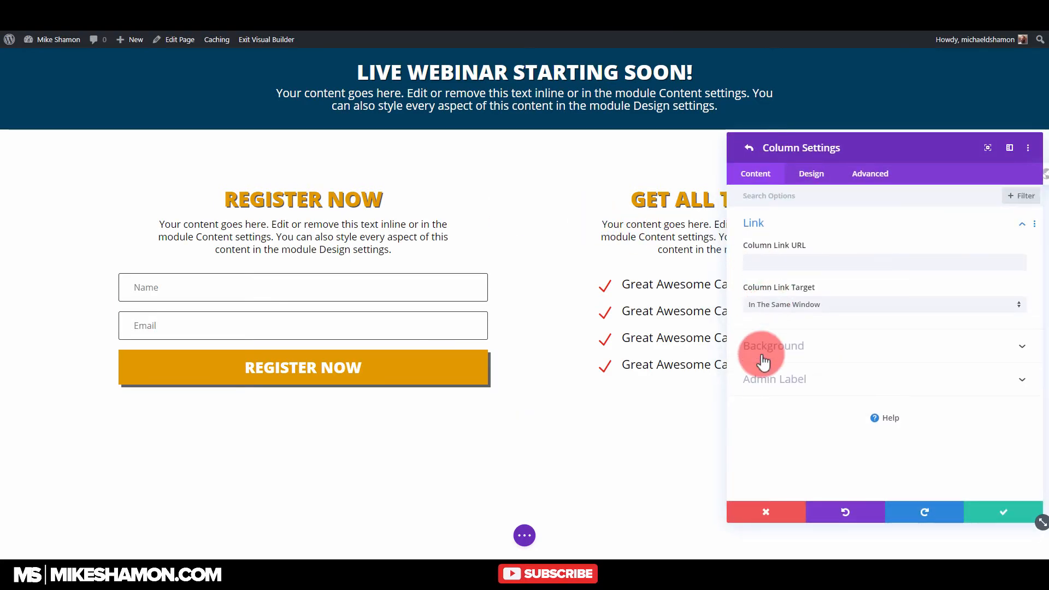
pyautogui.click(765, 348)
pyautogui.click(816, 337)
pyautogui.click(780, 386)
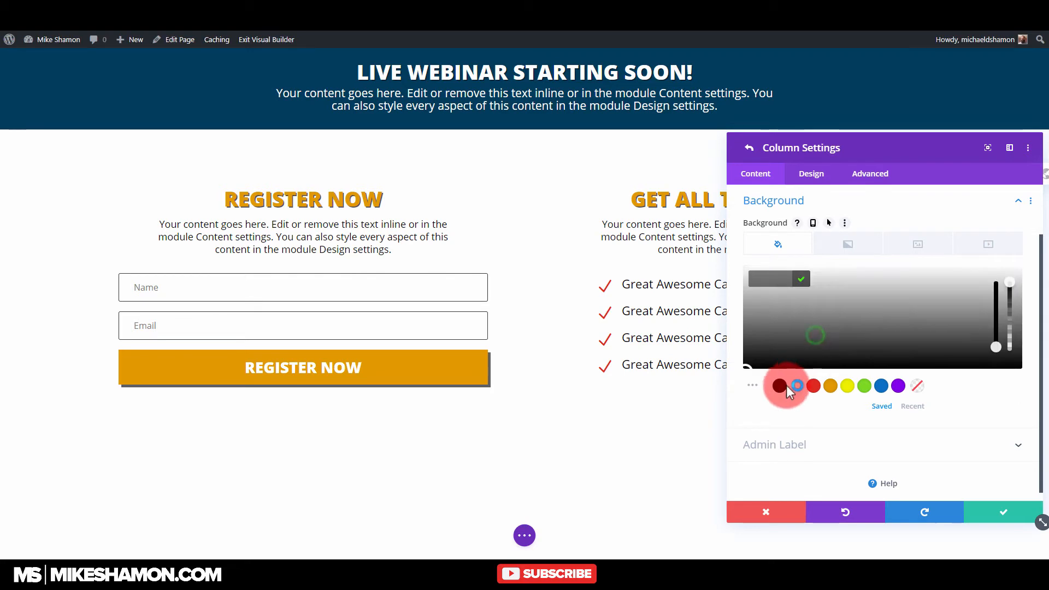
pyautogui.click(809, 319)
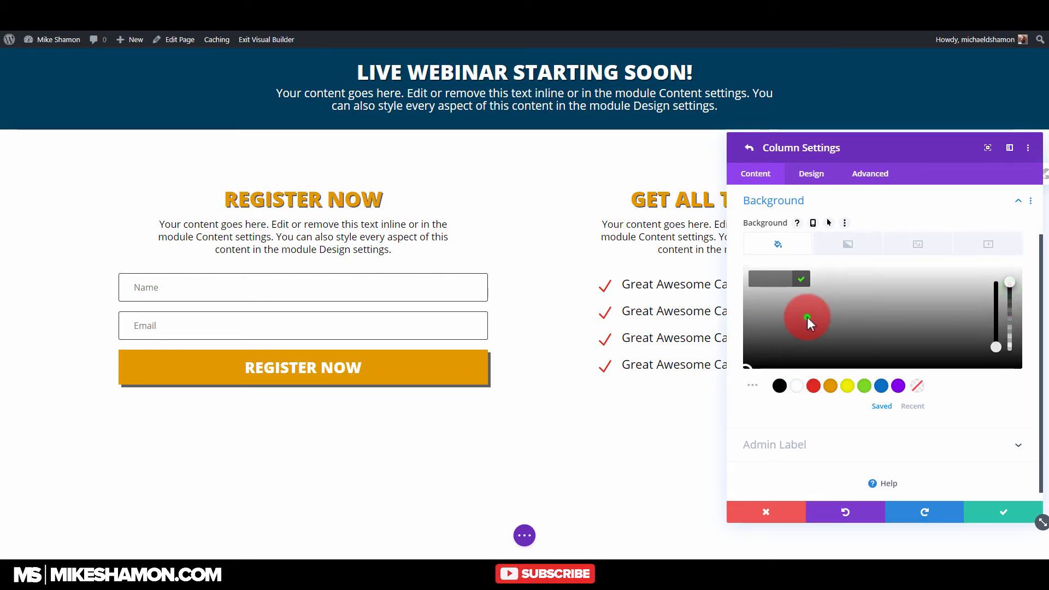
pyautogui.moveTo(807, 317); pyautogui.dragTo(777, 311)
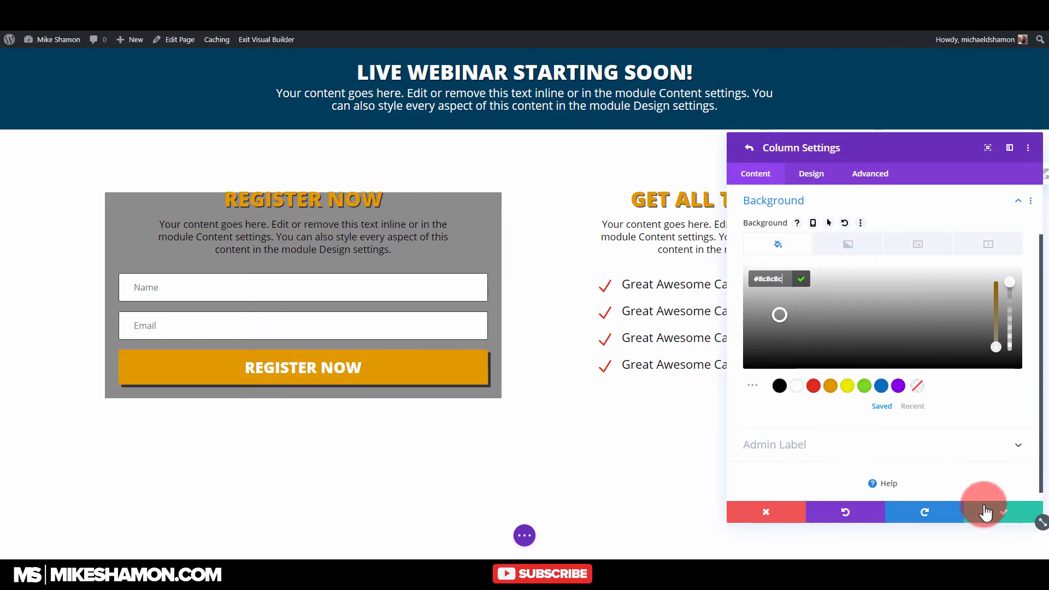
pyautogui.click(986, 510)
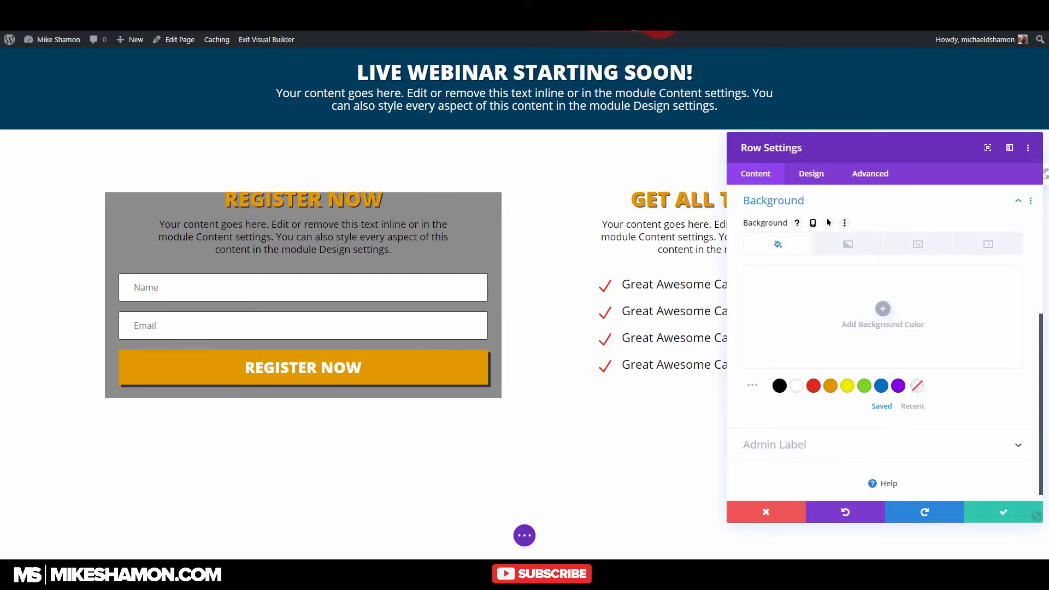
pyautogui.click(992, 507)
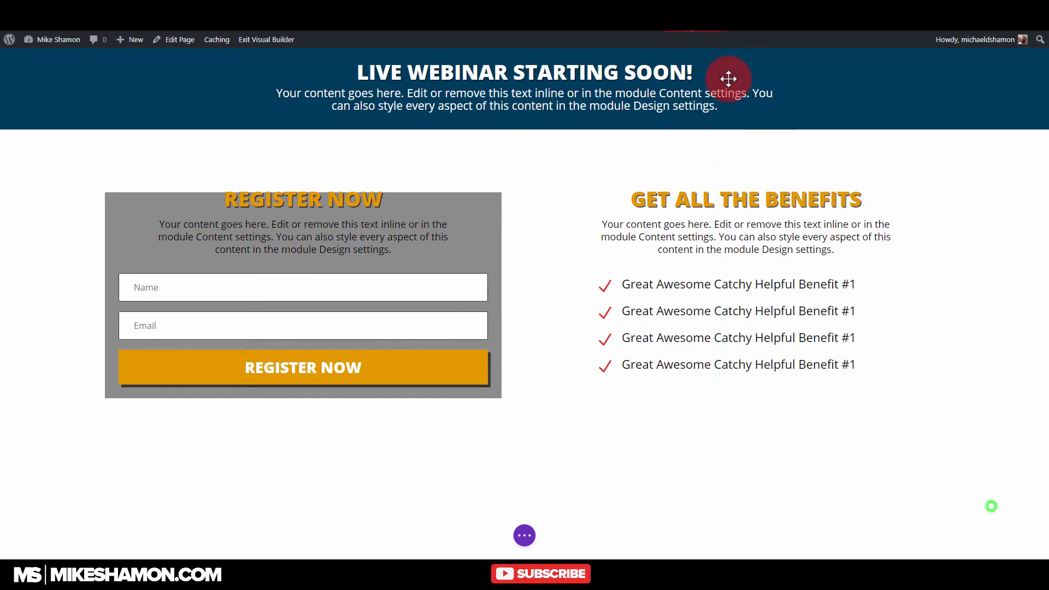
# Sample the header's dark blue background with the browser's page colour picker to copy #003C59
pyautogui.click(685, 32)
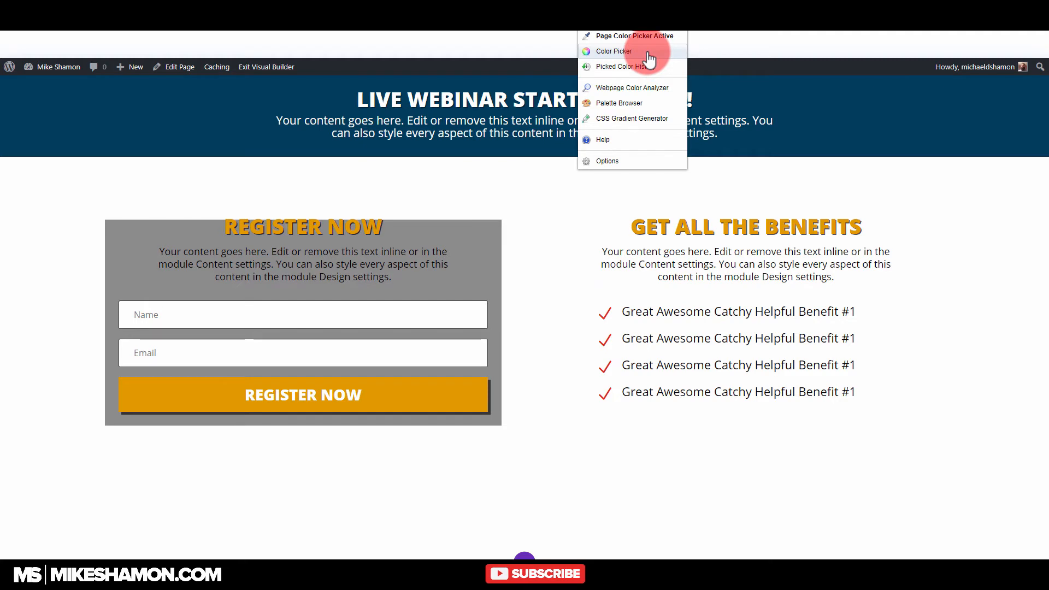
pyautogui.click(648, 52)
pyautogui.click(793, 109)
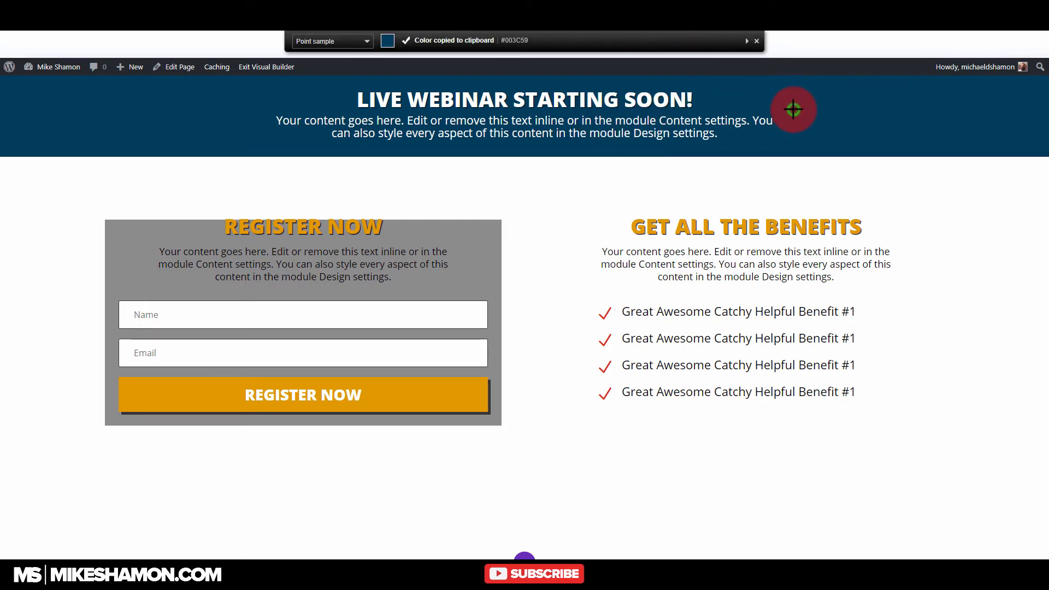
pyautogui.press('Escape')
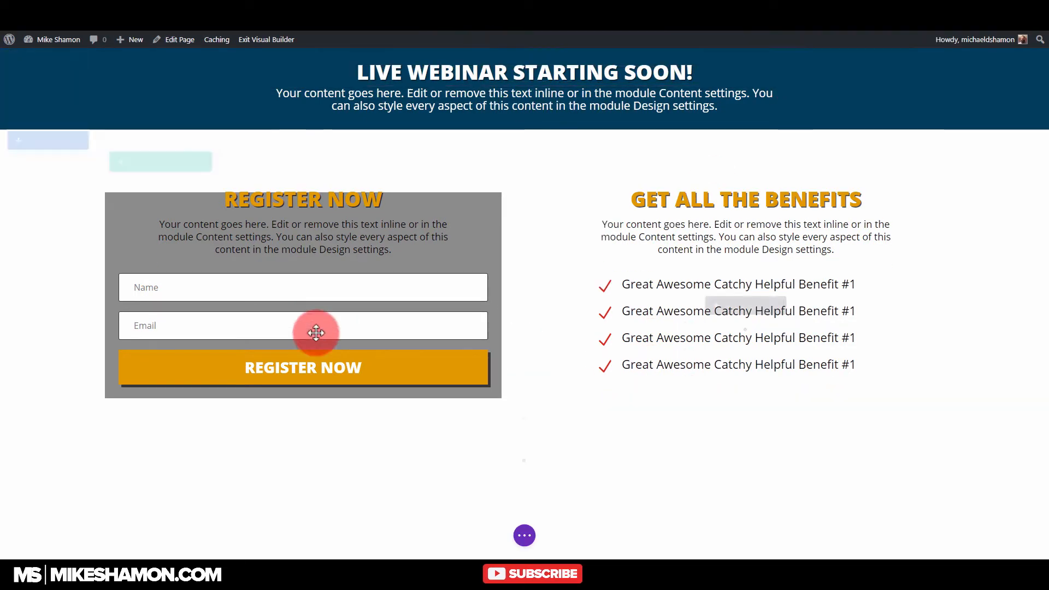
# Set the first column's background colour to #003C59 and save the column and row settings
pyautogui.click(134, 162)
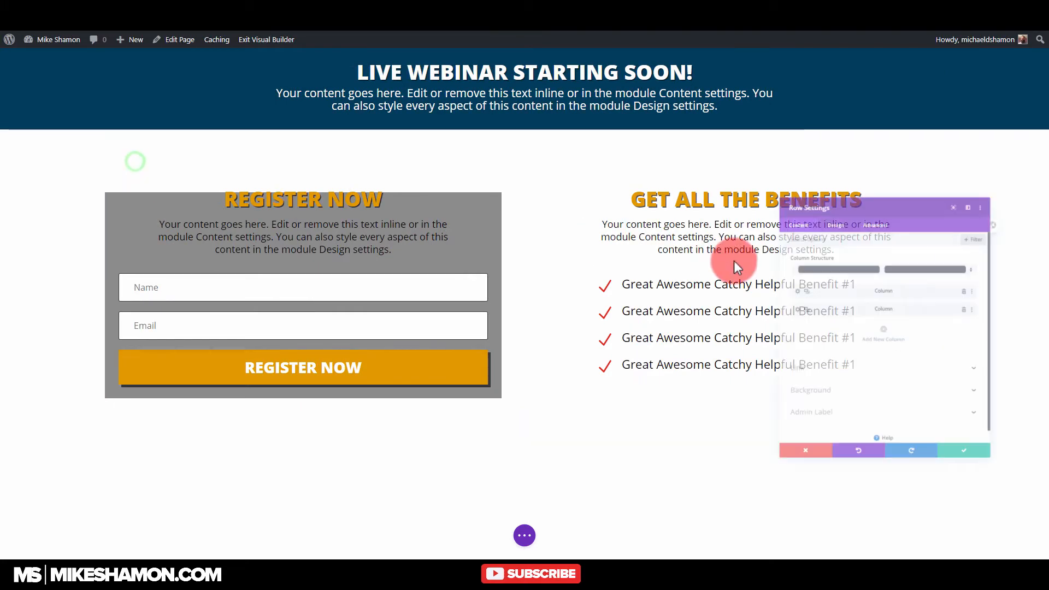
pyautogui.click(754, 273)
pyautogui.click(804, 306)
pyautogui.click(773, 347)
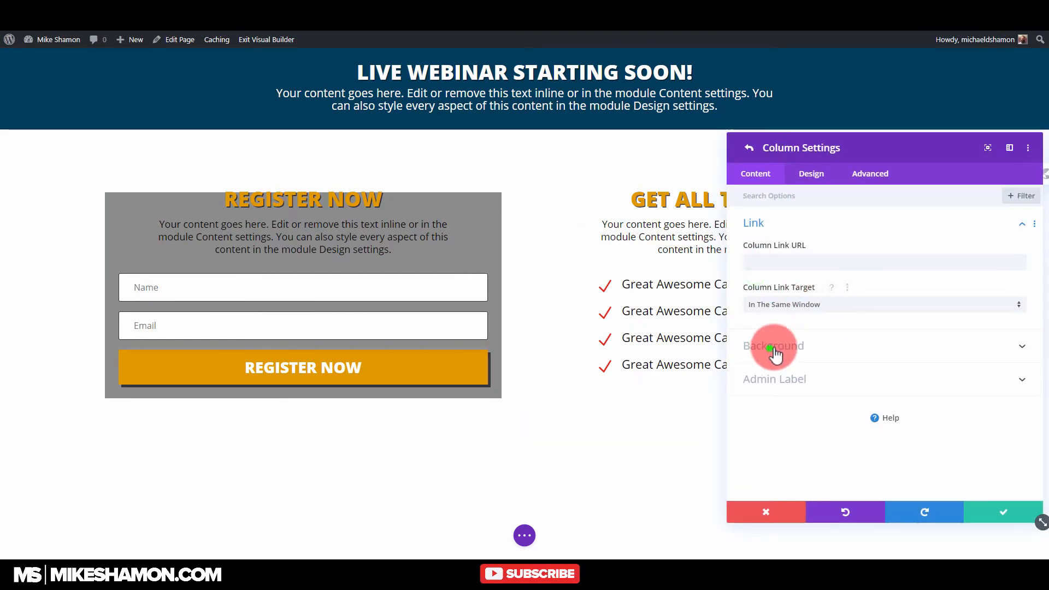
pyautogui.click(831, 359)
pyautogui.click(802, 282)
pyautogui.click(787, 279)
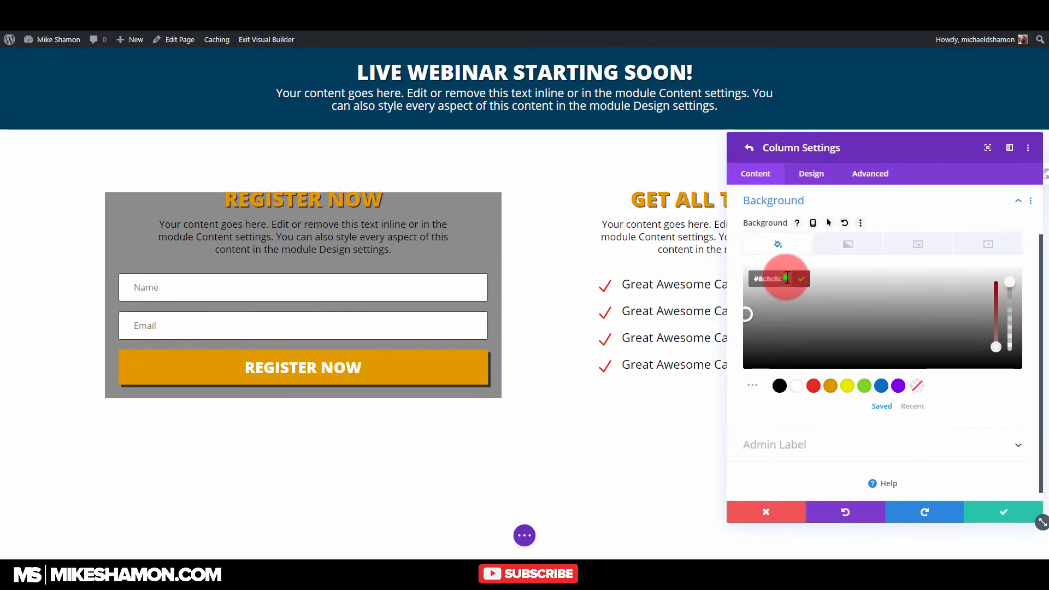
pyautogui.write('#003C59')
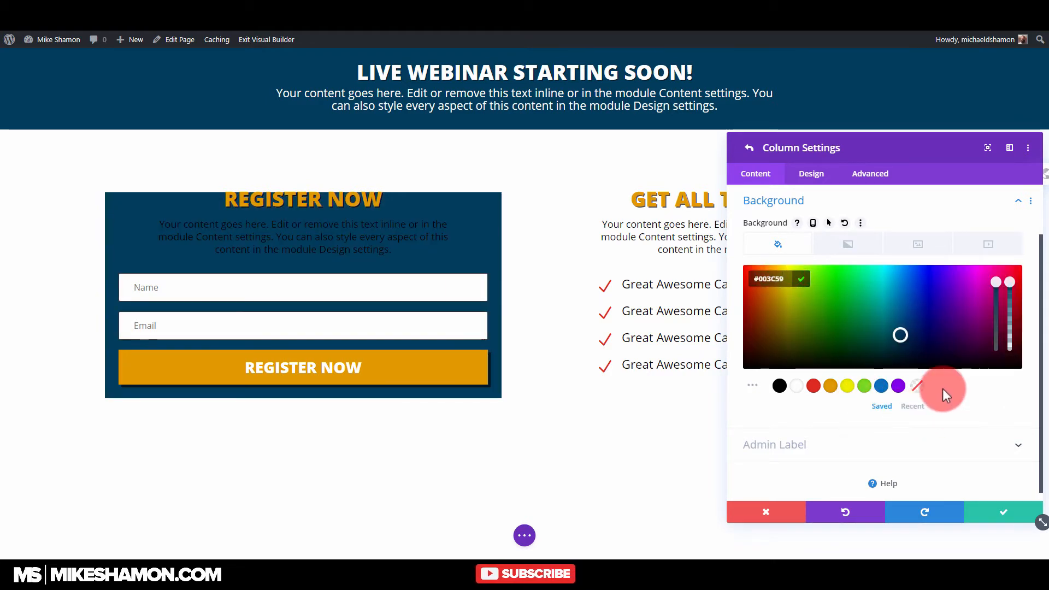
pyautogui.click(1013, 518)
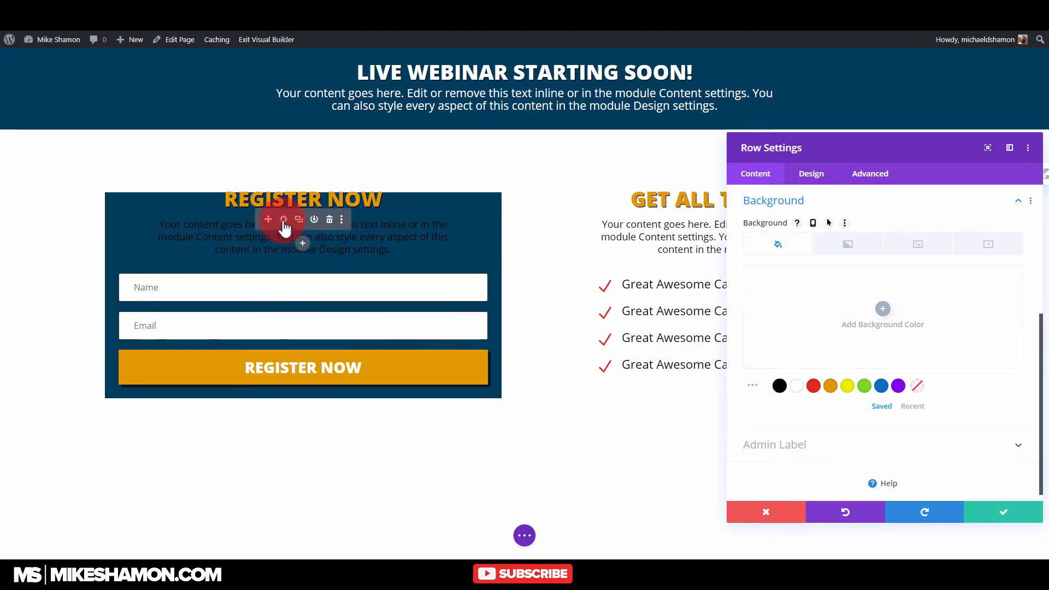
pyautogui.click(1011, 514)
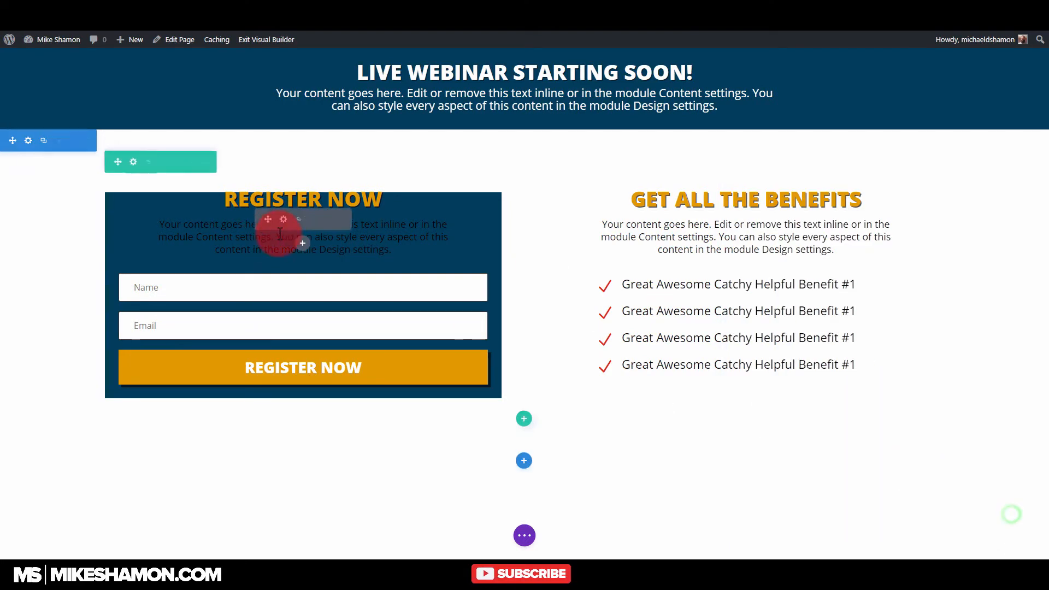
# Set the text colour of the description under Register Now to white and save the module settings
pyautogui.click(283, 219)
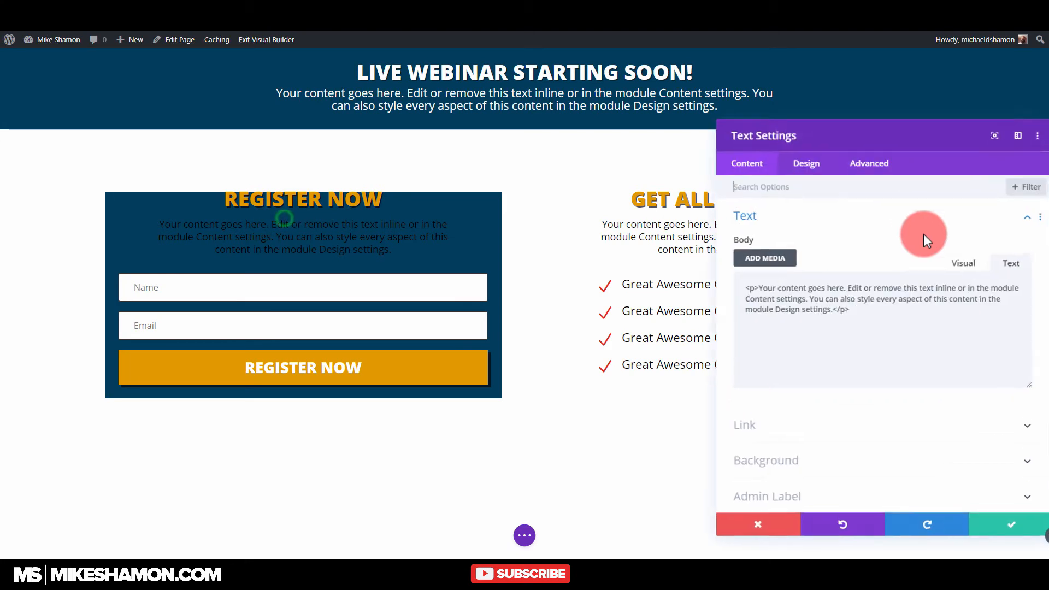
pyautogui.click(818, 180)
pyautogui.click(772, 226)
pyautogui.click(799, 432)
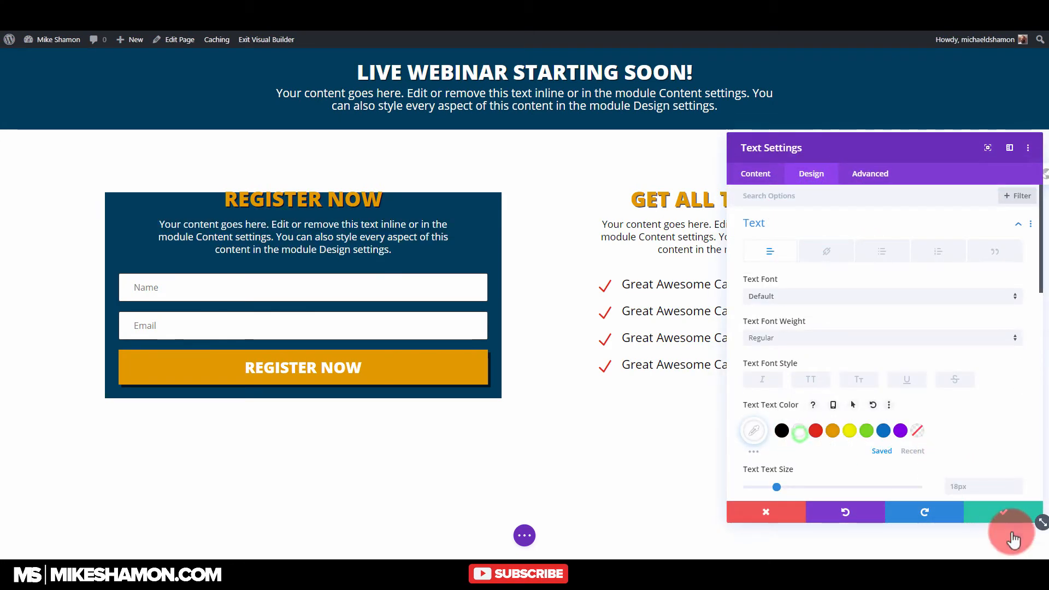
pyautogui.click(1011, 513)
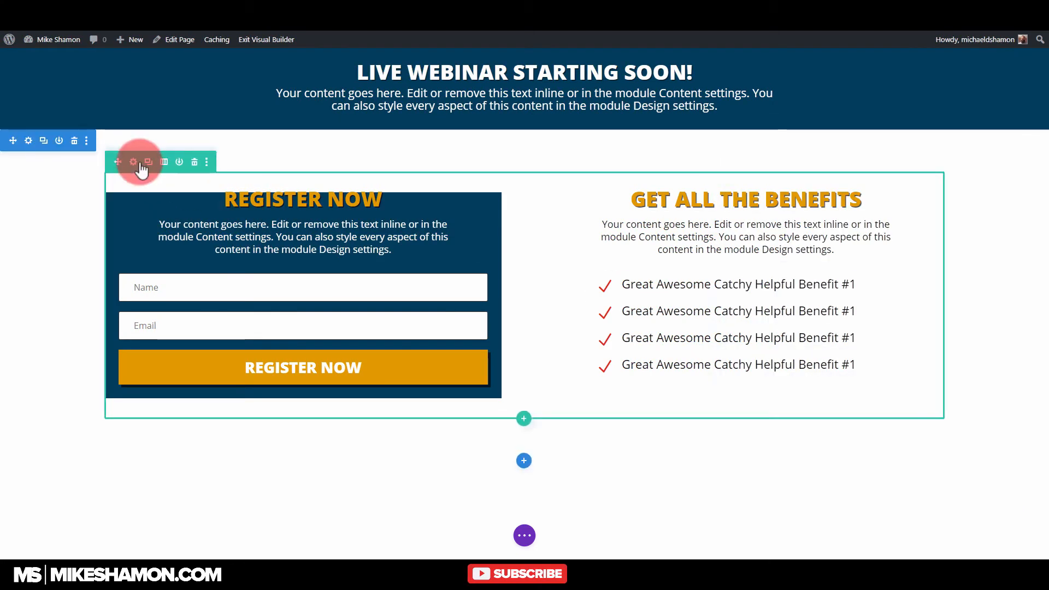
# Set the first column's top and bottom padding to 0px and link the two values
pyautogui.click(138, 164)
pyautogui.click(753, 266)
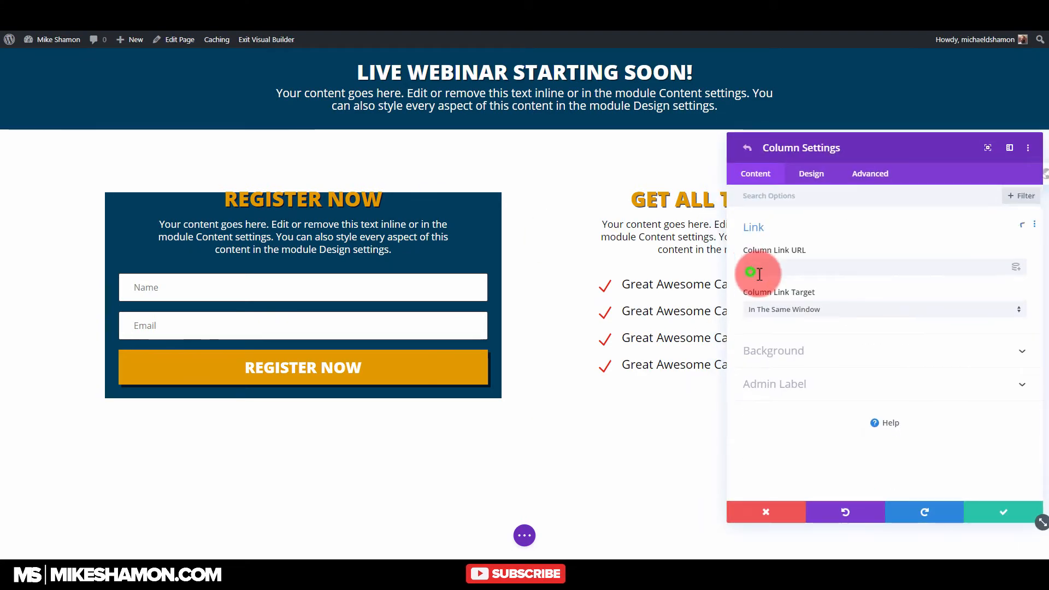
pyautogui.click(815, 176)
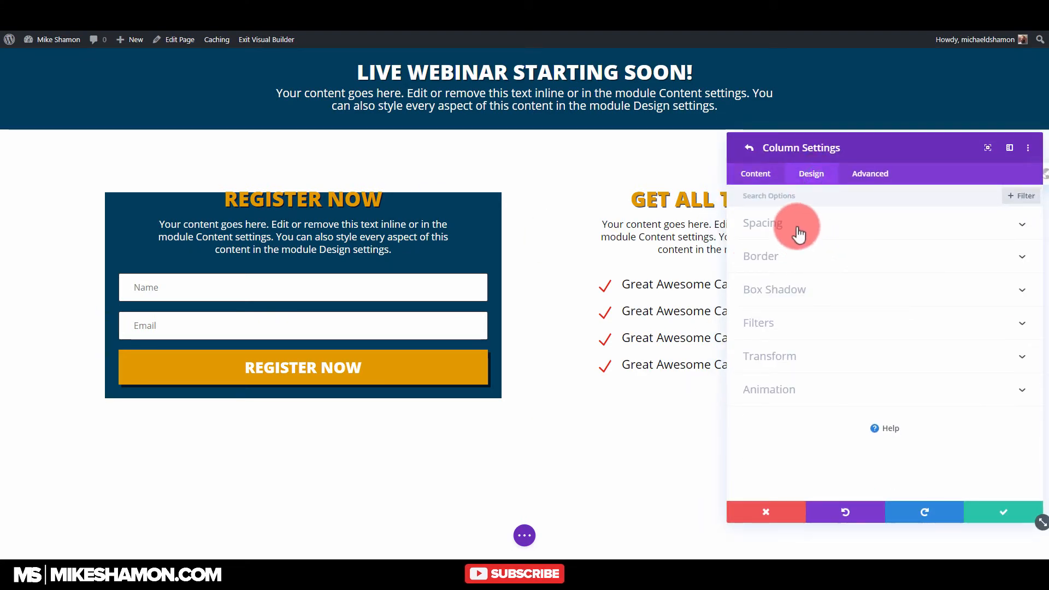
pyautogui.click(798, 230)
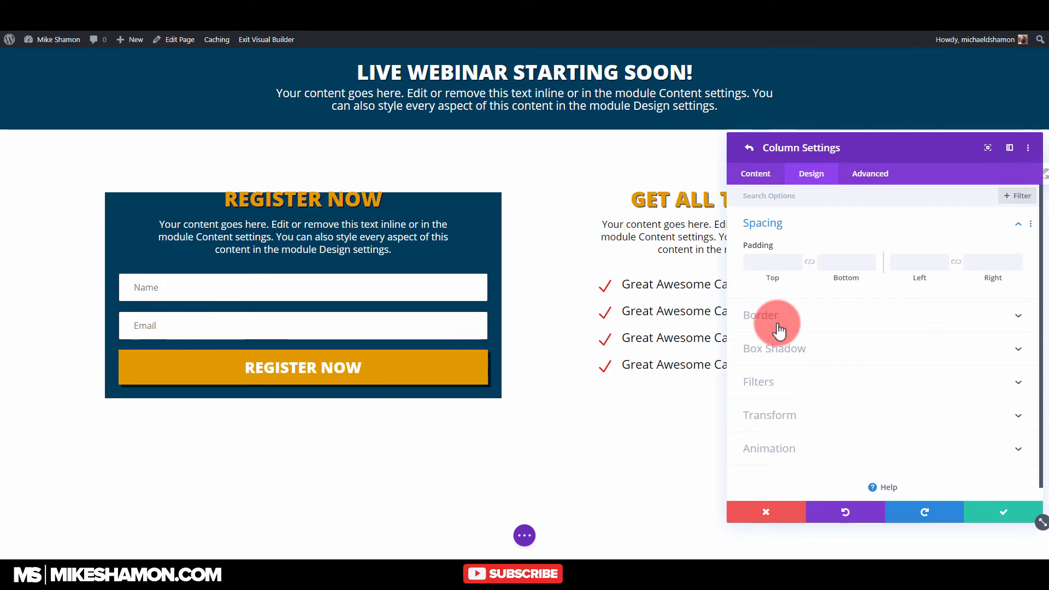
pyautogui.click(759, 259)
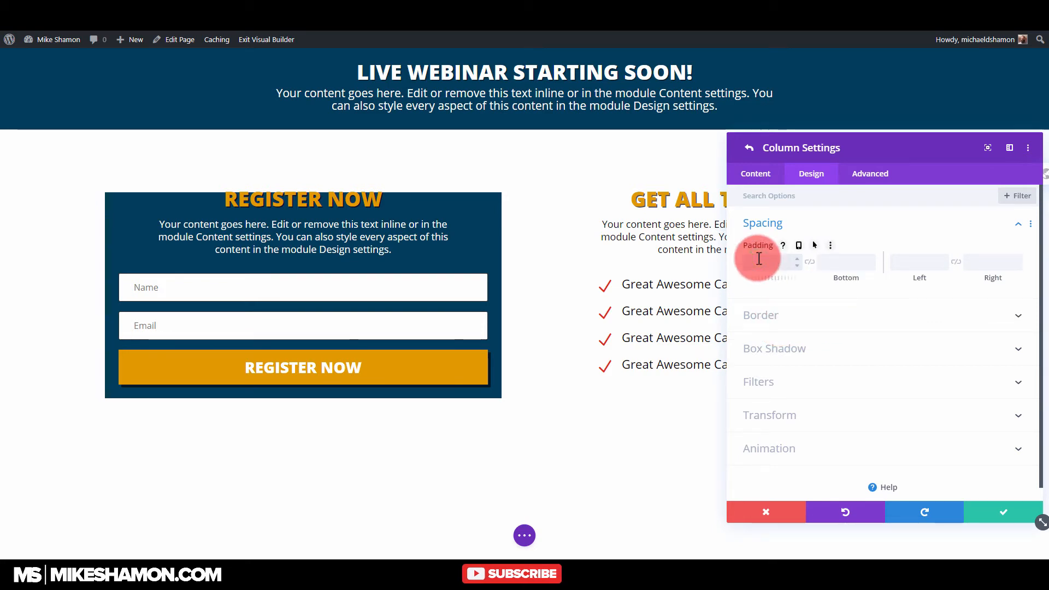
pyautogui.write('0')
pyautogui.click(869, 267)
pyautogui.write('0')
pyautogui.click(809, 263)
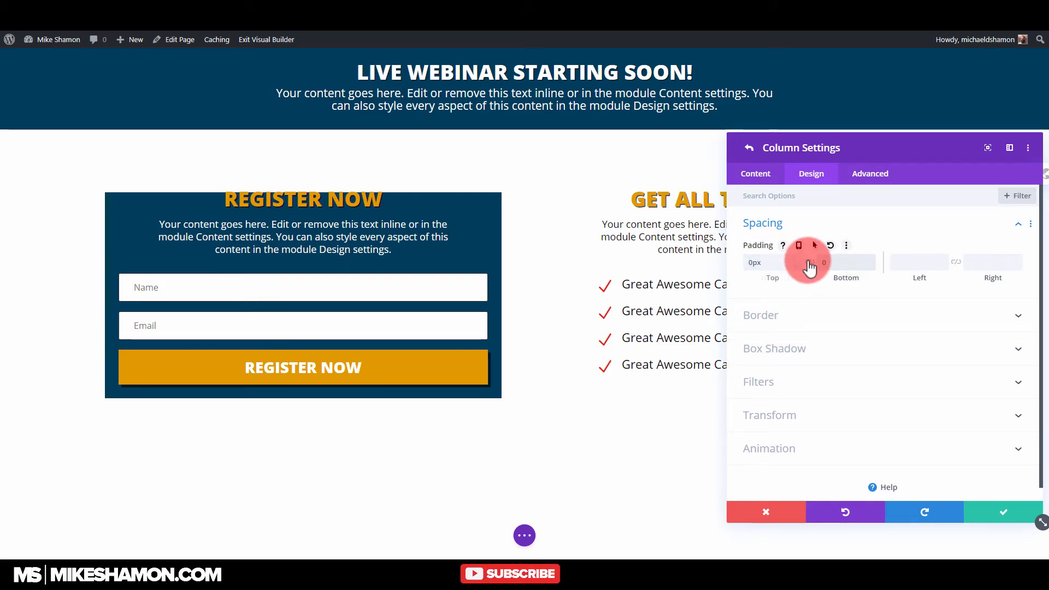
# Set the first column's linked left and right padding to 32px and save the column settings
pyautogui.click(918, 267)
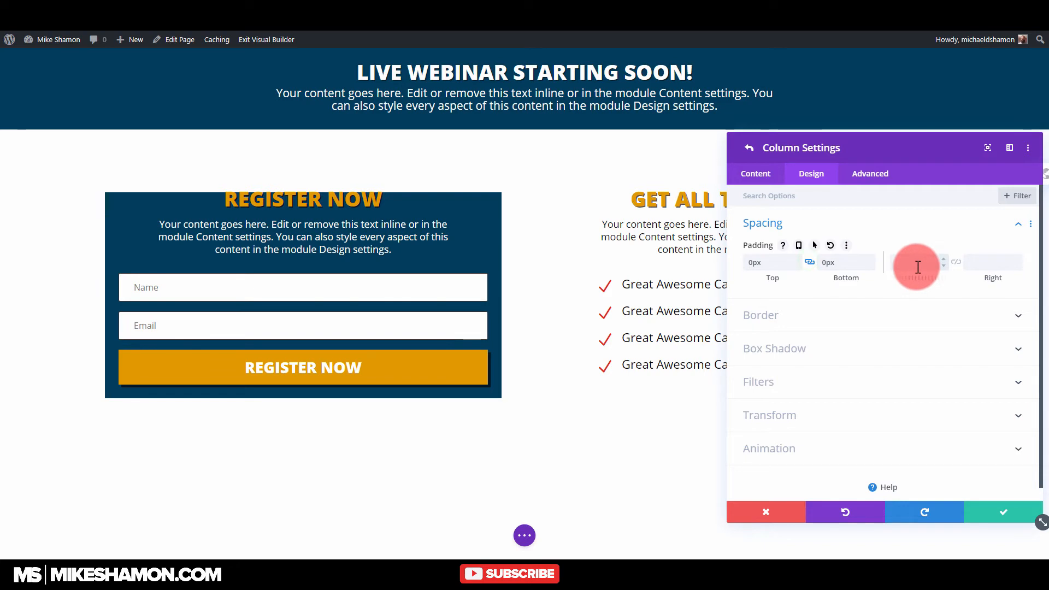
pyautogui.write('32px')
pyautogui.click(955, 262)
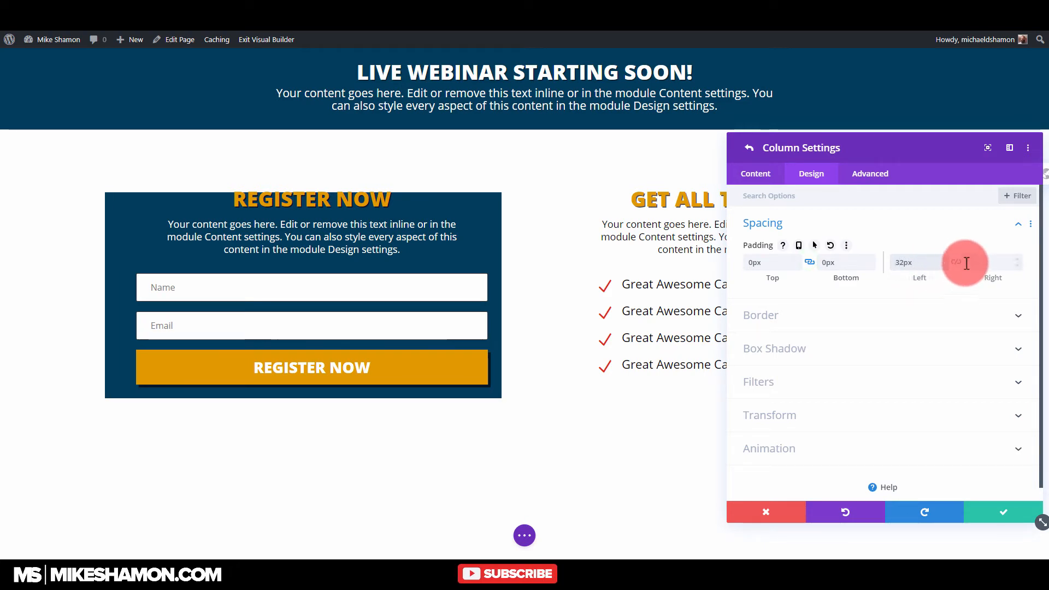
pyautogui.click(1003, 512)
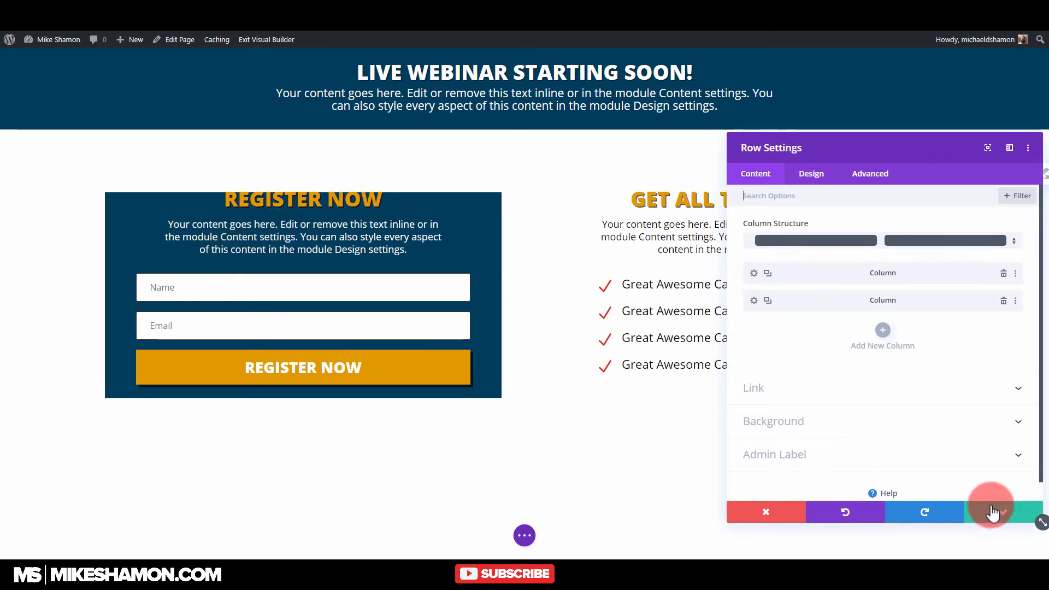
# Set the first column's linked top and bottom padding to 32px and save the column settings
pyautogui.click(755, 274)
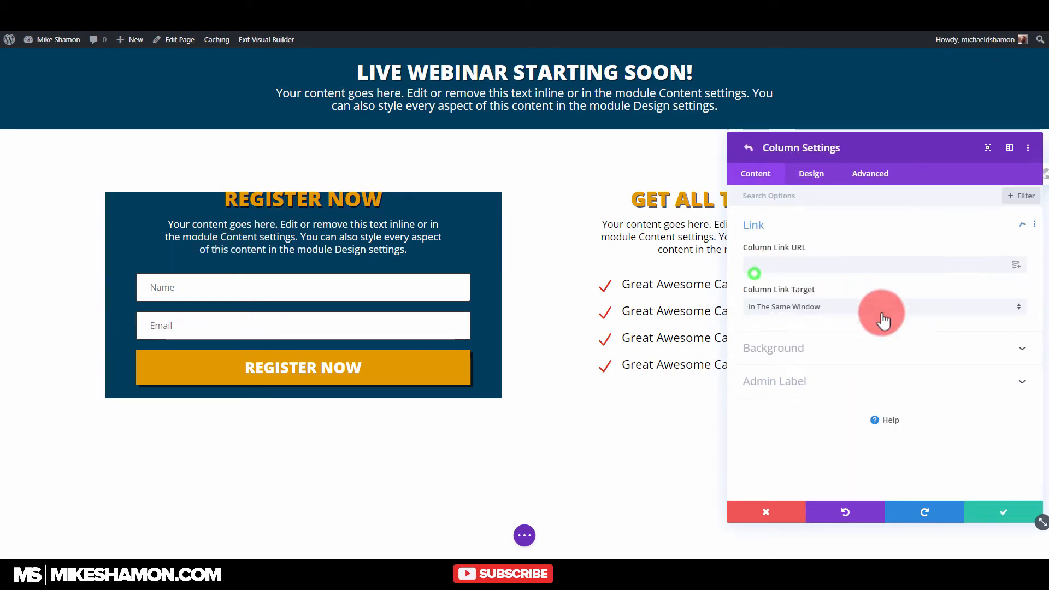
pyautogui.click(810, 174)
pyautogui.click(800, 225)
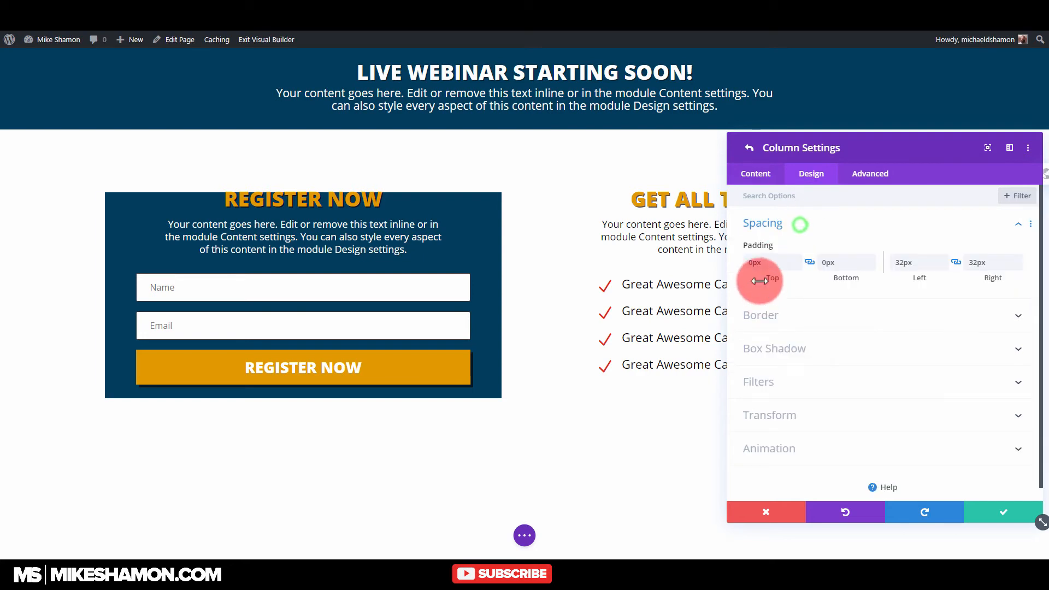
pyautogui.moveTo(769, 263); pyautogui.dragTo(729, 270)
pyautogui.write('32px')
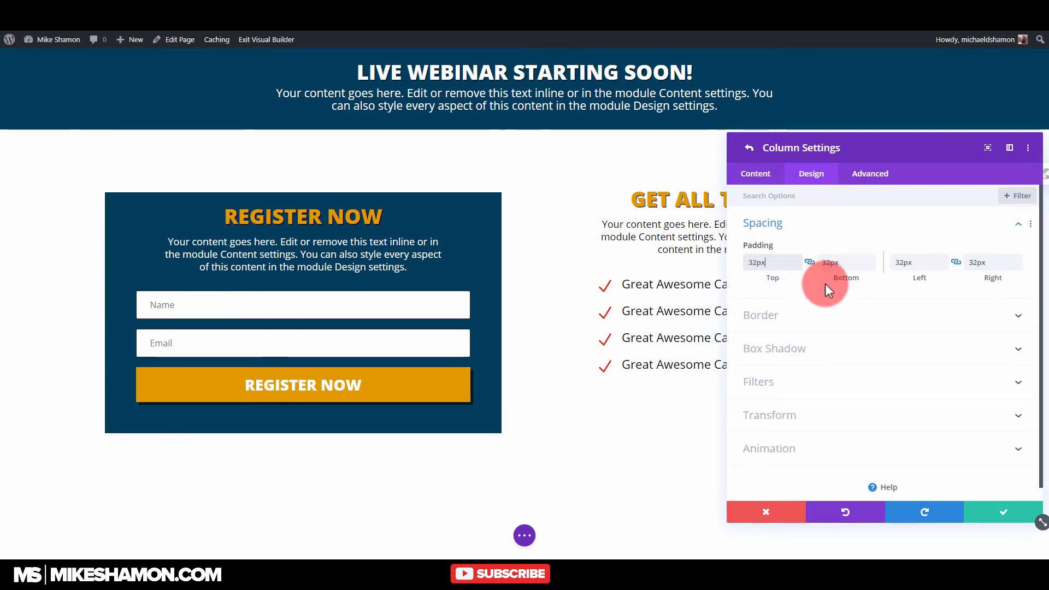
pyautogui.click(979, 512)
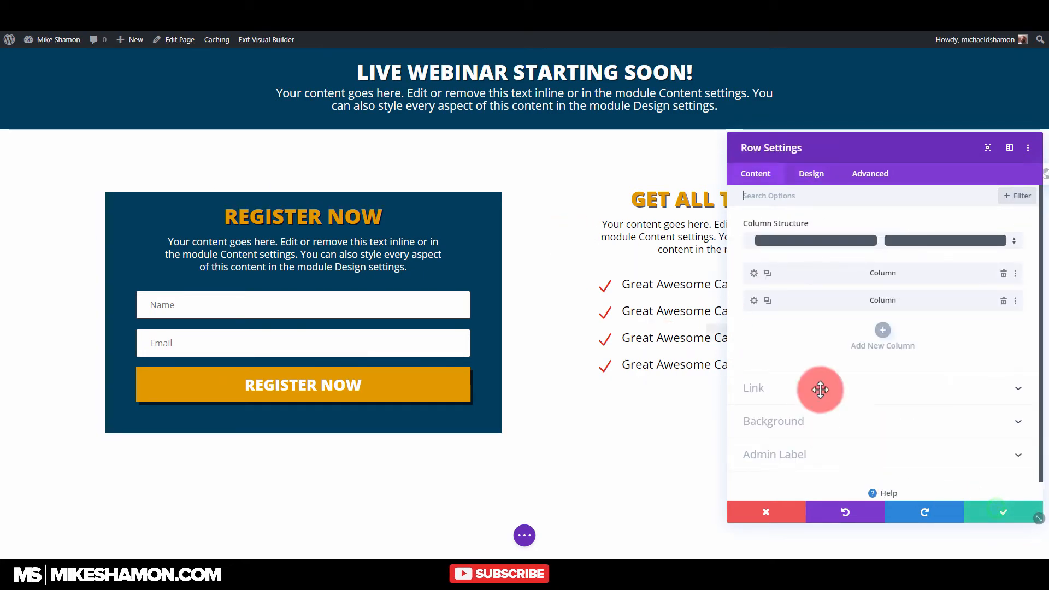
pyautogui.click(752, 153)
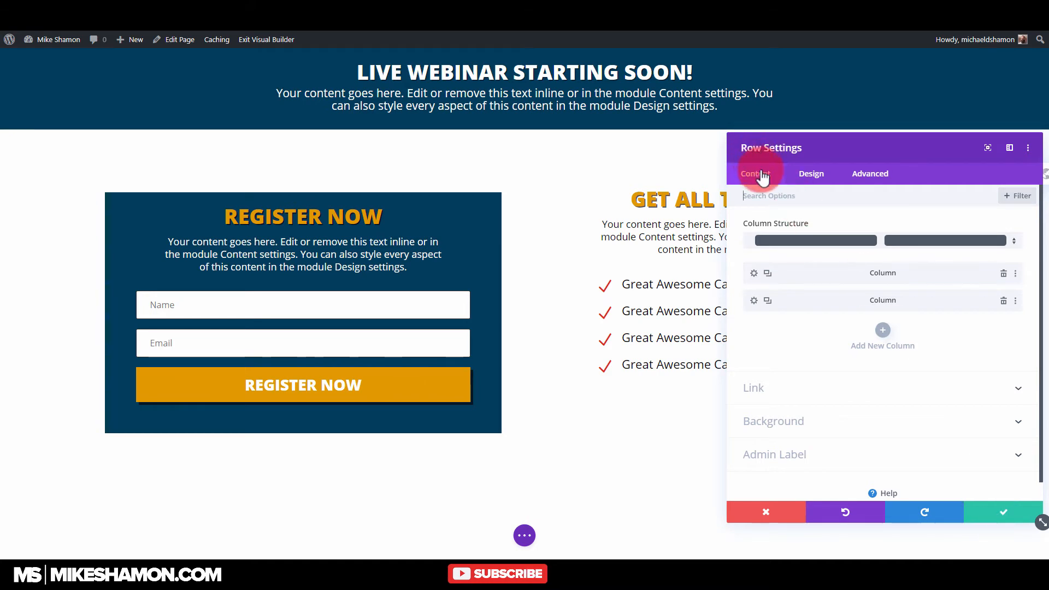
# Give the row holding the opt-in and benefits columns a custom gutter width of 1 and equalize its column heights
pyautogui.click(971, 506)
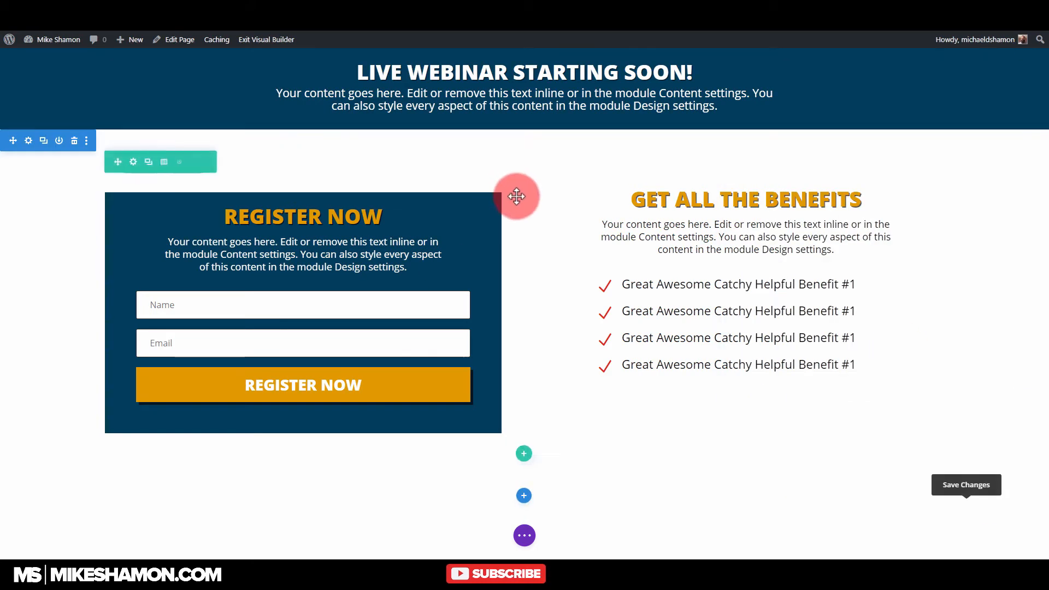
pyautogui.click(134, 162)
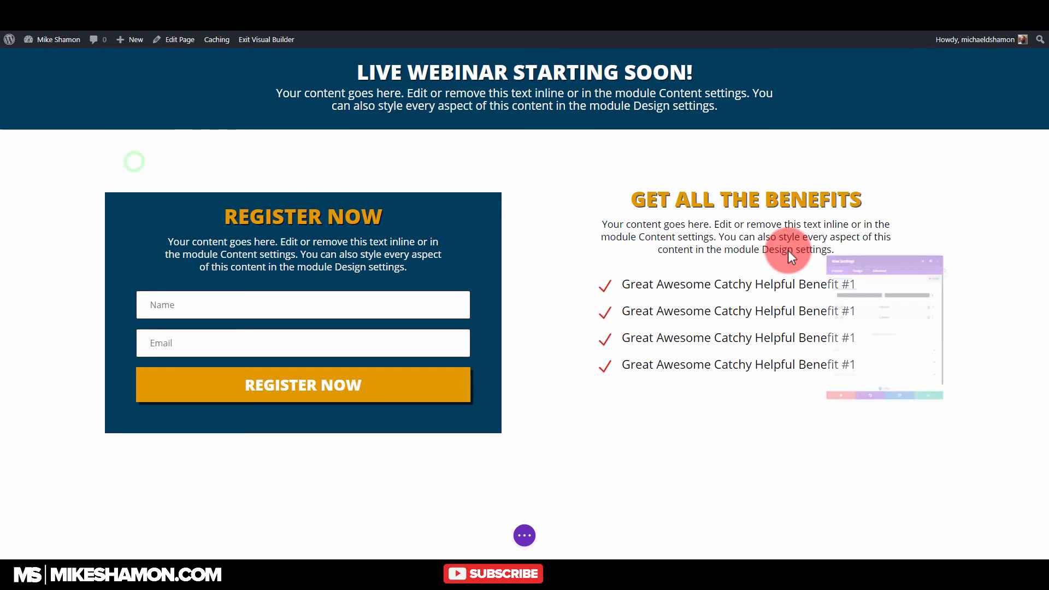
pyautogui.click(815, 175)
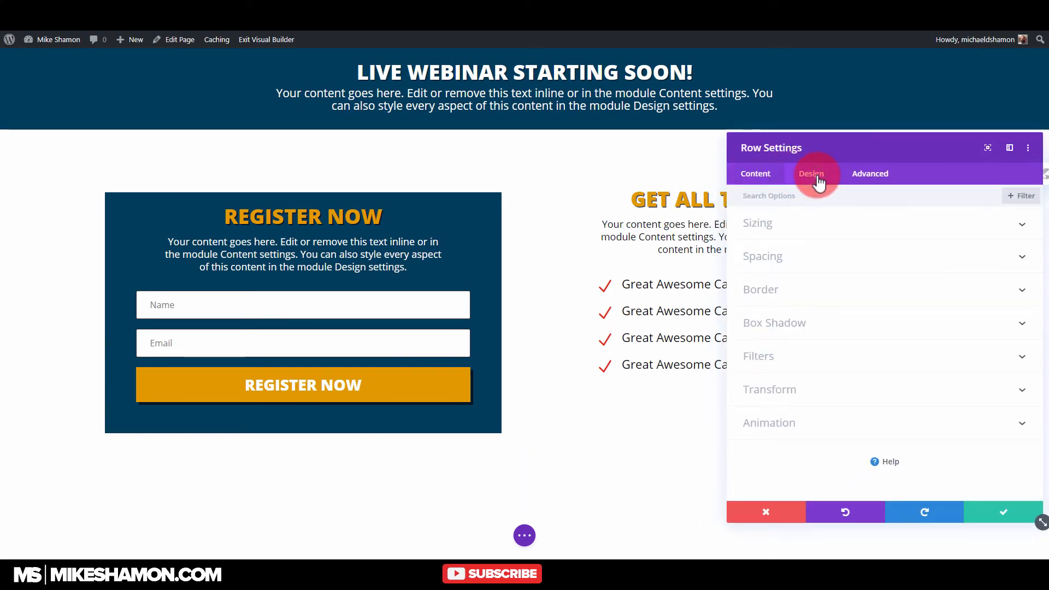
pyautogui.click(799, 224)
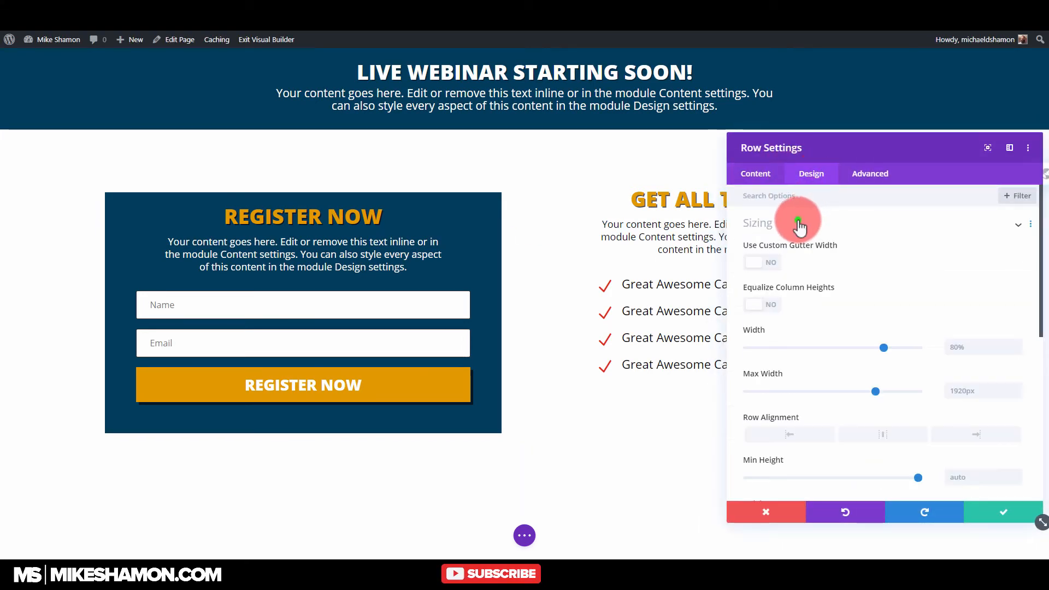
pyautogui.click(771, 261)
pyautogui.moveTo(860, 306); pyautogui.dragTo(712, 311)
pyautogui.click(889, 392)
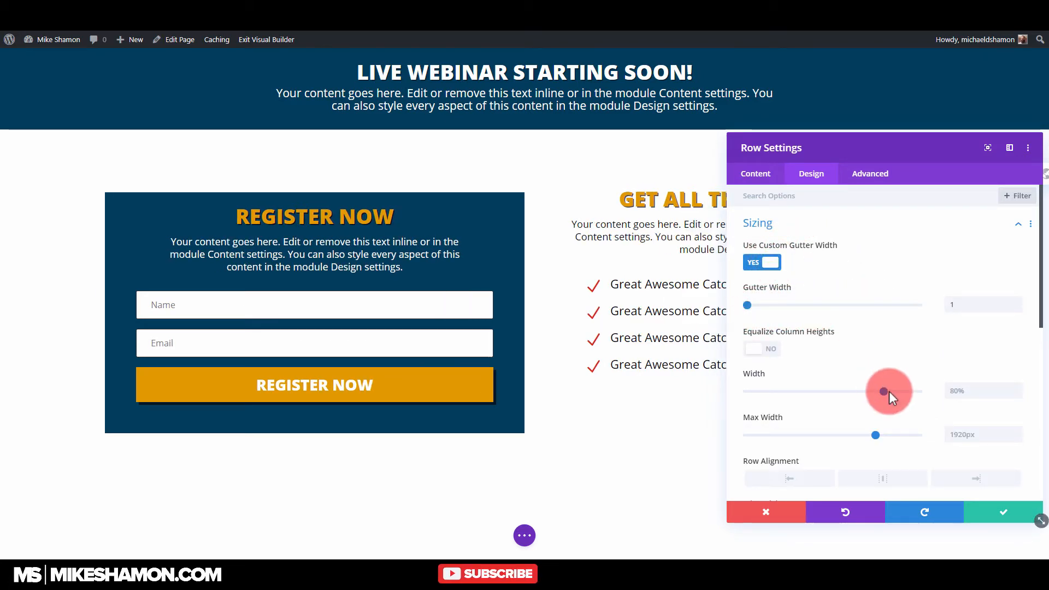
pyautogui.click(764, 349)
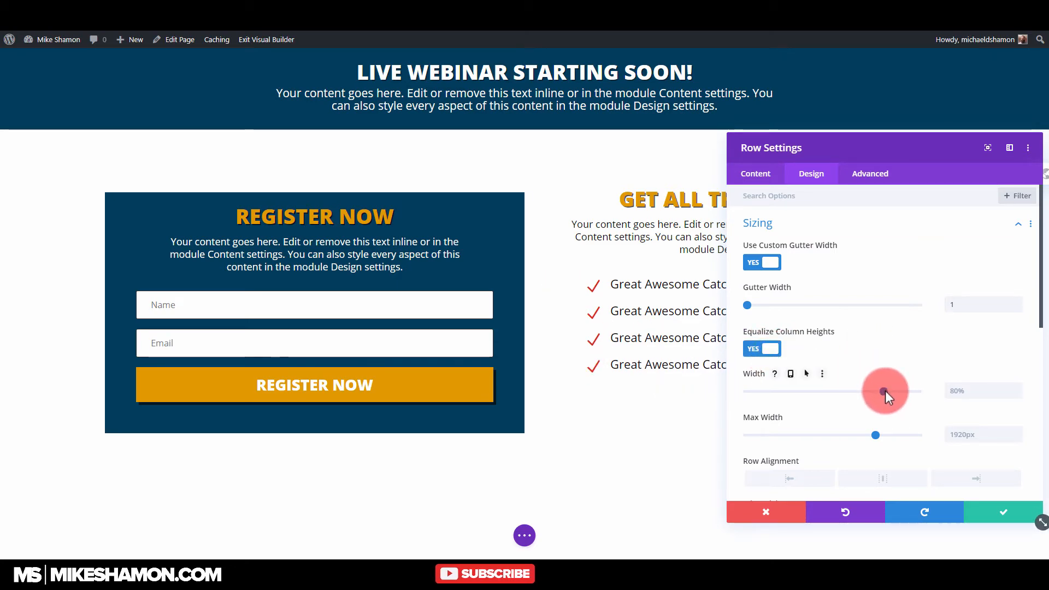
# Centre-align the two-column row, set its width to 75% and save the row settings
pyautogui.moveTo(885, 391)
pyautogui.mouseDown()
pyautogui.moveTo(898, 391)
pyautogui.moveTo(835, 394)
pyautogui.moveTo(884, 400)
pyautogui.mouseUp()
pyautogui.scroll(-3, 896, 404)
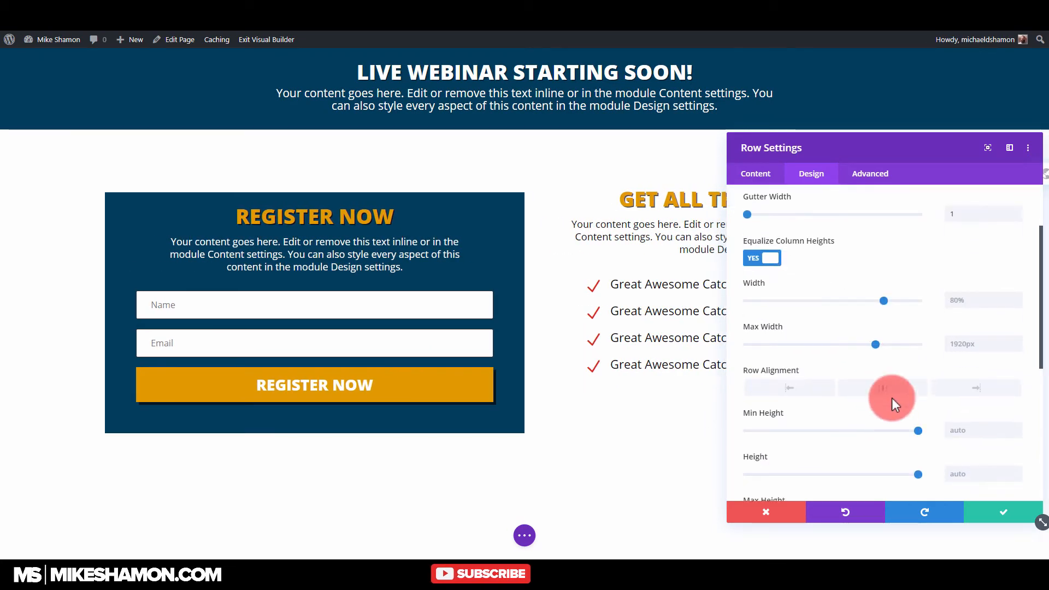
pyautogui.click(892, 403)
pyautogui.moveTo(883, 301); pyautogui.dragTo(874, 302)
pyautogui.moveTo(838, 175); pyautogui.dragTo(922, 185)
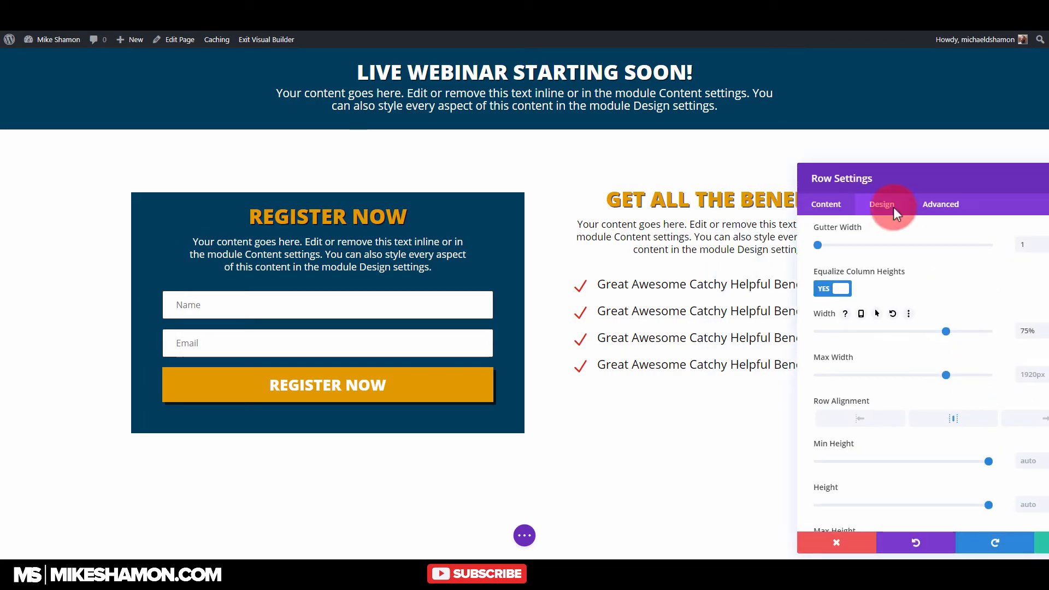
pyautogui.moveTo(825, 169); pyautogui.dragTo(669, 137)
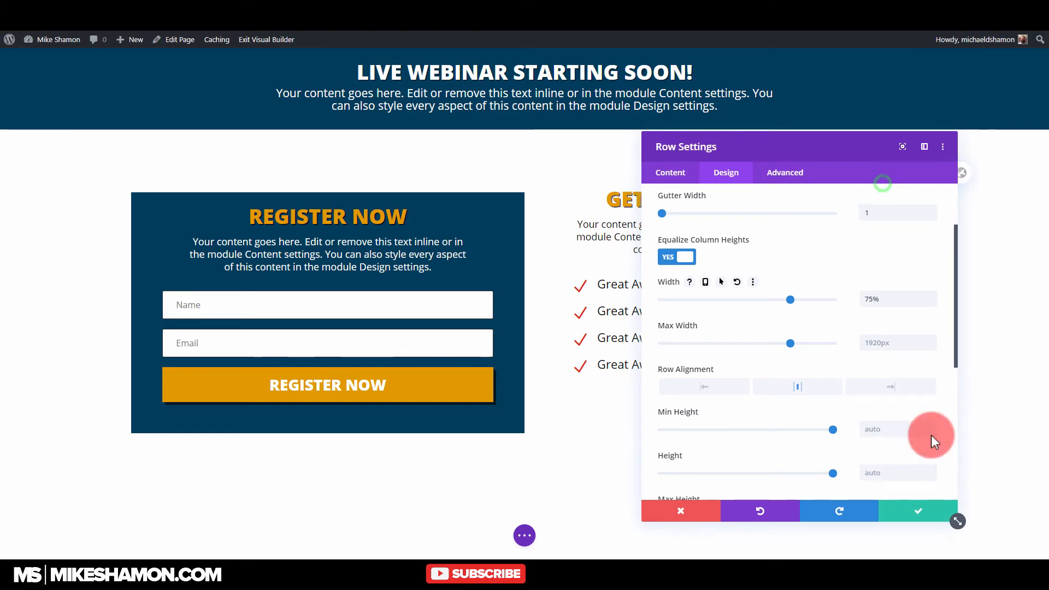
pyautogui.click(929, 521)
# Open the settings of the row containing the opt-in and benefits columns
pyautogui.click(161, 161)
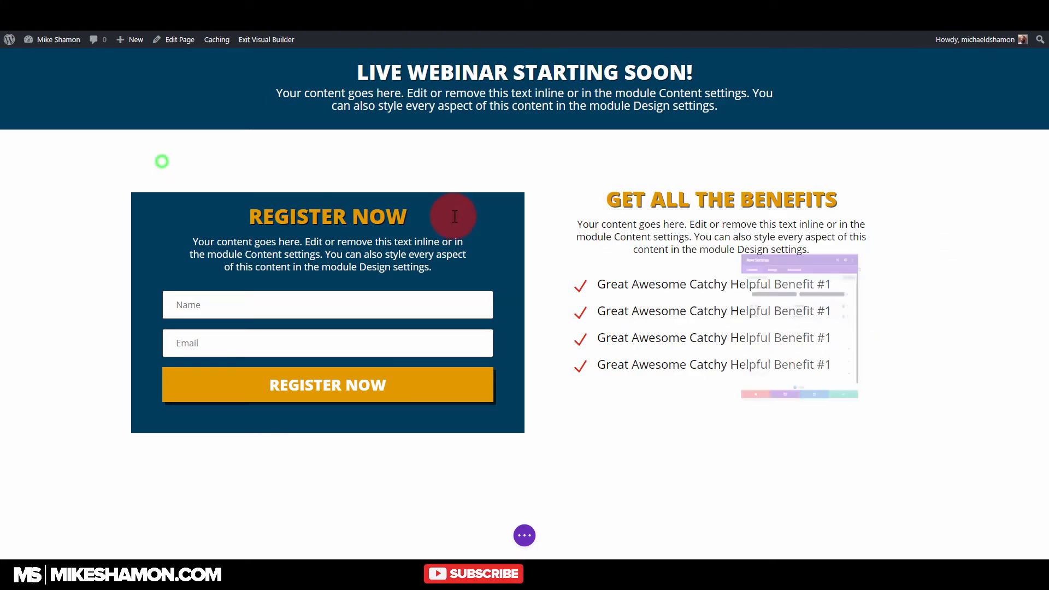
# Set the second column's padding to 32px on the top, bottom, left and right, and save the column settings
pyautogui.click(669, 301)
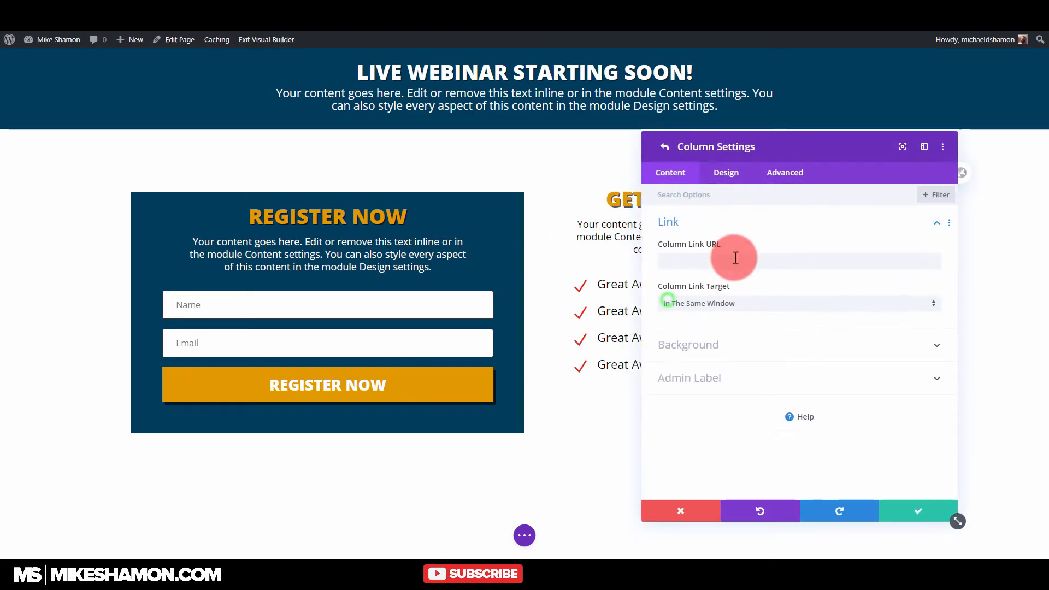
pyautogui.click(724, 170)
pyautogui.click(726, 219)
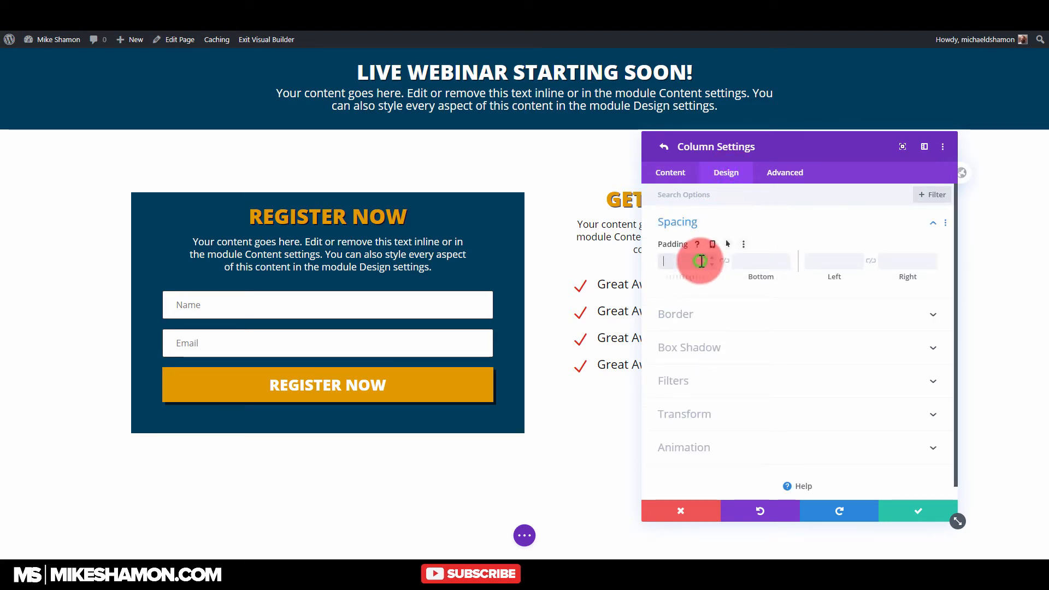
pyautogui.click(857, 260)
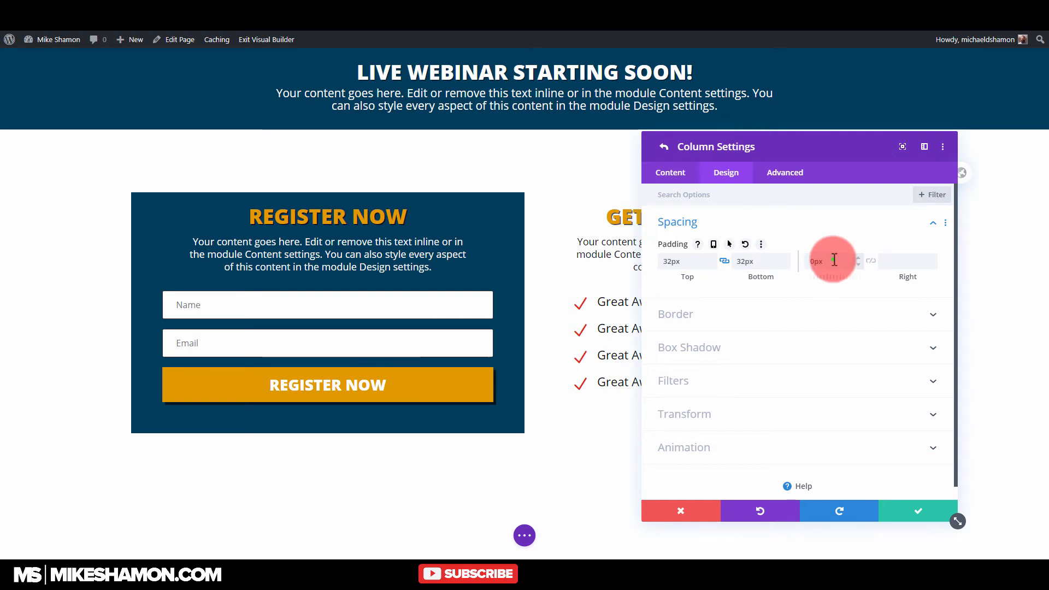
pyautogui.write('32')
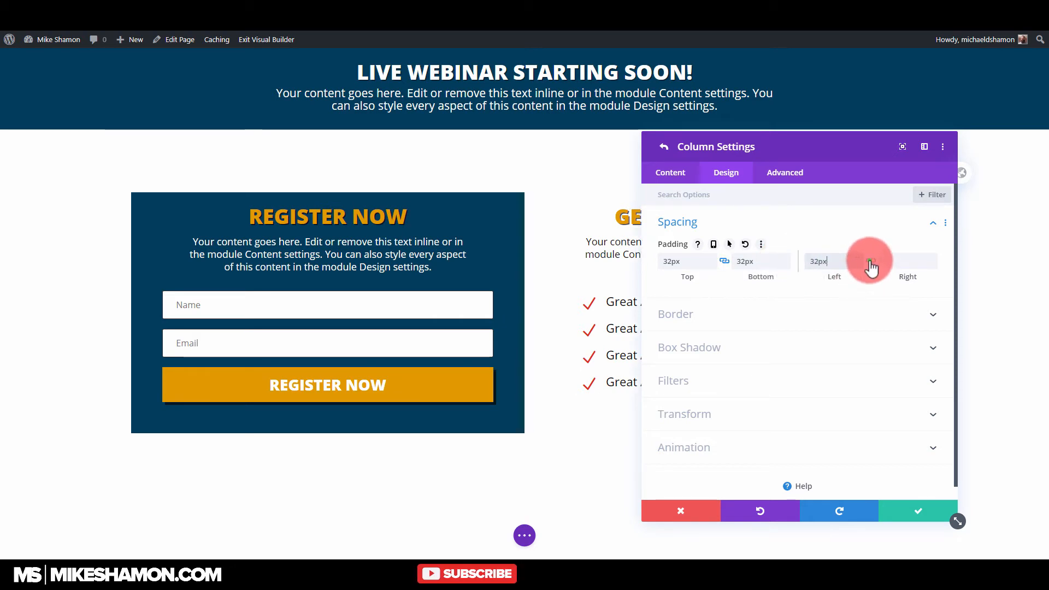
pyautogui.click(902, 508)
pyautogui.click(916, 502)
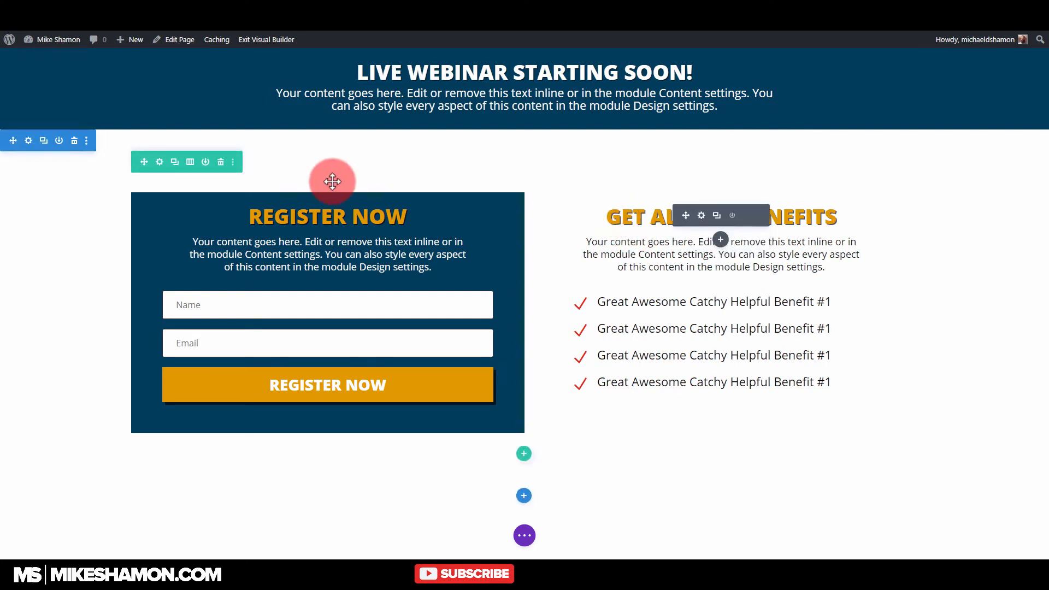
# Set the two-column row's top and bottom margin and top and bottom padding to 0px, and save the row settings
pyautogui.click(160, 162)
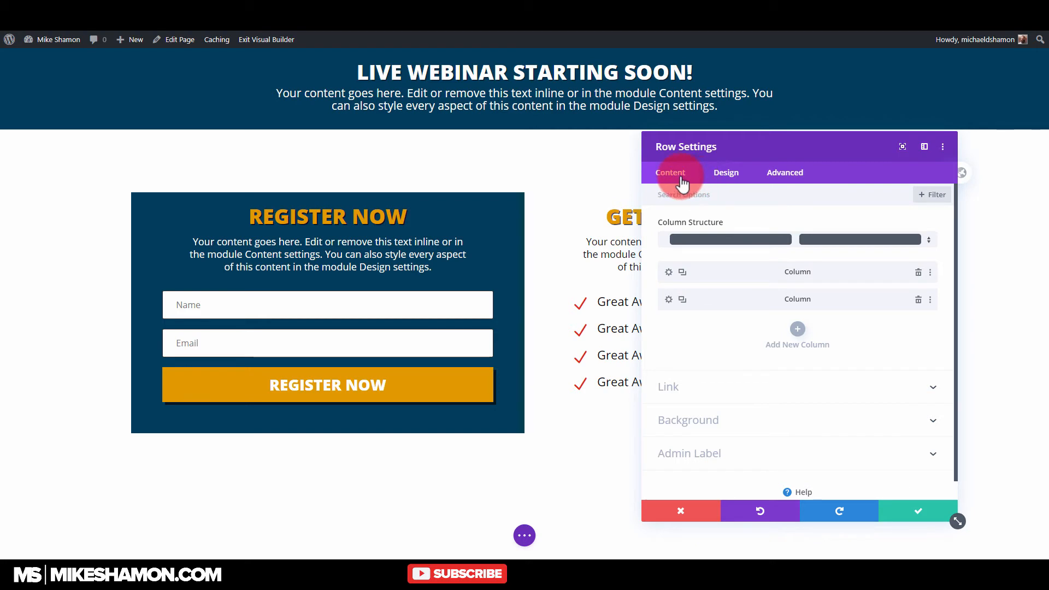
pyautogui.click(722, 172)
pyautogui.click(705, 241)
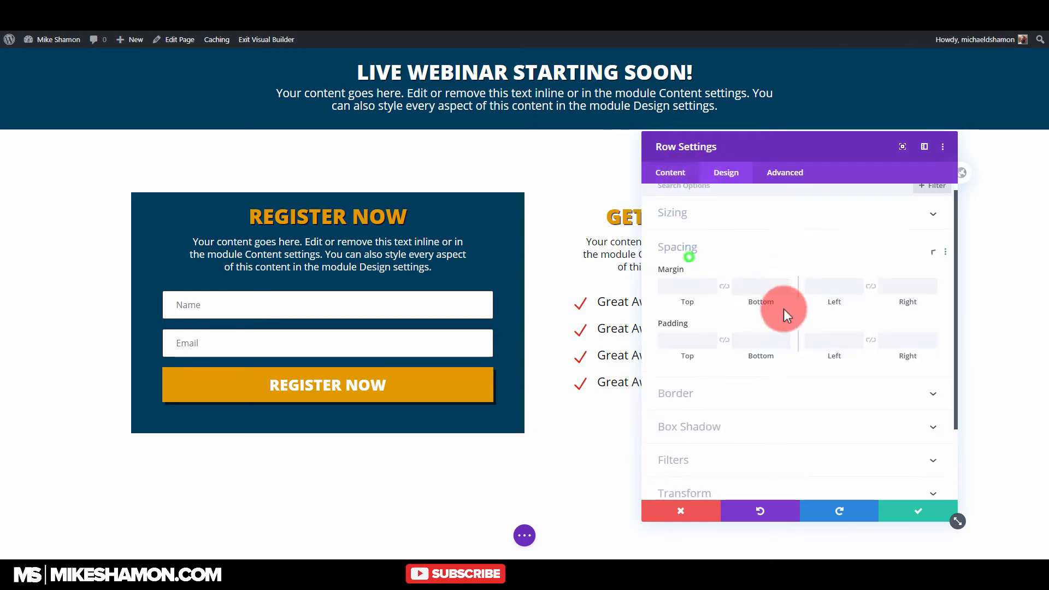
pyautogui.write('0')
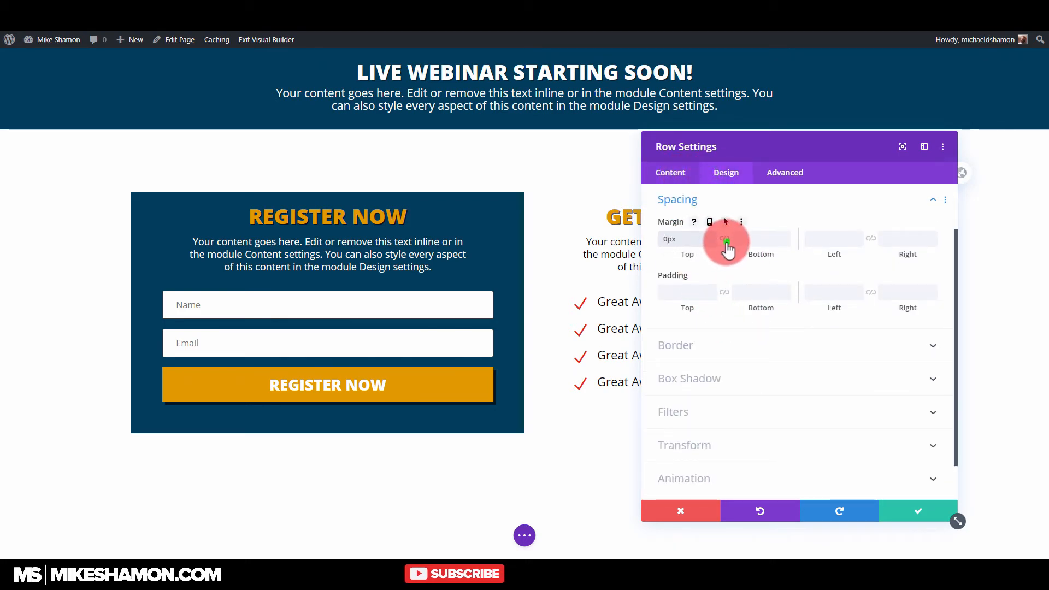
pyautogui.click(724, 238)
pyautogui.click(687, 292)
pyautogui.write('0')
pyautogui.click(724, 292)
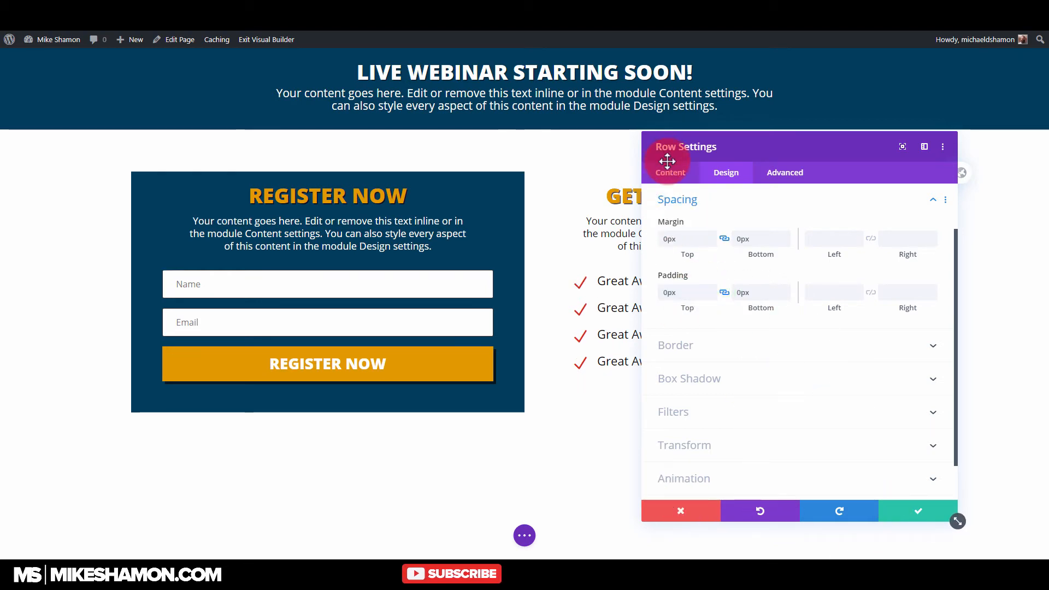
pyautogui.click(922, 508)
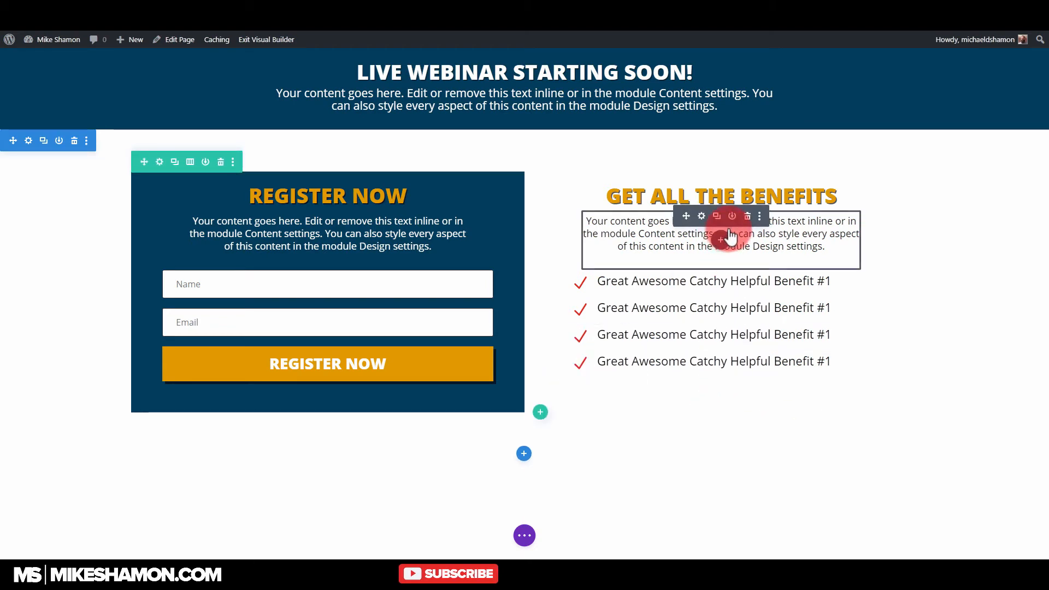
# Duplicate the text module under the Get All The Benefits heading and place the copy below the last benefit item
pyautogui.click(717, 217)
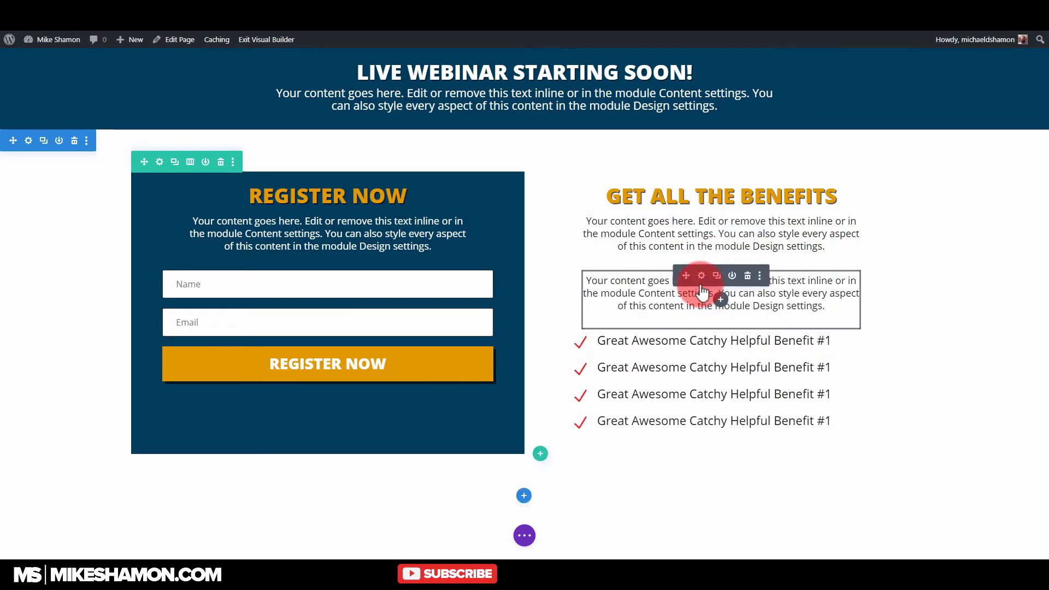
pyautogui.moveTo(690, 276); pyautogui.dragTo(690, 418)
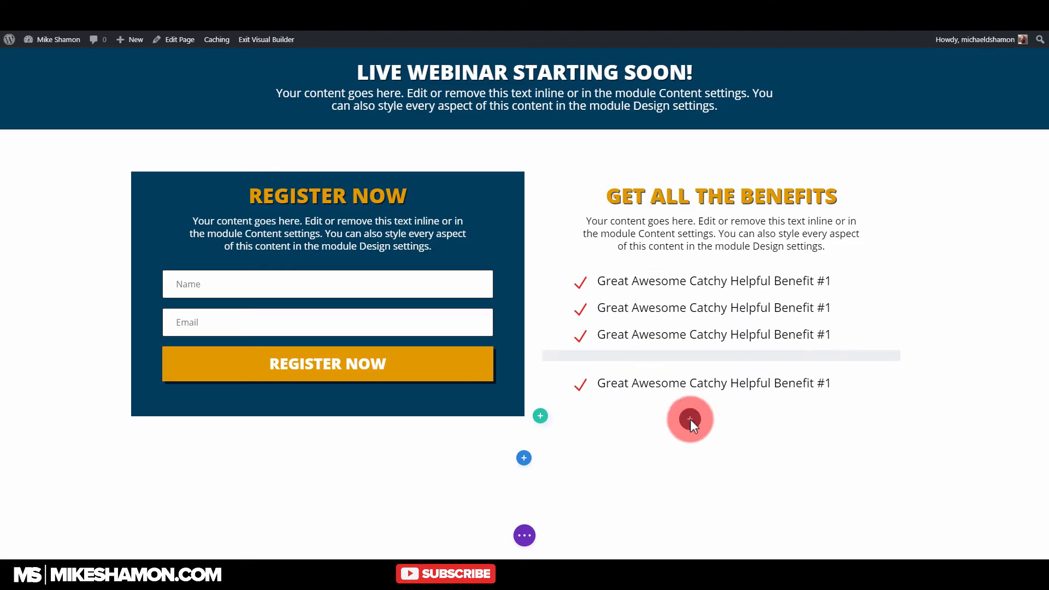
pyautogui.moveTo(676, 261); pyautogui.dragTo(694, 380)
pyautogui.moveTo(789, 382); pyautogui.dragTo(705, 383)
# Delete the sentence "You can also style every aspect of this content in the module Design settings." from the copied text module and save
pyautogui.click(703, 382)
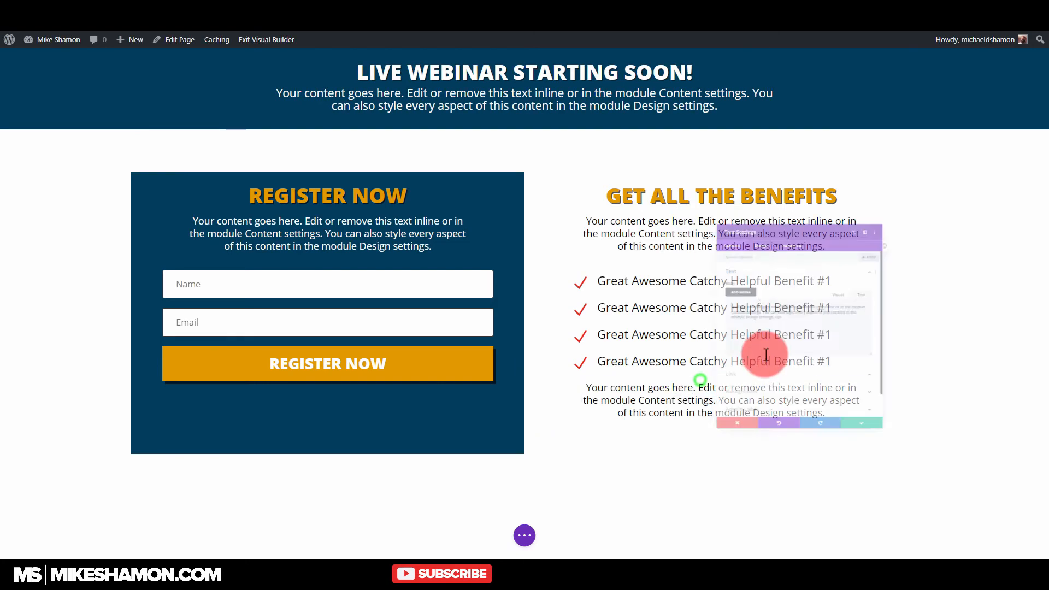
pyautogui.moveTo(751, 311); pyautogui.dragTo(733, 300)
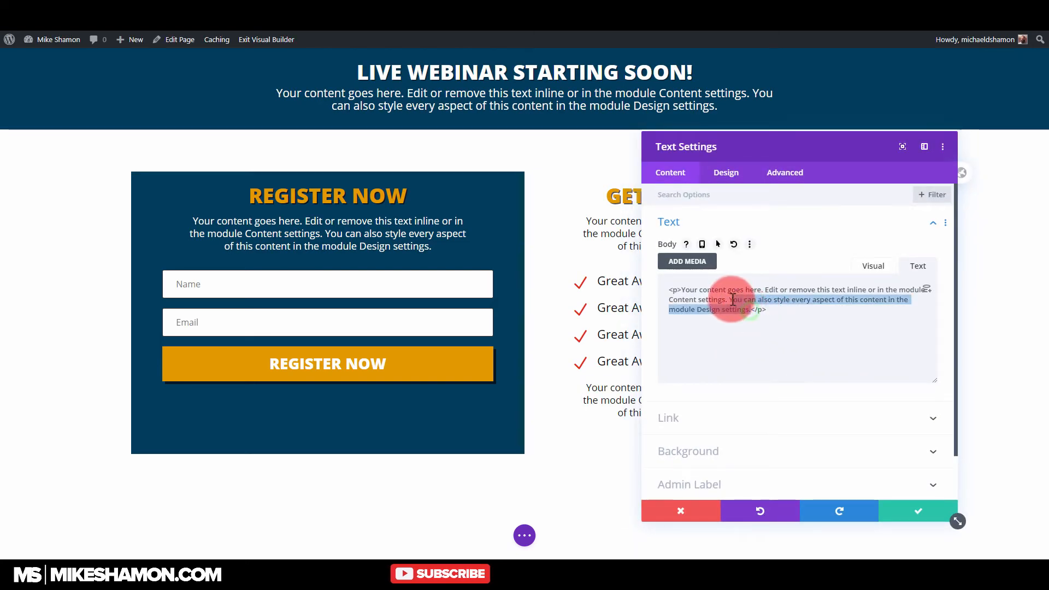
pyautogui.press('BackSpace')
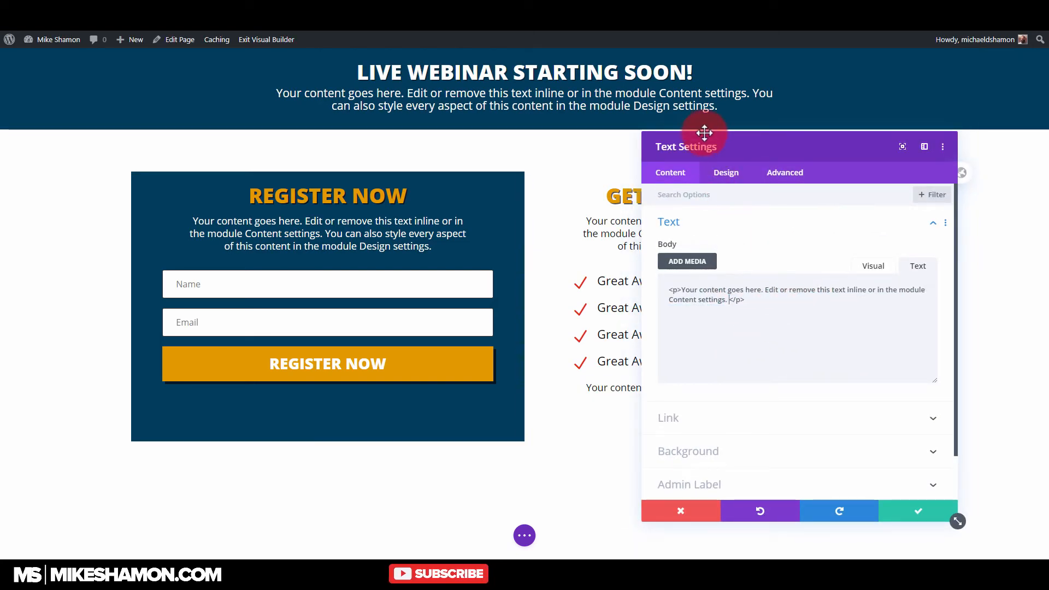
pyautogui.moveTo(703, 137); pyautogui.dragTo(892, 159)
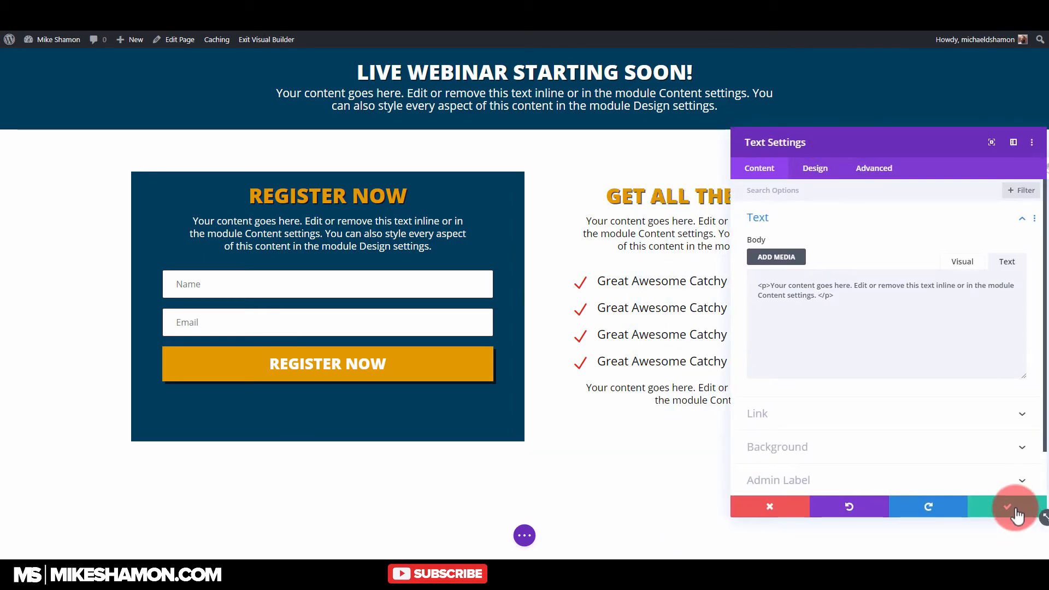
pyautogui.click(1008, 507)
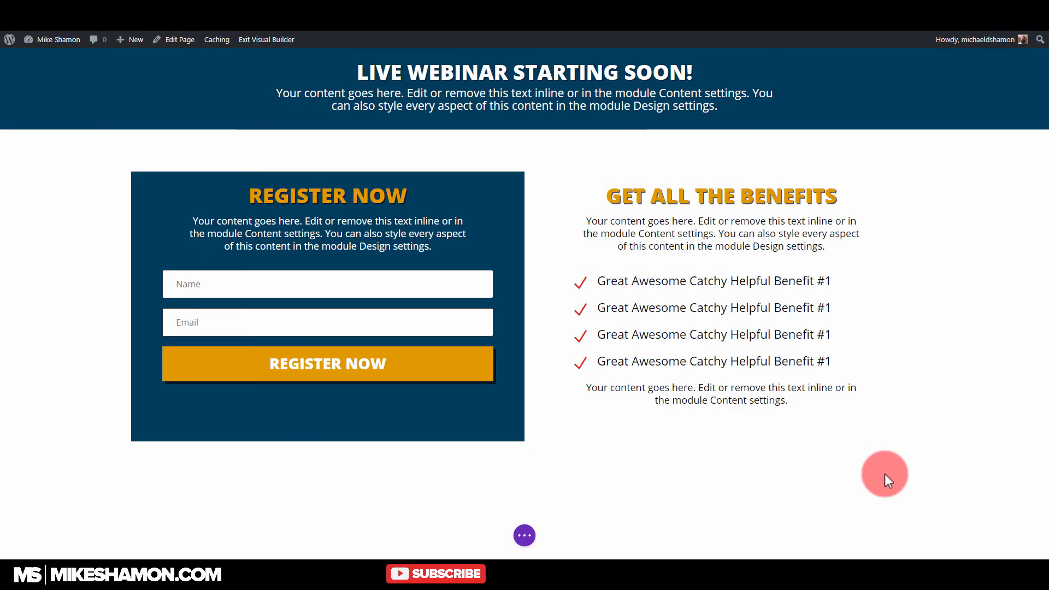
# Set the top padding of the text module below the benefits list to 16px and its bottom padding to 0px, and save
pyautogui.click(701, 382)
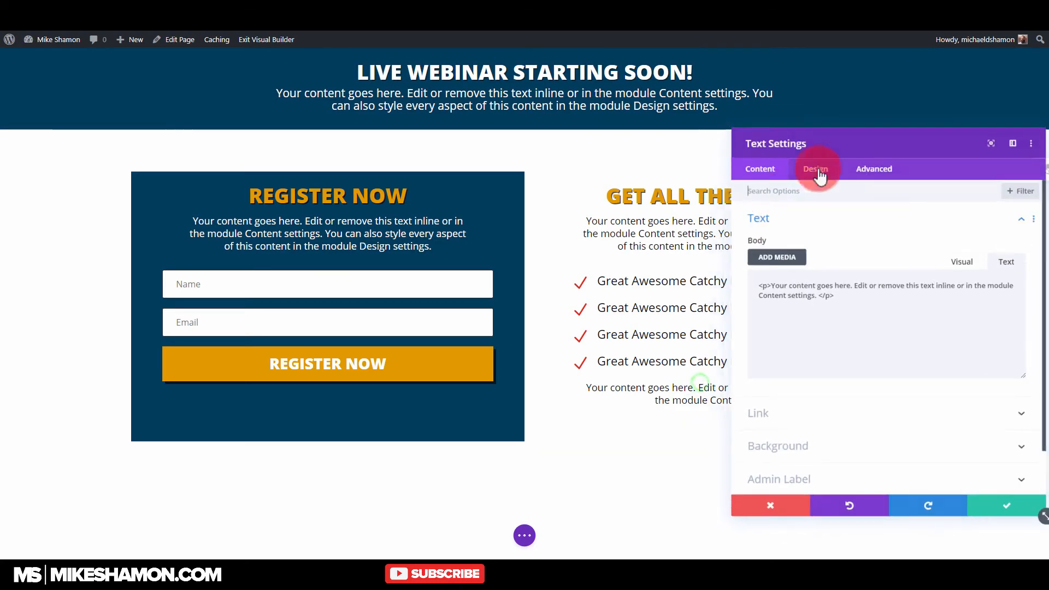
pyautogui.click(817, 170)
pyautogui.click(788, 322)
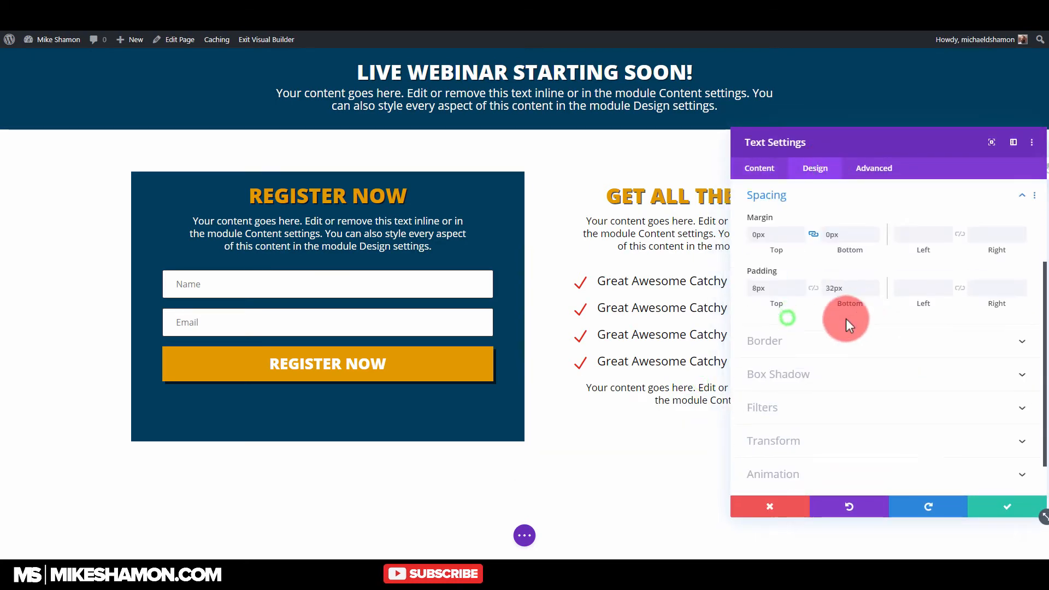
pyautogui.moveTo(765, 288); pyautogui.dragTo(706, 291)
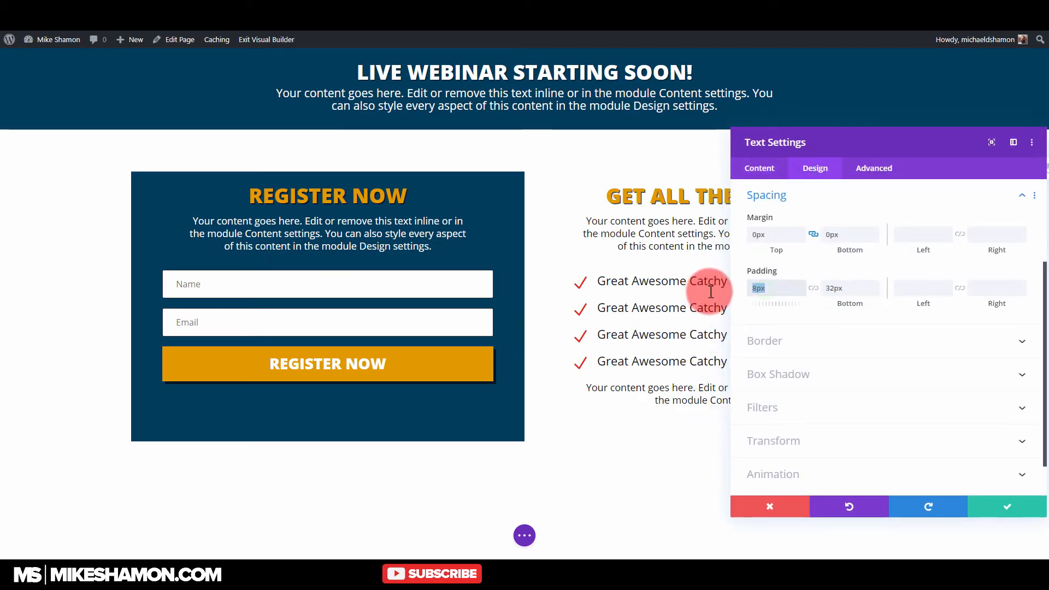
pyautogui.click(784, 291)
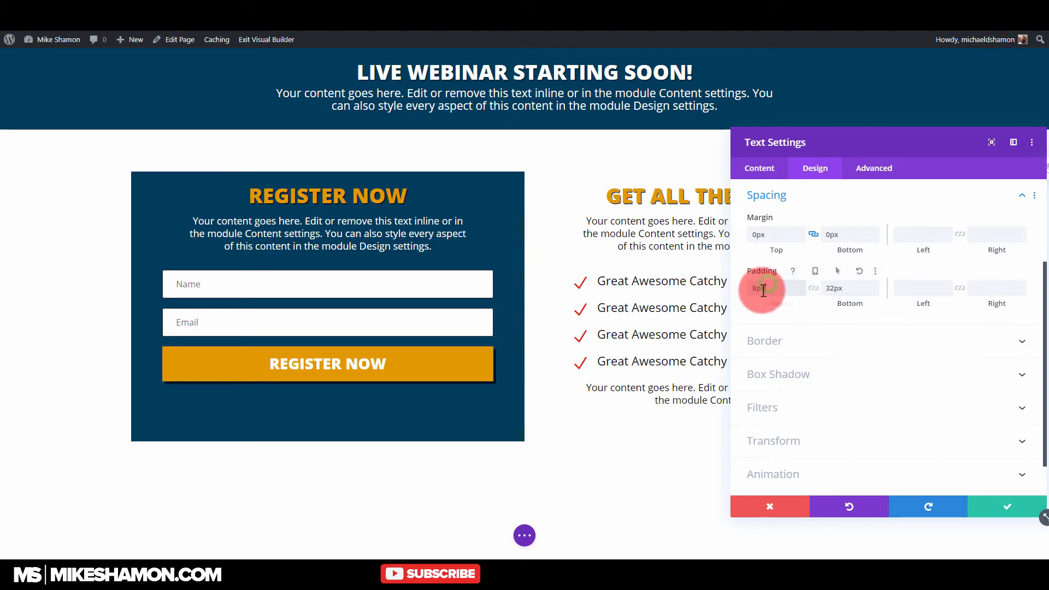
pyautogui.doubleClick(787, 294)
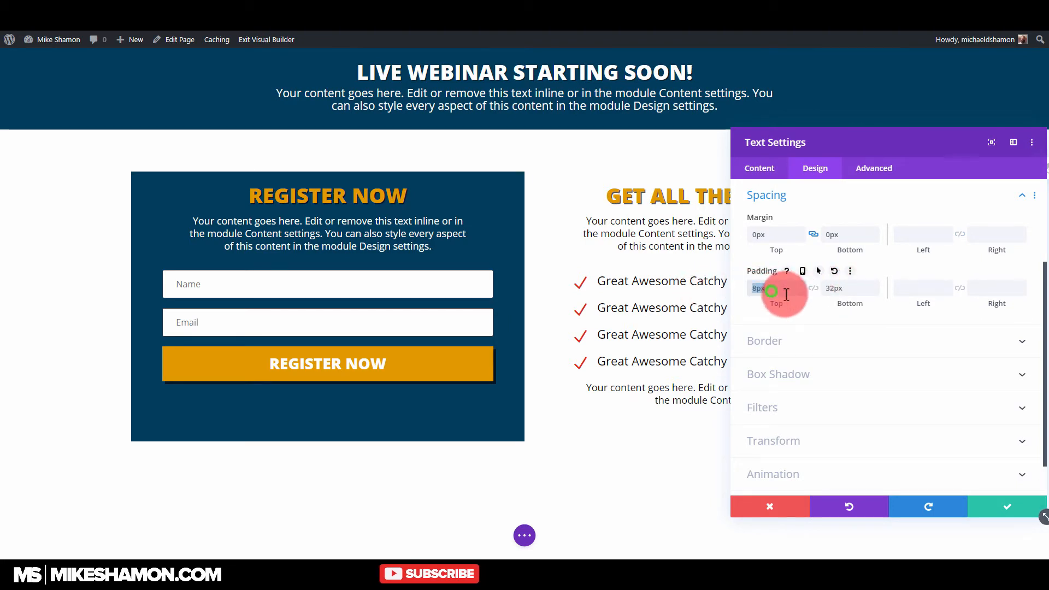
pyautogui.write('32px')
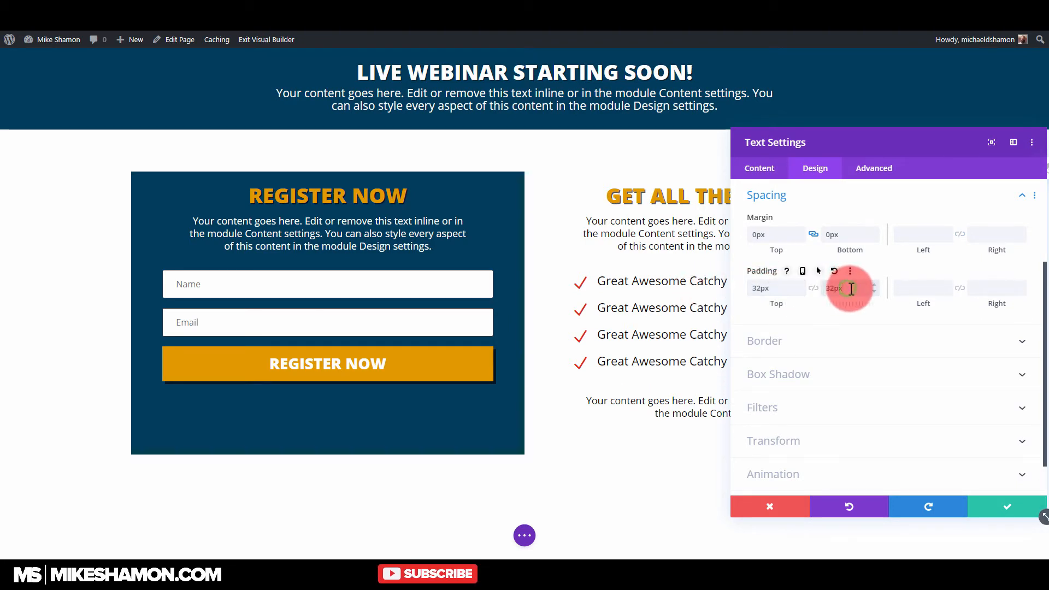
pyautogui.doubleClick(854, 293)
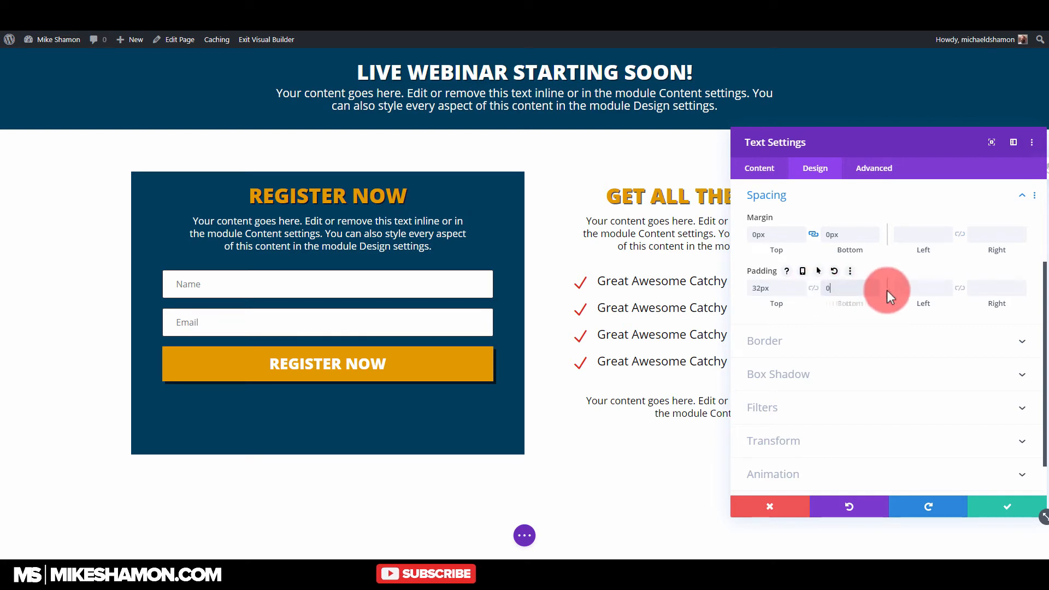
pyautogui.write('0px')
pyautogui.doubleClick(787, 287)
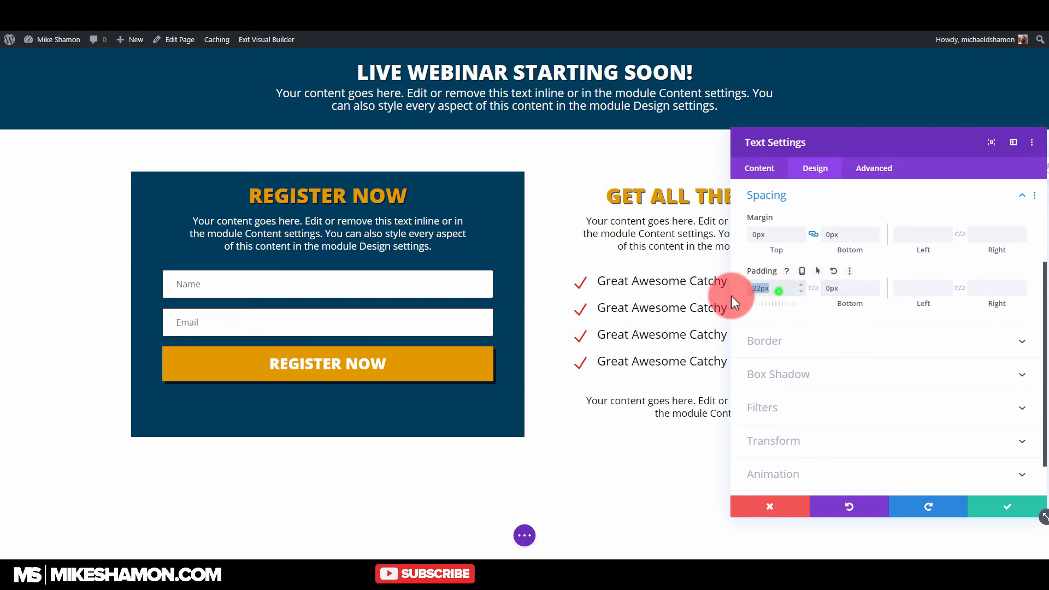
pyautogui.write('16')
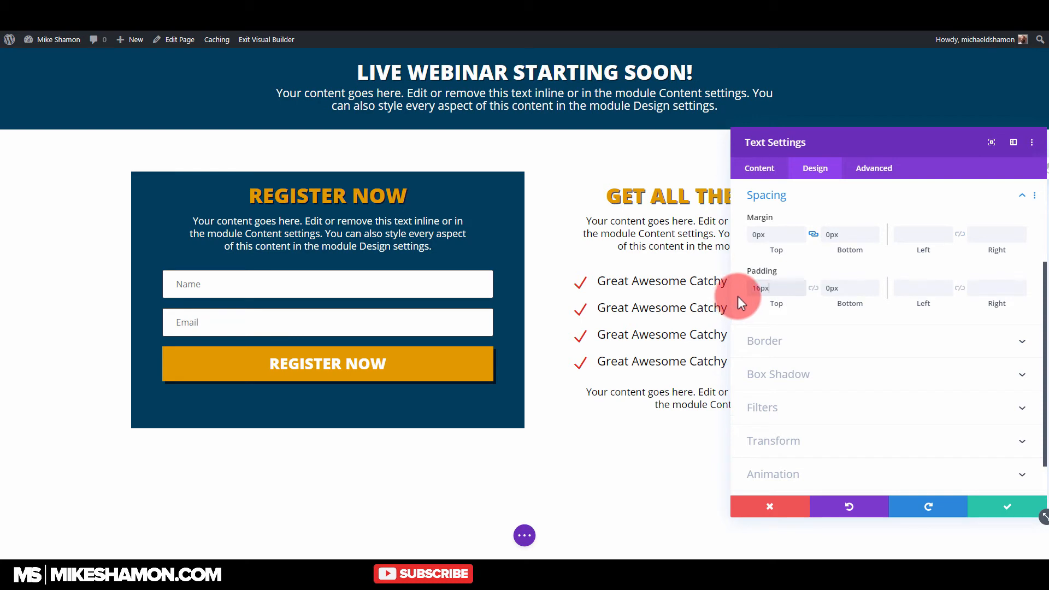
pyautogui.click(1002, 506)
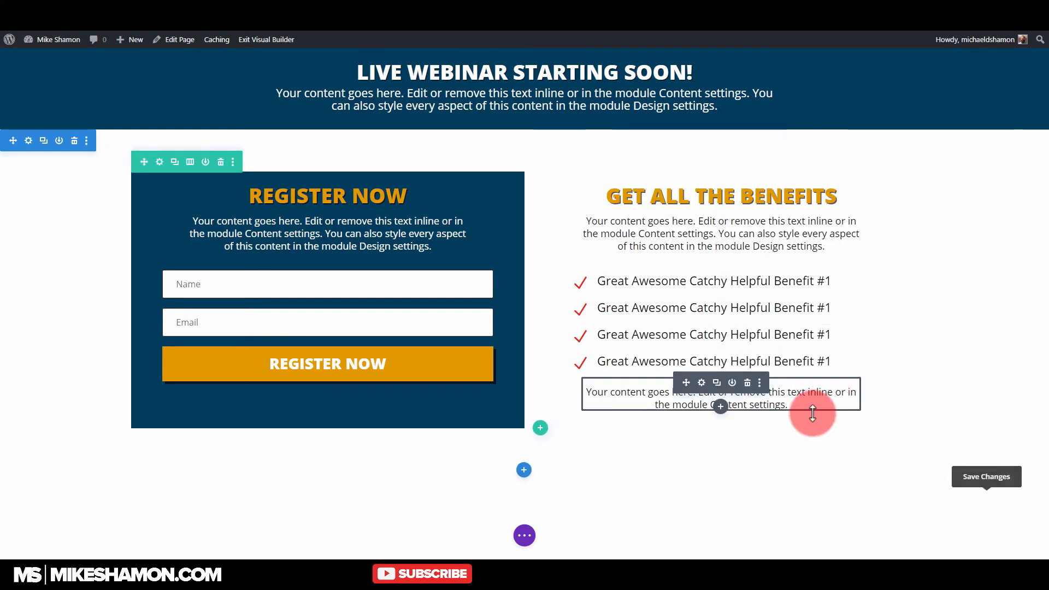
# Enable the checked-box icon for the sign-up form's Register Now button in the Email Optin design settings
pyautogui.click(527, 536)
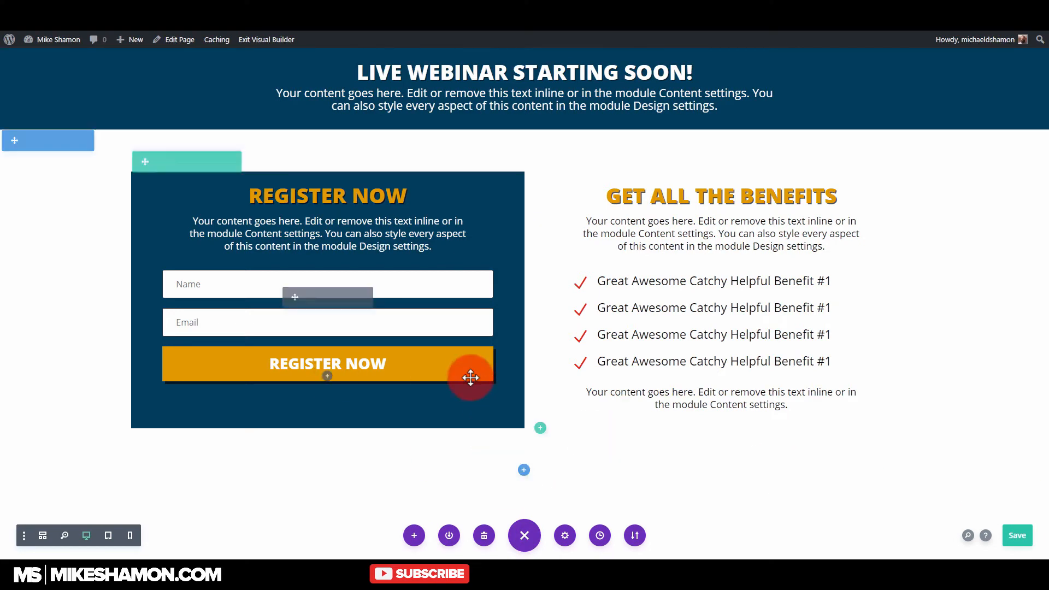
pyautogui.click(309, 298)
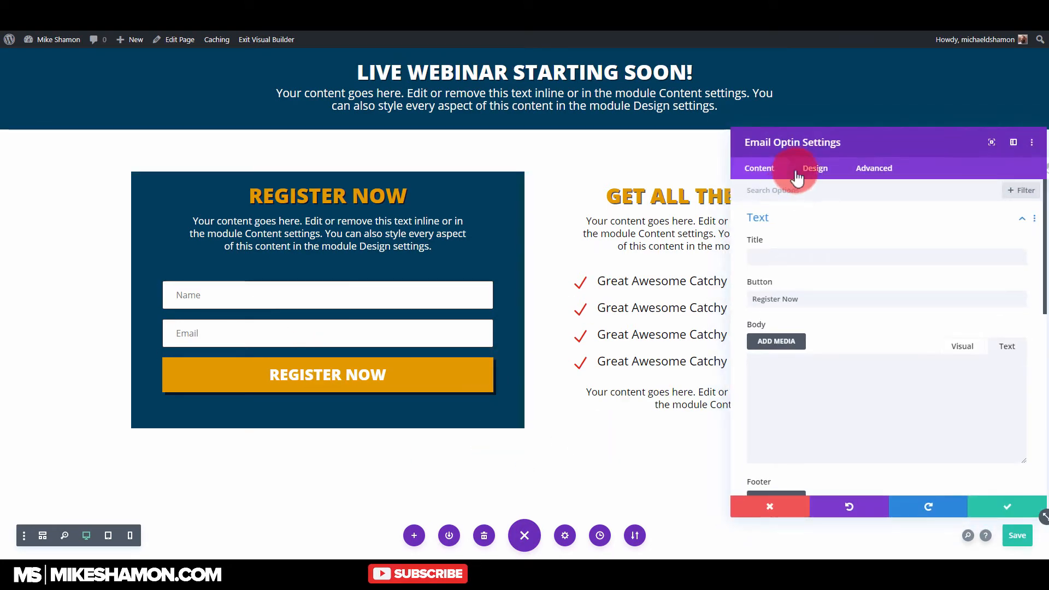
pyautogui.click(813, 169)
pyautogui.moveTo(808, 143); pyautogui.dragTo(689, 139)
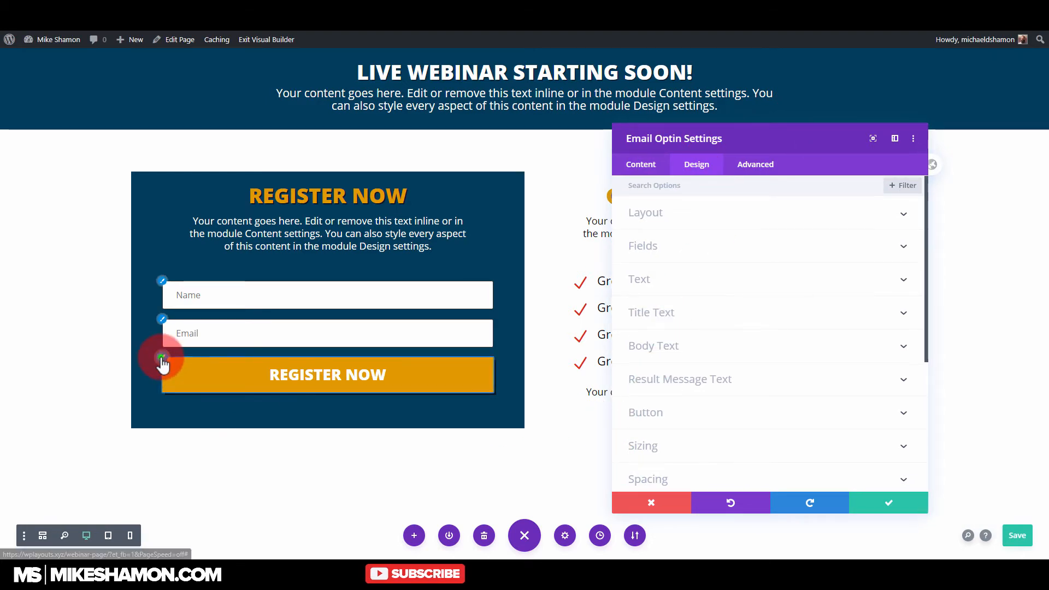
pyautogui.scroll(-5, 745, 325)
pyautogui.scroll(-10, 741, 350)
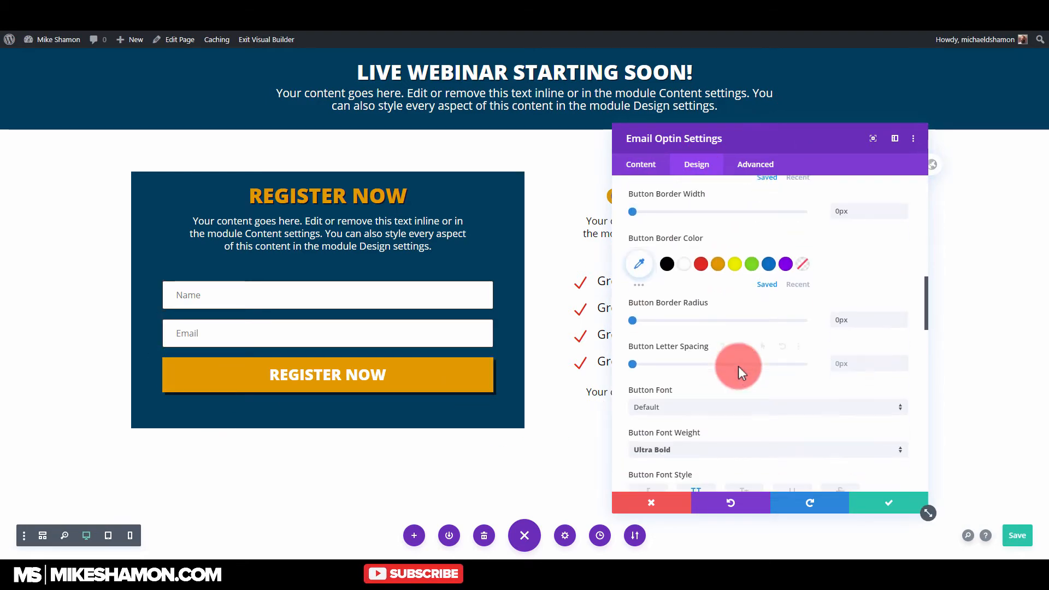
pyautogui.click(656, 268)
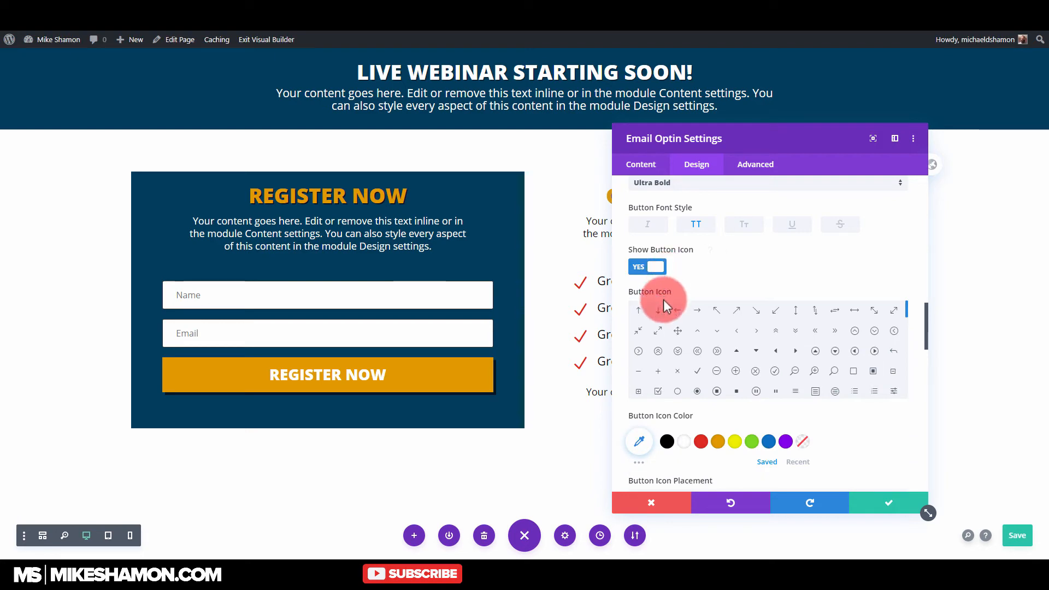
pyautogui.click(667, 391)
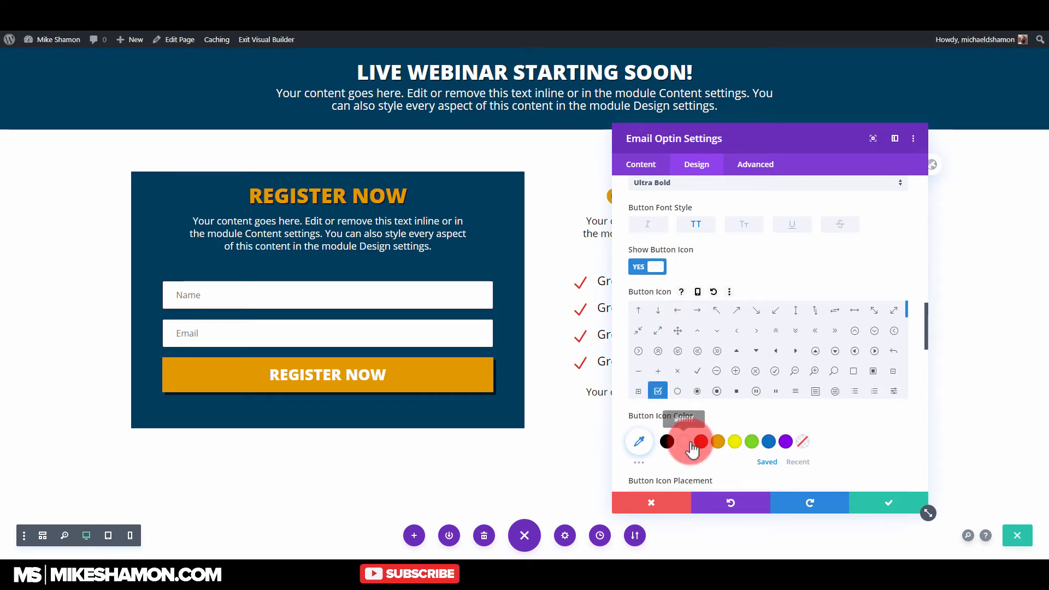
# Make the Register Now button's icon white, place it on the left, and show it permanently instead of only on hover
pyautogui.scroll(-2, 699, 328)
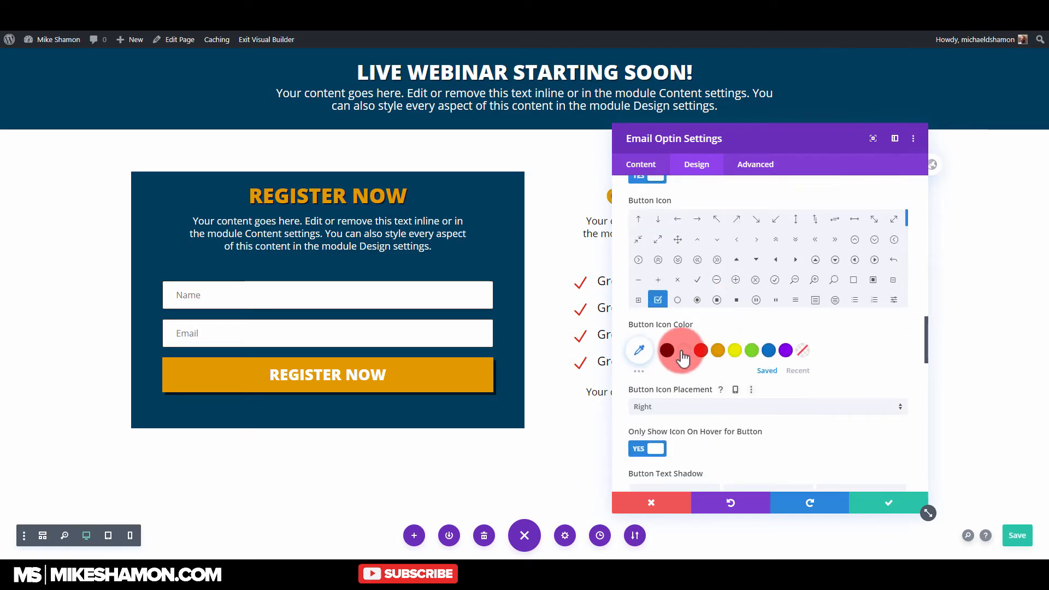
pyautogui.scroll(-2, 678, 361)
pyautogui.scroll(5, 688, 415)
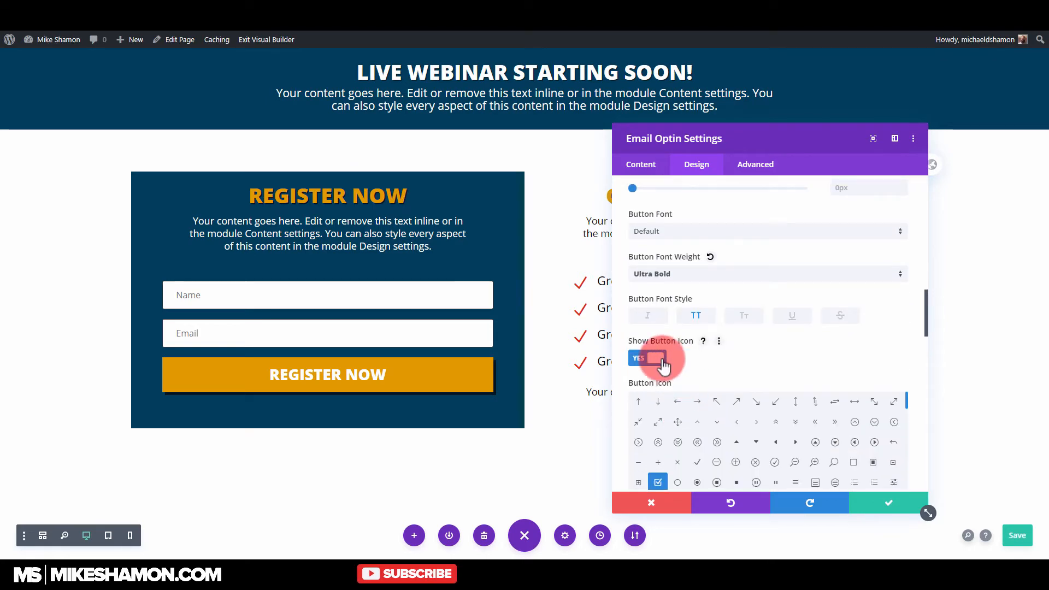
pyautogui.scroll(-2, 686, 372)
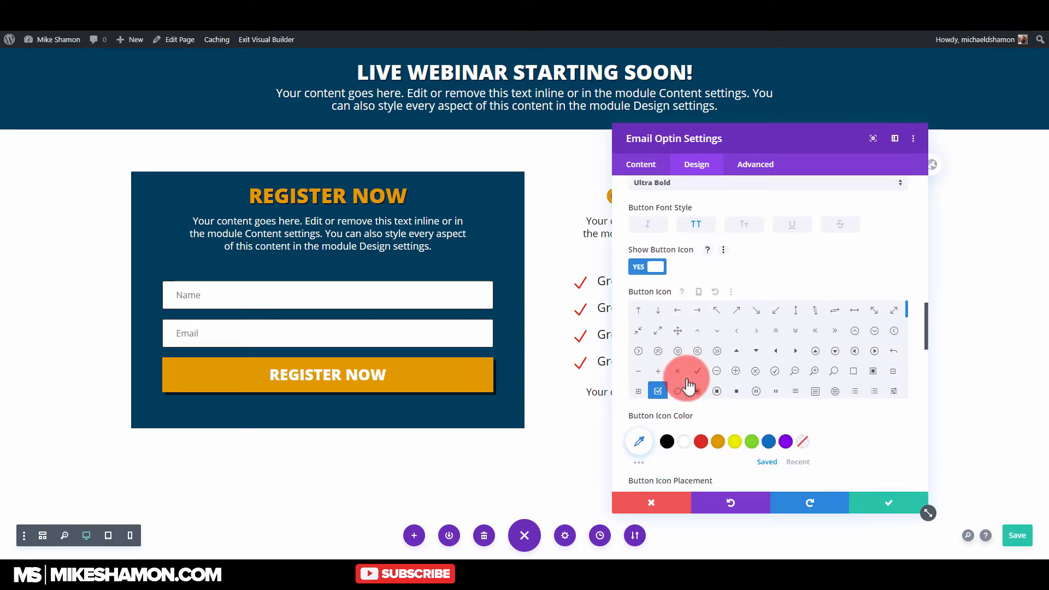
pyautogui.scroll(-2, 680, 426)
pyautogui.click(684, 354)
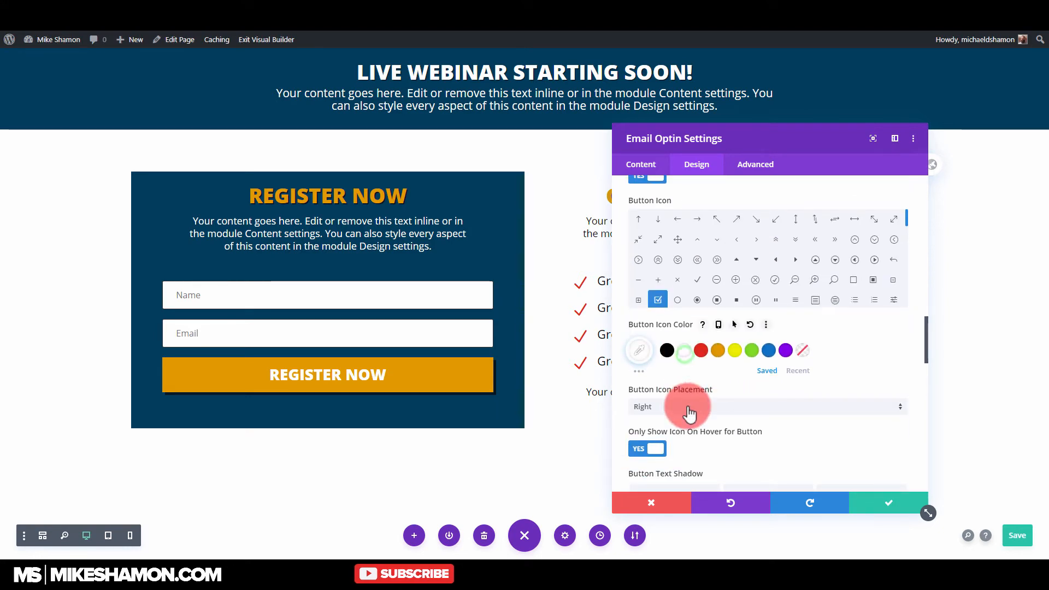
pyautogui.click(689, 414)
pyautogui.click(679, 434)
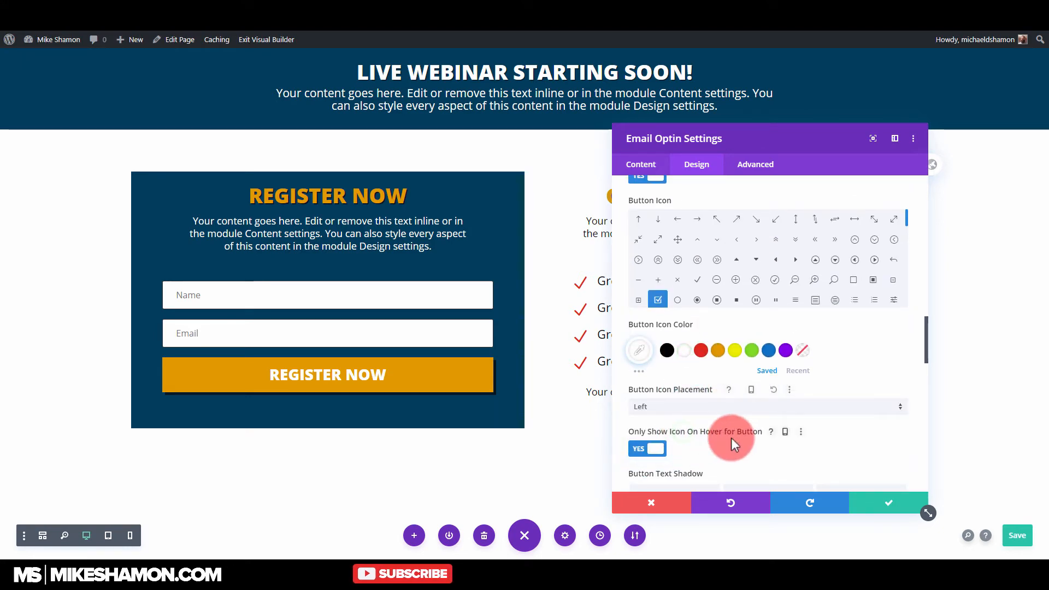
pyautogui.scroll(-2, 693, 429)
pyautogui.click(659, 360)
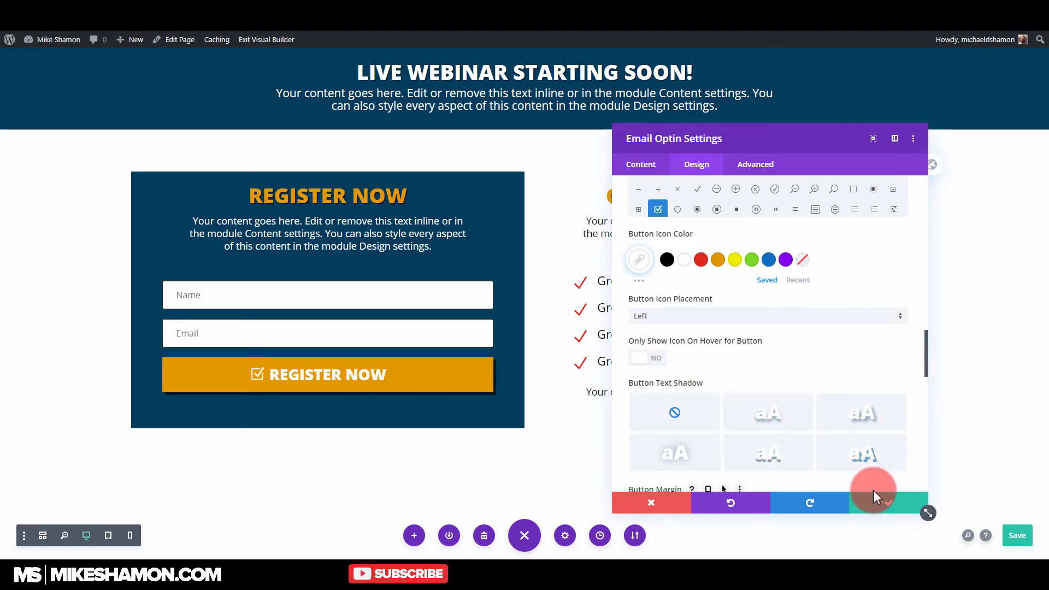
# Apply the hard lower-right text shadow to the button, with 0.05em horizontal and vertical lengths and color rgba(0,0,0,0.69)
pyautogui.click(863, 452)
pyautogui.scroll(-4, 693, 412)
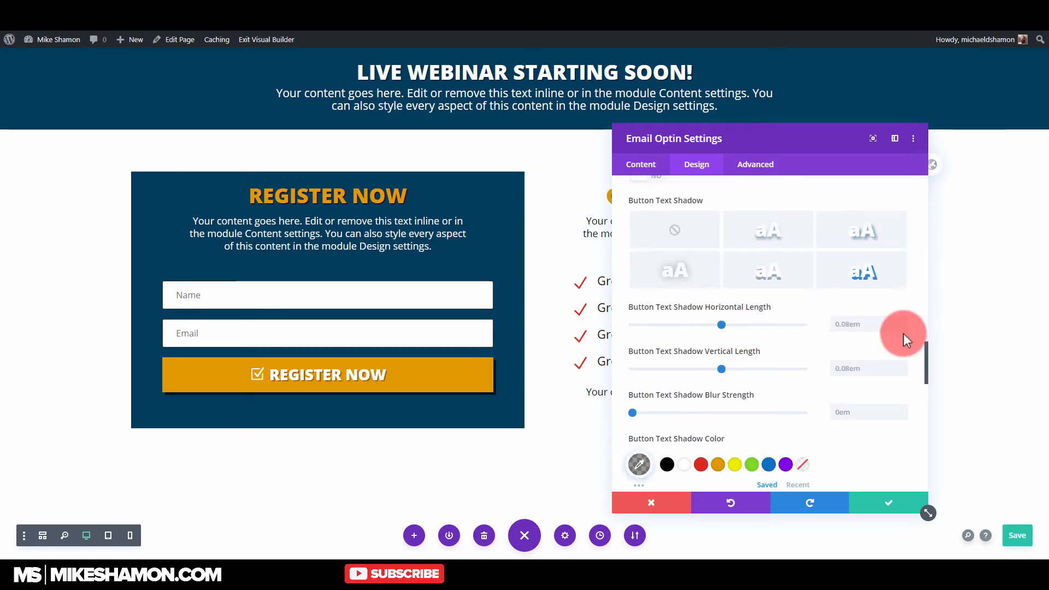
pyautogui.click(903, 327)
pyautogui.click(904, 326)
pyautogui.click(903, 327)
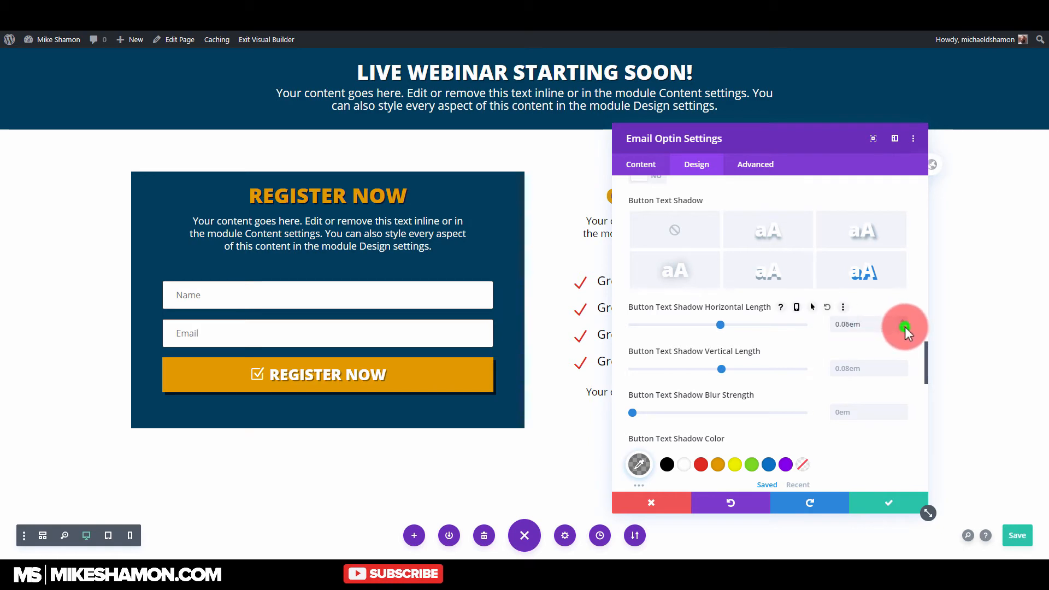
pyautogui.click(904, 375)
pyautogui.click(905, 375)
pyautogui.click(905, 375)
pyautogui.click(645, 465)
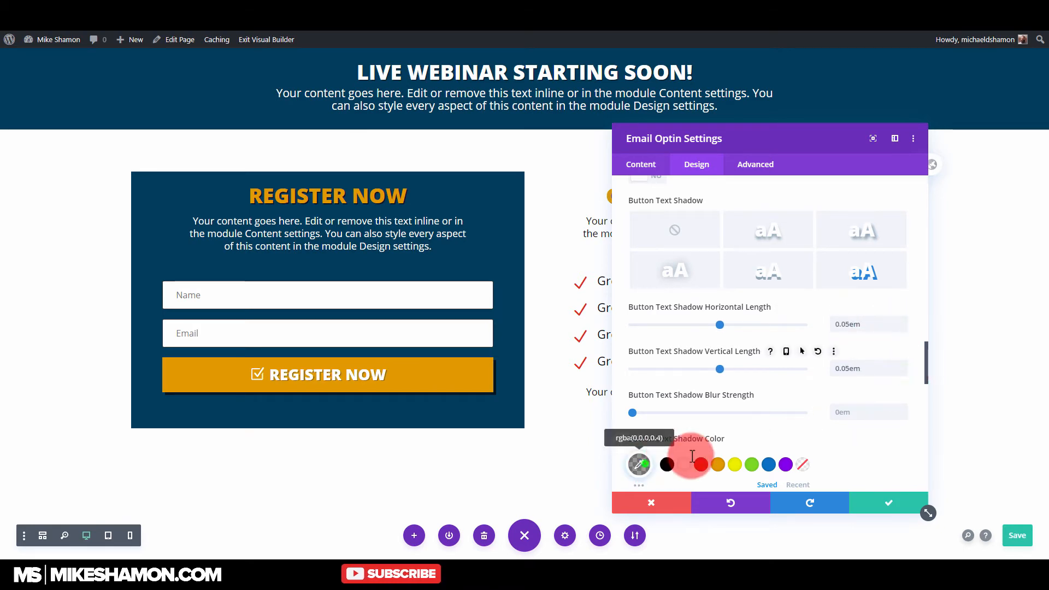
pyautogui.scroll(-2, 801, 432)
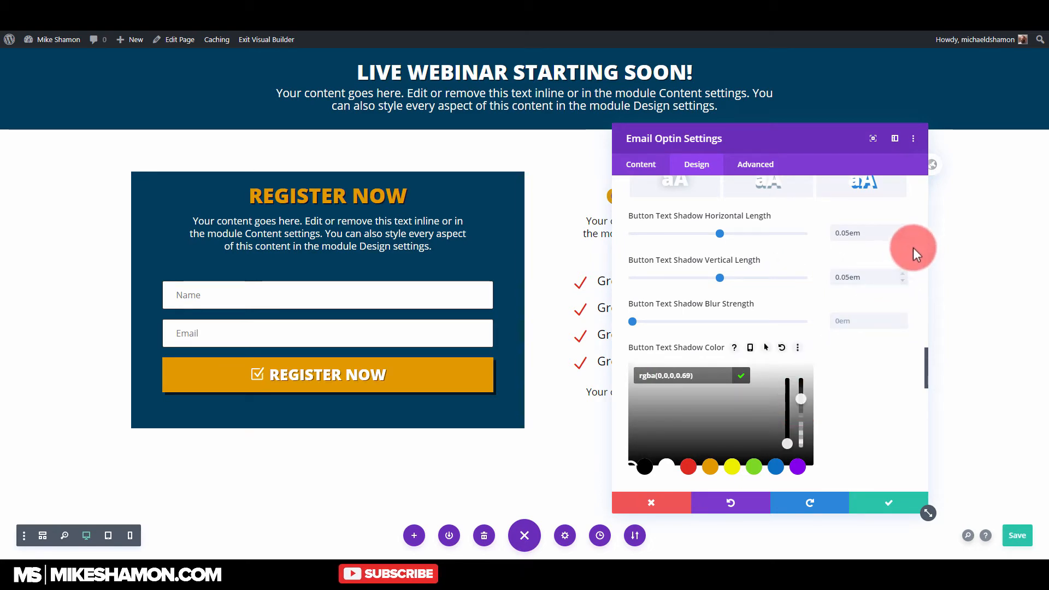
# Set the button text shadow's horizontal and vertical lengths to 0.08em and save the Email Optin settings
pyautogui.click(903, 237)
pyautogui.click(904, 237)
pyautogui.click(903, 237)
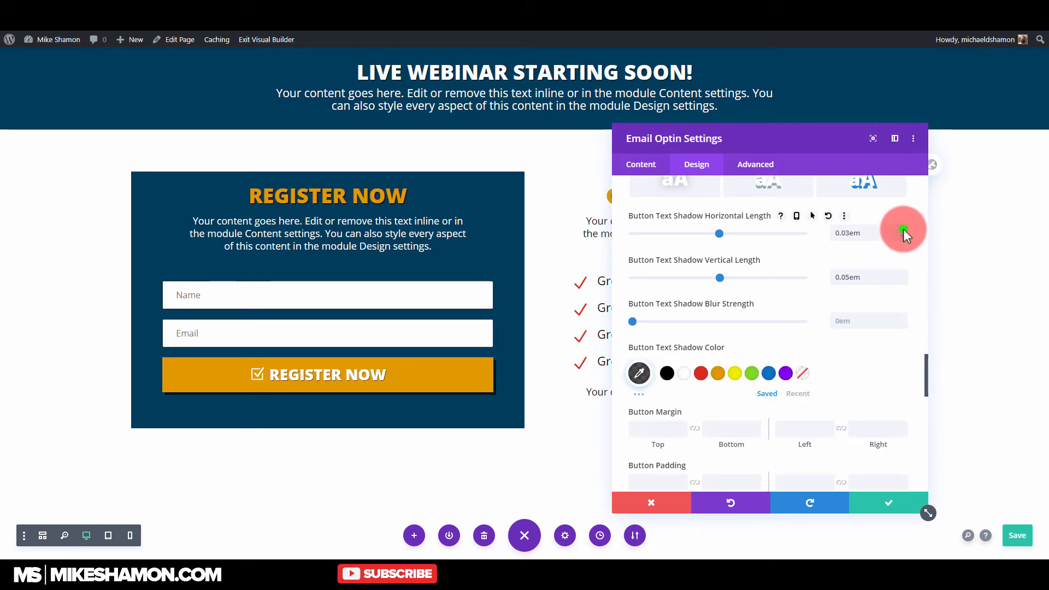
pyautogui.click(903, 229)
pyautogui.click(904, 273)
pyautogui.click(904, 273)
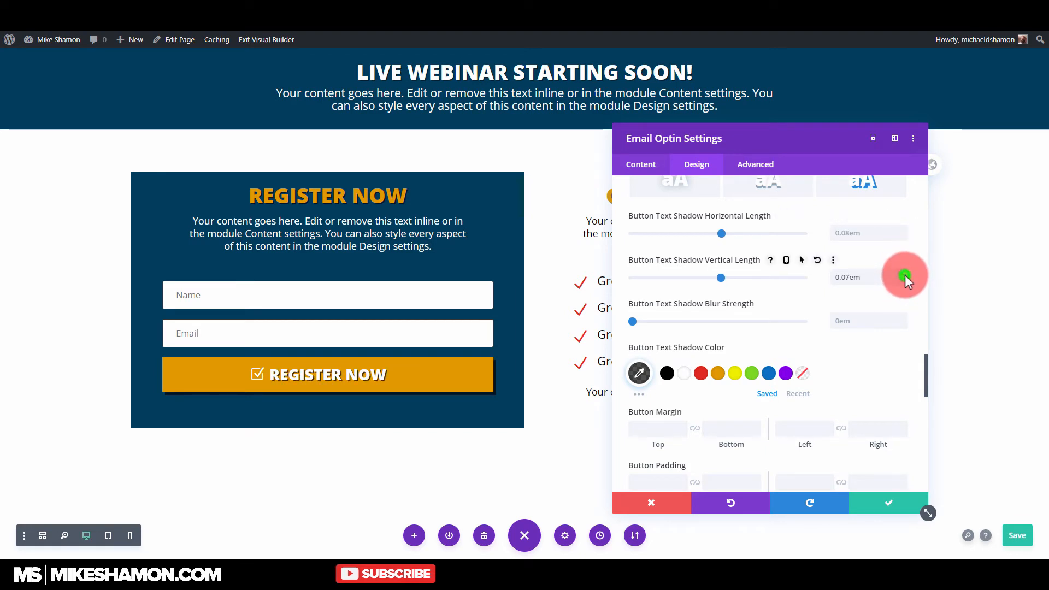
pyautogui.click(904, 273)
pyautogui.click(904, 273)
pyautogui.click(903, 281)
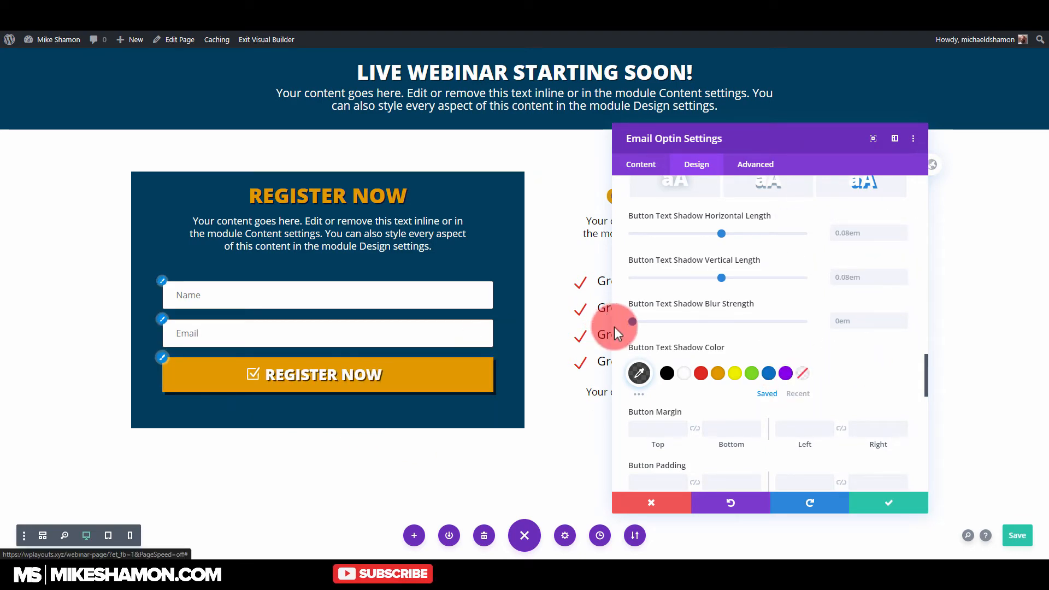
pyautogui.scroll(-3, 780, 414)
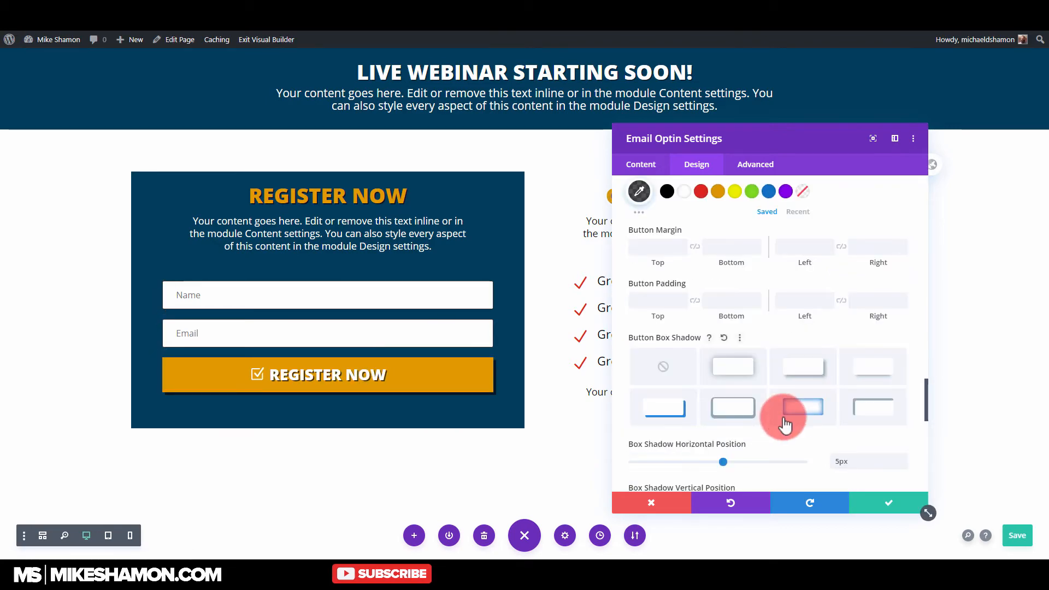
pyautogui.scroll(5, 779, 415)
pyautogui.scroll(10, 784, 418)
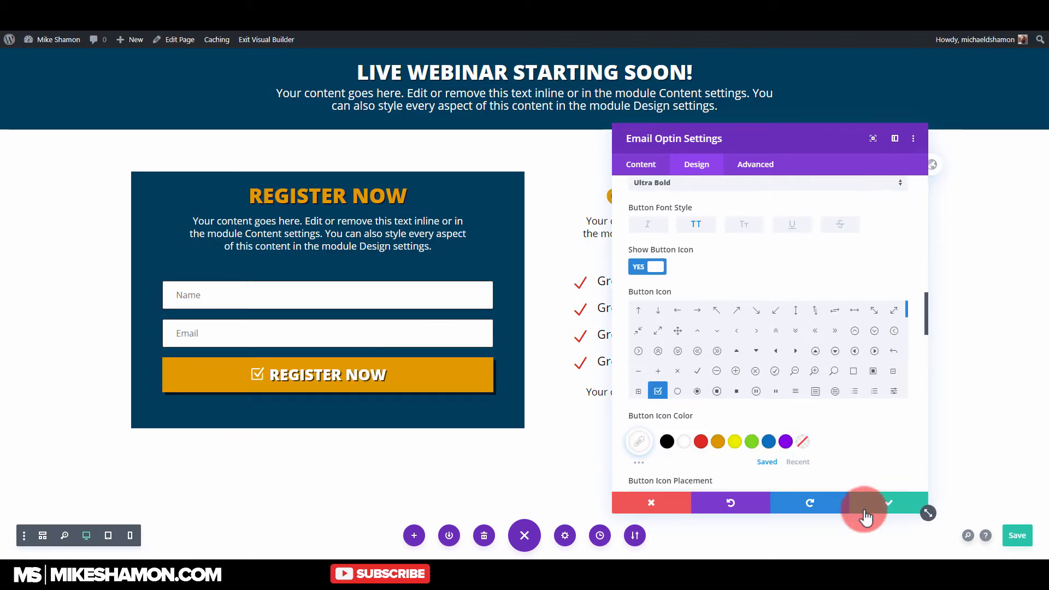
pyautogui.click(887, 508)
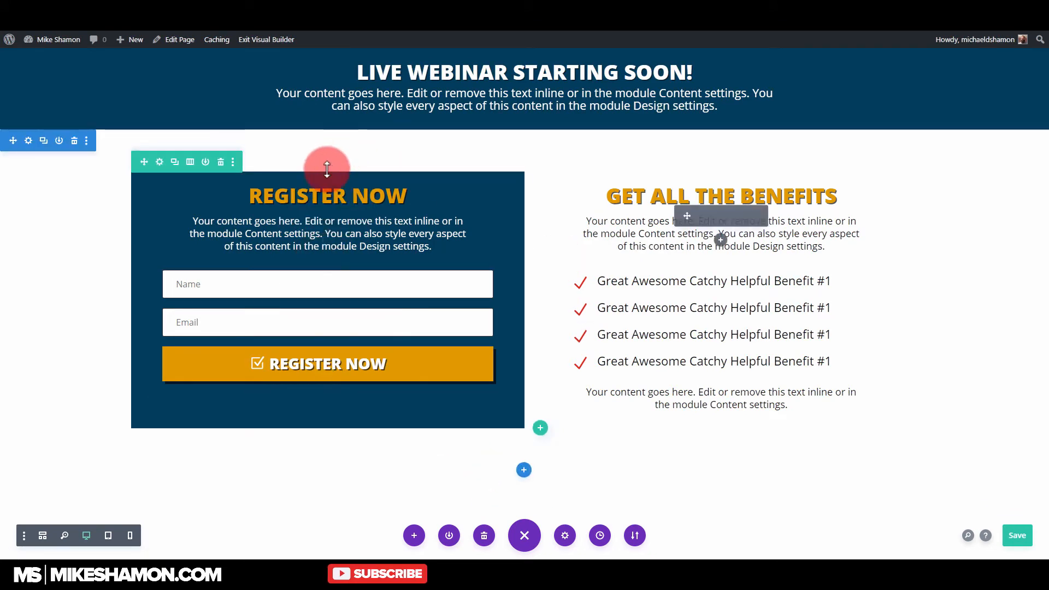
# Change the text shadow color of the Register Now heading to white
pyautogui.click(309, 196)
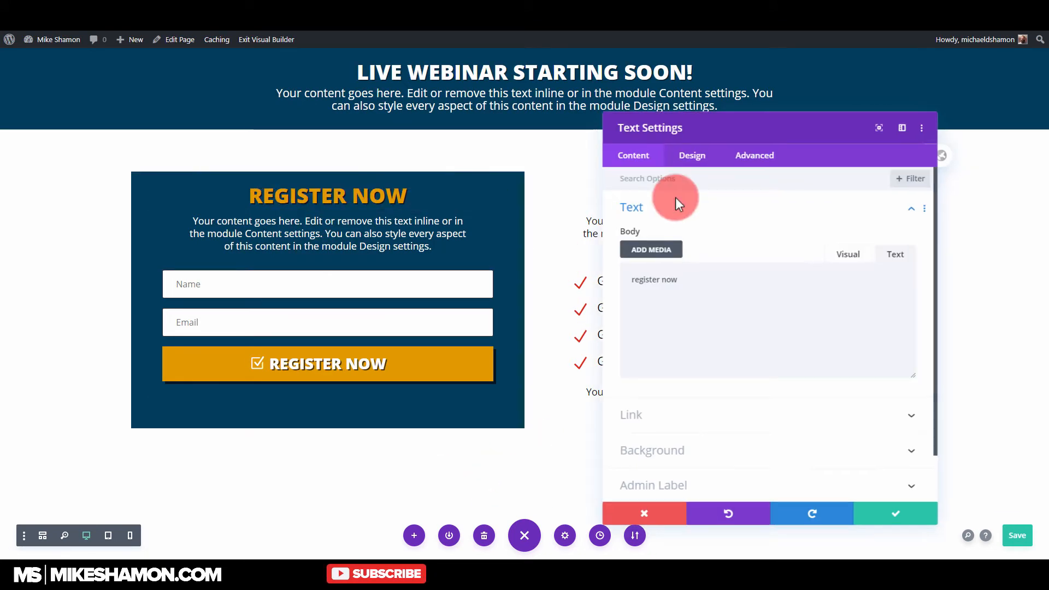
pyautogui.click(705, 168)
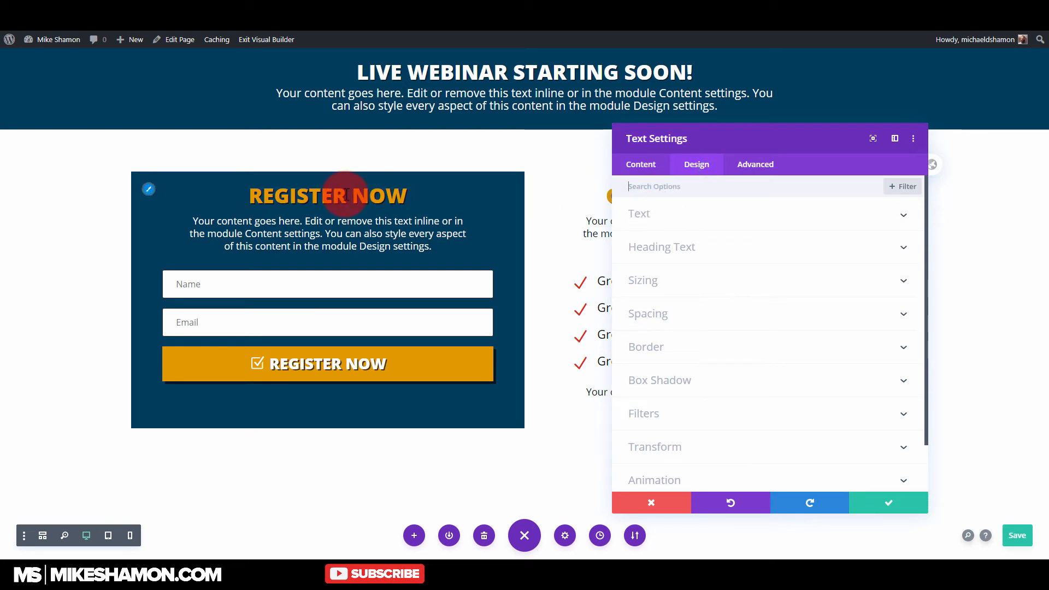
pyautogui.click(664, 216)
pyautogui.scroll(-10, 765, 341)
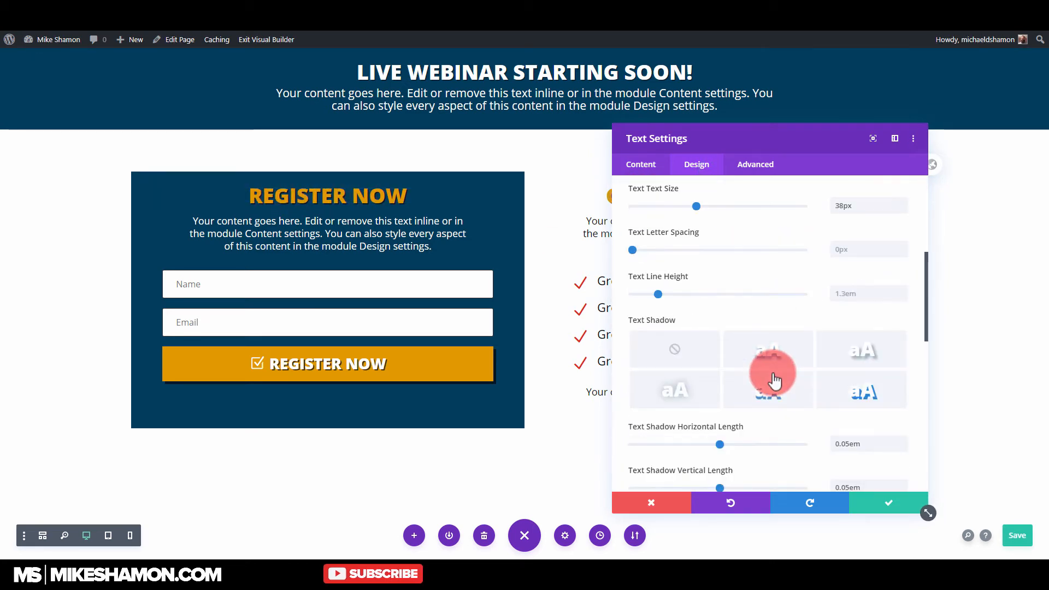
pyautogui.click(686, 403)
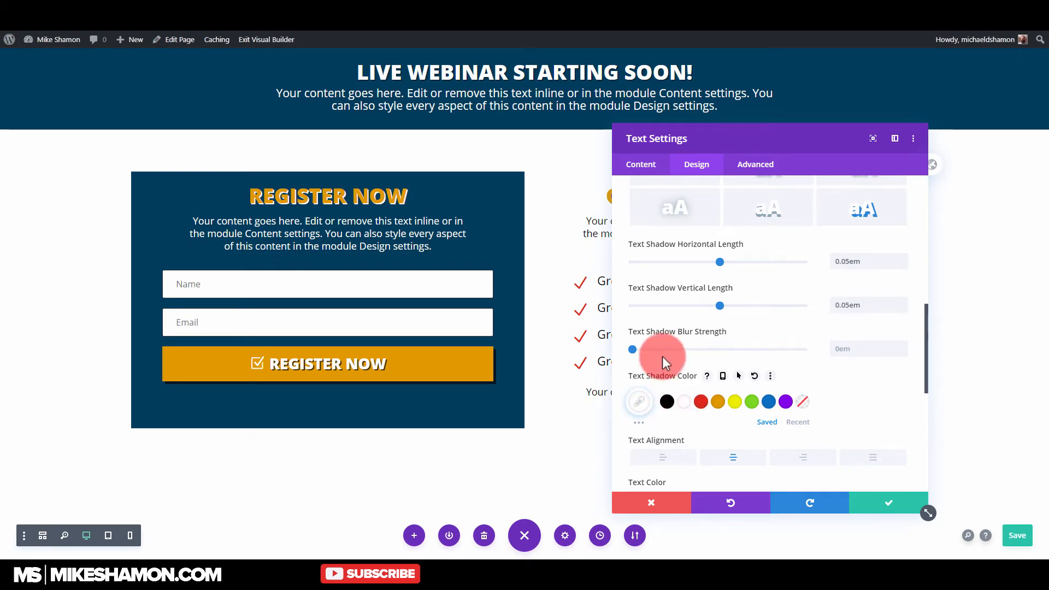
# Set the Register Now heading's text shadow to 0.03em vertical and 0.02em horizontal length, and save
pyautogui.click(903, 309)
pyautogui.click(903, 309)
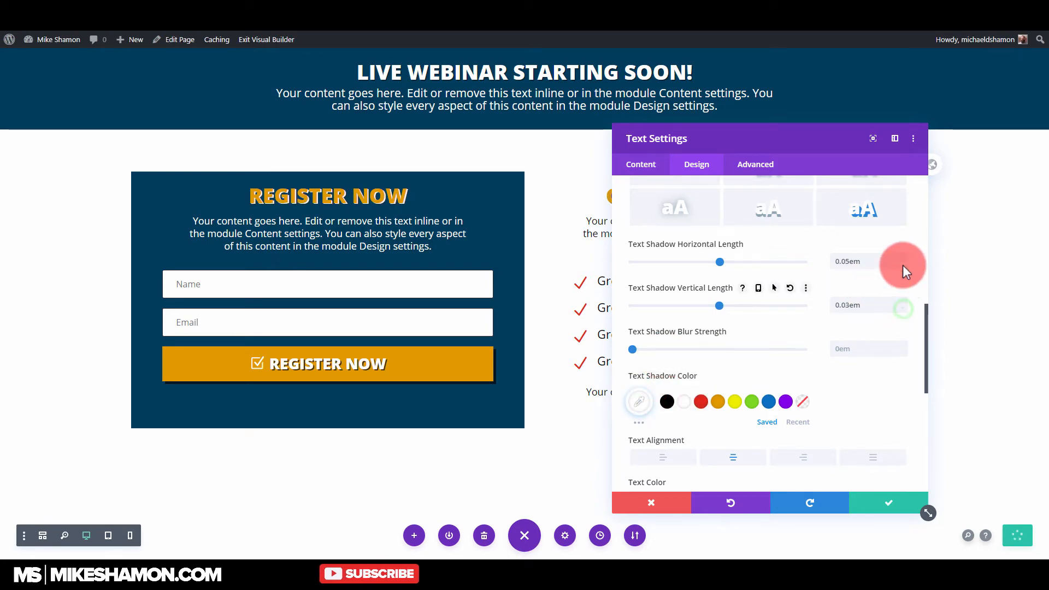
pyautogui.click(903, 266)
pyautogui.click(903, 266)
pyautogui.click(903, 266)
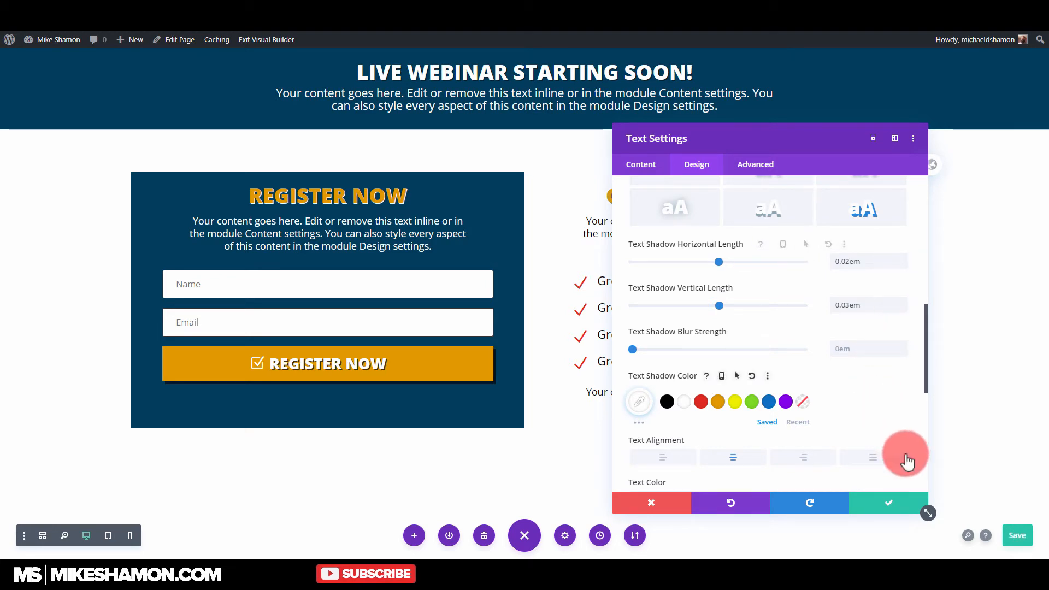
pyautogui.click(892, 504)
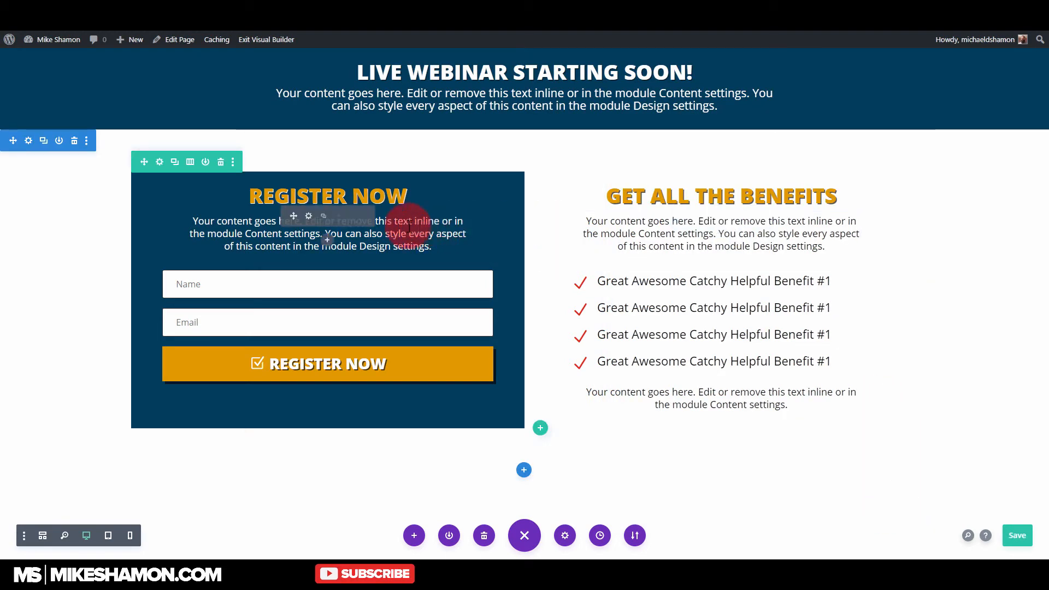
# Insert a Countdown Timer module between the intro text under Register Now and the sign-up form
pyautogui.click(328, 242)
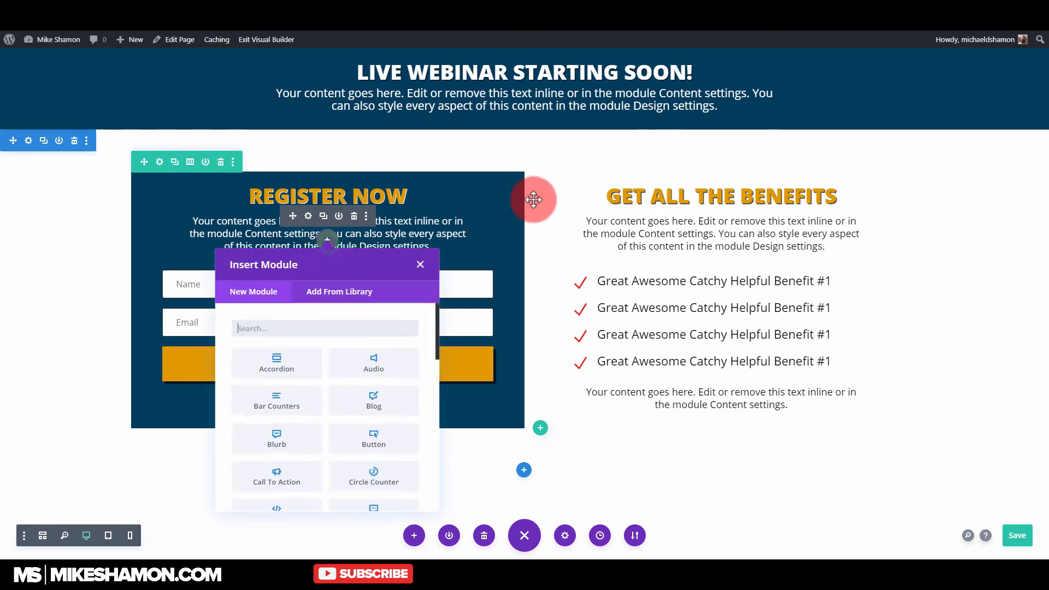
pyautogui.click(299, 324)
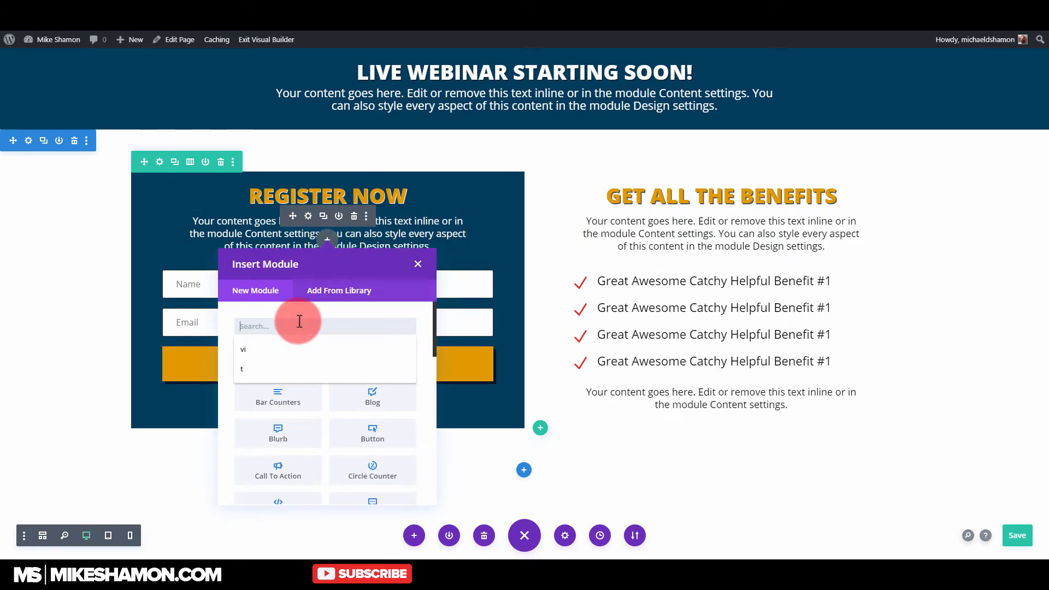
pyautogui.write('cou')
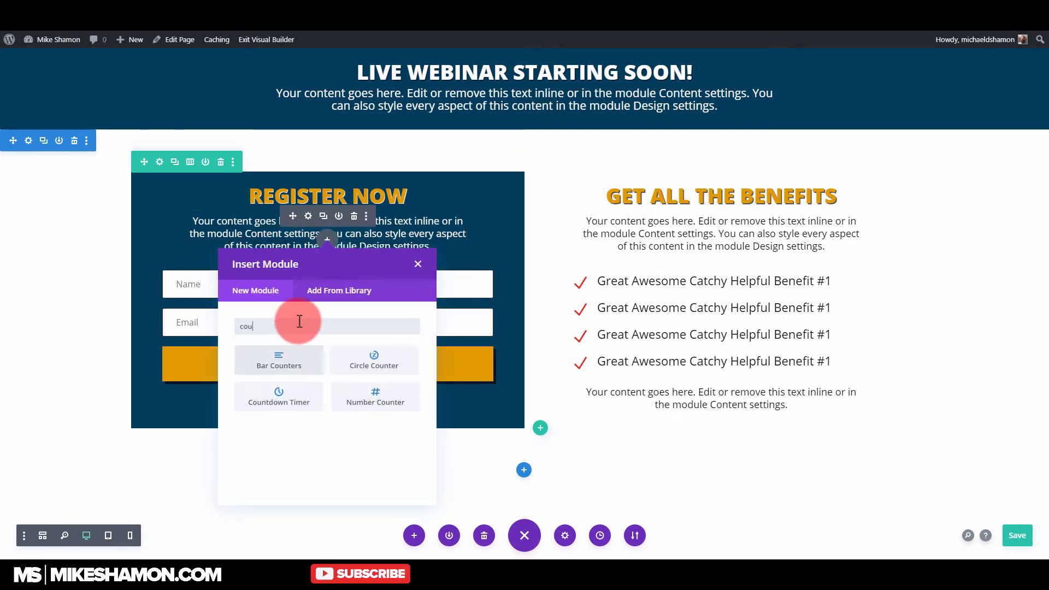
pyautogui.click(298, 401)
# Set the countdown timer's target date to March 28, 2020, and collapse its text options
pyautogui.click(717, 261)
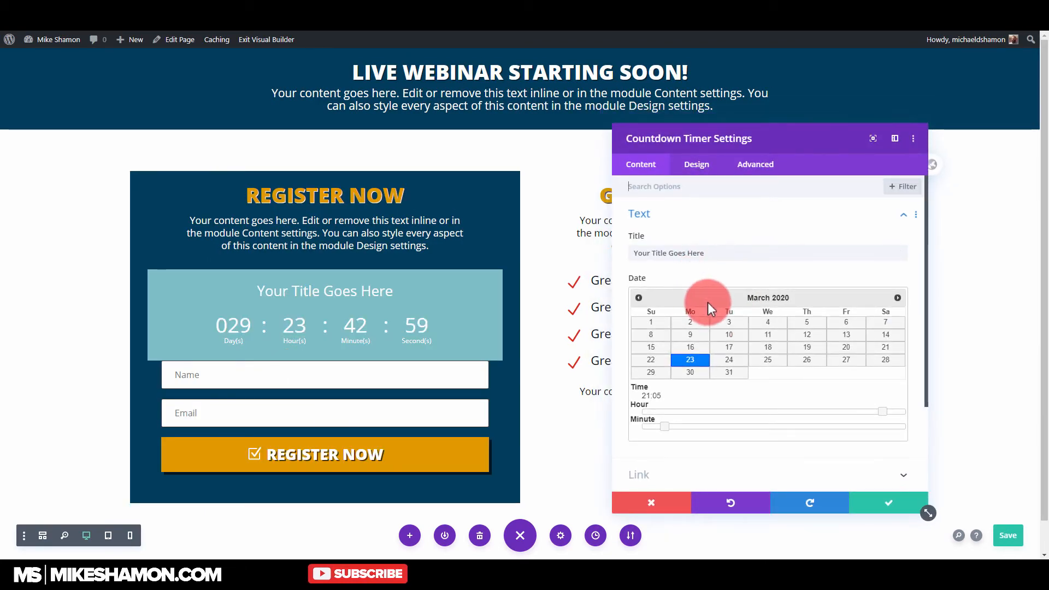
pyautogui.click(884, 361)
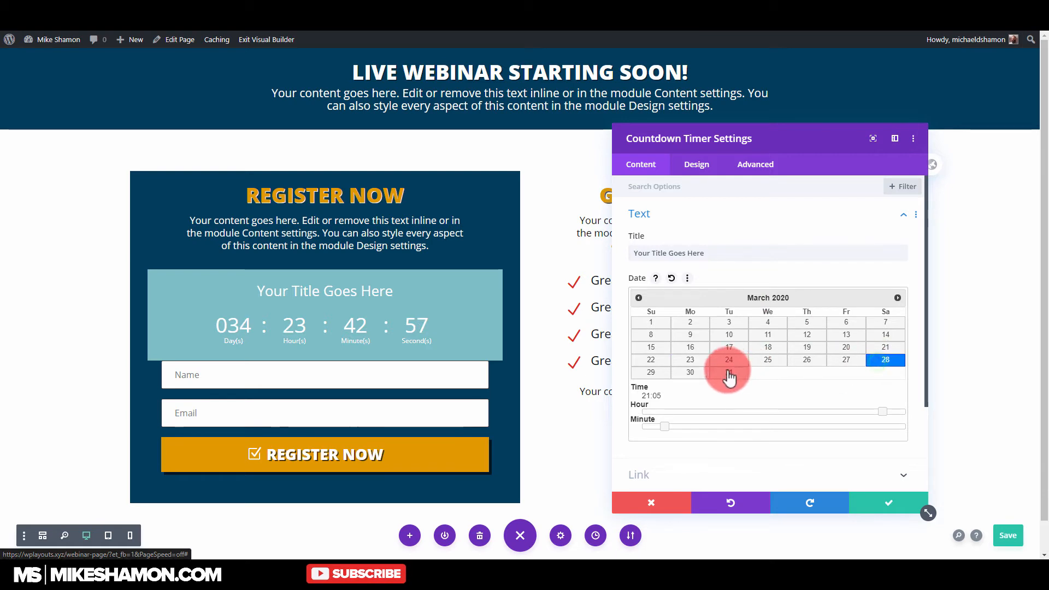
pyautogui.click(657, 214)
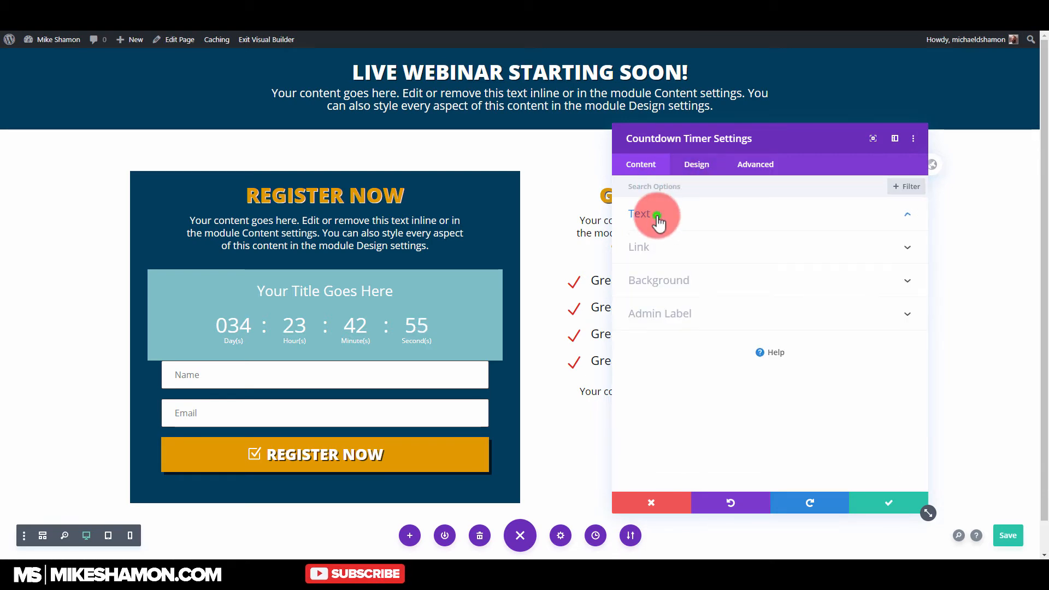
# Clear the whole title text of the countdown timer so that the title field is empty
pyautogui.click(680, 218)
pyautogui.doubleClick(755, 253)
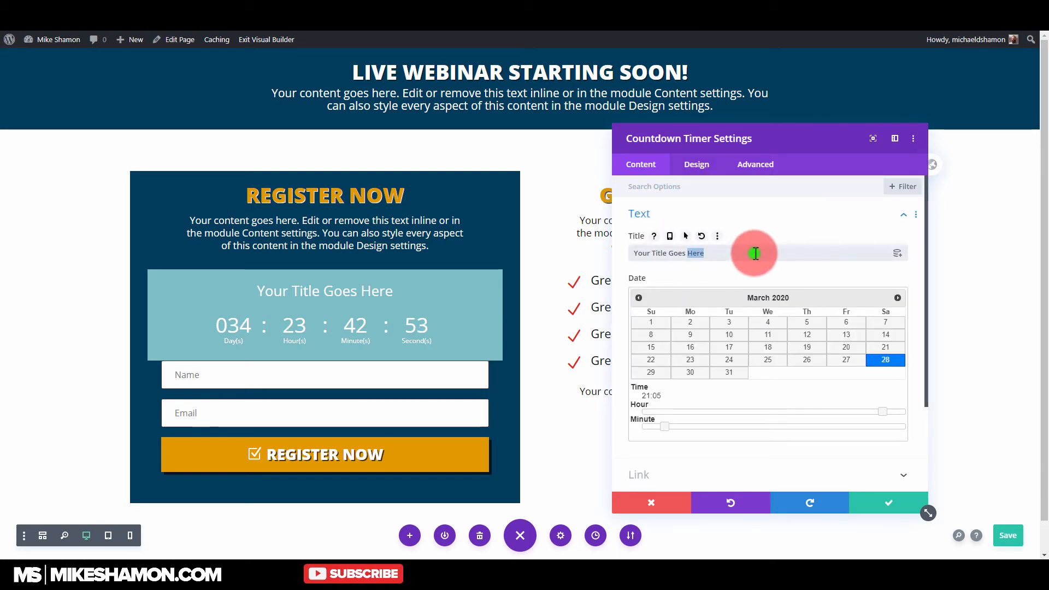
pyautogui.press('BackSpace')
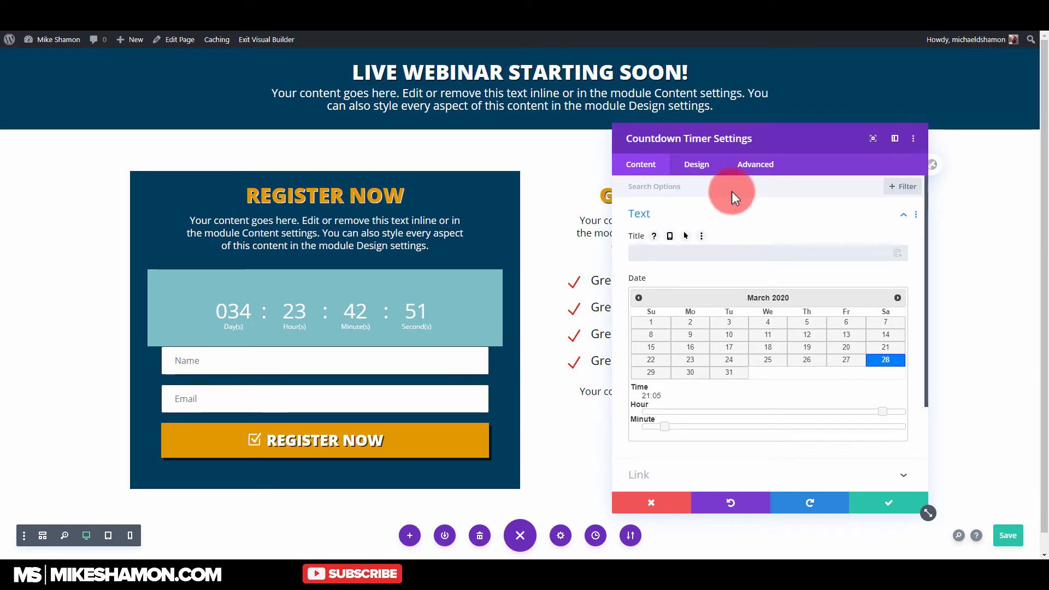
# Remove the background color from the countdown timer module
pyautogui.click(663, 215)
pyautogui.click(672, 252)
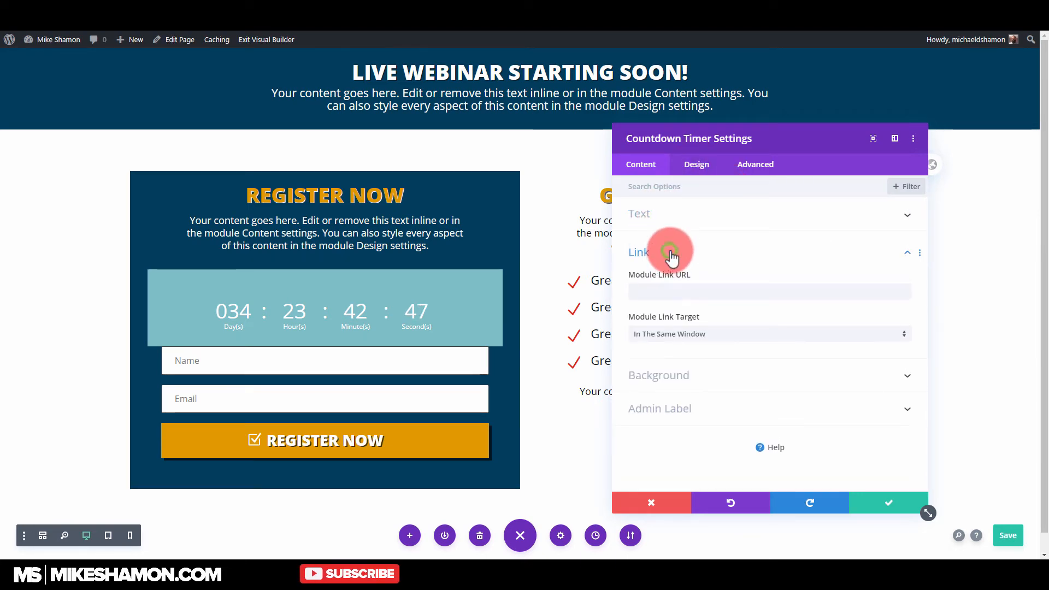
pyautogui.click(672, 251)
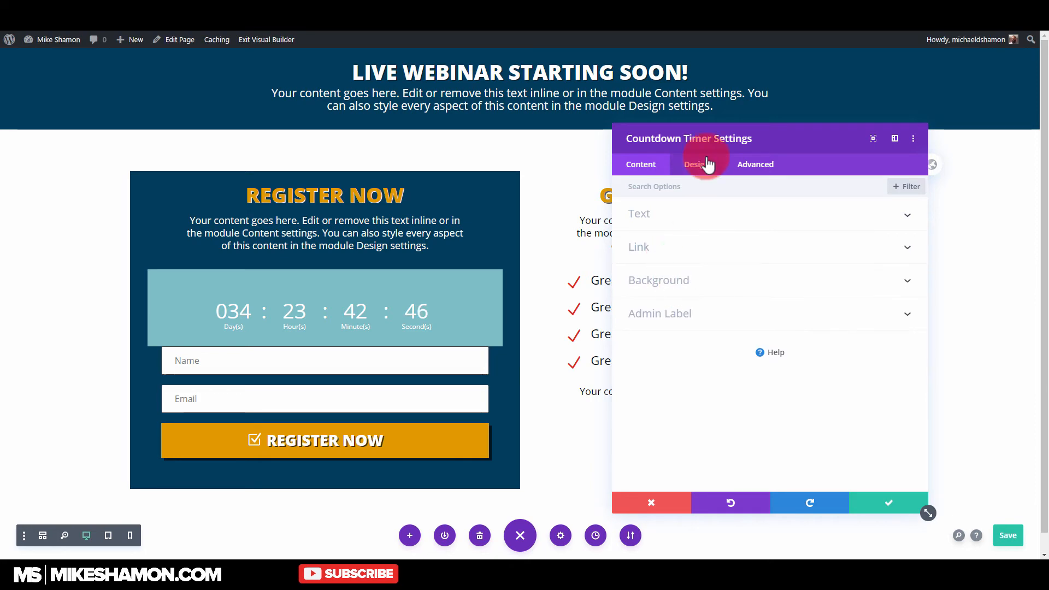
pyautogui.click(705, 281)
pyautogui.click(892, 273)
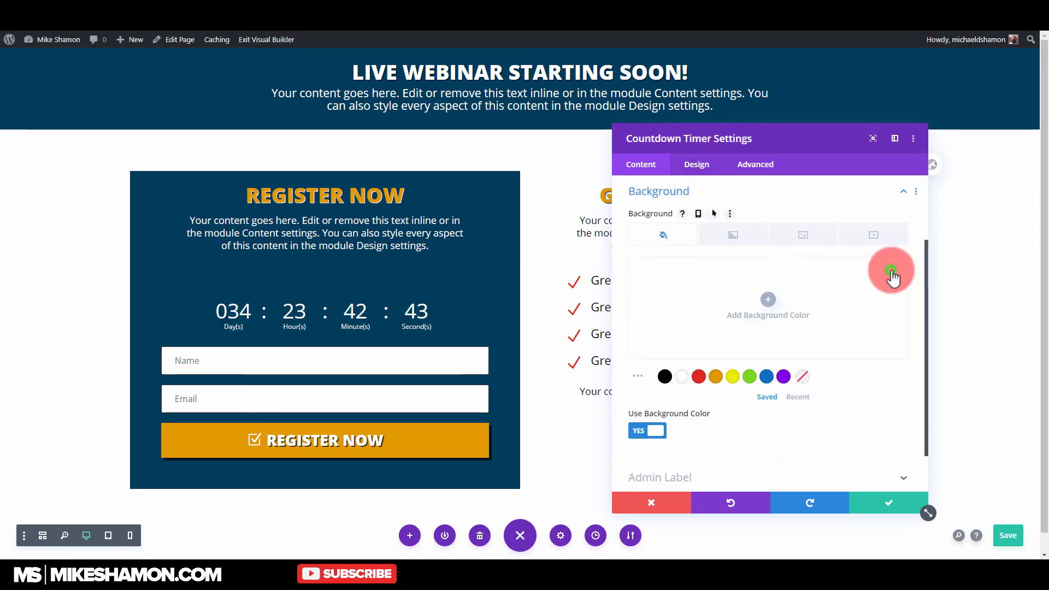
# Set the countdown timer's numbers to Ultra Bold font weight and white text color
pyautogui.click(697, 174)
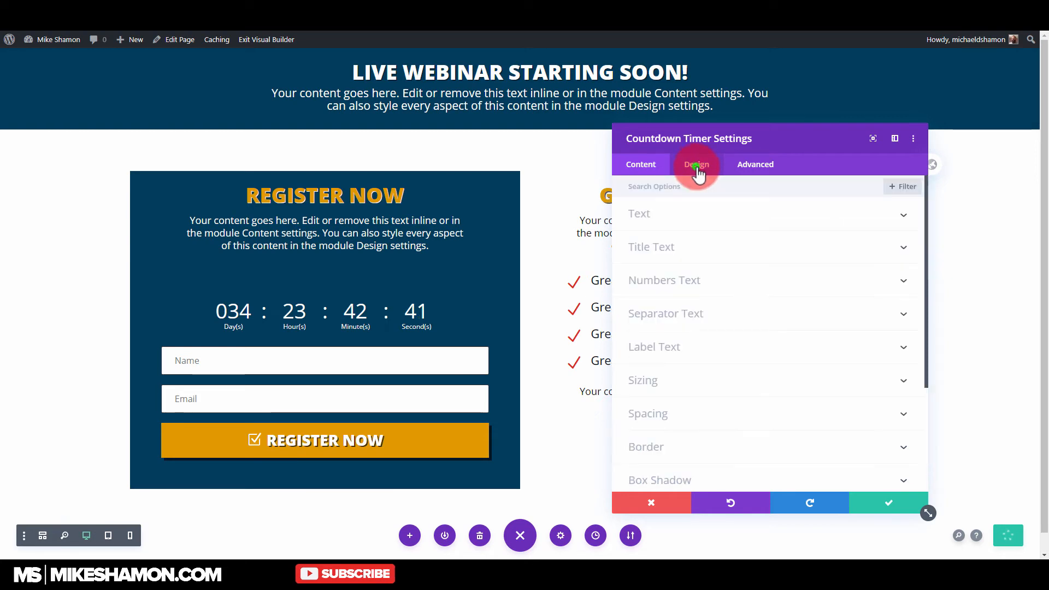
pyautogui.click(210, 307)
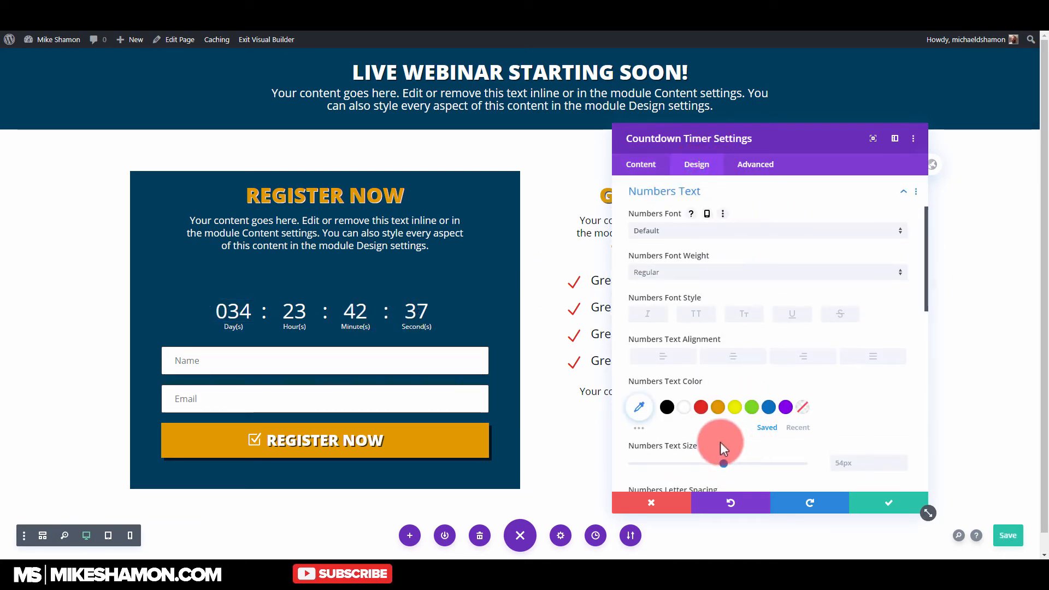
pyautogui.click(718, 407)
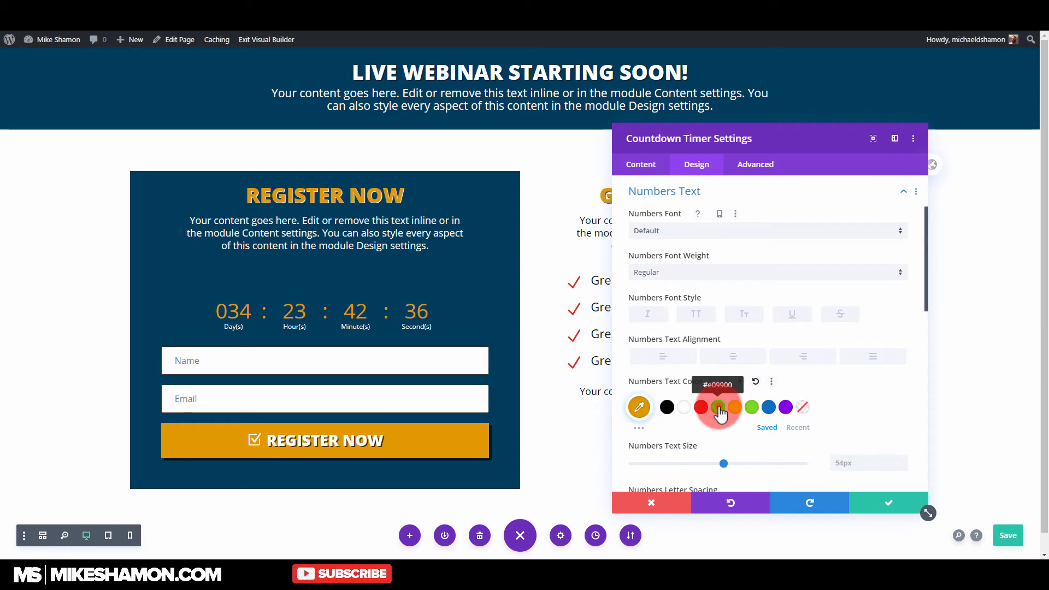
pyautogui.click(681, 272)
pyautogui.click(661, 356)
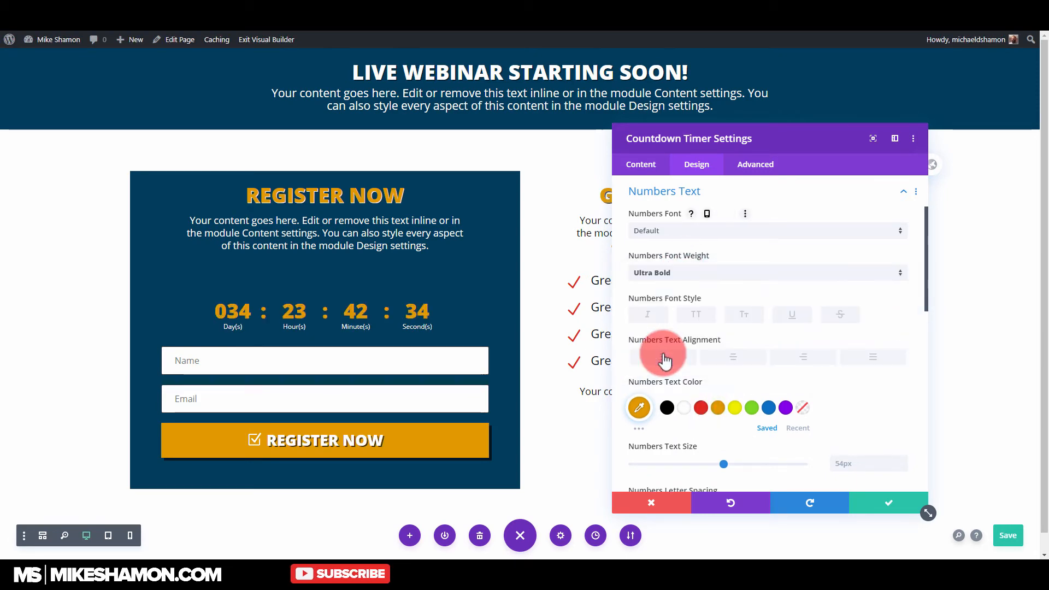
pyautogui.click(684, 408)
# Apply the sixth text shadow preset to the countdown numbers and center their text alignment
pyautogui.scroll(-4, 859, 386)
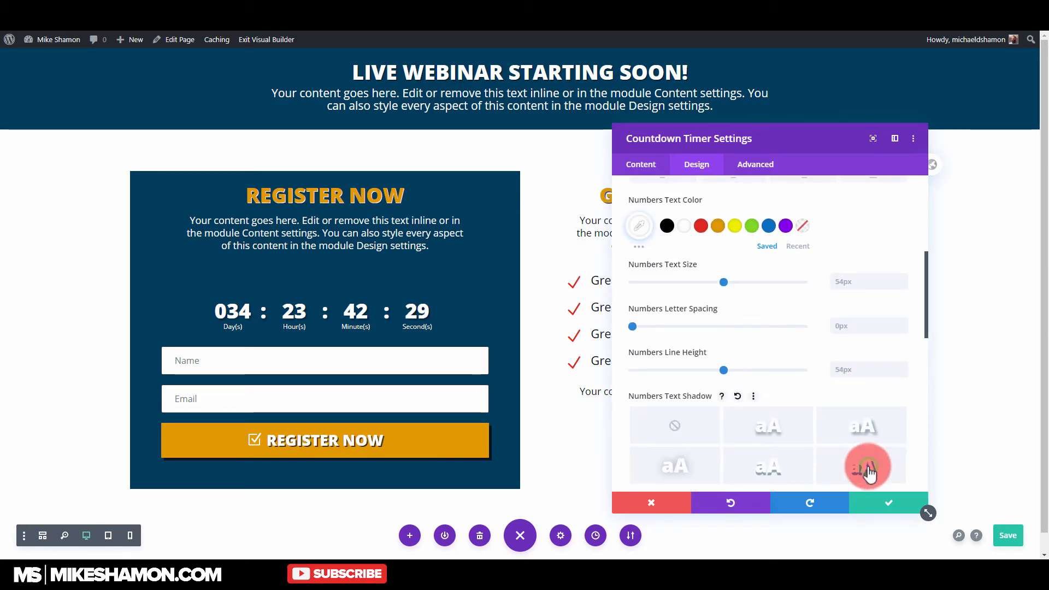
pyautogui.click(859, 448)
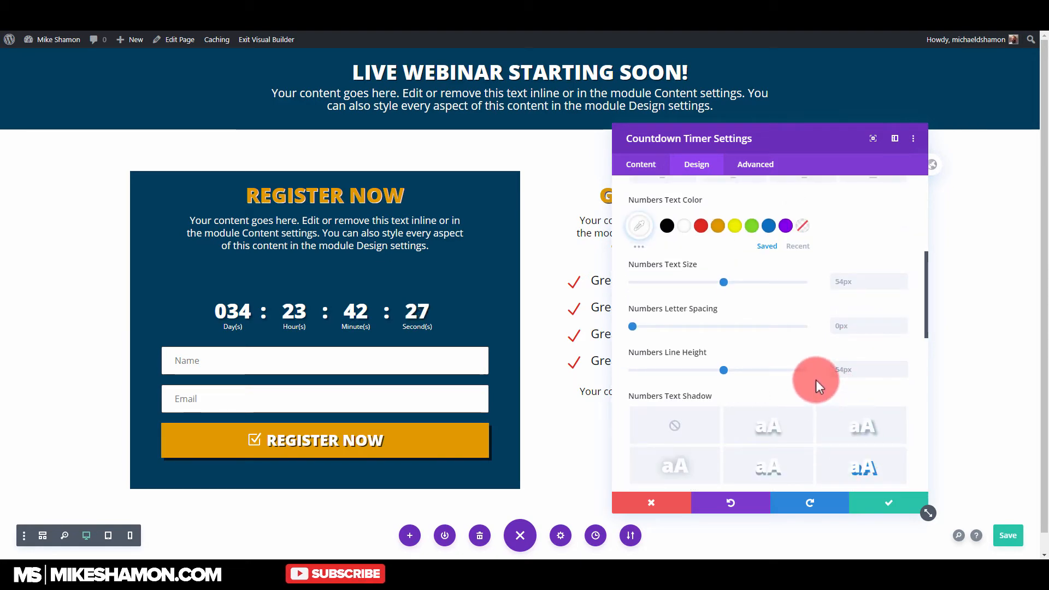
pyautogui.scroll(2, 815, 377)
pyautogui.scroll(2, 800, 365)
pyautogui.click(738, 356)
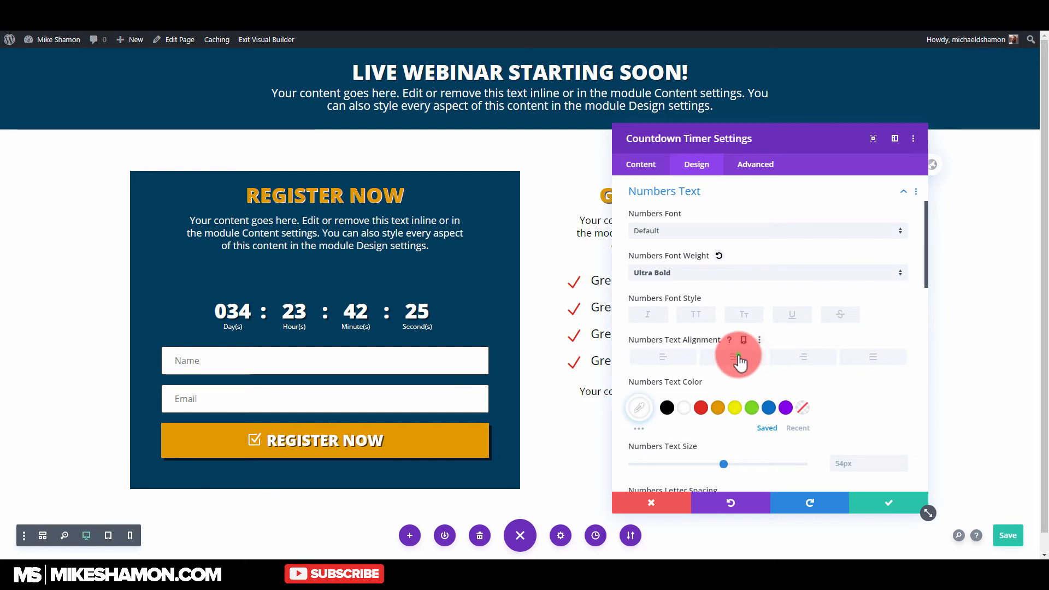
pyautogui.click(698, 315)
pyautogui.click(697, 316)
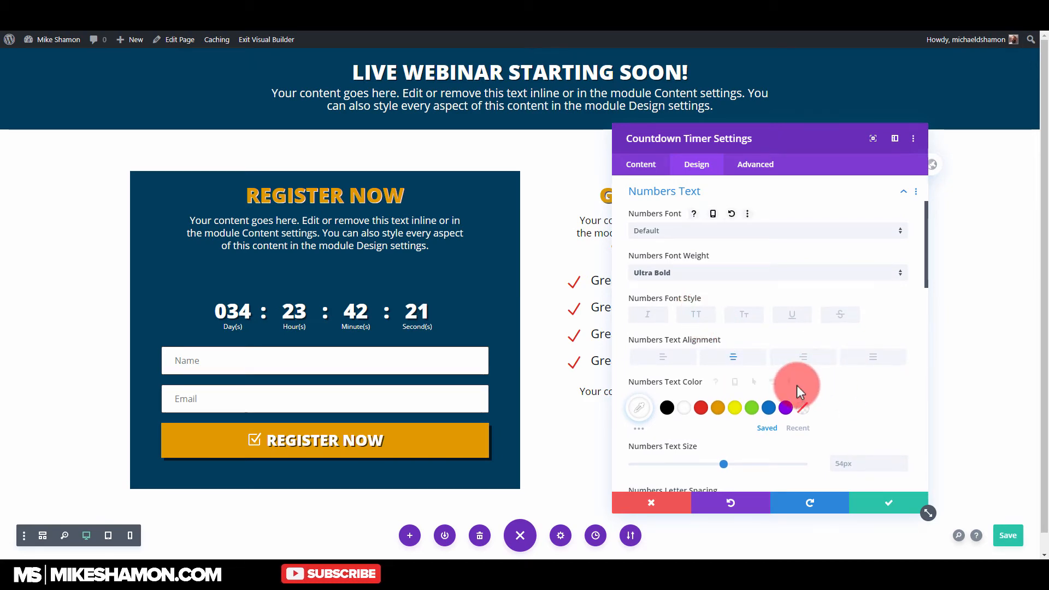
# Try a vertical length of 0.06em for the countdown numbers' text shadow
pyautogui.scroll(-5, 795, 386)
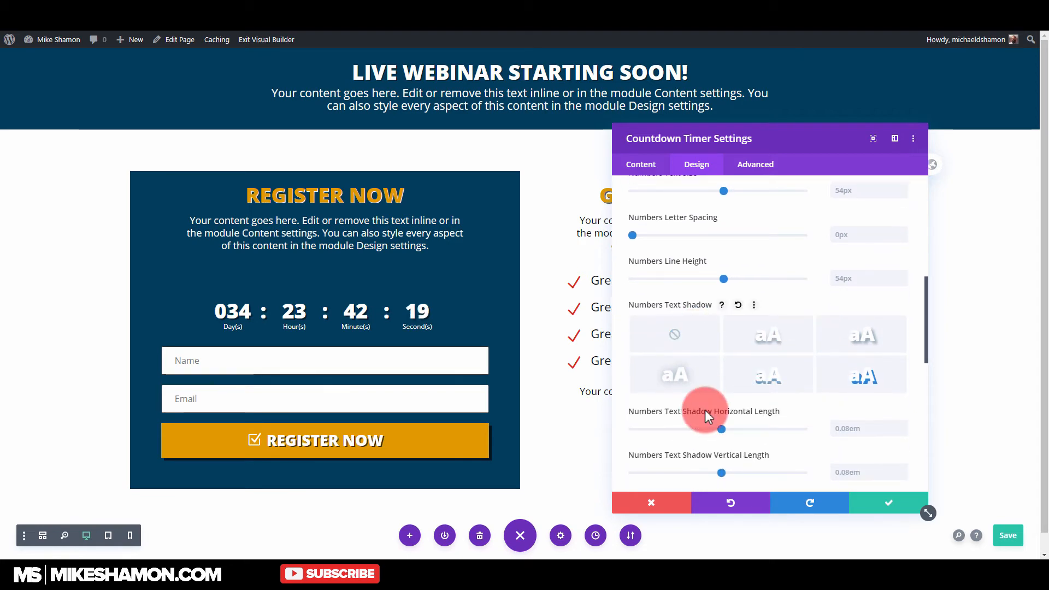
pyautogui.scroll(-2, 711, 410)
pyautogui.scroll(-2, 726, 388)
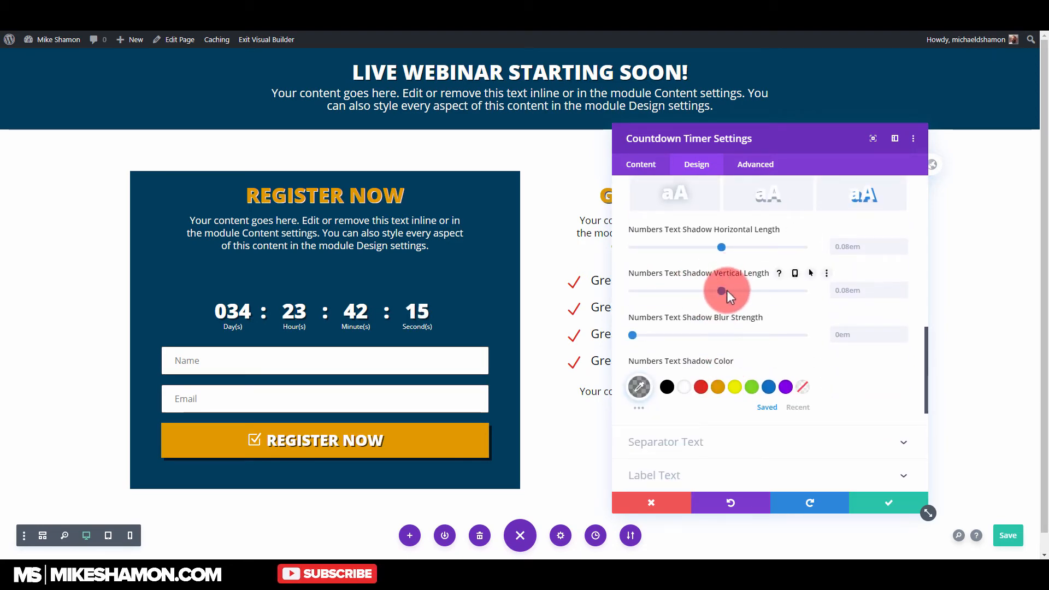
pyautogui.scroll(-2, 904, 293)
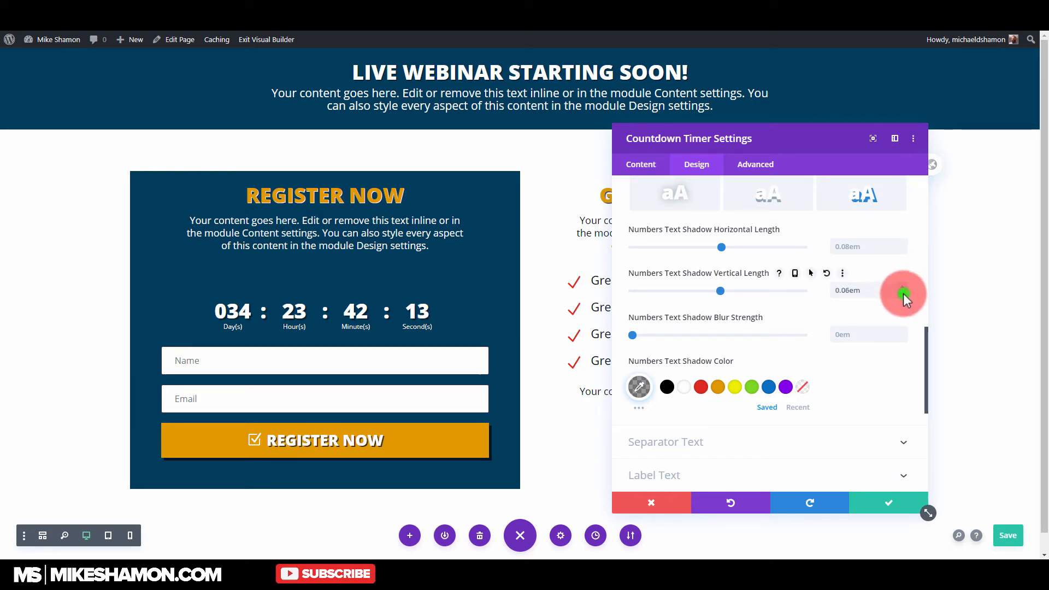
pyautogui.scroll(2, 903, 287)
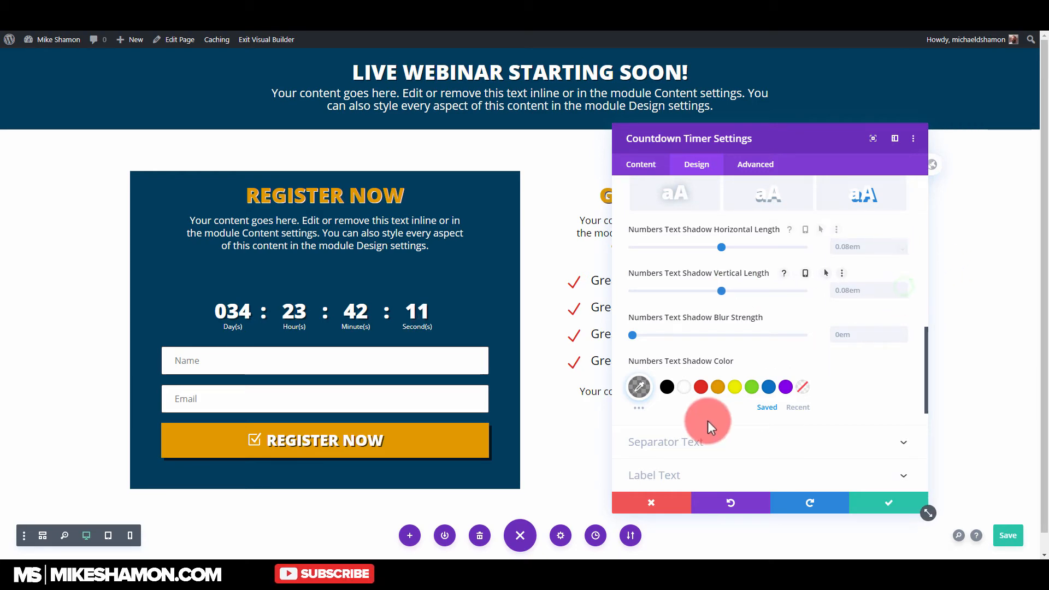
# Set the font weight of the countdown timer's label text to Light
pyautogui.scroll(-3, 673, 399)
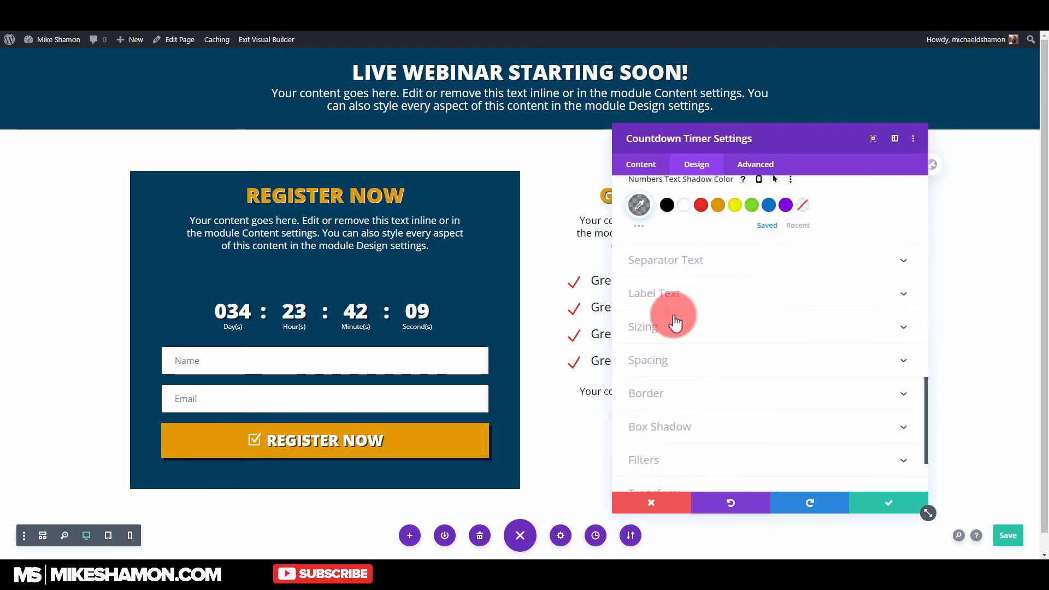
pyautogui.click(703, 298)
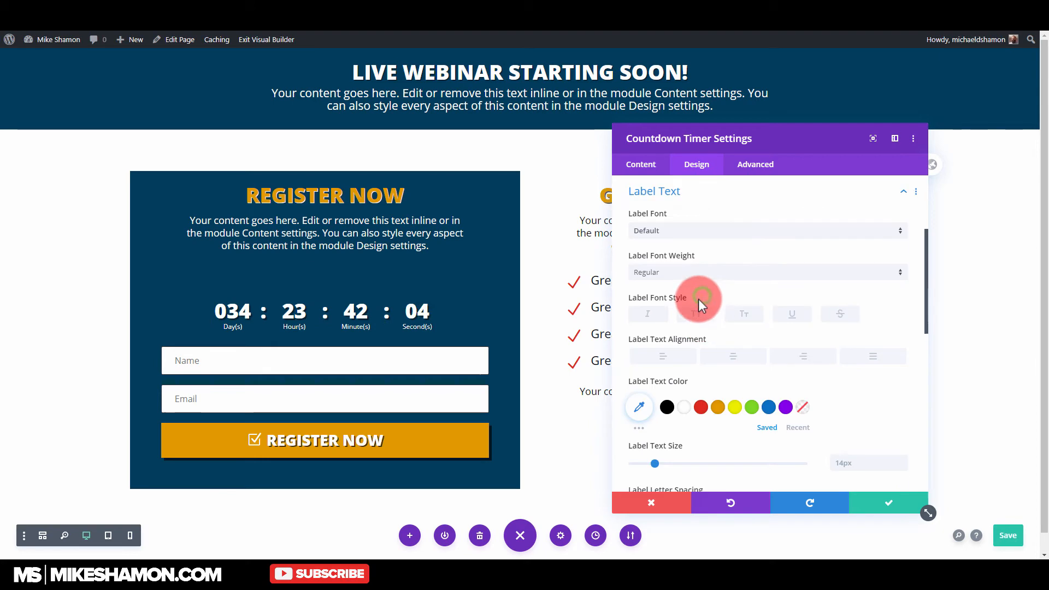
pyautogui.click(659, 282)
pyautogui.click(668, 285)
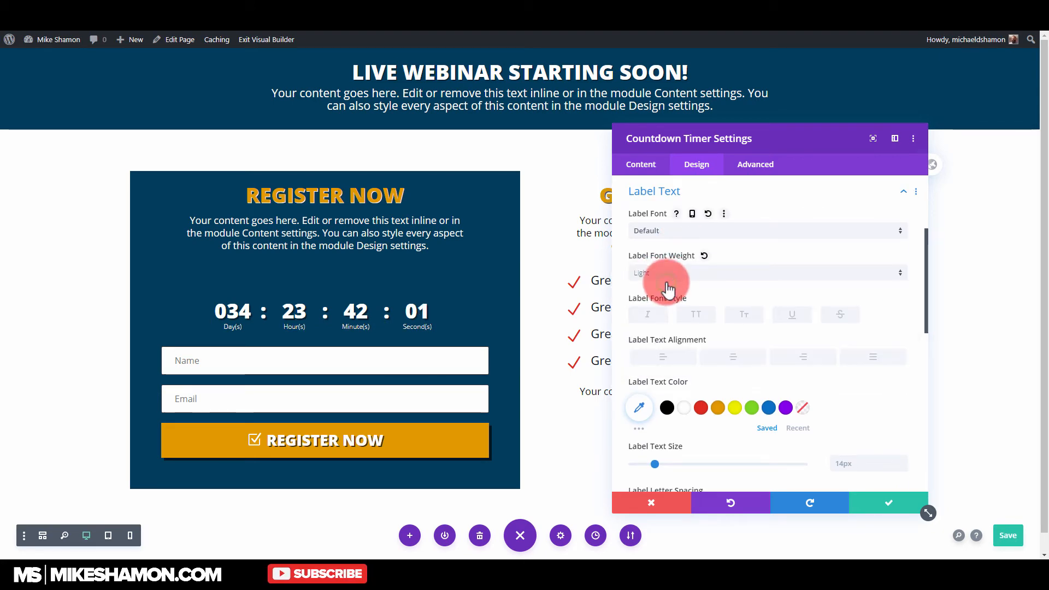
# Set the countdown labels' text size to 15px and their line height to 18px
pyautogui.scroll(-2, 719, 375)
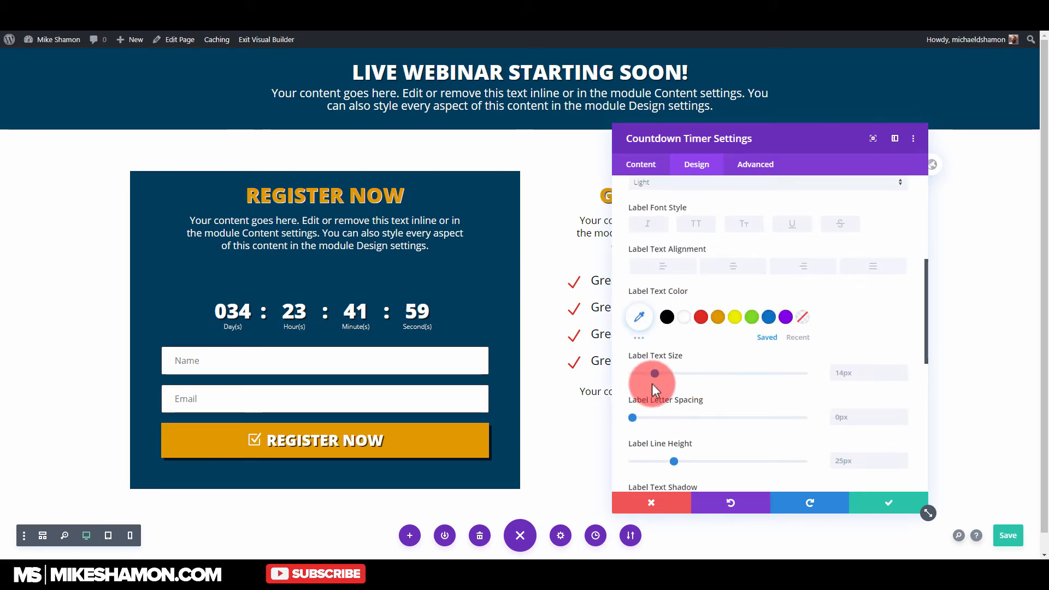
pyautogui.click(658, 374)
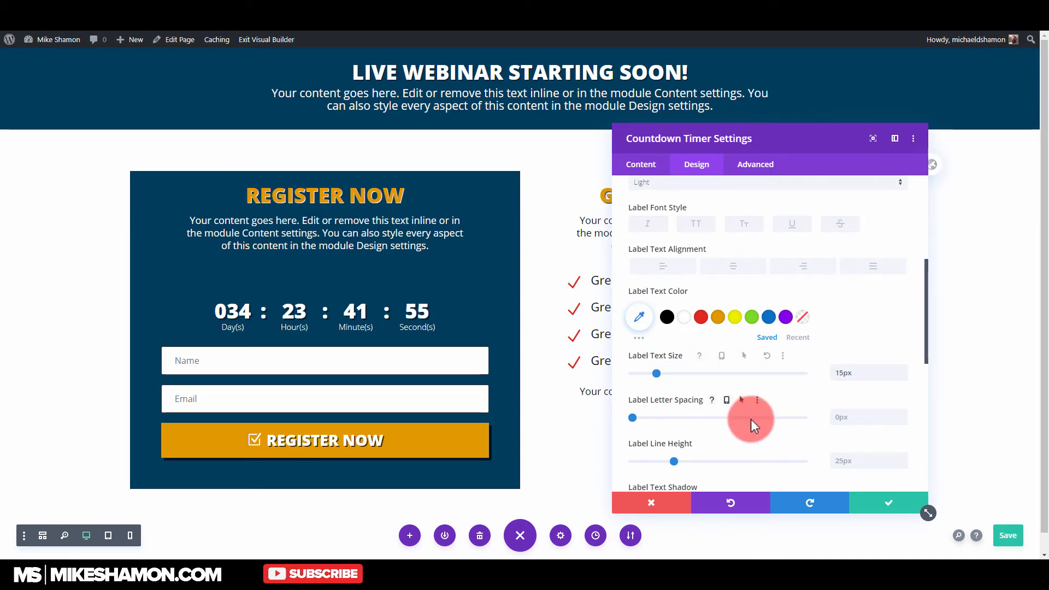
pyautogui.scroll(-4, 749, 416)
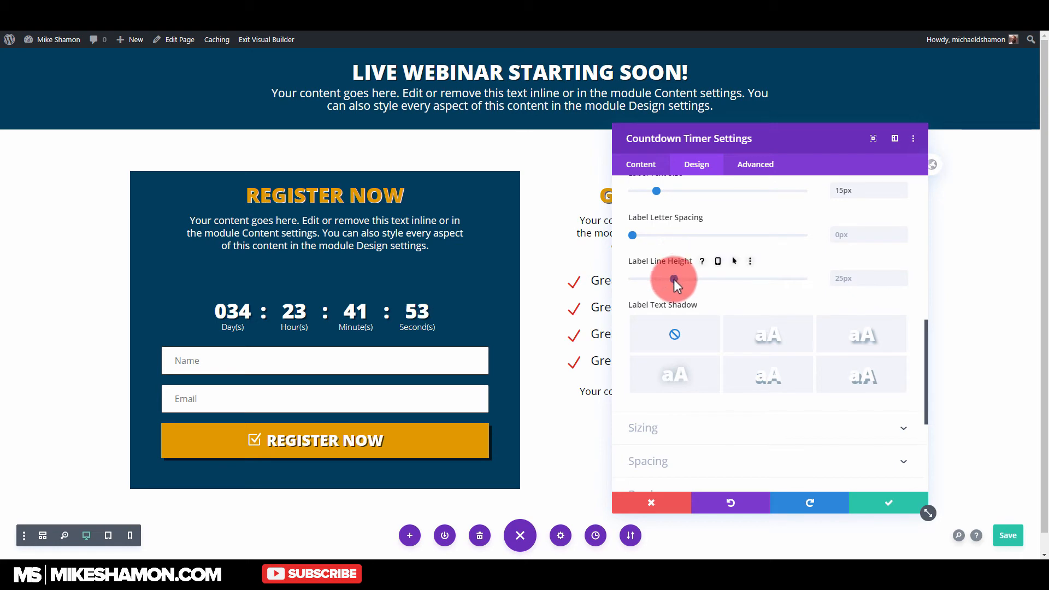
pyautogui.moveTo(673, 279); pyautogui.dragTo(662, 282)
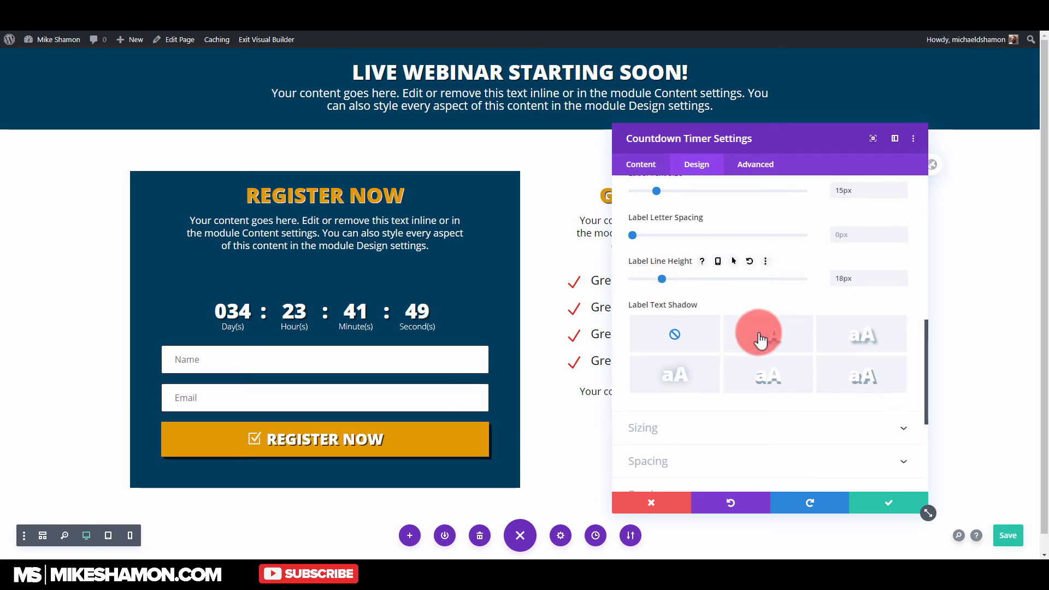
# Set the countdown timer's module alignment to center in its sizing options
pyautogui.scroll(-2, 789, 403)
pyautogui.click(661, 344)
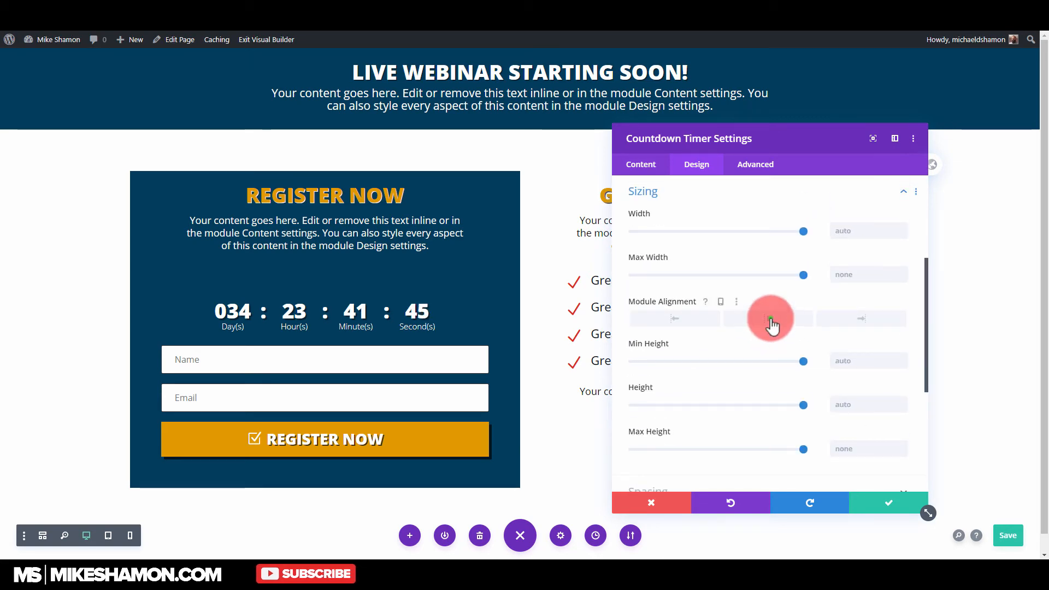
pyautogui.scroll(-4, 711, 382)
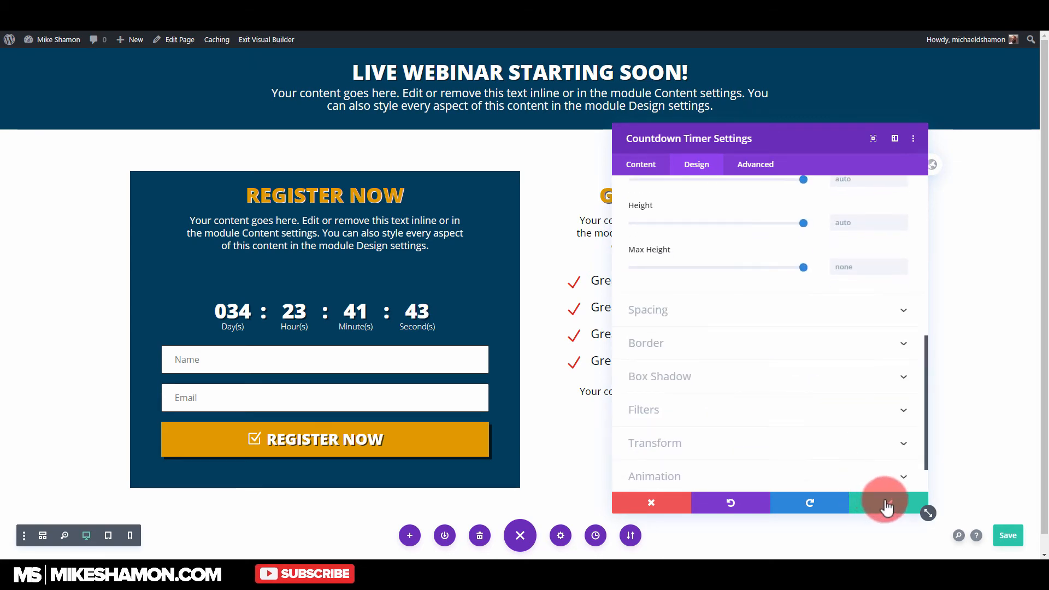
# Set the countdown timer's linked top and bottom margins and its top and bottom padding to 0px
pyautogui.click(705, 310)
pyautogui.click(659, 236)
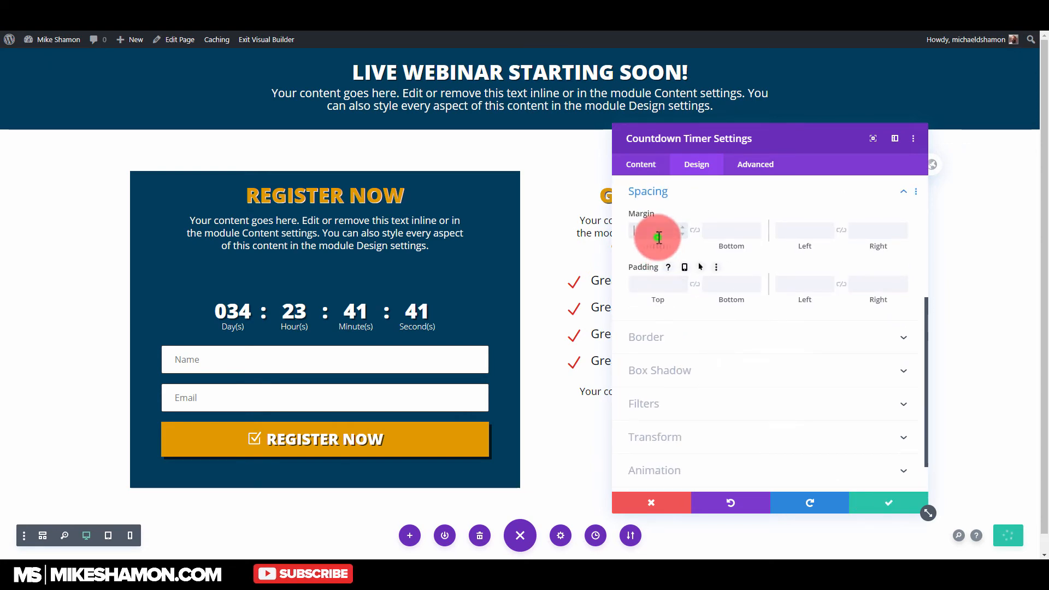
pyautogui.write('0')
pyautogui.click(695, 230)
pyautogui.click(669, 283)
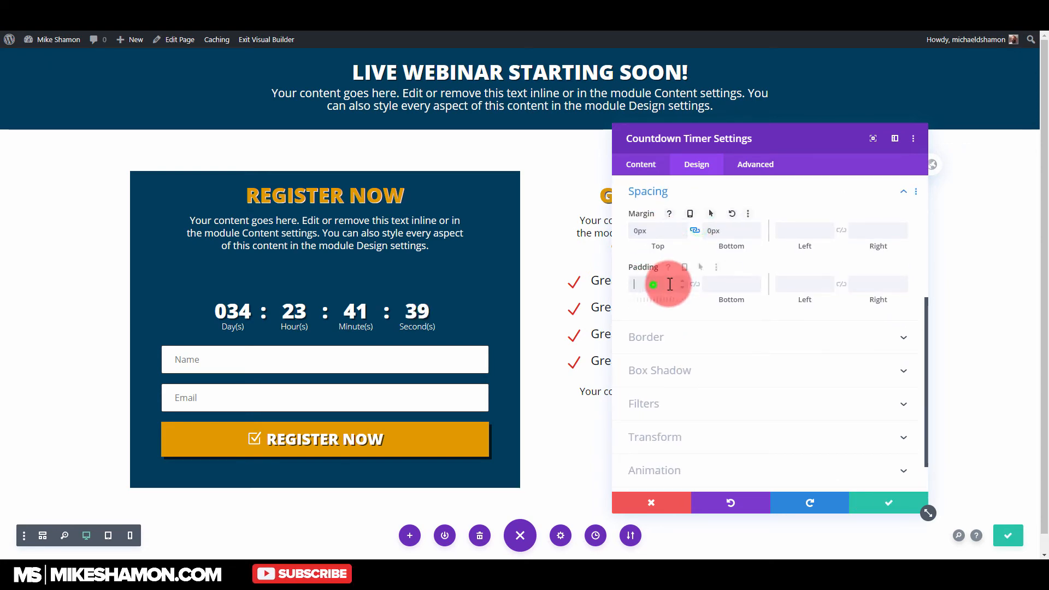
pyautogui.write('0')
pyautogui.click(695, 285)
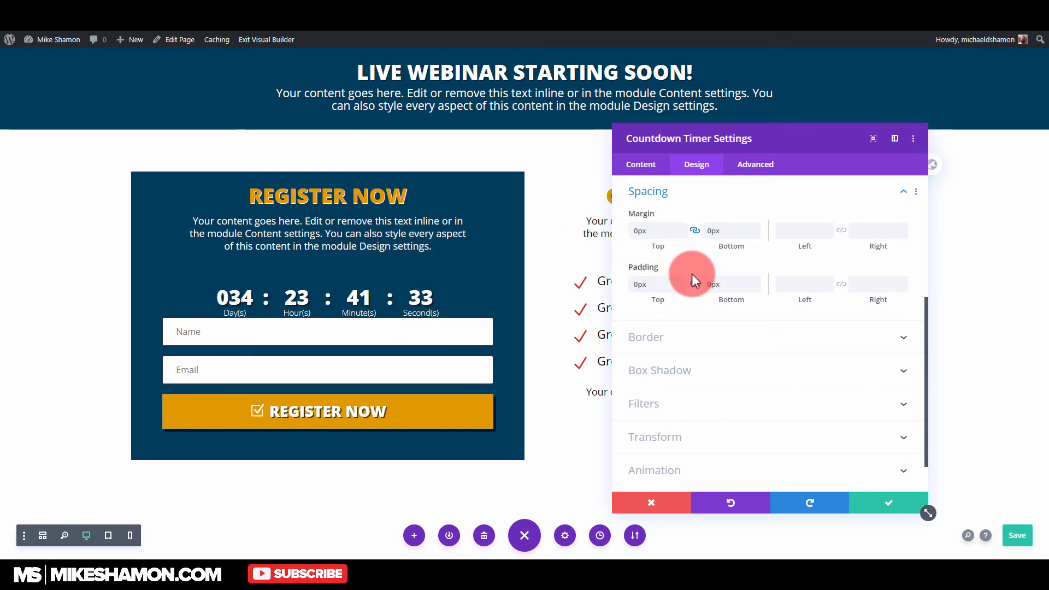
# Set the countdown timer's linked top and bottom padding to 16px, and save the module settings
pyautogui.moveTo(720, 285); pyautogui.dragTo(706, 289)
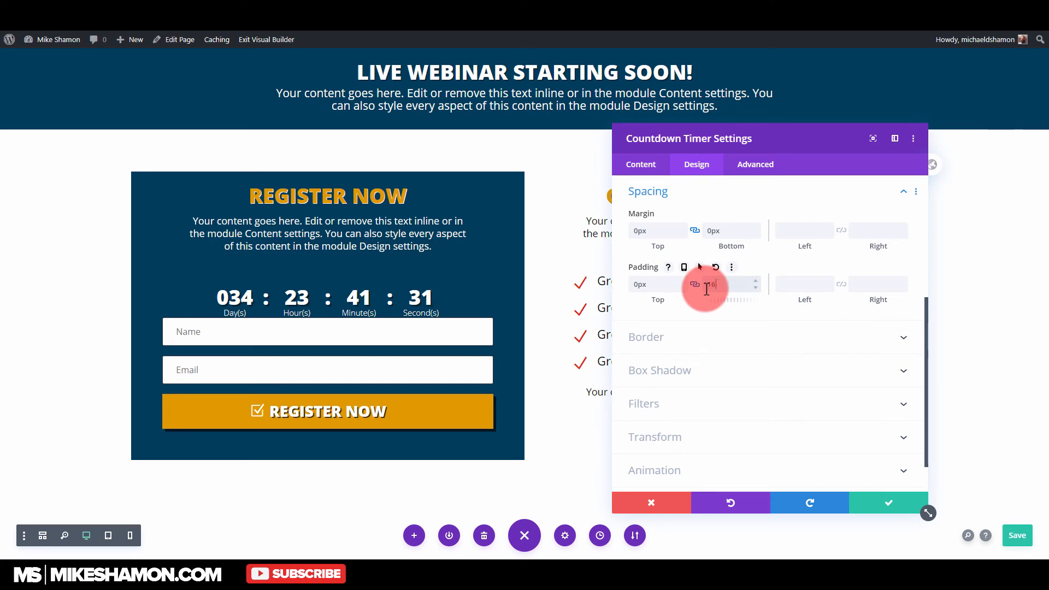
pyautogui.write('16px')
pyautogui.click(645, 283)
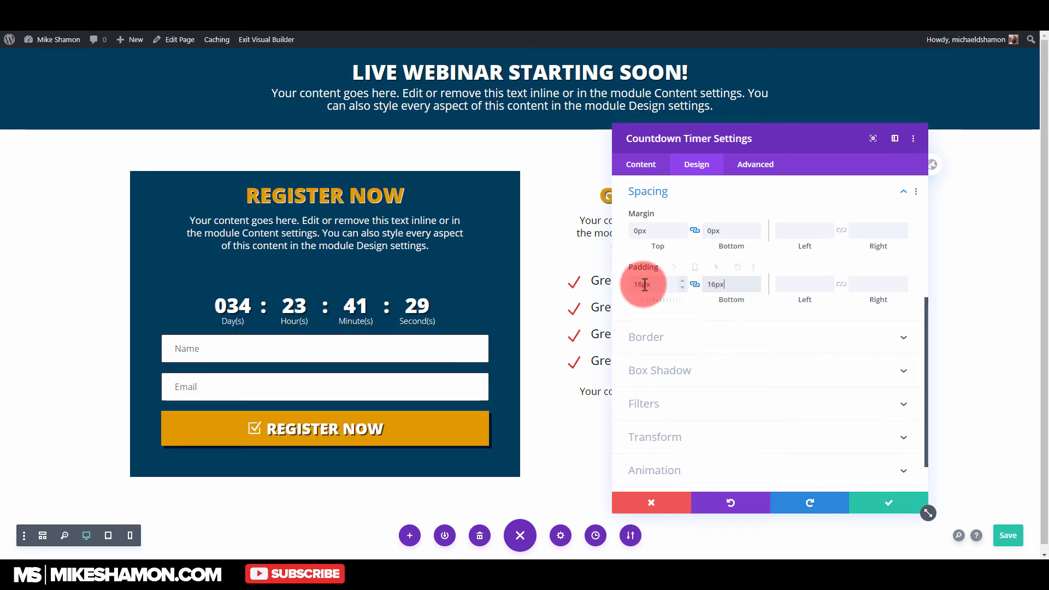
pyautogui.click(880, 506)
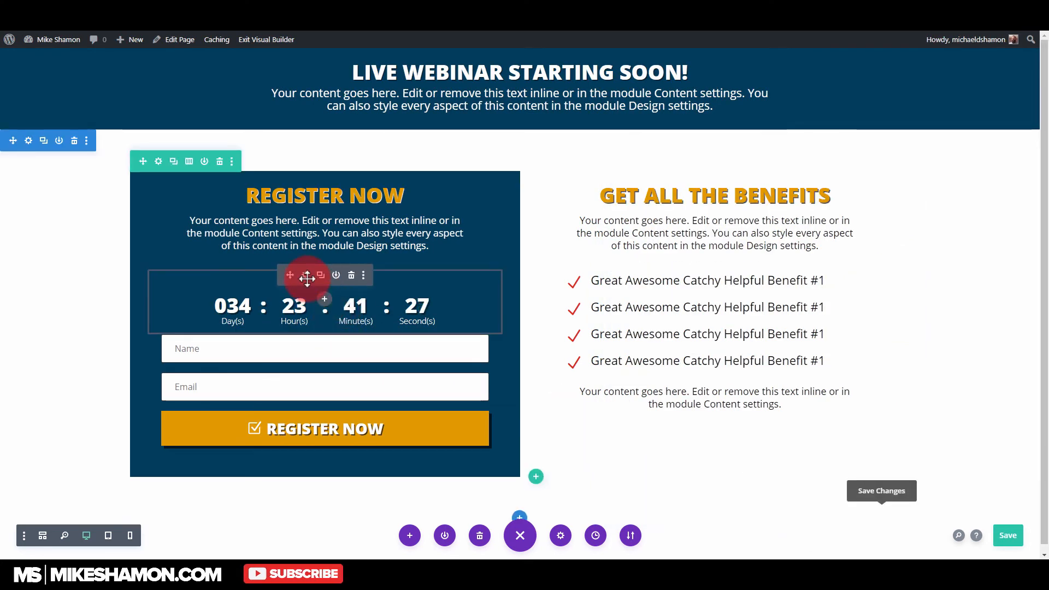
# Move the countdown timer between the Register Now heading and the intro text
pyautogui.moveTo(294, 271); pyautogui.dragTo(294, 219)
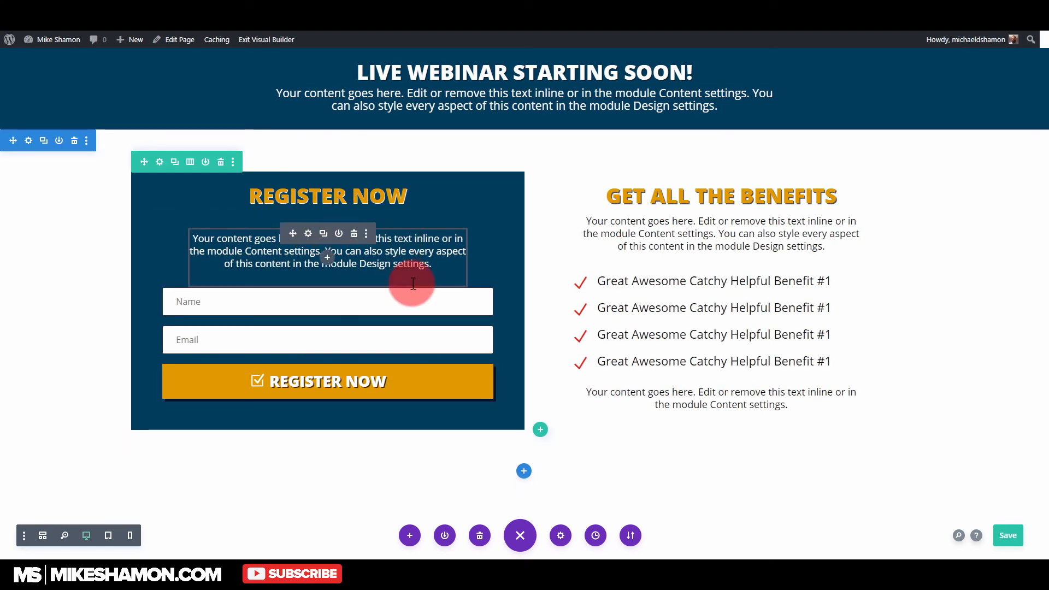
pyautogui.moveTo(414, 283); pyautogui.dragTo(332, 218)
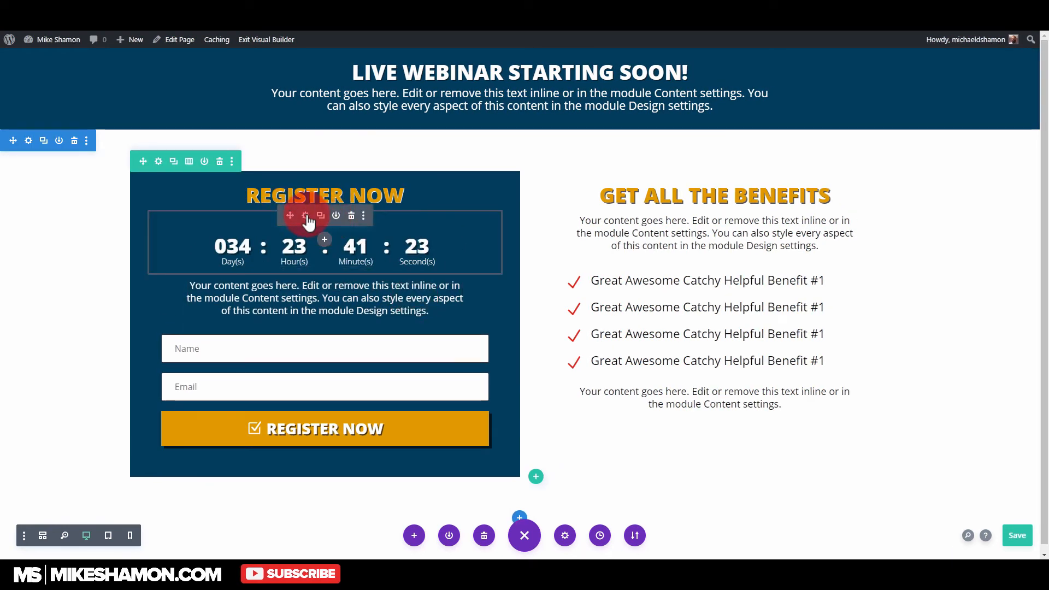
# Set the countdown timer's title to "Register Now" and save the module settings
pyautogui.click(306, 216)
pyautogui.click(695, 166)
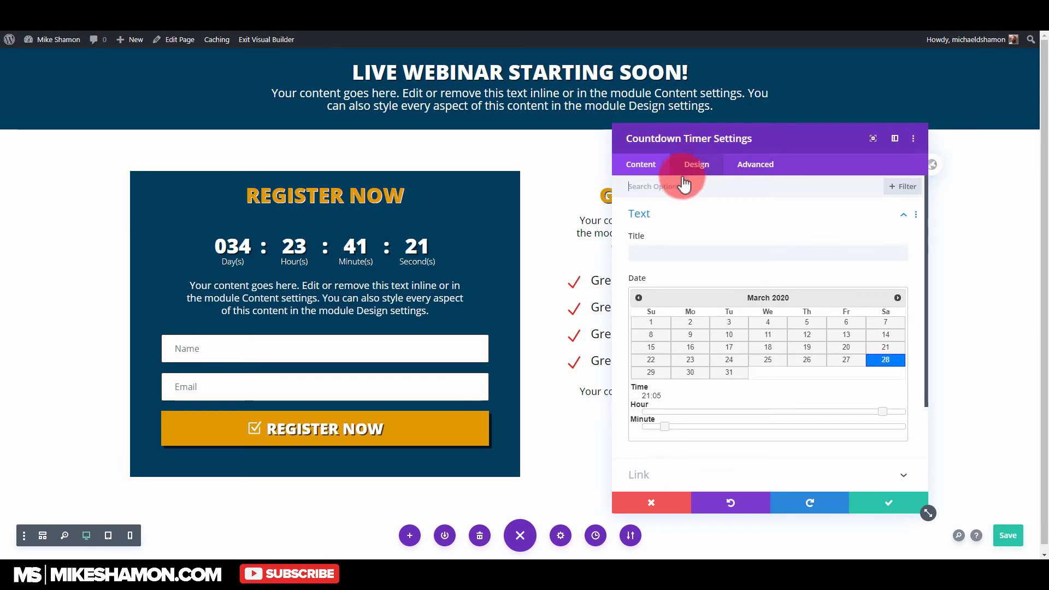
pyautogui.click(673, 213)
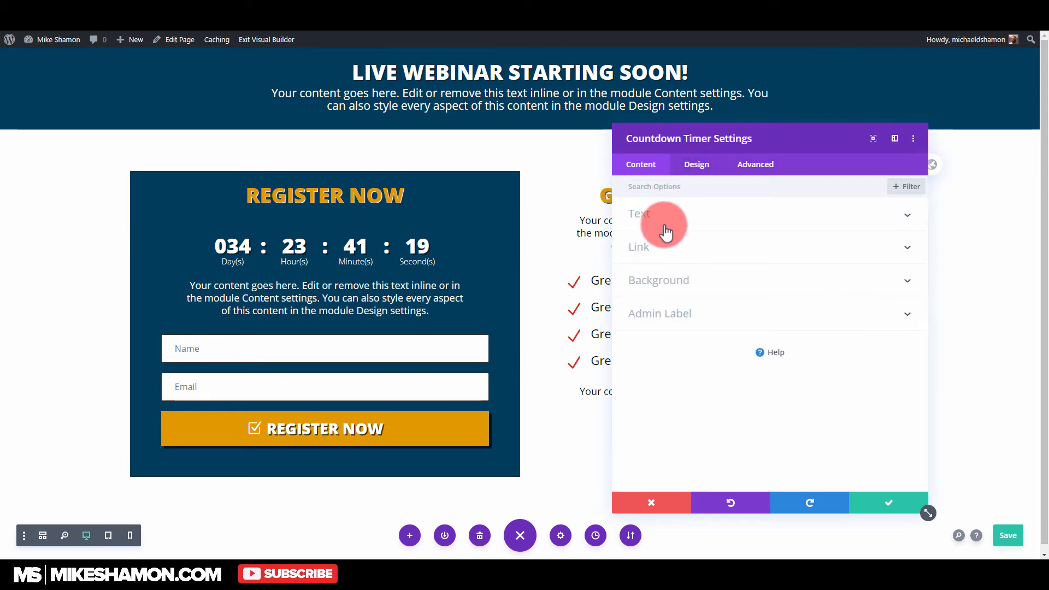
pyautogui.click(664, 225)
pyautogui.click(671, 249)
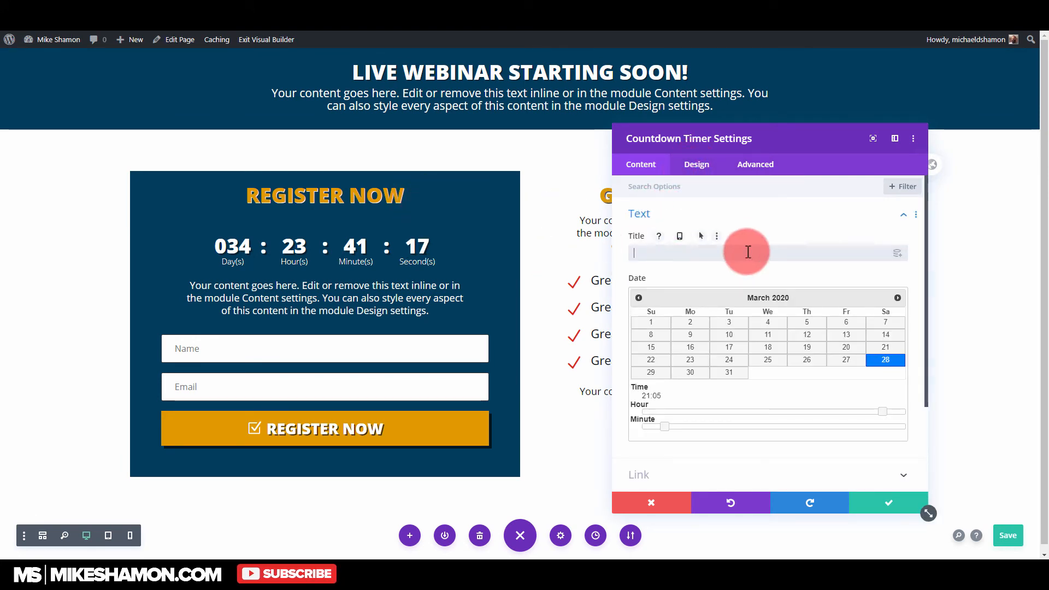
pyautogui.write('Register Now')
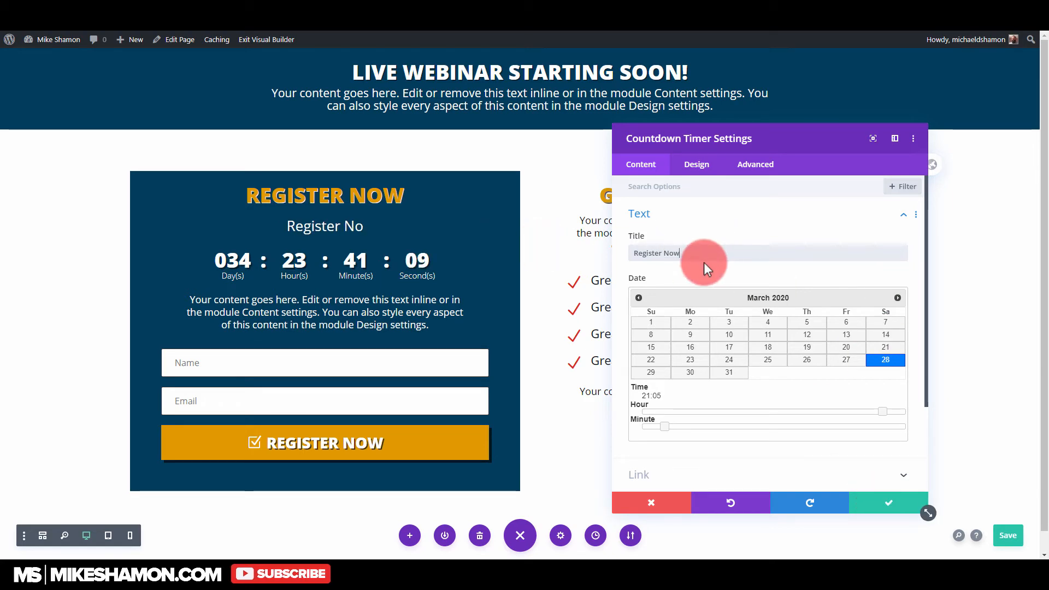
pyautogui.click(909, 506)
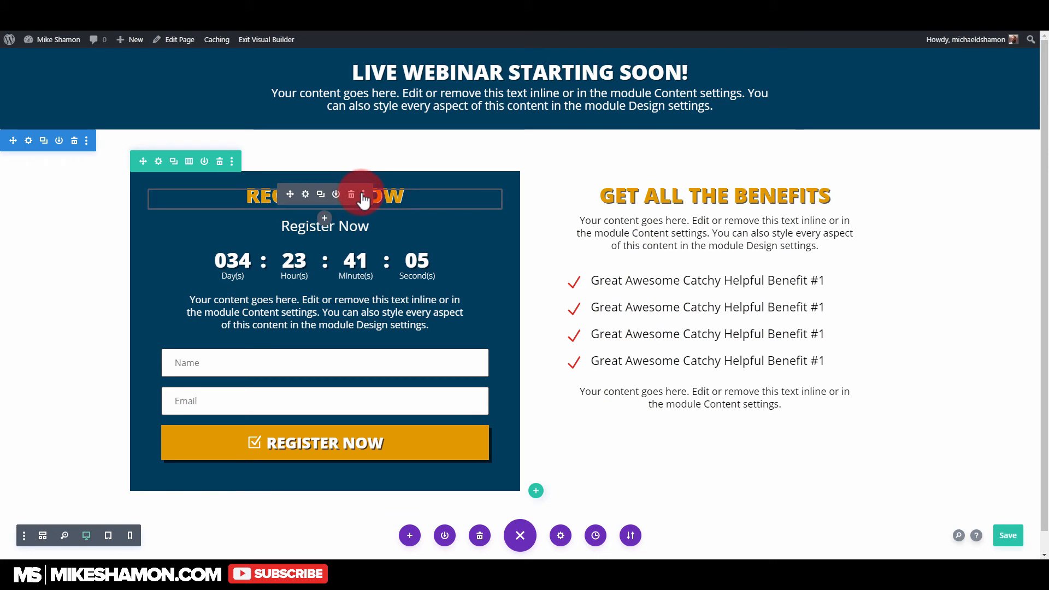
# Copy the orange Register Now heading's module styles and its text design styles
pyautogui.click(364, 195)
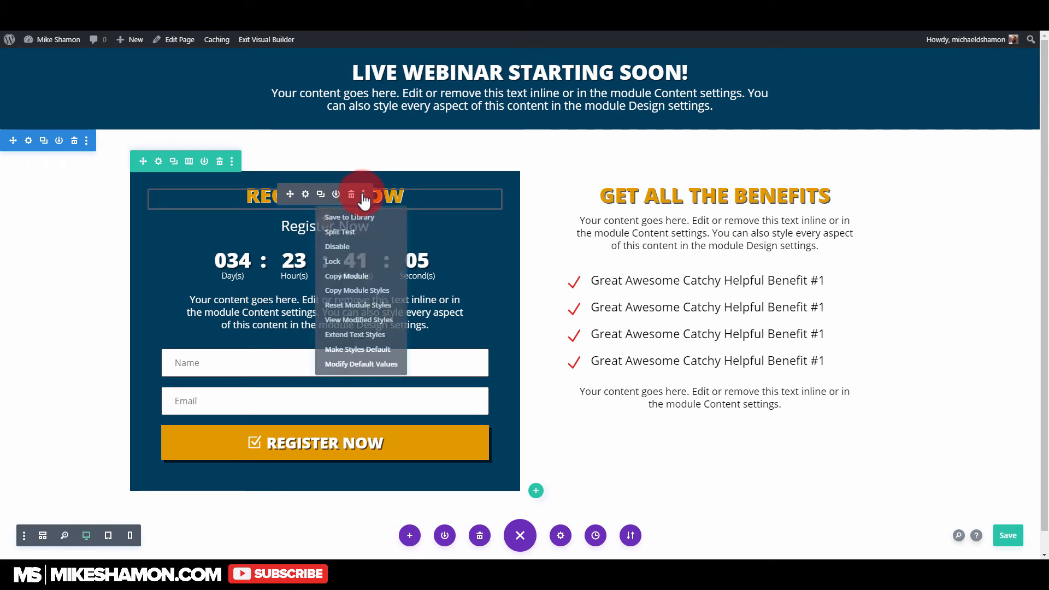
pyautogui.click(356, 288)
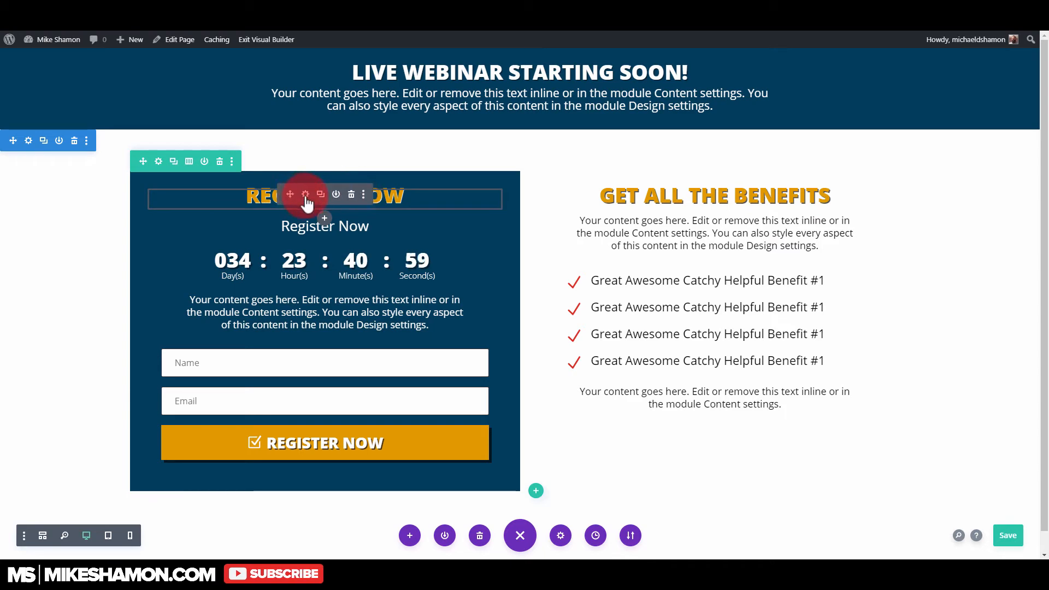
pyautogui.click(305, 195)
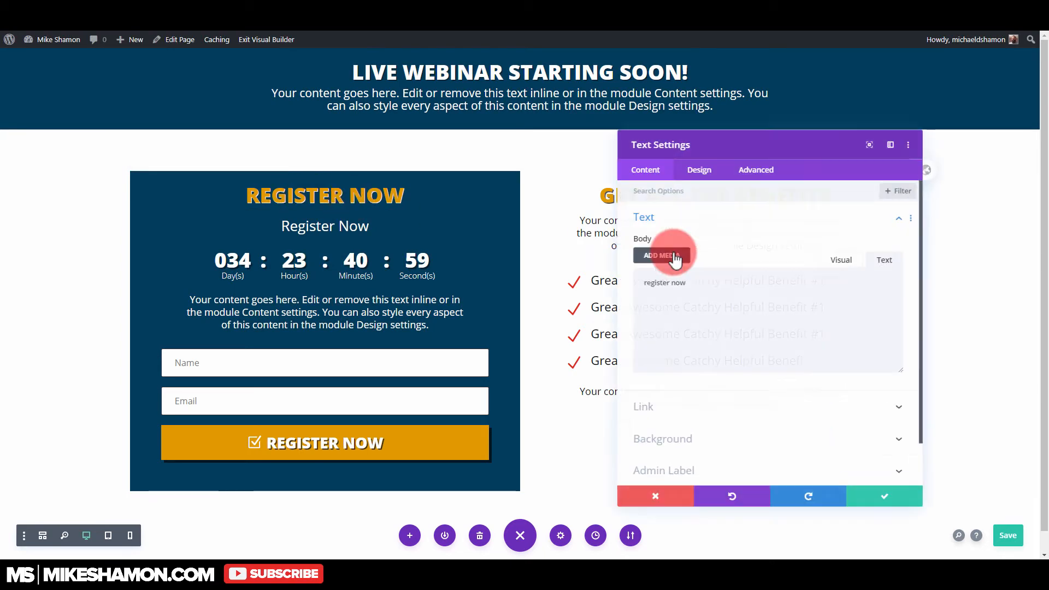
pyautogui.click(916, 214)
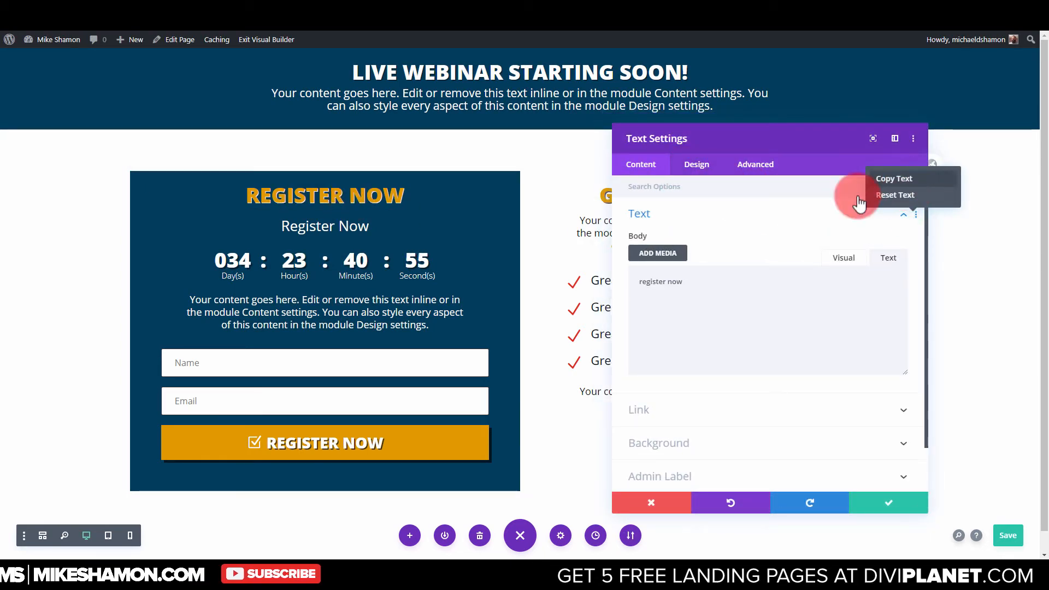
pyautogui.click(668, 214)
pyautogui.click(709, 168)
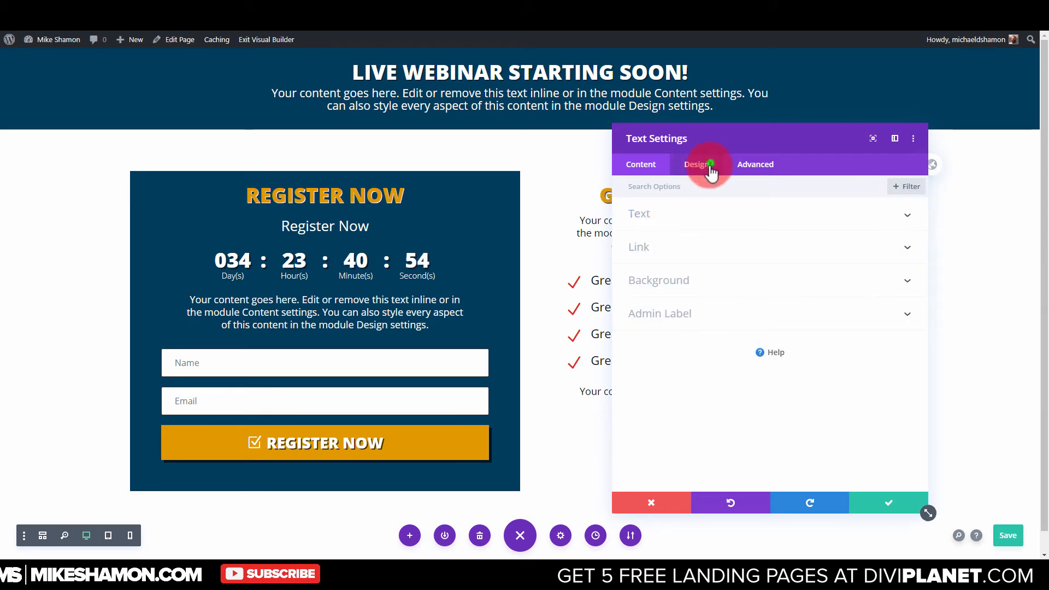
pyautogui.click(903, 215)
pyautogui.click(916, 215)
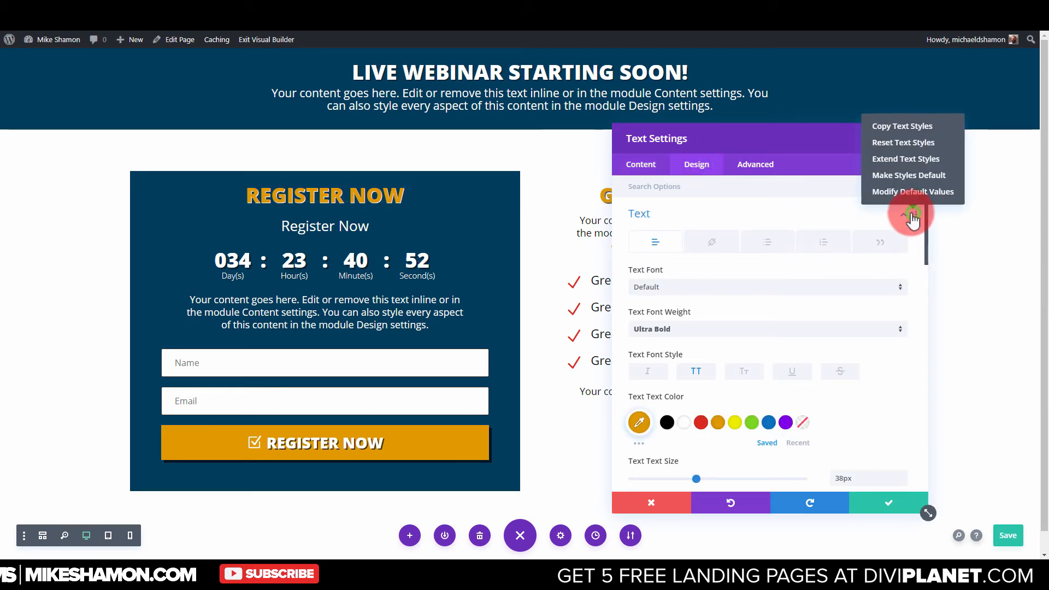
pyautogui.click(905, 127)
pyautogui.click(883, 501)
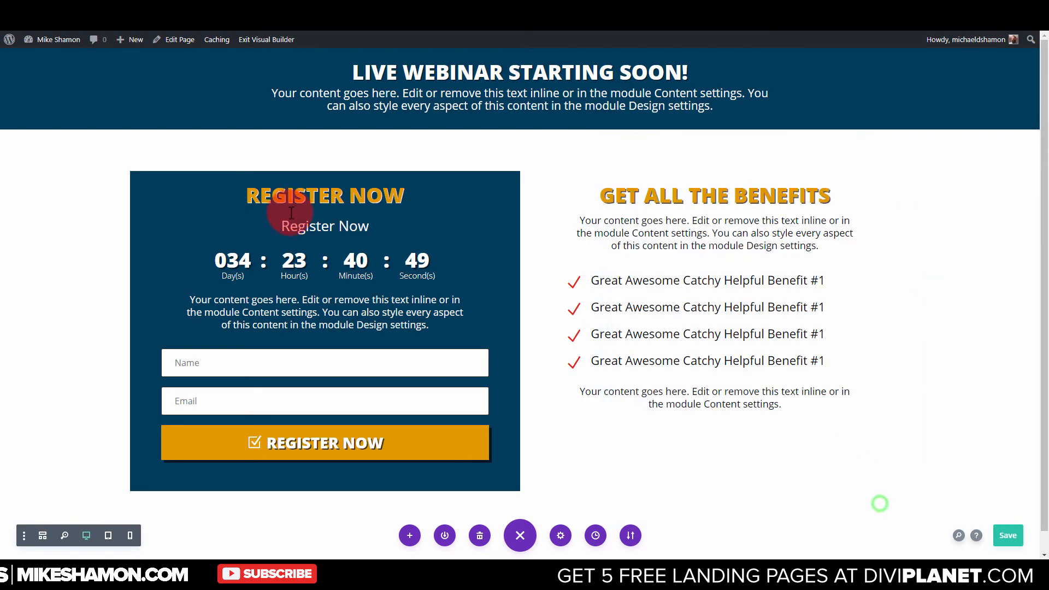
# Try to paste the copied text styles into the countdown timer's text design options, and save the module settings
pyautogui.click(306, 238)
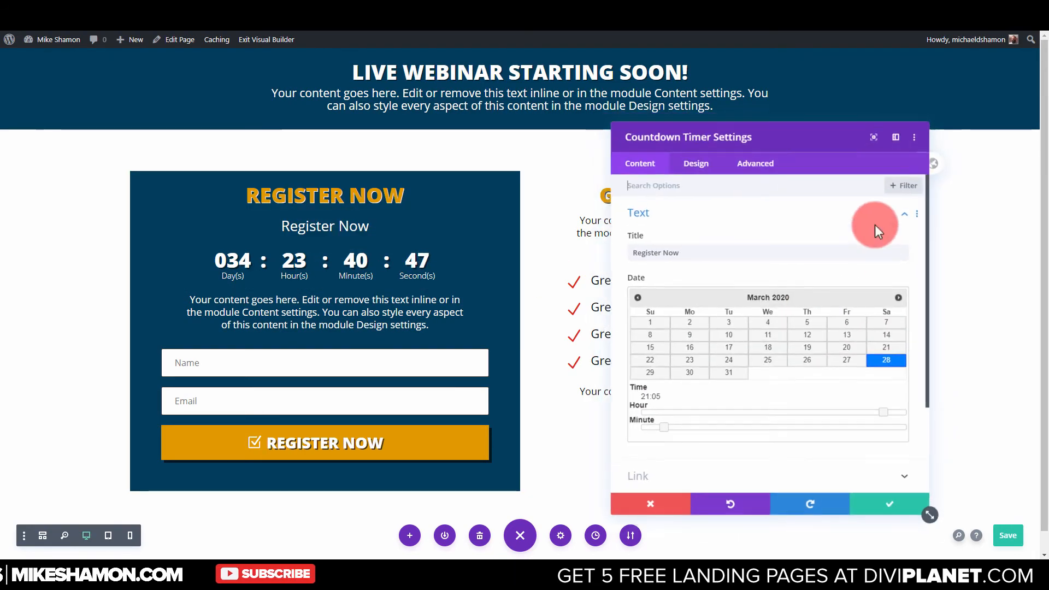
pyautogui.click(696, 164)
pyautogui.click(867, 221)
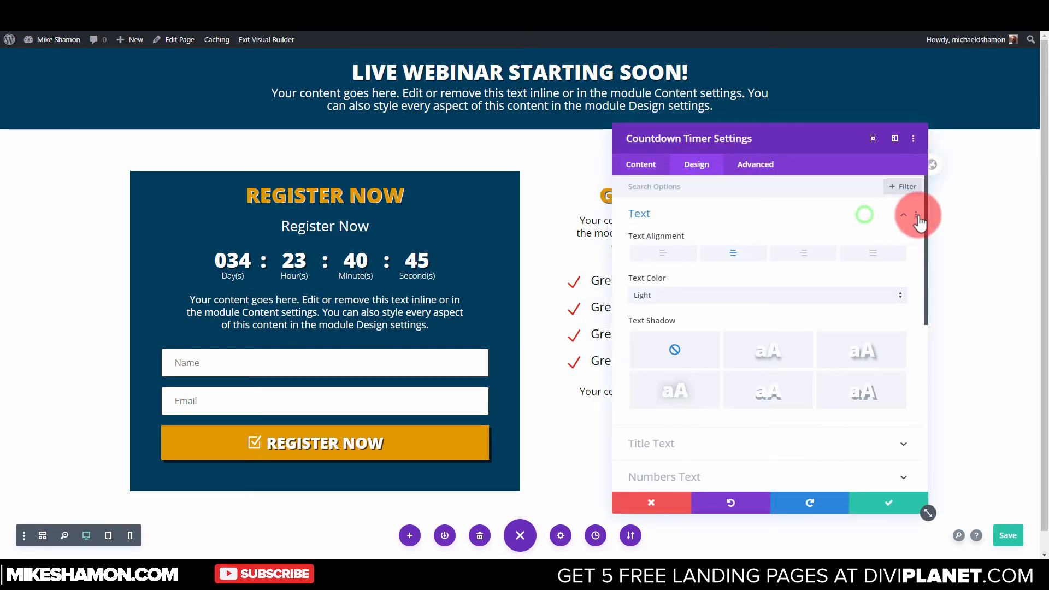
pyautogui.click(915, 214)
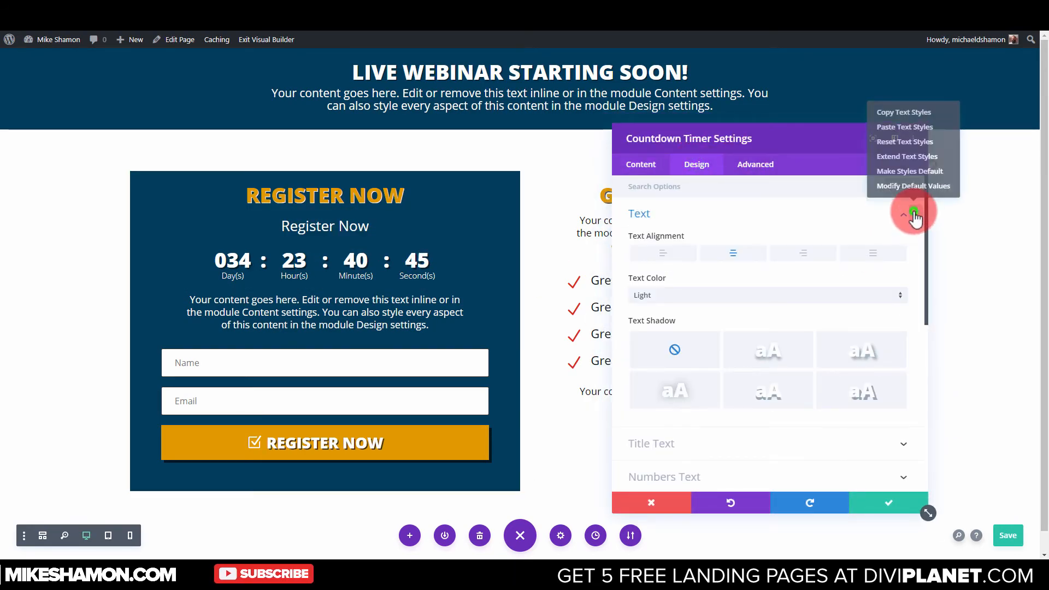
pyautogui.click(903, 125)
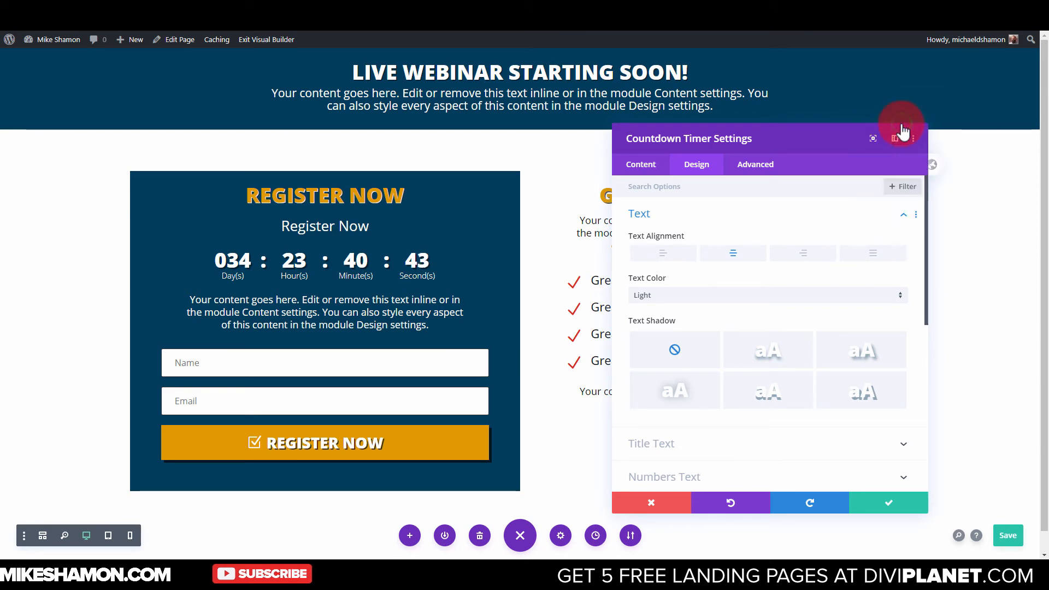
pyautogui.click(916, 215)
pyautogui.click(905, 129)
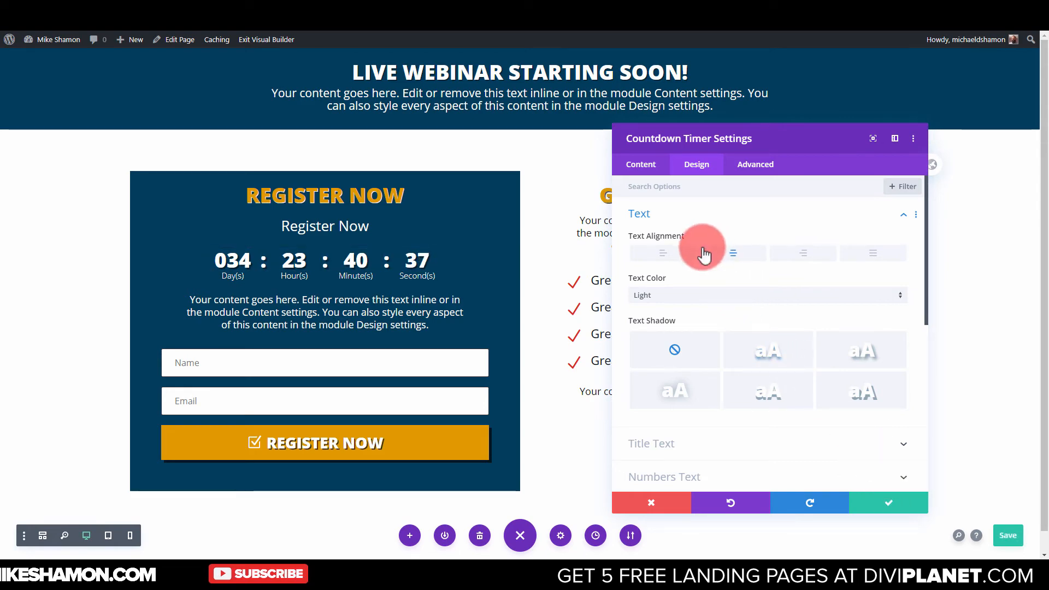
pyautogui.click(888, 502)
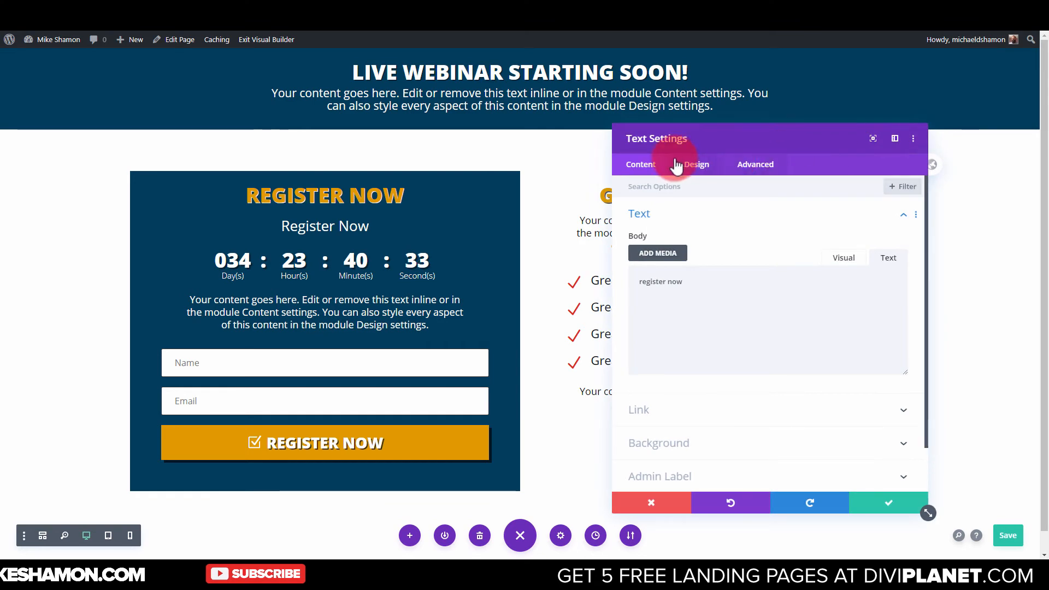
# Copy the text design styles of the orange Register Now heading again and close its settings
pyautogui.click(697, 164)
pyautogui.click(902, 219)
pyautogui.click(915, 214)
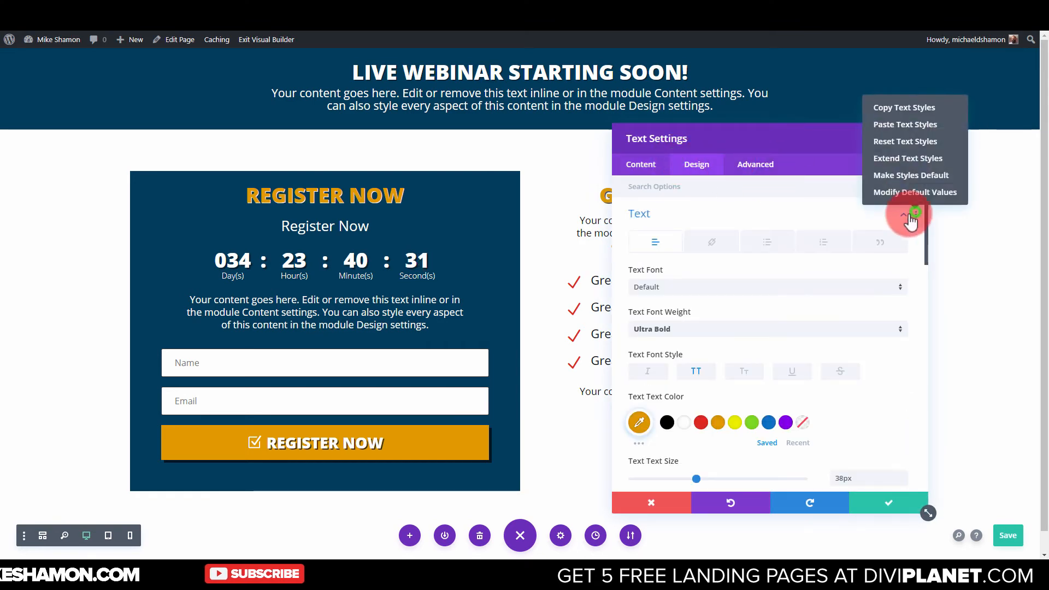
pyautogui.click(907, 109)
pyautogui.click(903, 216)
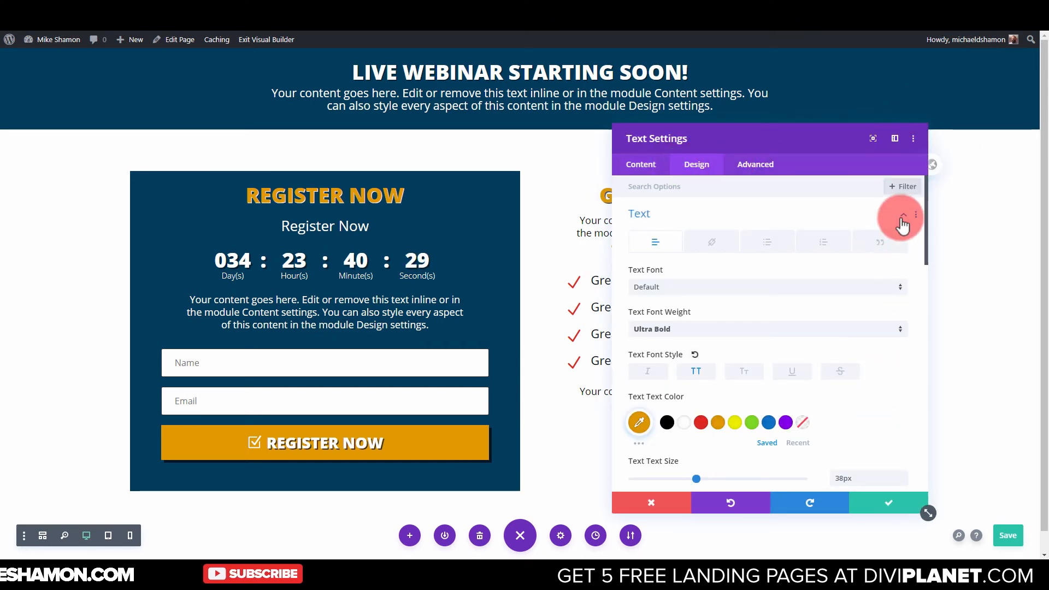
pyautogui.click(916, 215)
pyautogui.click(903, 113)
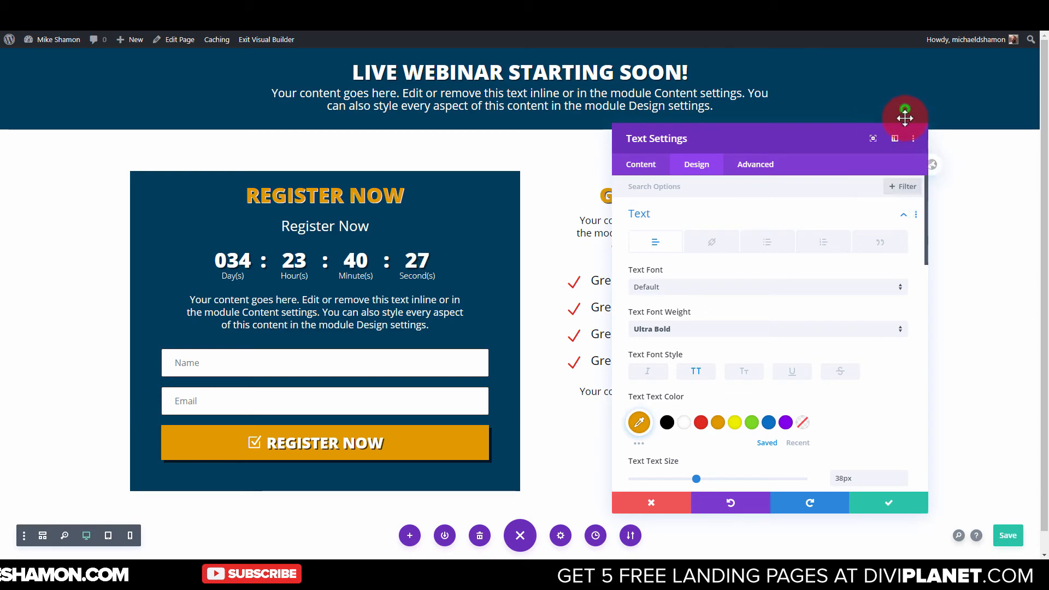
pyautogui.click(889, 502)
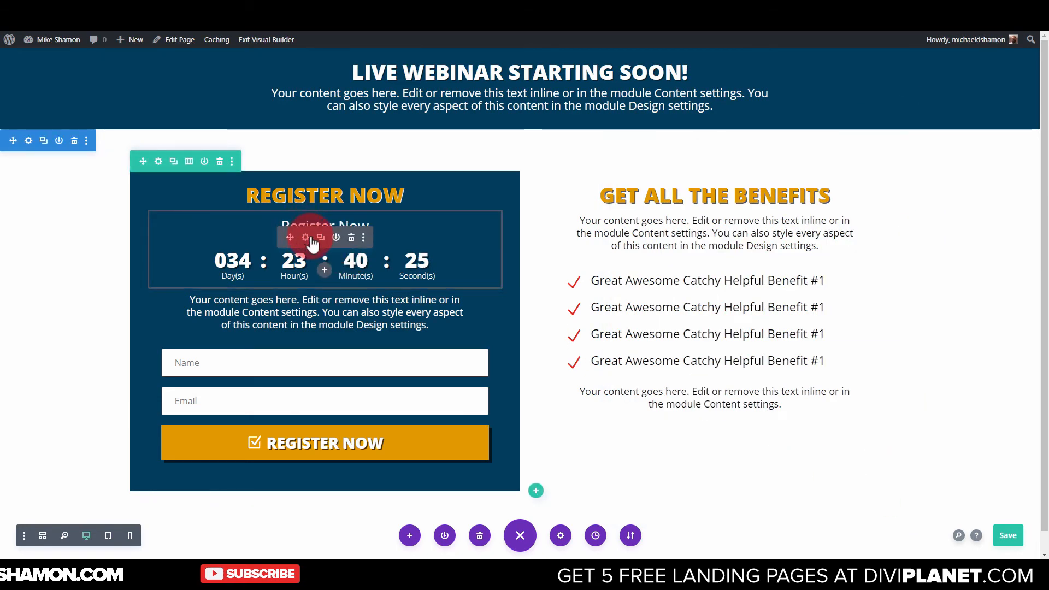
# Try once more to paste the heading's text styles into the countdown timer's text options
pyautogui.click(307, 236)
pyautogui.click(710, 165)
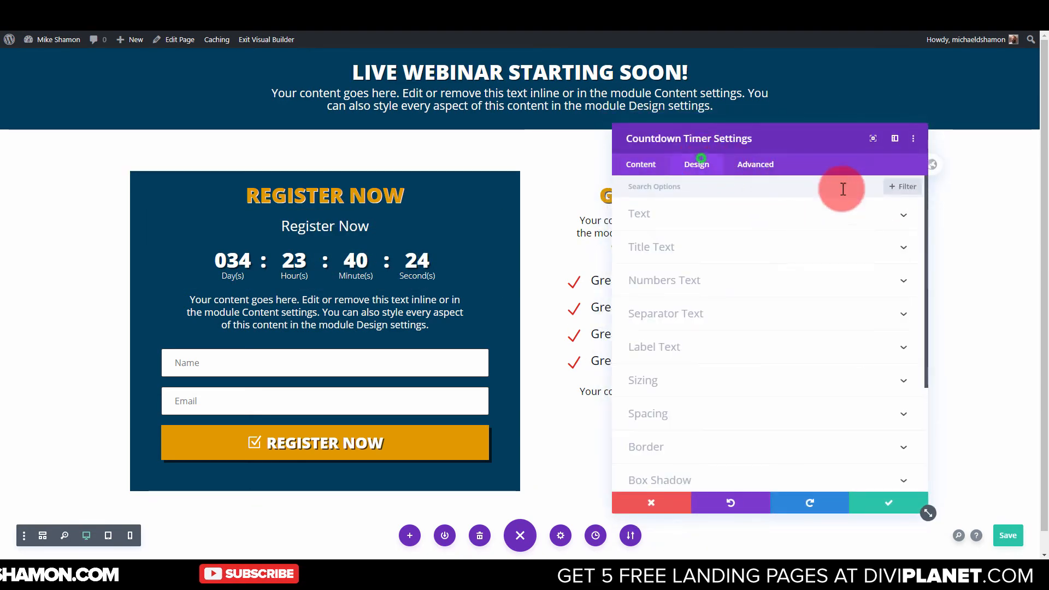
pyautogui.click(910, 216)
pyautogui.click(916, 215)
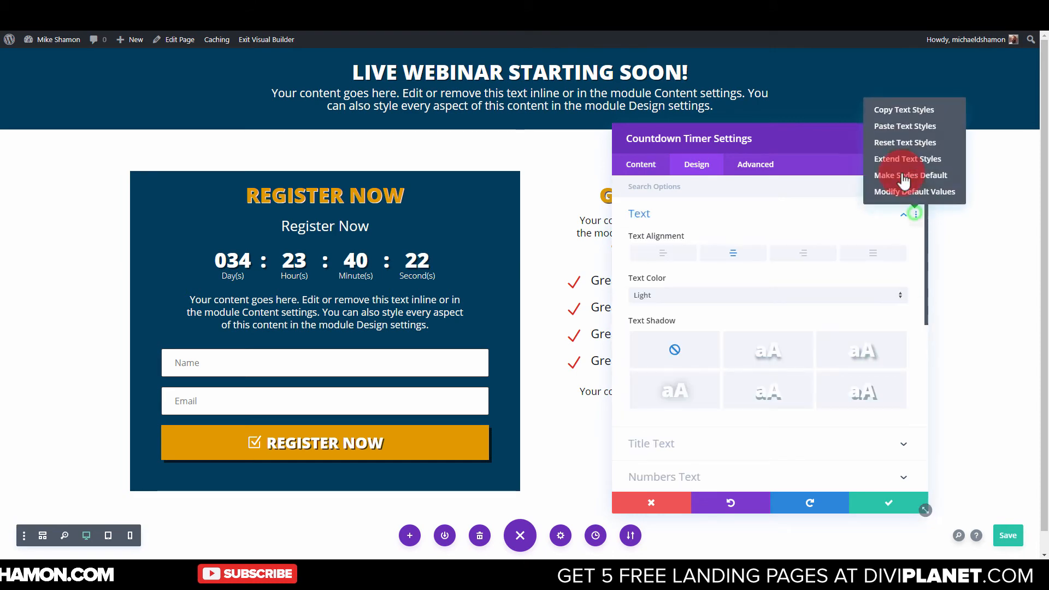
pyautogui.click(891, 131)
pyautogui.click(886, 502)
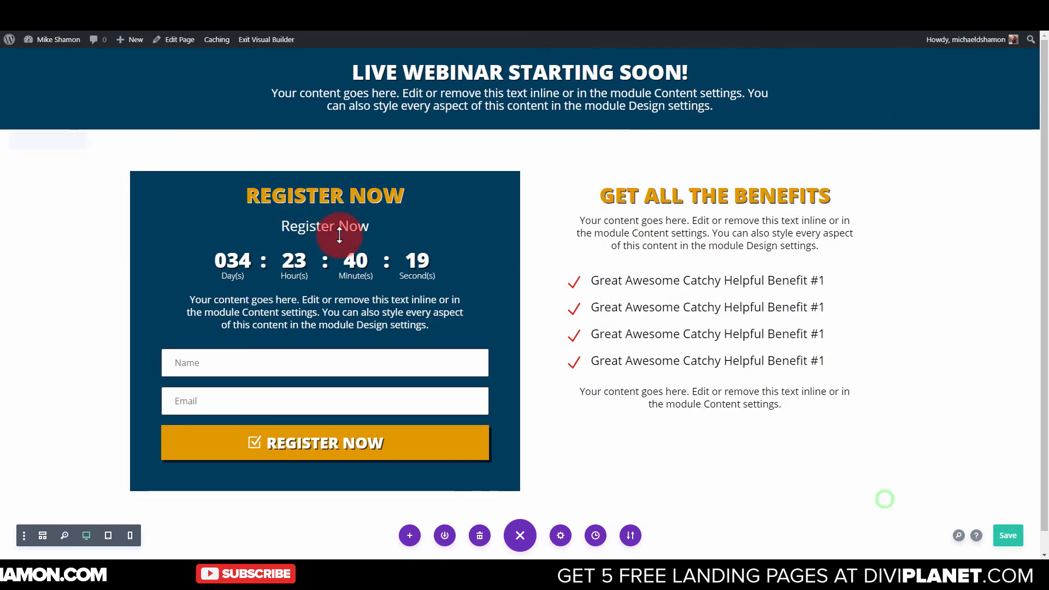
# Apply the hard-edged diagonal text shadow preset to the countdown timer's text and make the black shadow color more opaque
pyautogui.click(306, 238)
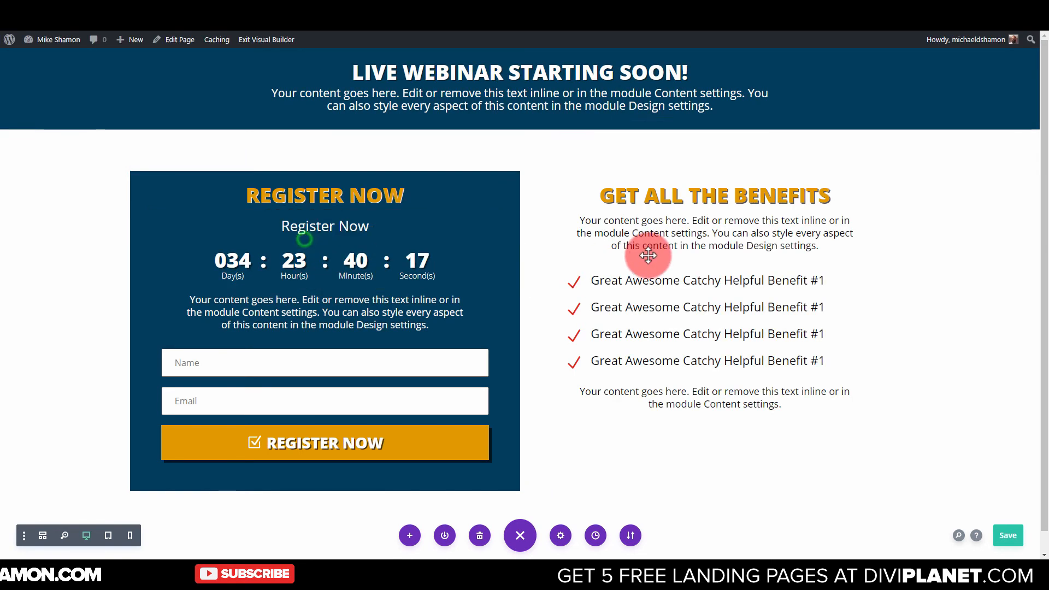
pyautogui.click(685, 164)
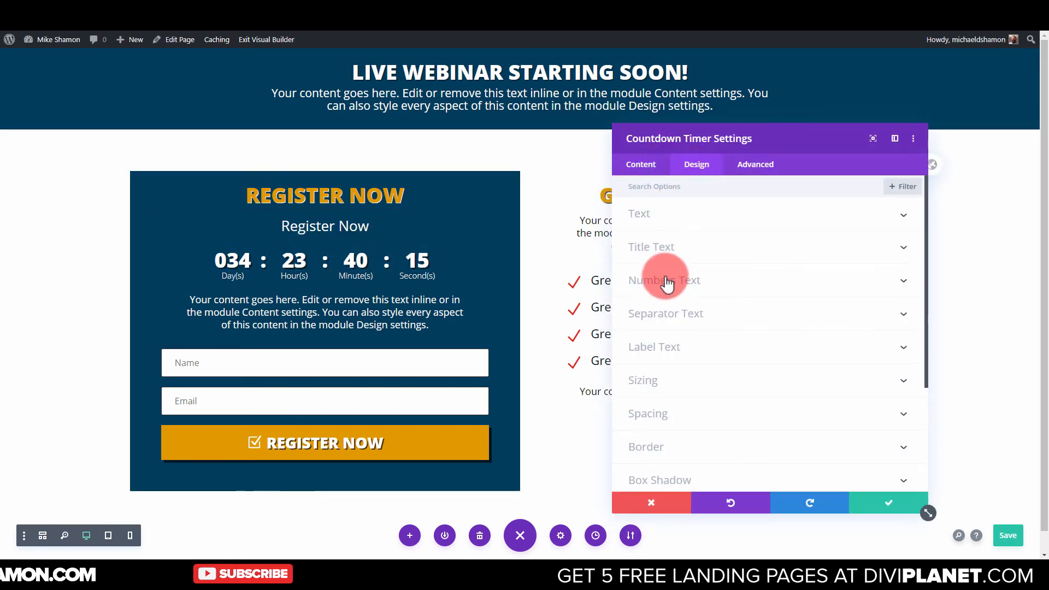
pyautogui.click(663, 213)
pyautogui.scroll(-3, 719, 327)
pyautogui.scroll(2, 860, 300)
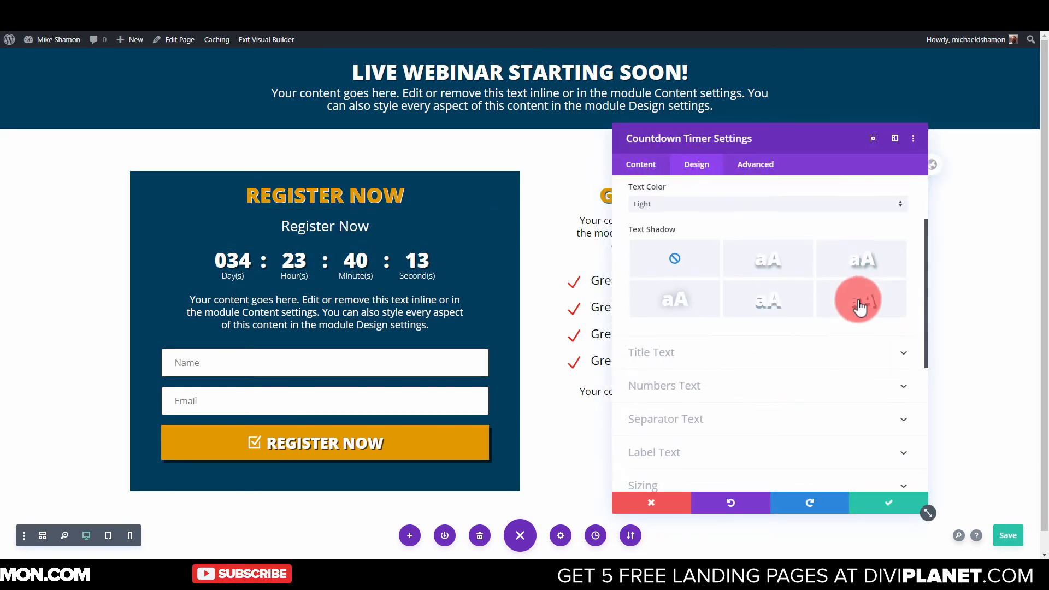
pyautogui.click(862, 300)
pyautogui.scroll(-2, 776, 353)
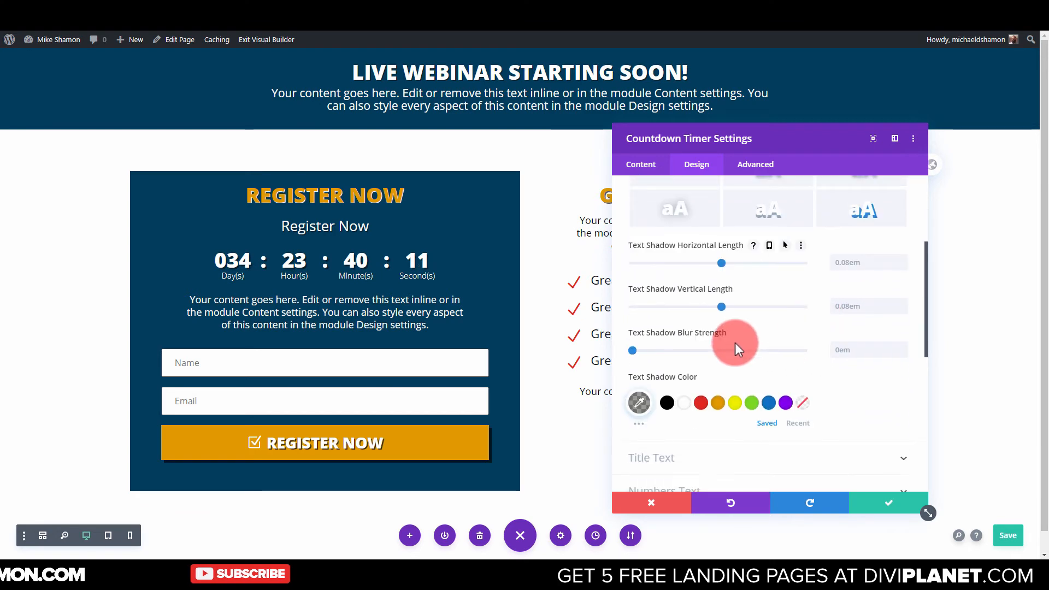
pyautogui.click(645, 403)
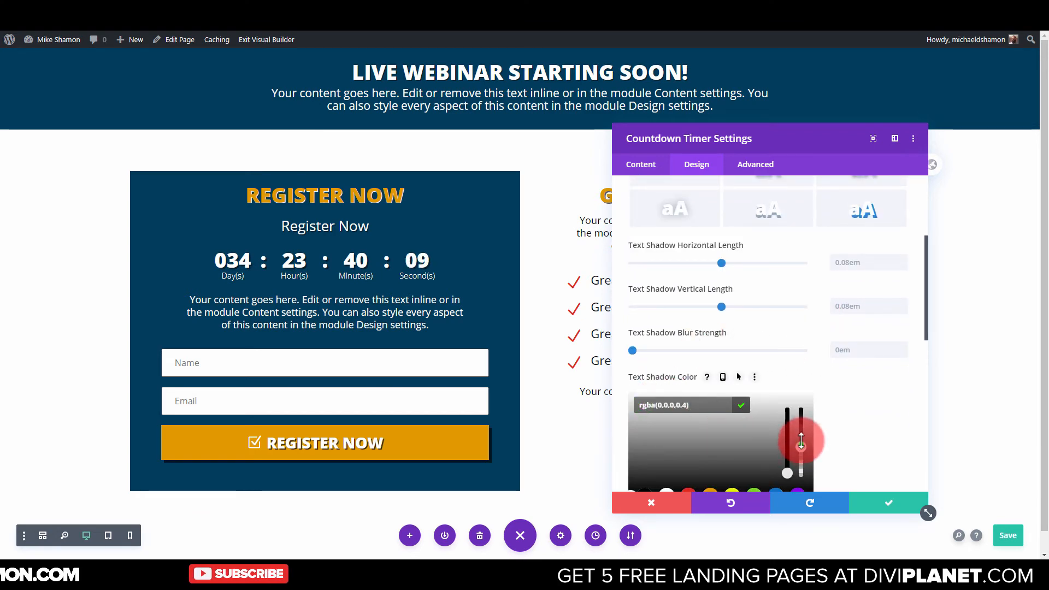
pyautogui.click(878, 415)
pyautogui.scroll(-3, 854, 410)
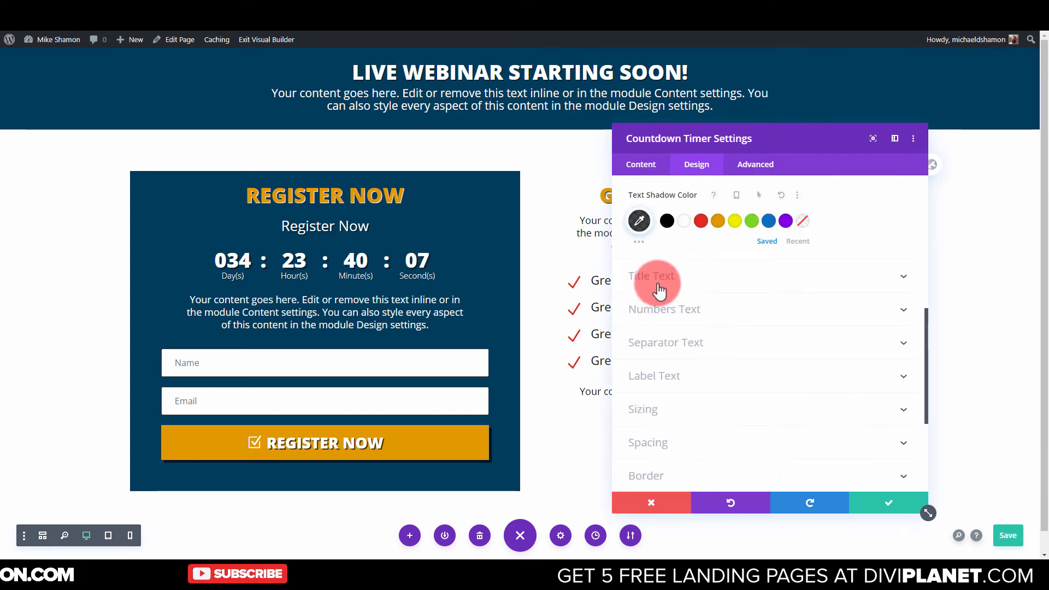
# Style the countdown timer's title text with the orange color, Ultra Bold weight and a 44px text size
pyautogui.click(667, 282)
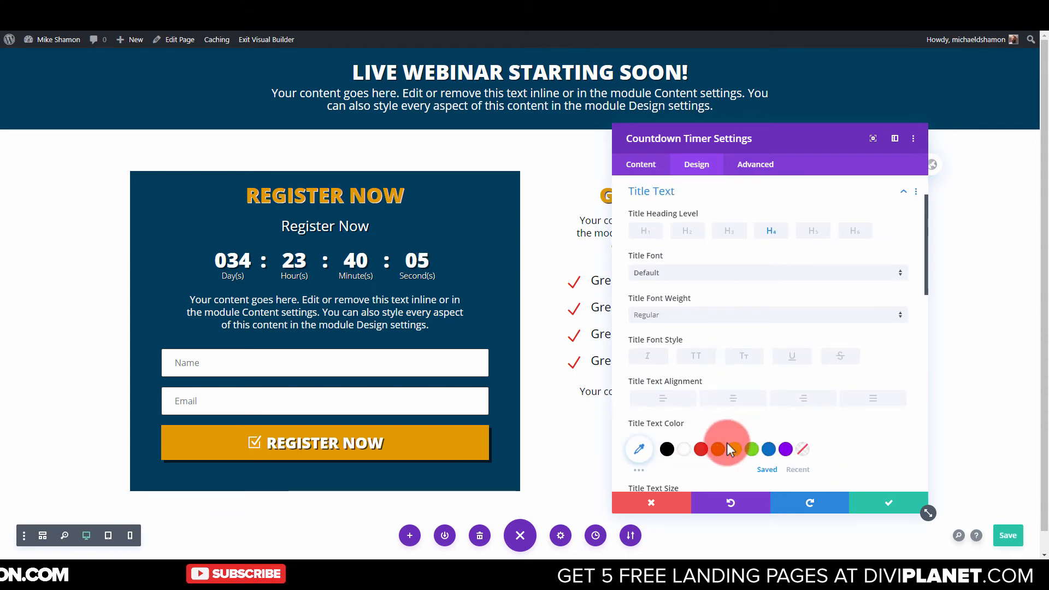
pyautogui.scroll(-2, 690, 307)
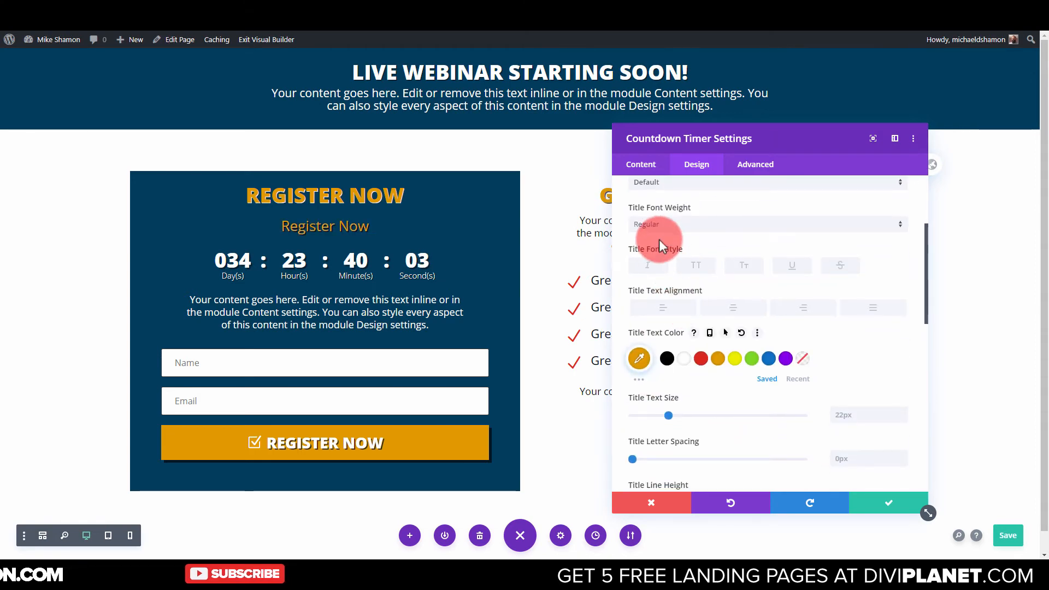
pyautogui.click(664, 226)
pyautogui.click(665, 308)
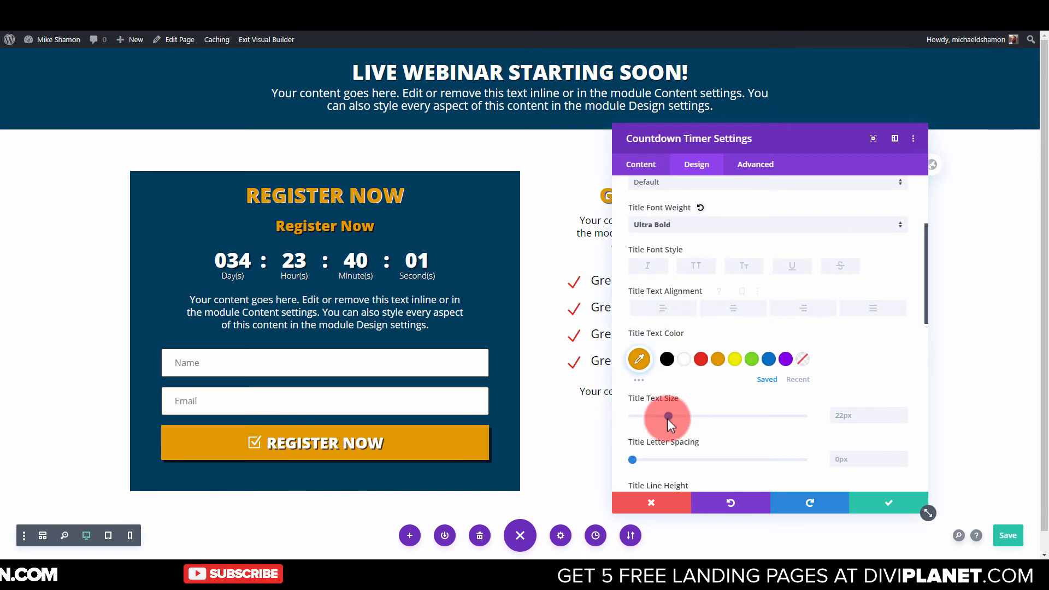
pyautogui.moveTo(668, 417); pyautogui.dragTo(706, 416)
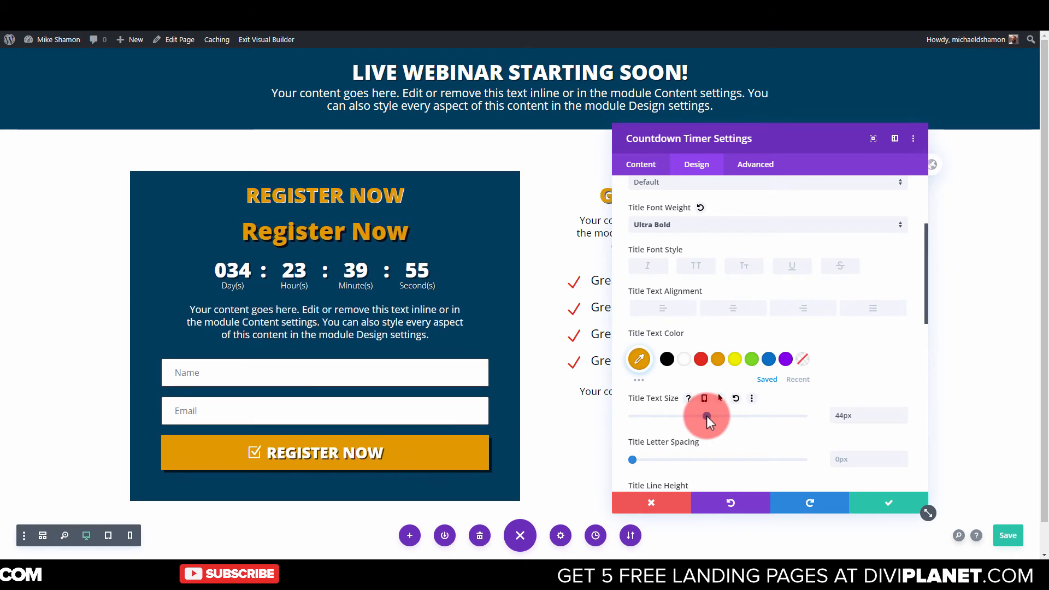
# Set the line height of the countdown timer's title text to 1.1em
pyautogui.scroll(-3, 875, 359)
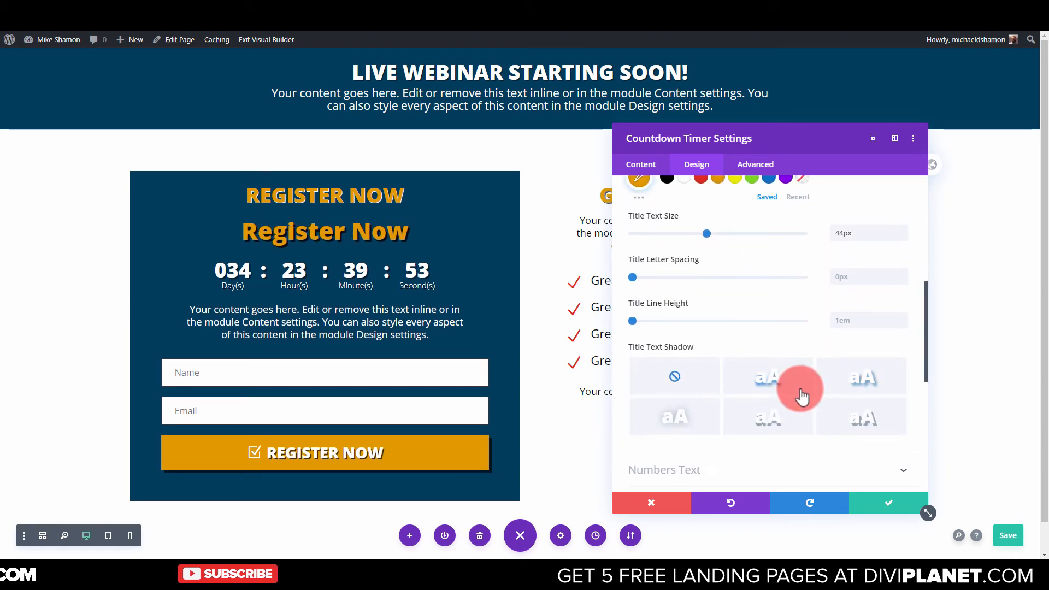
pyautogui.scroll(3, 746, 344)
pyautogui.scroll(2, 746, 344)
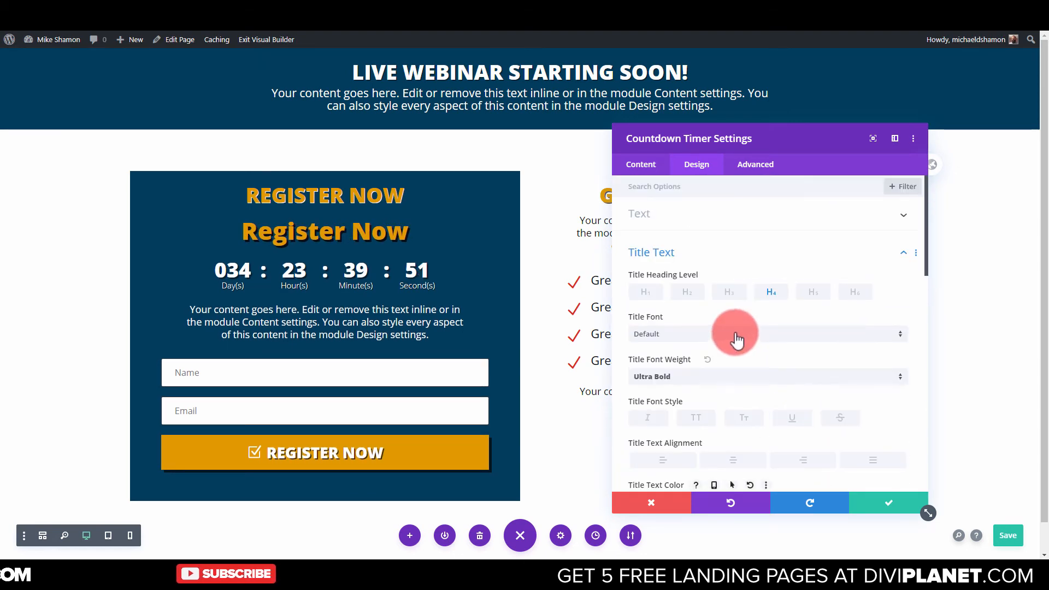
pyautogui.scroll(-6, 744, 345)
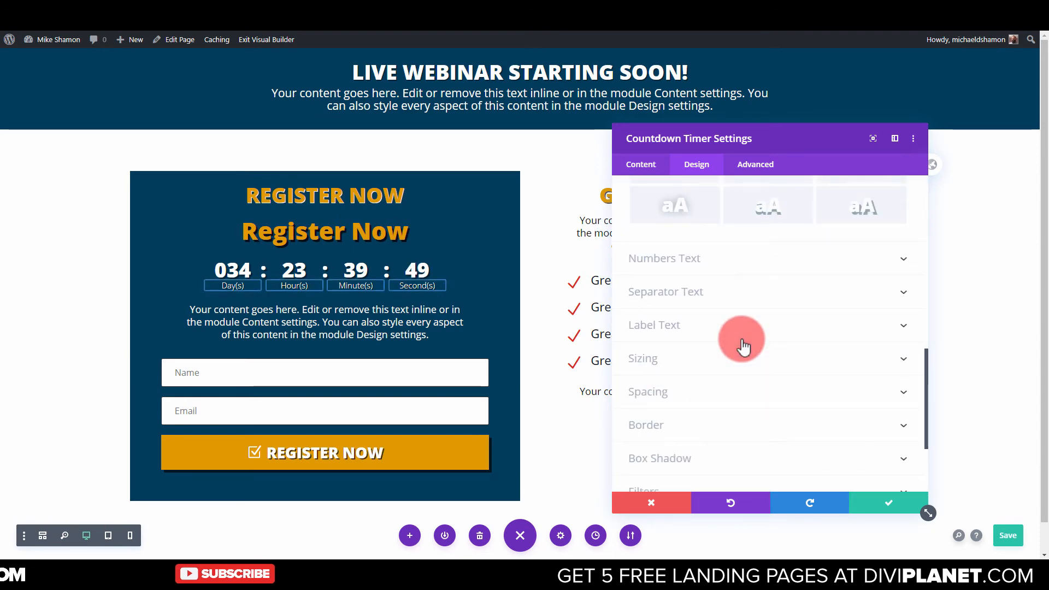
pyautogui.scroll(3, 710, 327)
pyautogui.moveTo(629, 296); pyautogui.dragTo(642, 296)
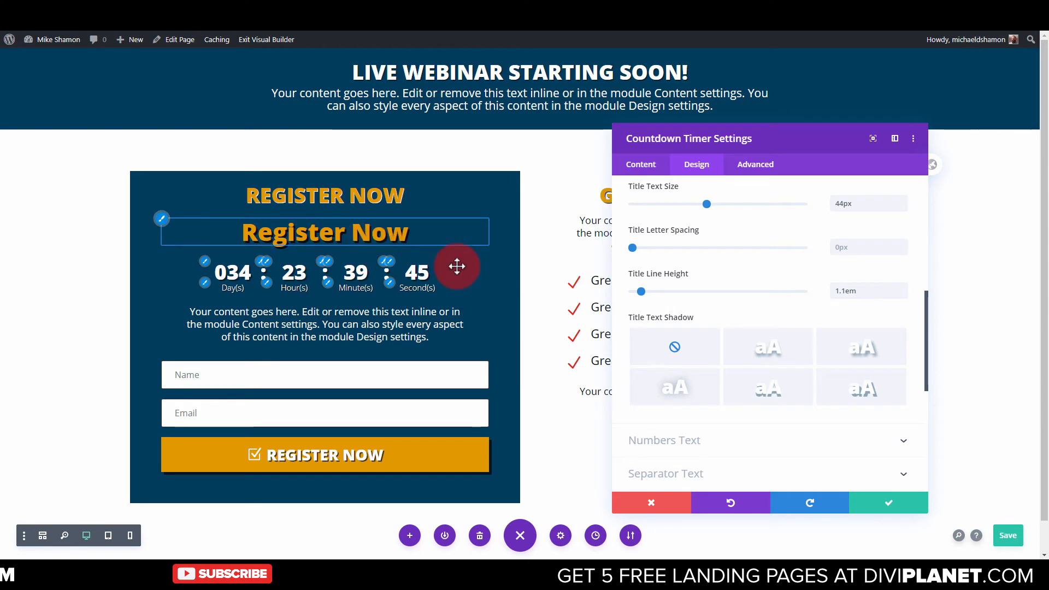
# Try the hard-edged diagonal text shadow preset on the countdown timer's title text
pyautogui.scroll(-2, 838, 398)
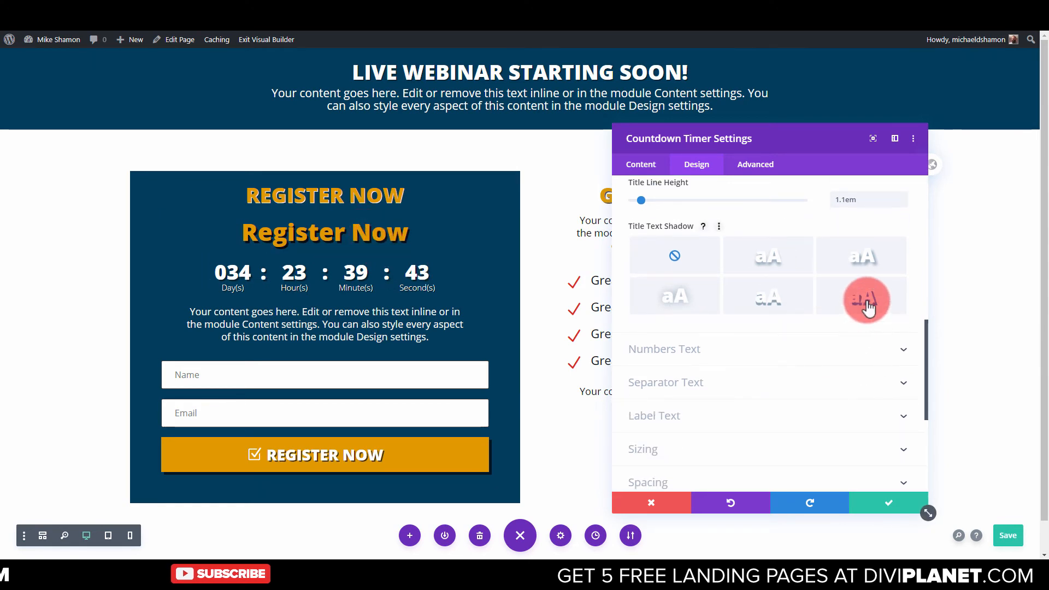
pyautogui.click(160, 221)
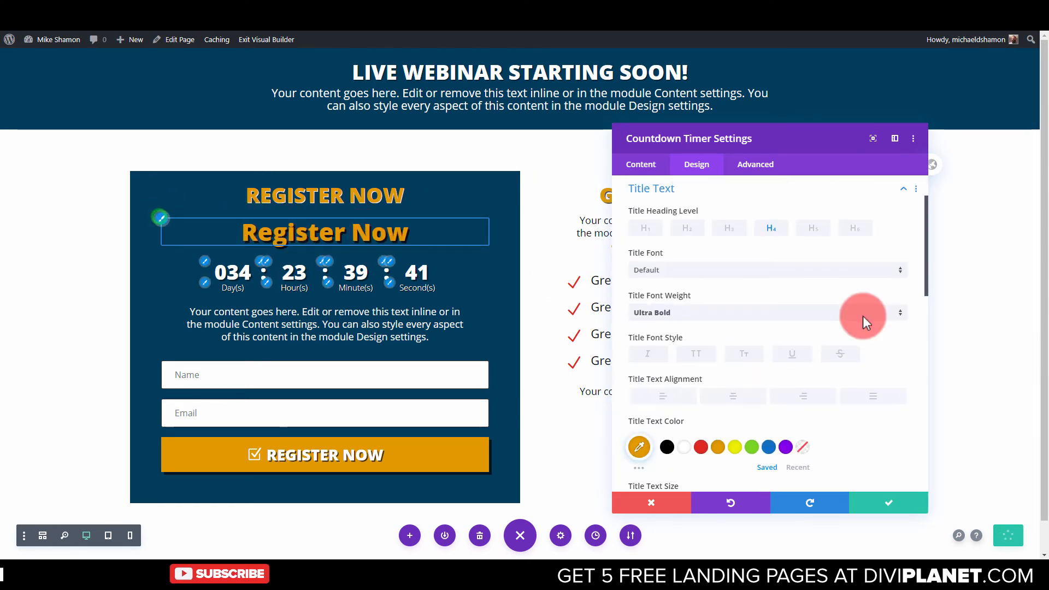
pyautogui.scroll(-4, 873, 345)
pyautogui.scroll(-2, 873, 344)
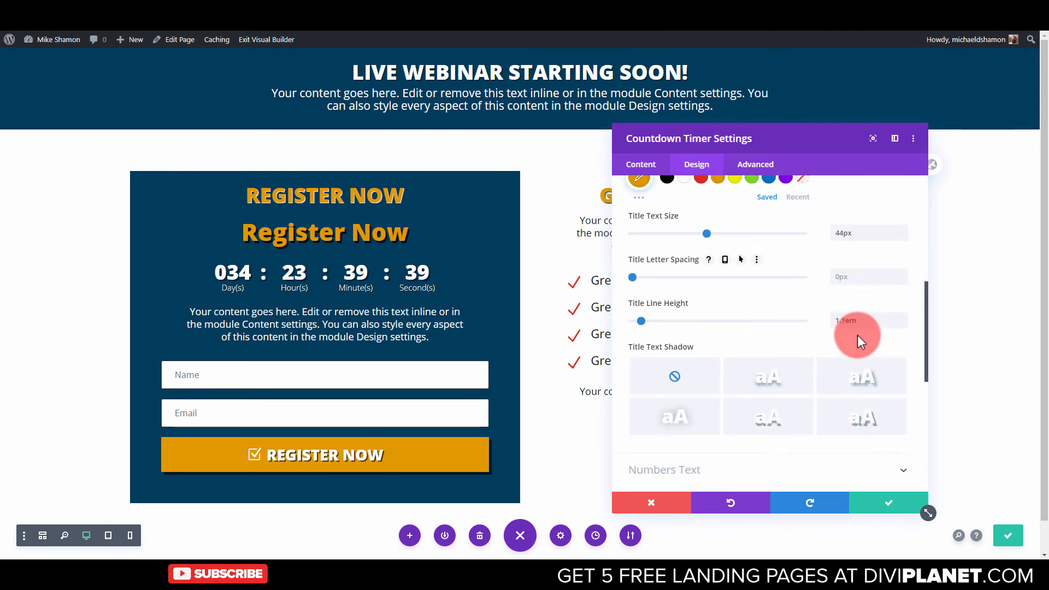
pyautogui.click(872, 423)
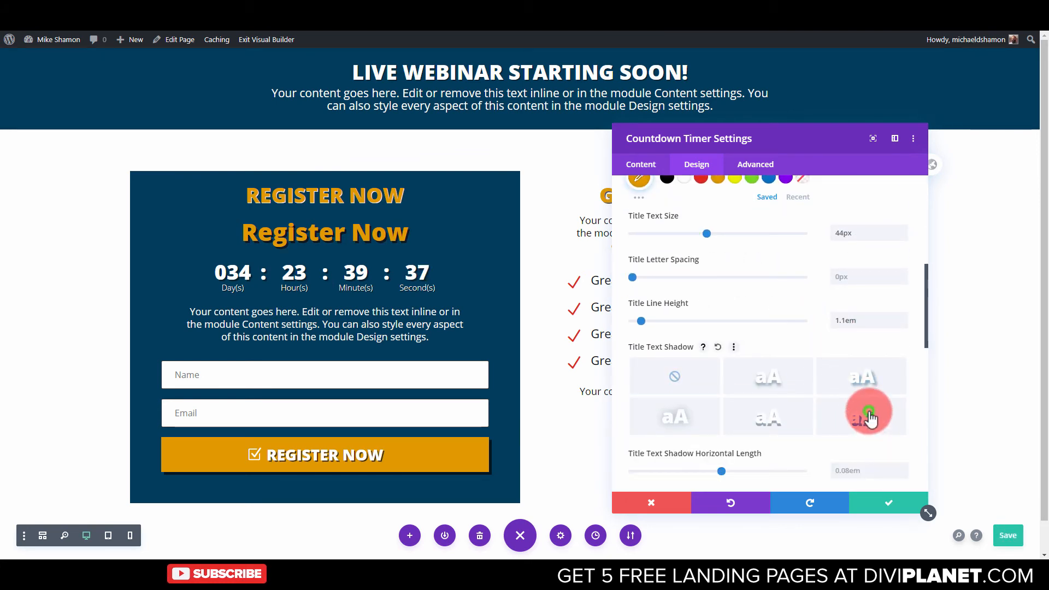
# Review the timer's general text shadow options, set the title's own text shadow to none and save the timer settings
pyautogui.scroll(4, 664, 260)
pyautogui.scroll(5, 664, 259)
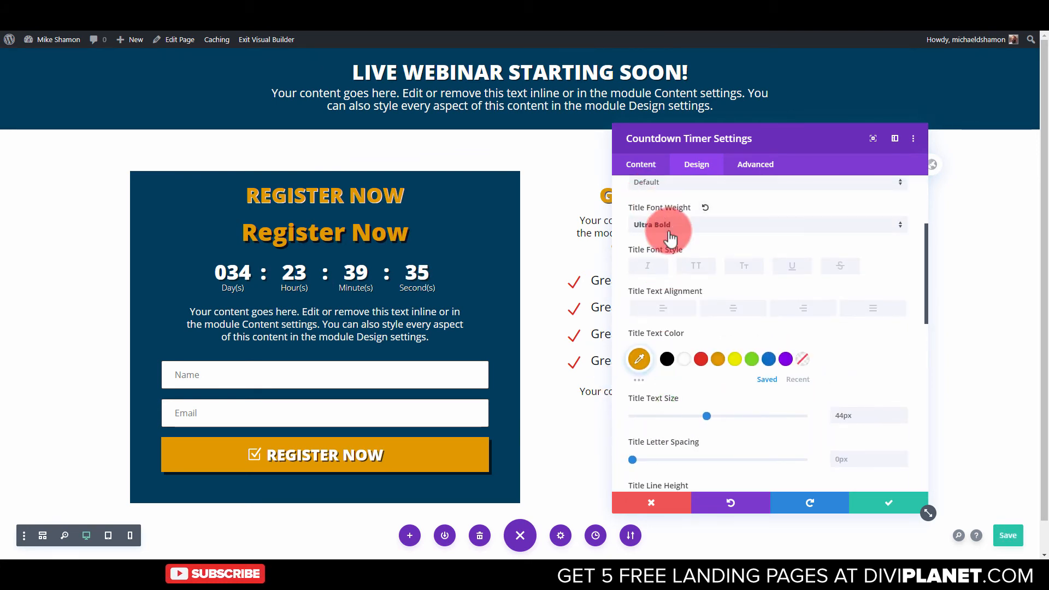
pyautogui.click(654, 214)
pyautogui.scroll(-7, 838, 361)
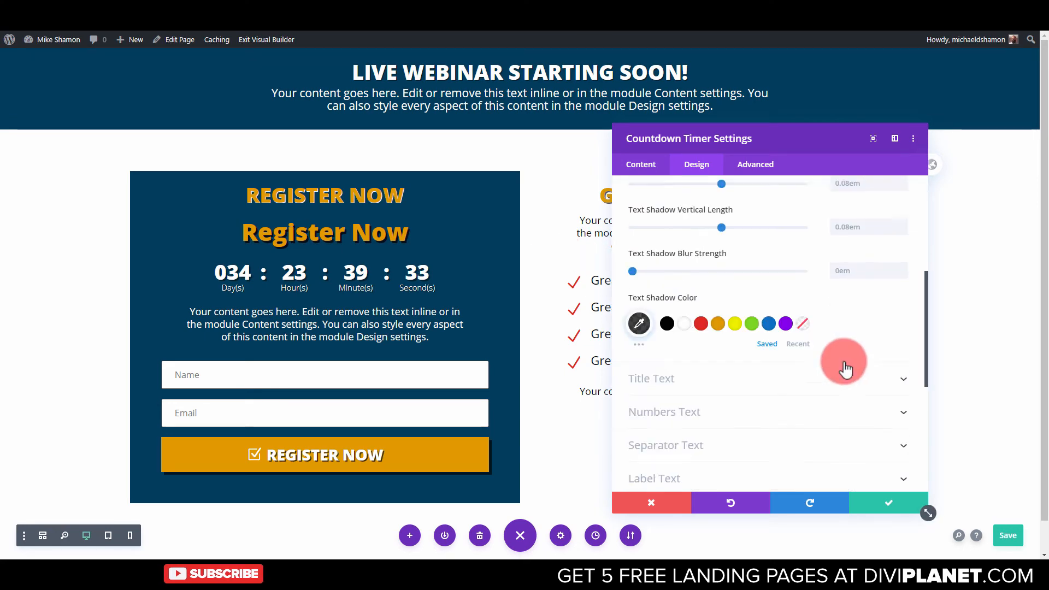
pyautogui.scroll(-5, 842, 358)
pyautogui.scroll(5, 852, 358)
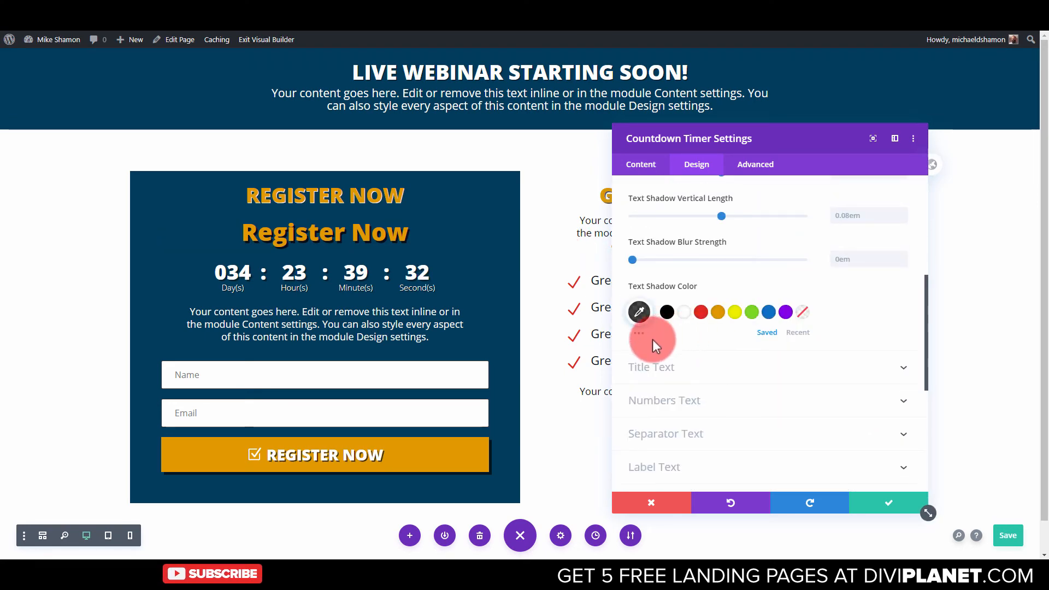
pyautogui.click(664, 369)
pyautogui.scroll(-5, 883, 405)
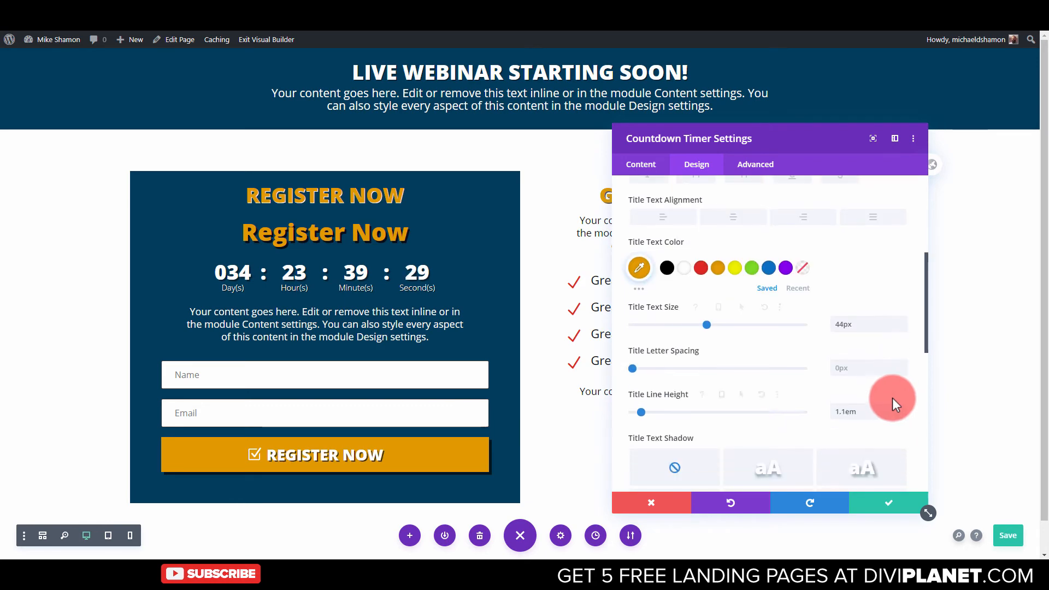
pyautogui.click(888, 420)
pyautogui.click(672, 378)
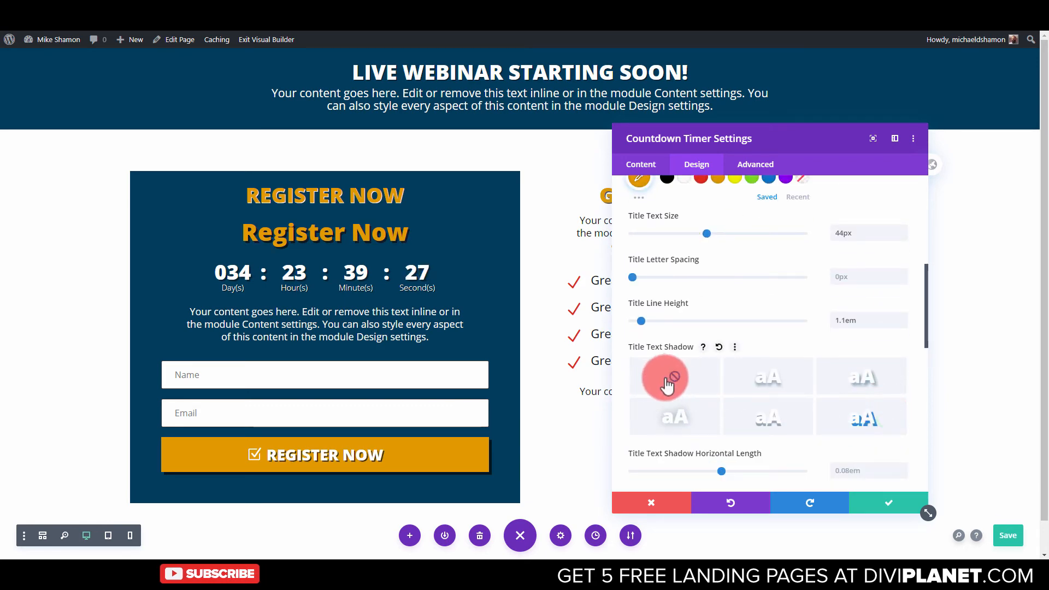
pyautogui.click(889, 509)
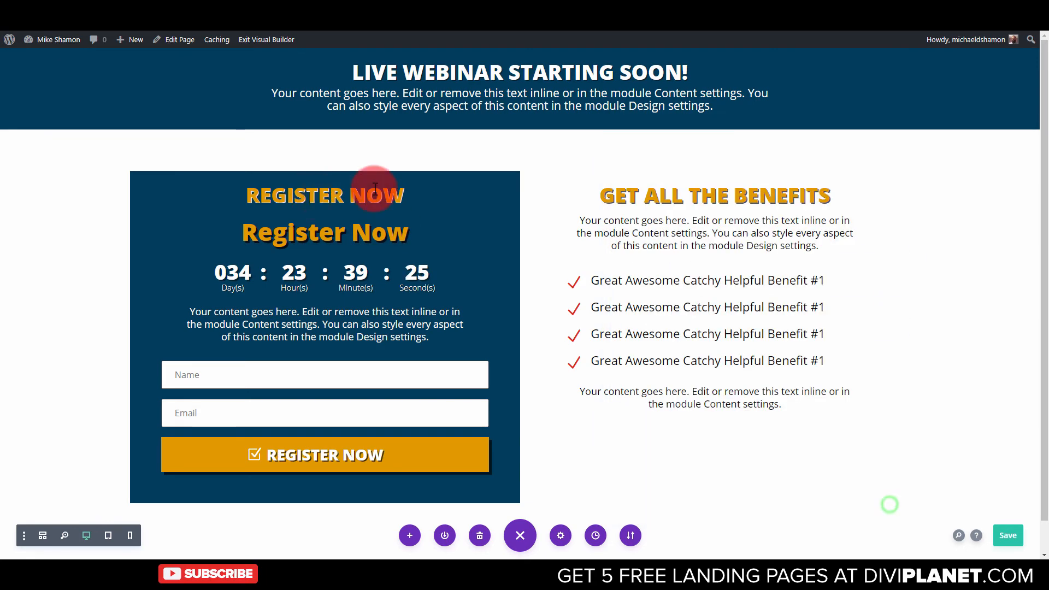
# Delete the separate uppercase Register Now heading above the countdown timer and set the timer's top and bottom padding to 0px
pyautogui.click(352, 196)
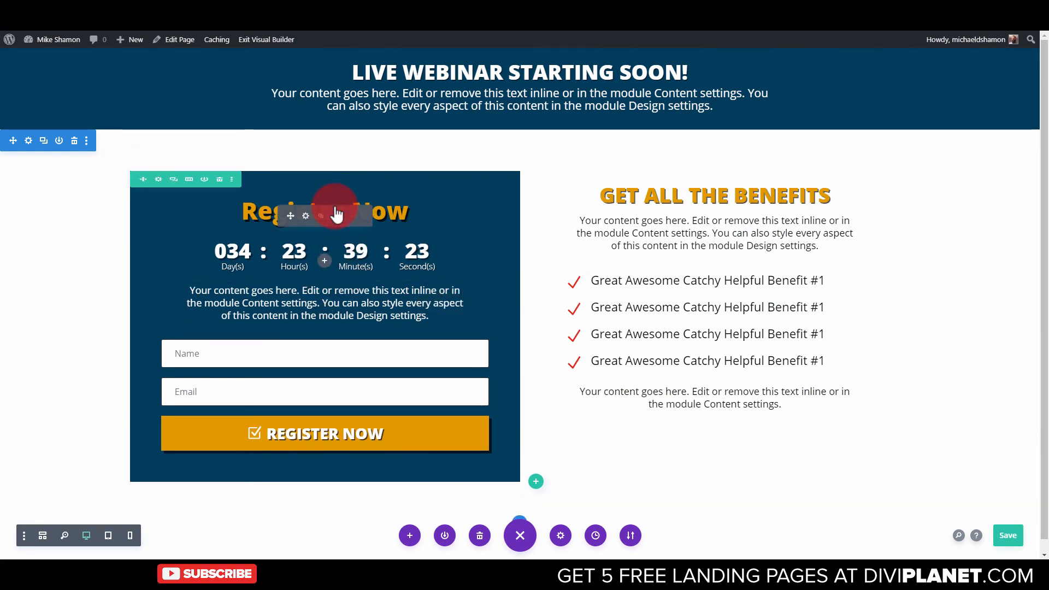
pyautogui.click(307, 216)
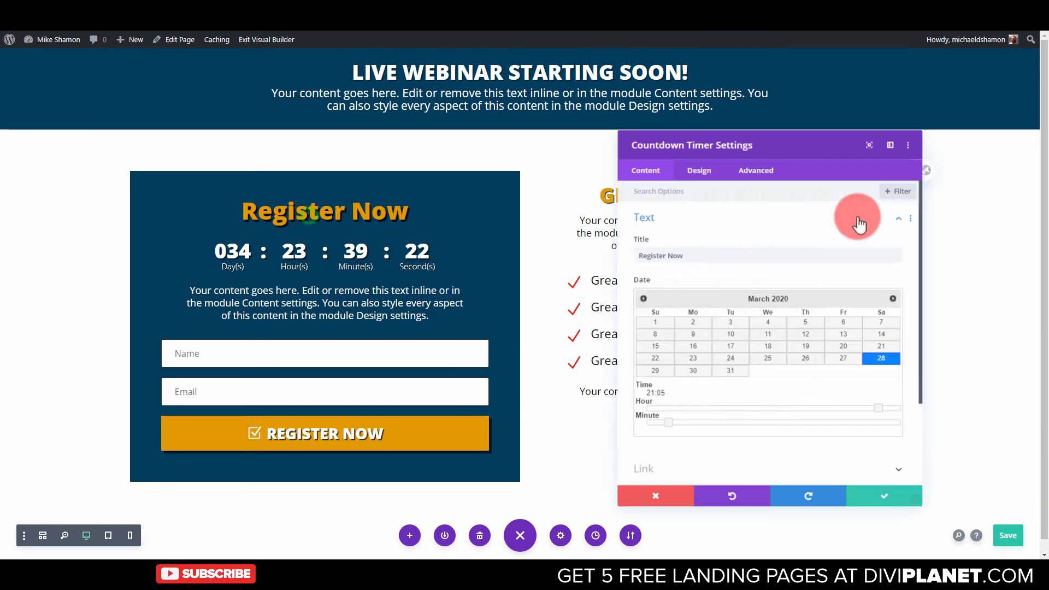
pyautogui.click(697, 164)
pyautogui.click(666, 429)
pyautogui.scroll(-4, 705, 371)
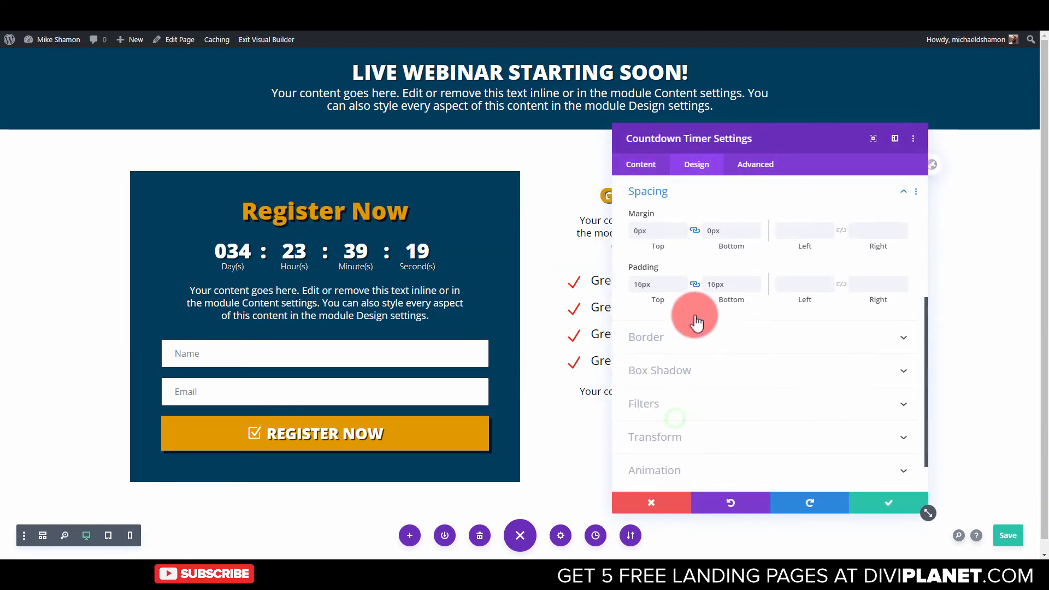
pyautogui.click(634, 287)
pyautogui.doubleClick(642, 285)
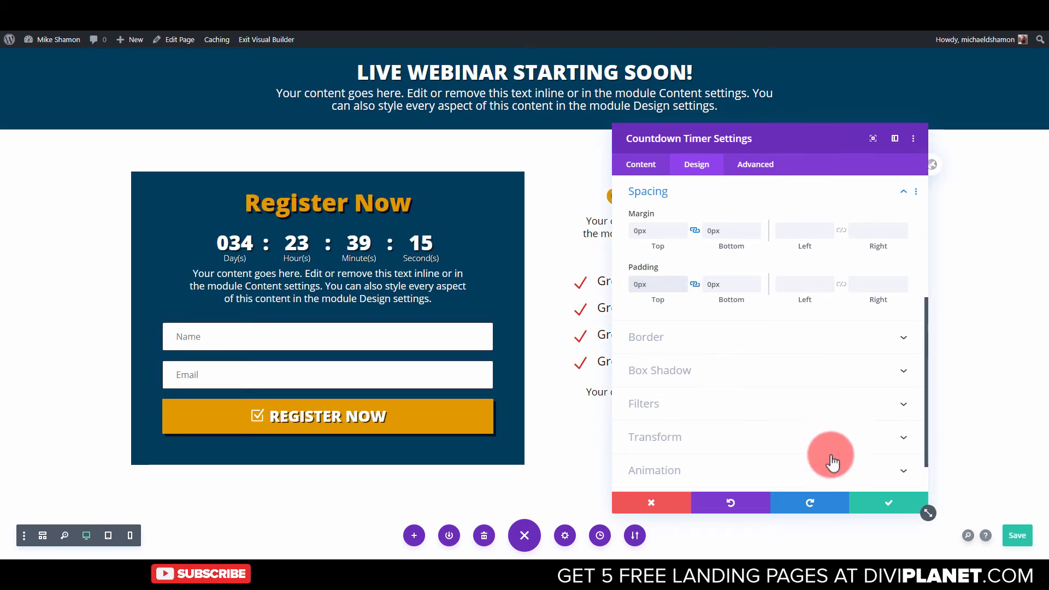
pyautogui.click(885, 503)
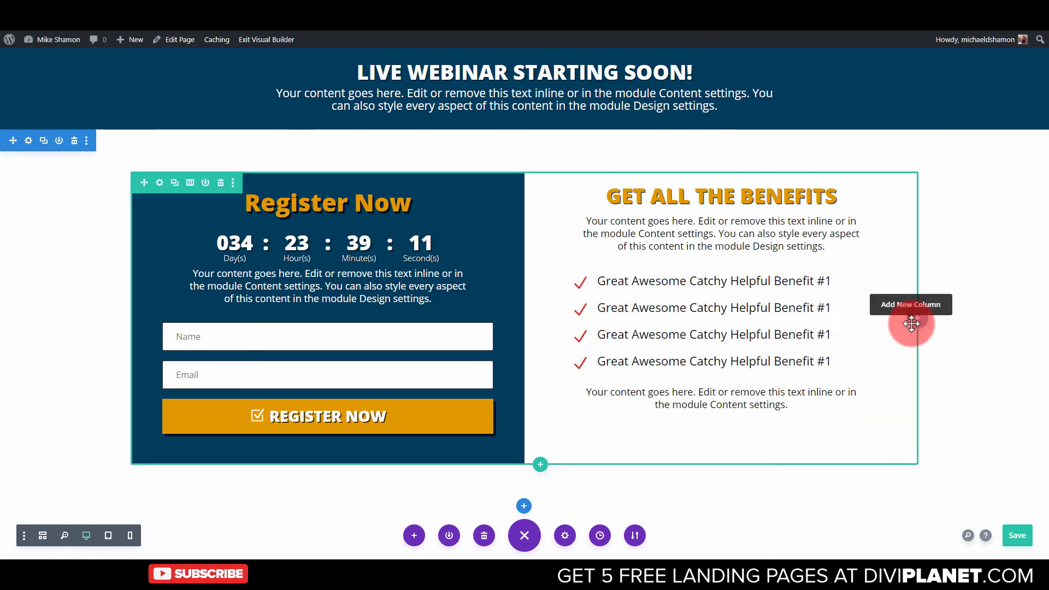
# Set the top padding of the paragraph below the countdown timer to 16px and reduce its bottom padding
pyautogui.click(309, 271)
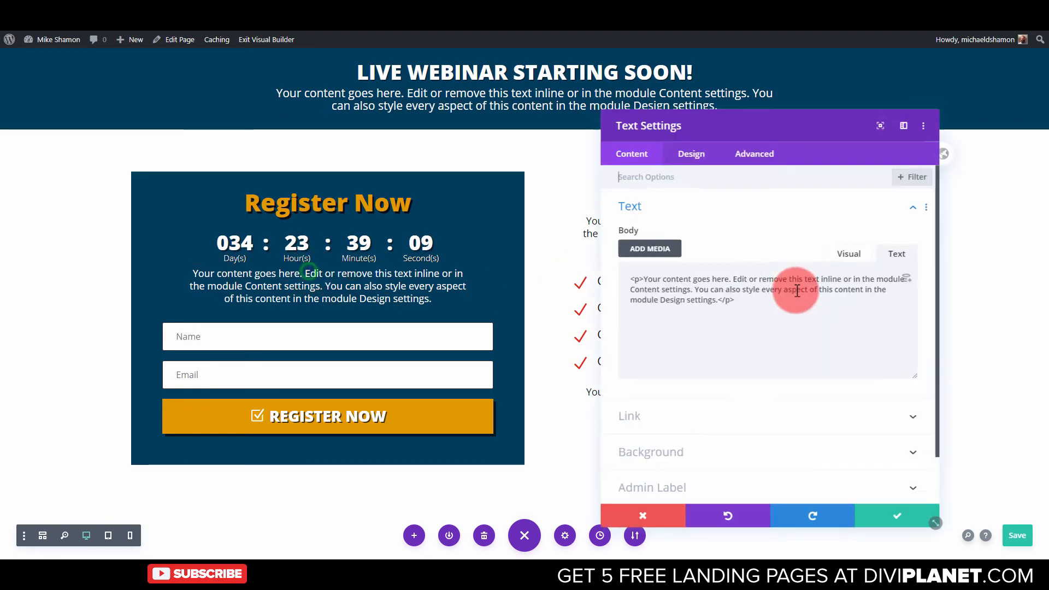
pyautogui.click(698, 163)
pyautogui.click(683, 307)
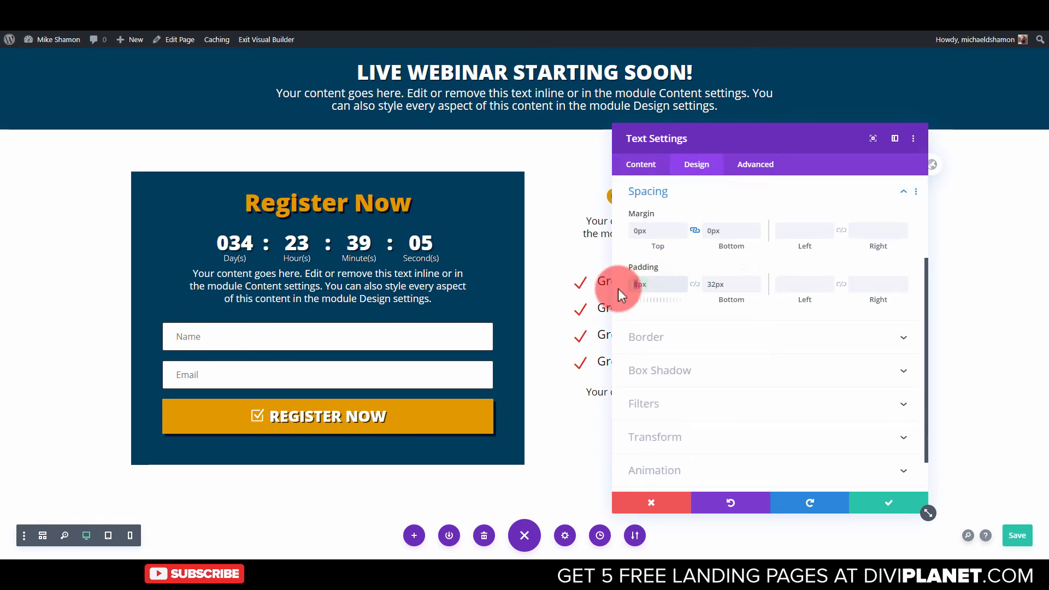
pyautogui.write('16')
pyautogui.click(717, 284)
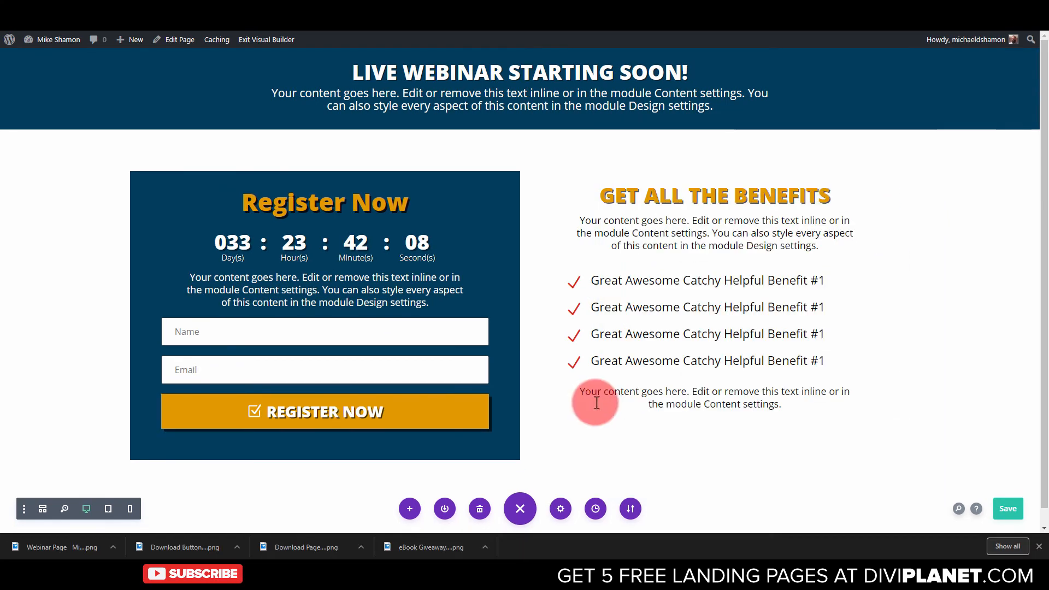
# Preview the whole page in tablet view and in phone view to examine its responsive layout
pyautogui.click(105, 509)
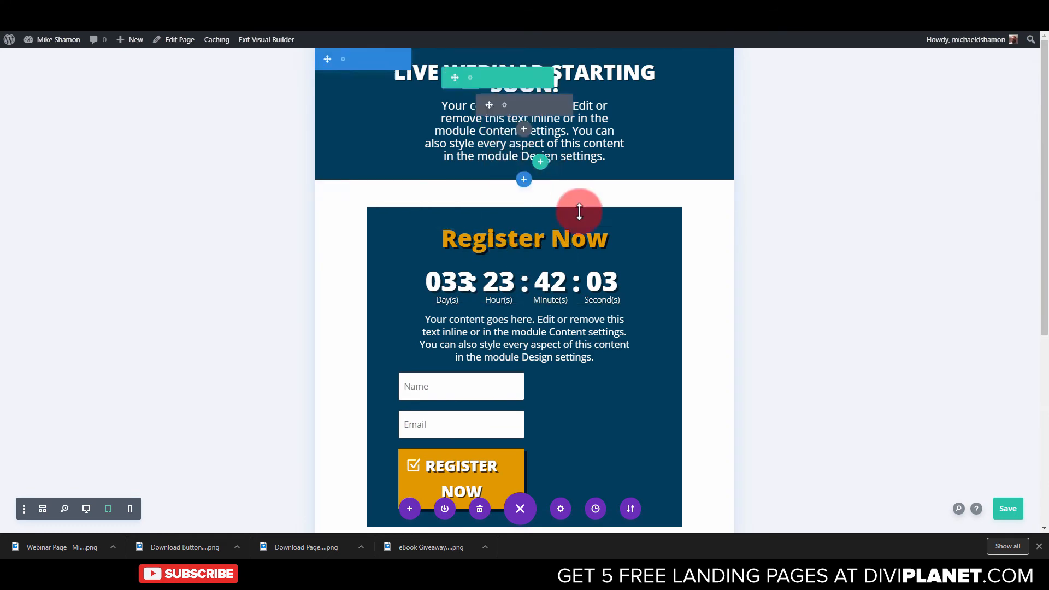
pyautogui.scroll(-5, 543, 335)
pyautogui.scroll(5, 518, 360)
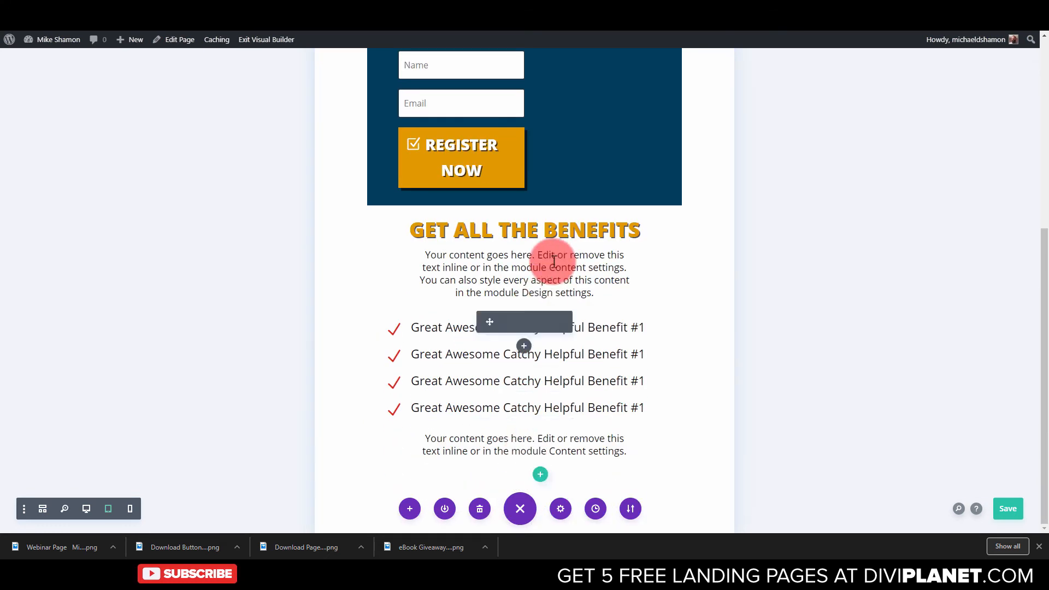
pyautogui.click(131, 509)
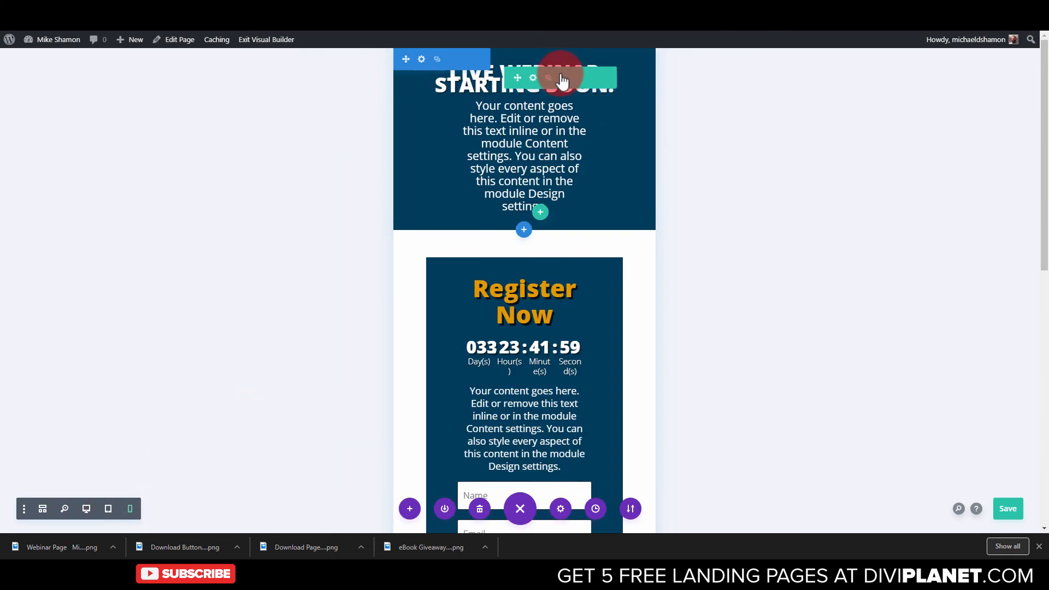
pyautogui.scroll(-8, 518, 412)
pyautogui.scroll(8, 520, 419)
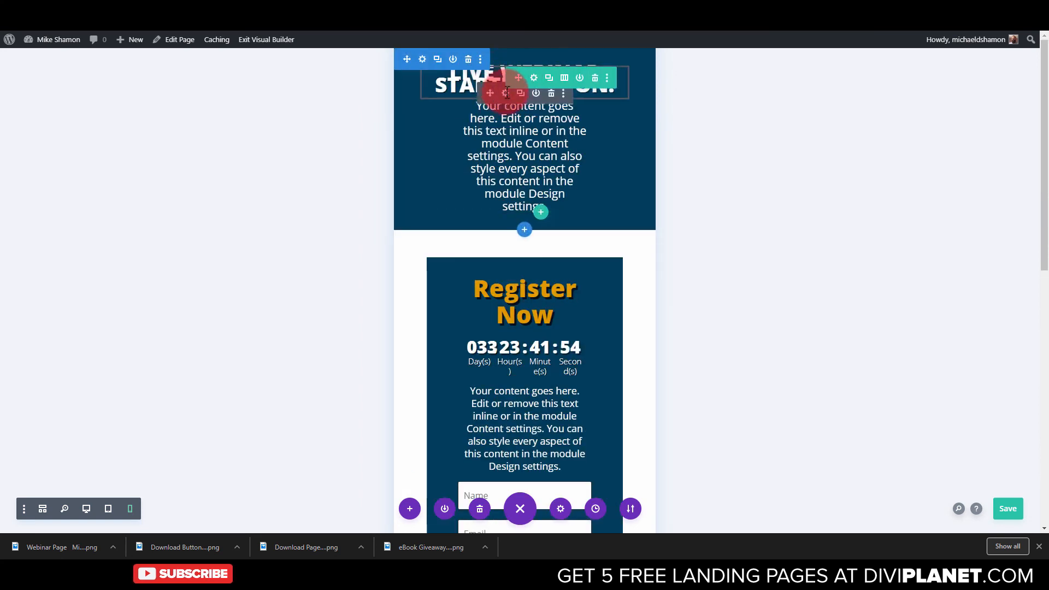
# Enable responsive text sizes for the Live Webinar Starting Soon heading and set its phone text size to 26px
pyautogui.click(506, 93)
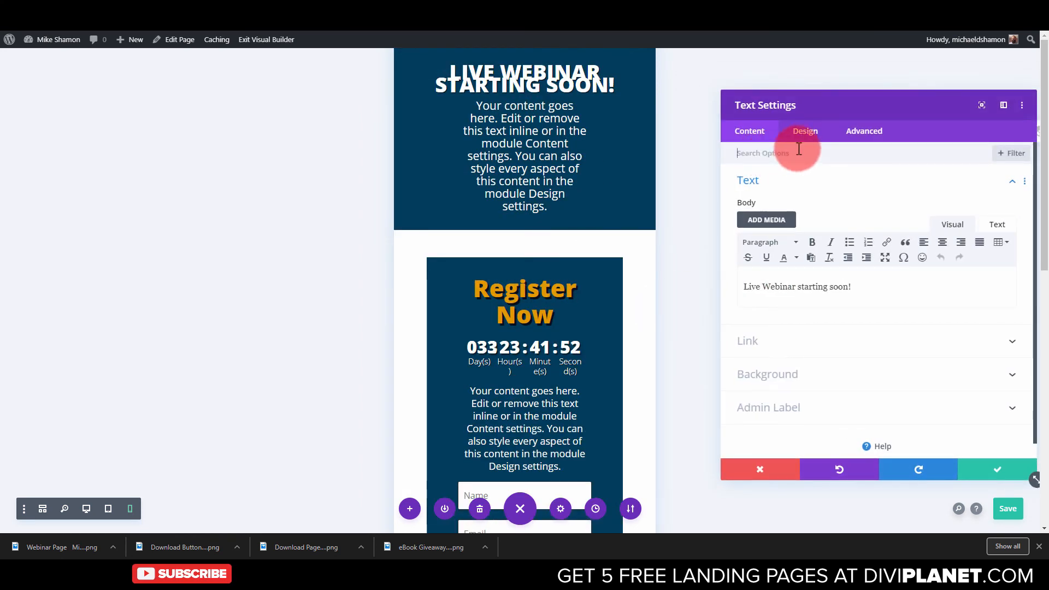
pyautogui.click(801, 136)
pyautogui.click(776, 198)
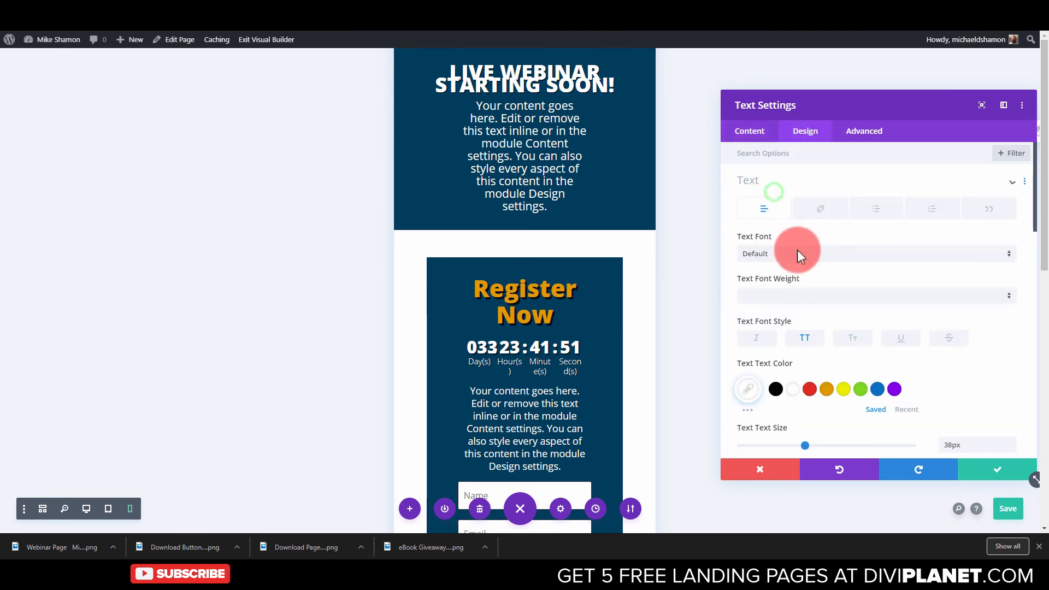
pyautogui.scroll(-4, 809, 279)
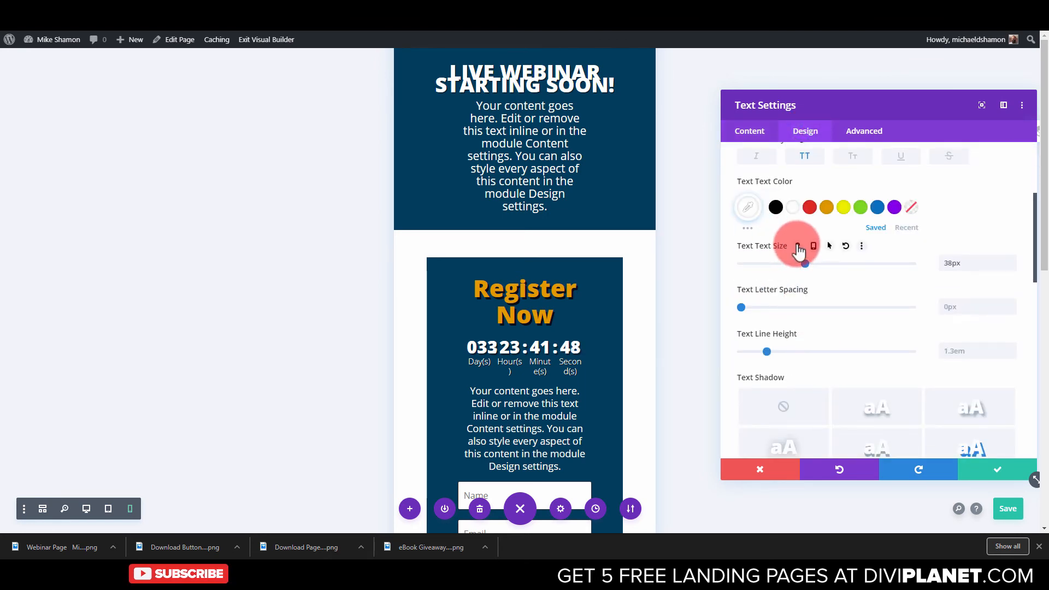
pyautogui.click(813, 246)
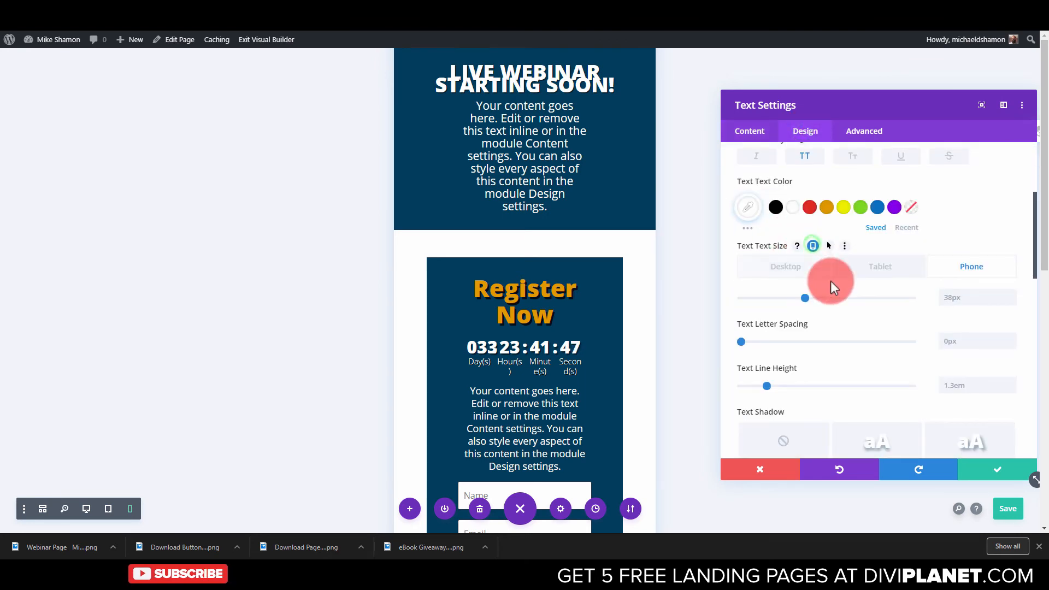
pyautogui.click(803, 298)
pyautogui.moveTo(797, 301); pyautogui.dragTo(791, 301)
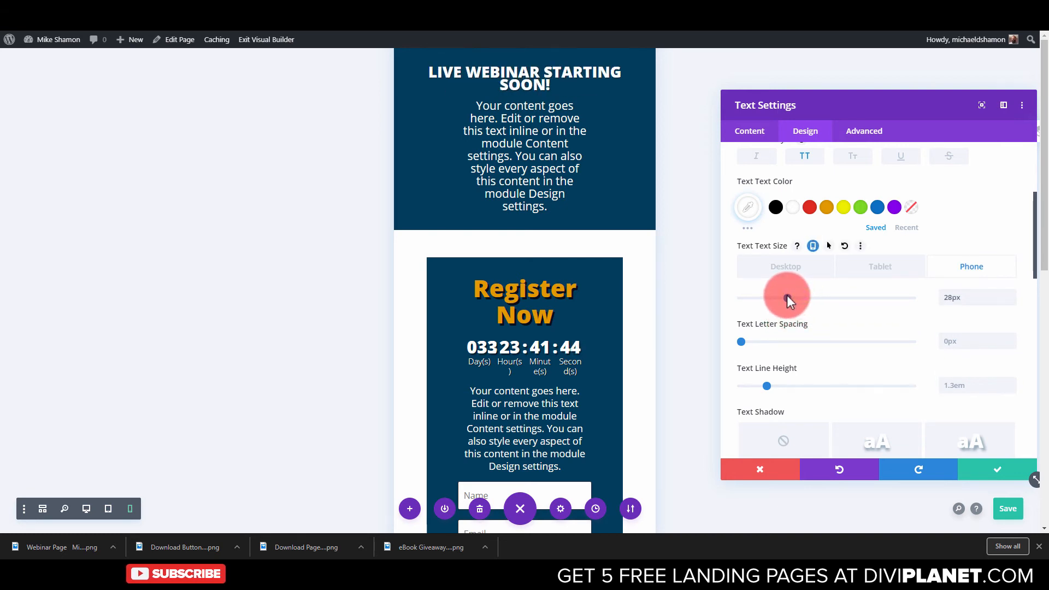
# Set the webinar heading's line height to 1.1em, reduce its phone text size to 21px and save the settings
pyautogui.click(767, 386)
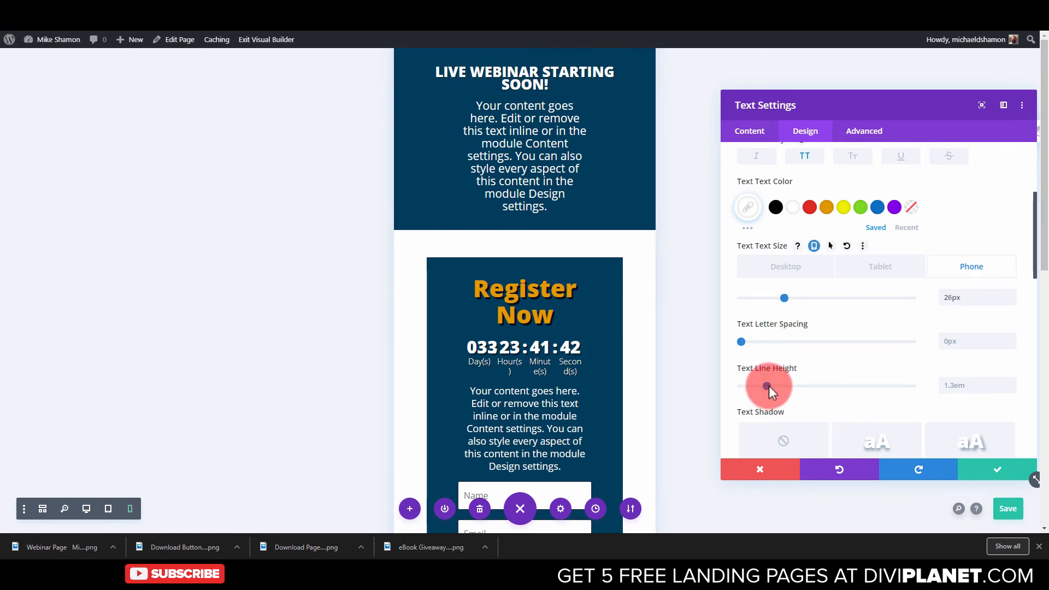
pyautogui.moveTo(765, 387); pyautogui.dragTo(749, 387)
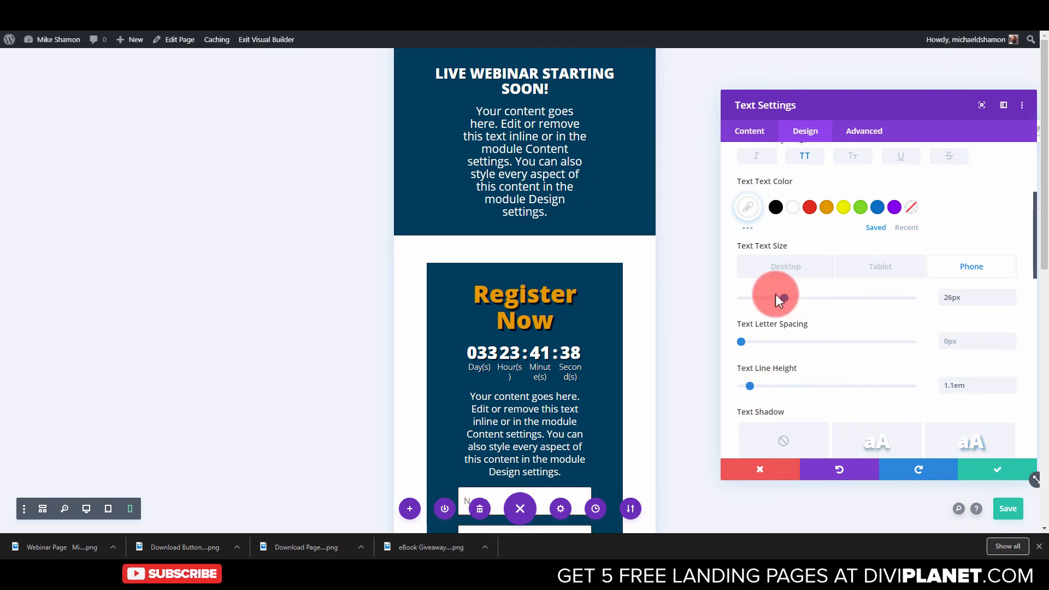
pyautogui.moveTo(784, 302); pyautogui.dragTo(776, 300)
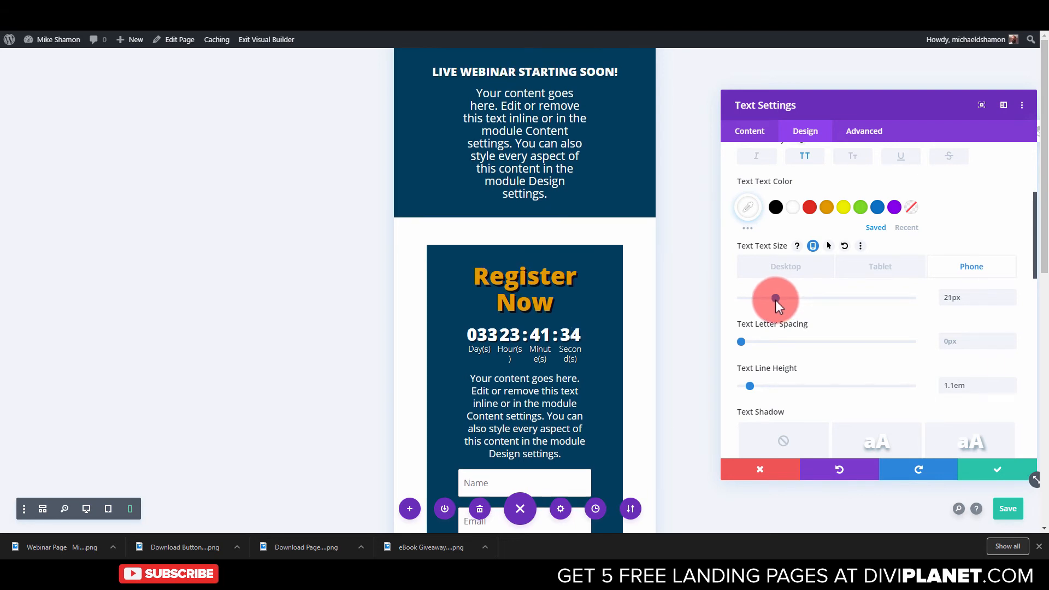
pyautogui.click(992, 467)
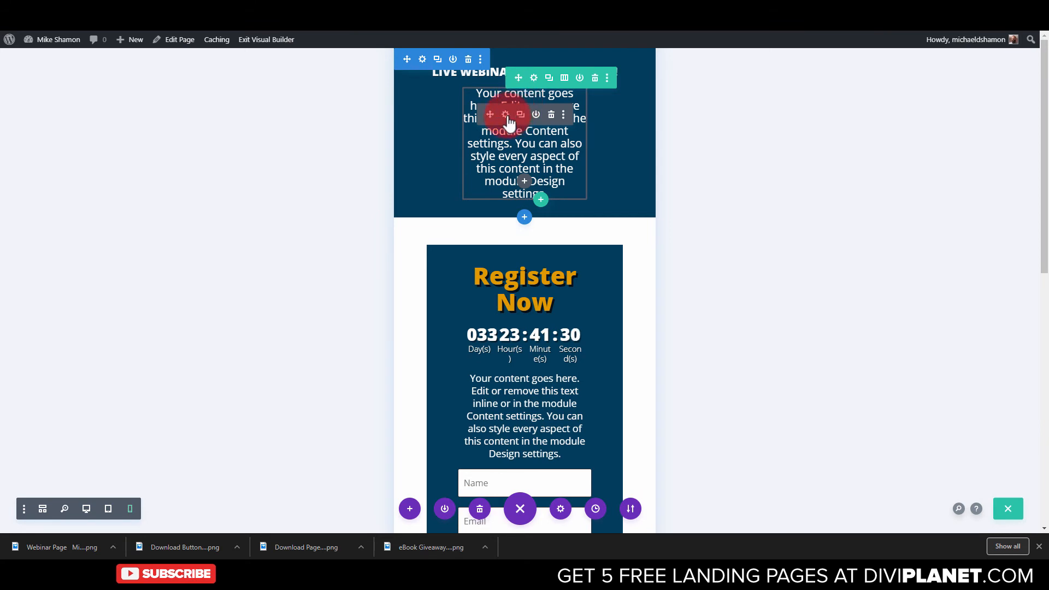
# Enable responsive text sizes for the paragraph below the webinar heading, set its phone text size to 18px and save the settings
pyautogui.click(507, 117)
pyautogui.click(806, 132)
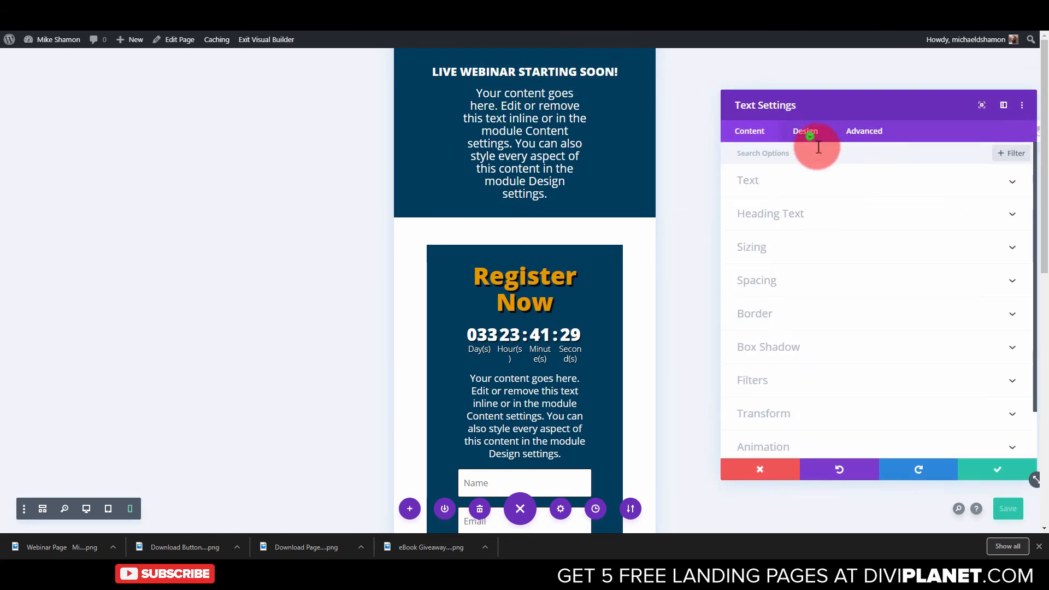
pyautogui.click(768, 192)
pyautogui.scroll(-4, 820, 306)
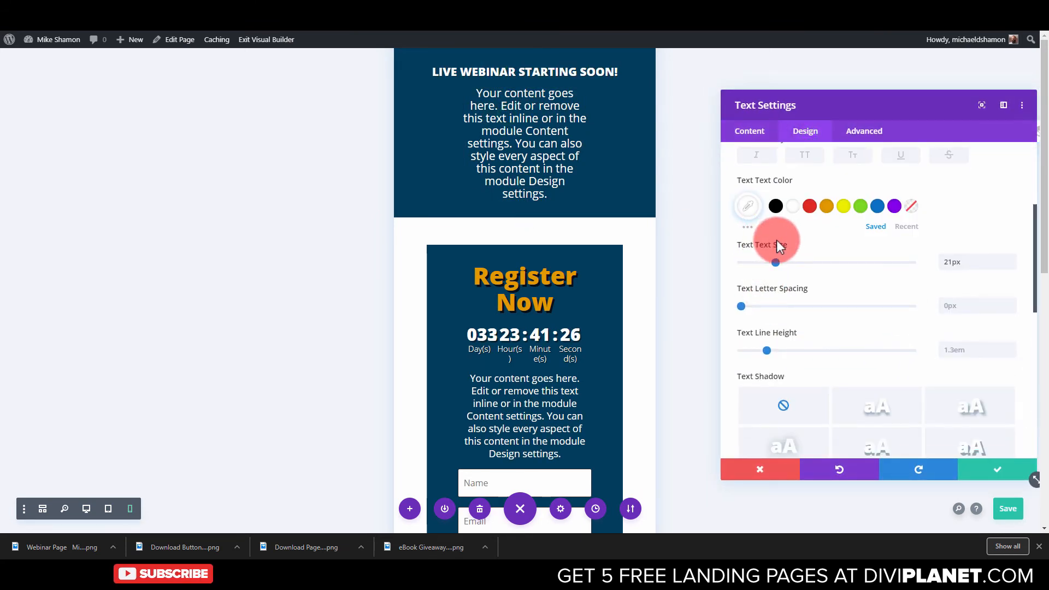
pyautogui.click(813, 245)
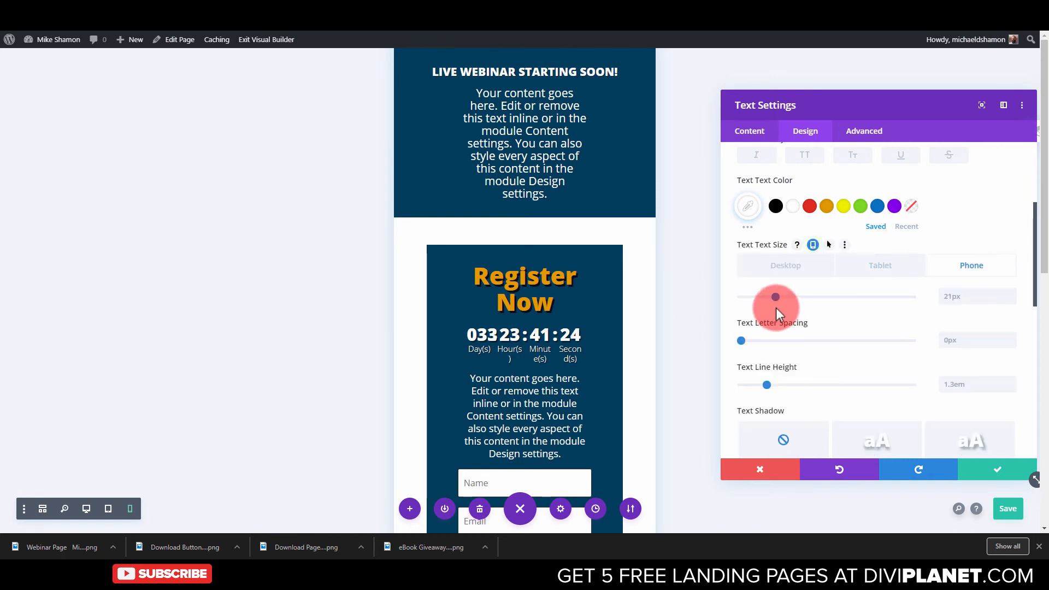
pyautogui.moveTo(776, 307); pyautogui.dragTo(771, 295)
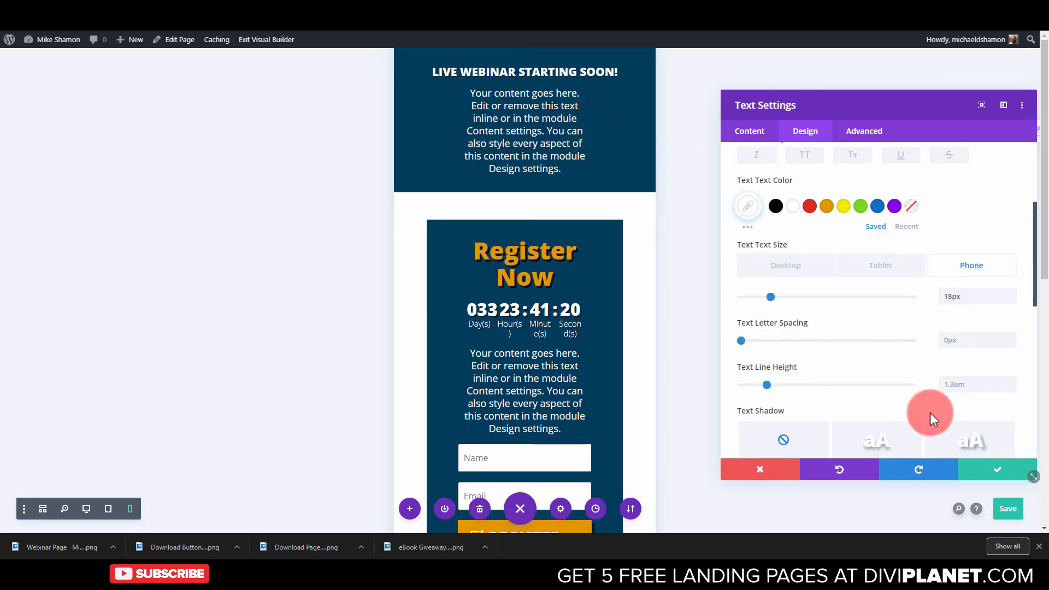
pyautogui.click(982, 471)
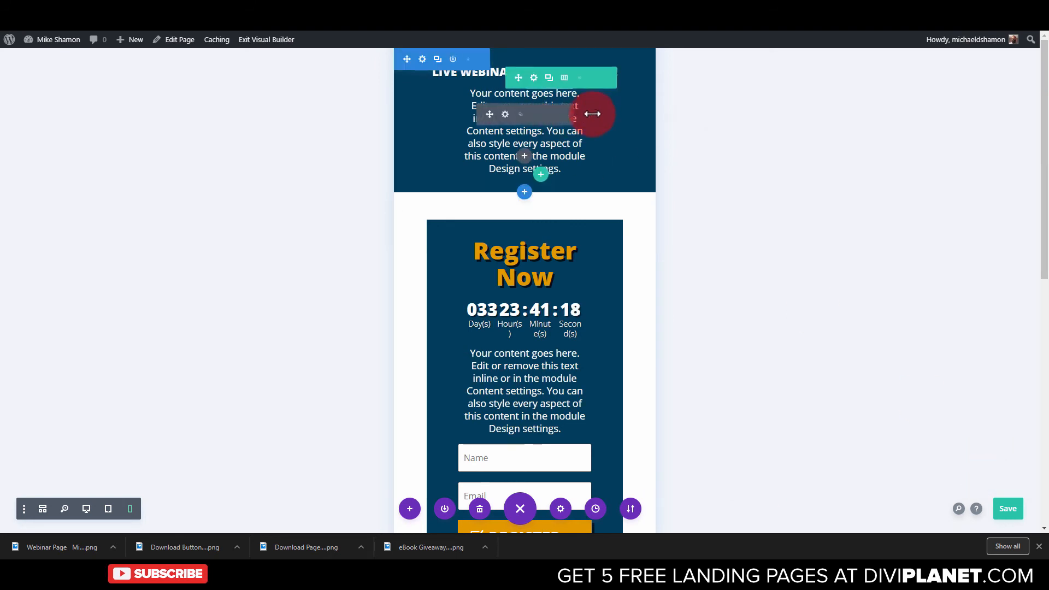
# Set the width of the paragraph below the webinar heading to 100% for both phone and tablet, and save the settings
pyautogui.click(505, 116)
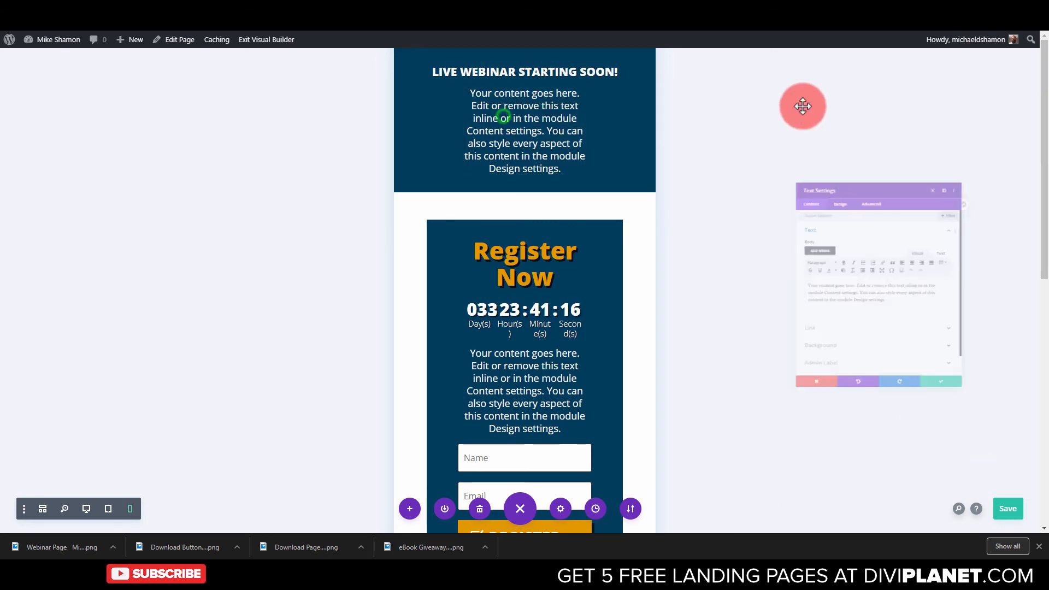
pyautogui.click(812, 132)
pyautogui.click(787, 276)
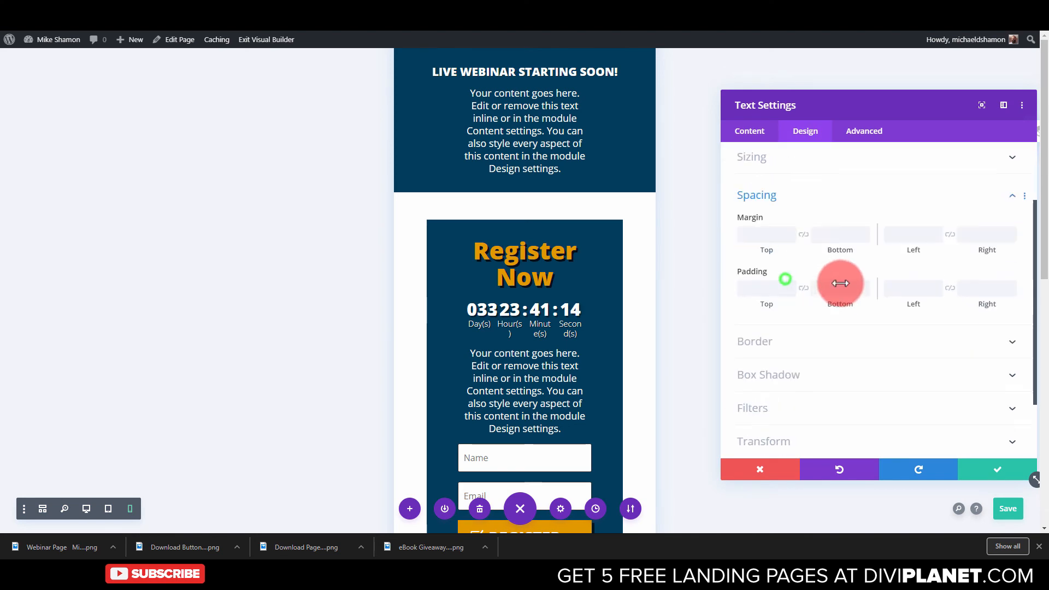
pyautogui.scroll(2, 799, 224)
pyautogui.click(785, 212)
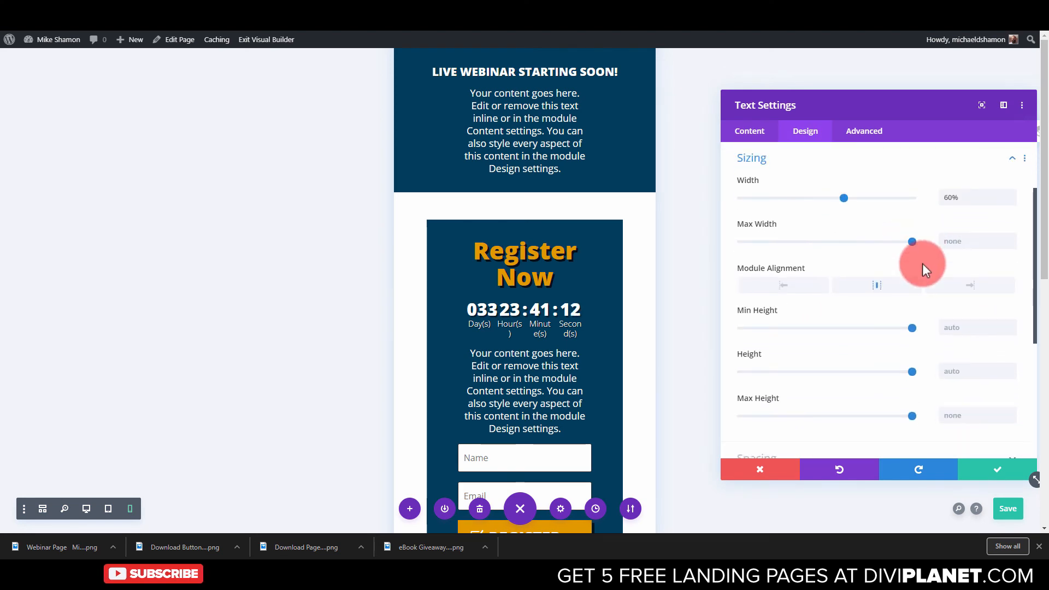
pyautogui.click(785, 180)
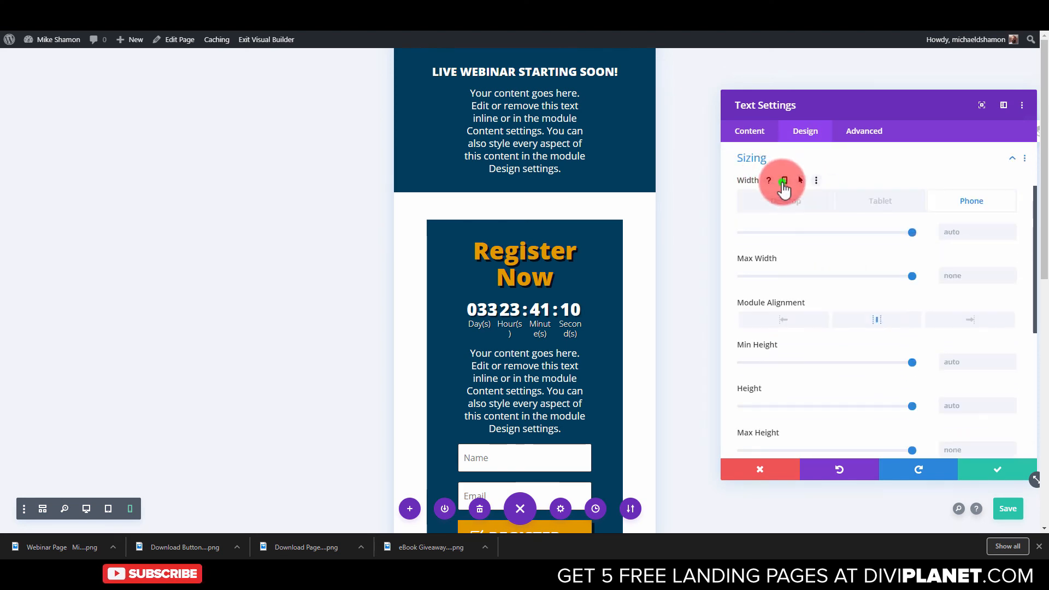
pyautogui.click(914, 230)
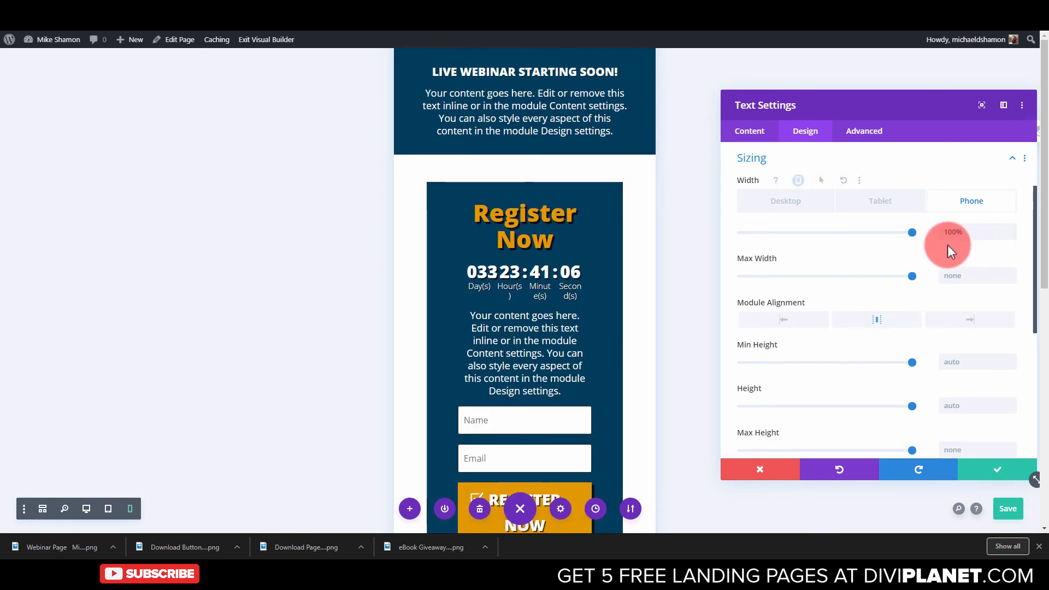
pyautogui.click(874, 204)
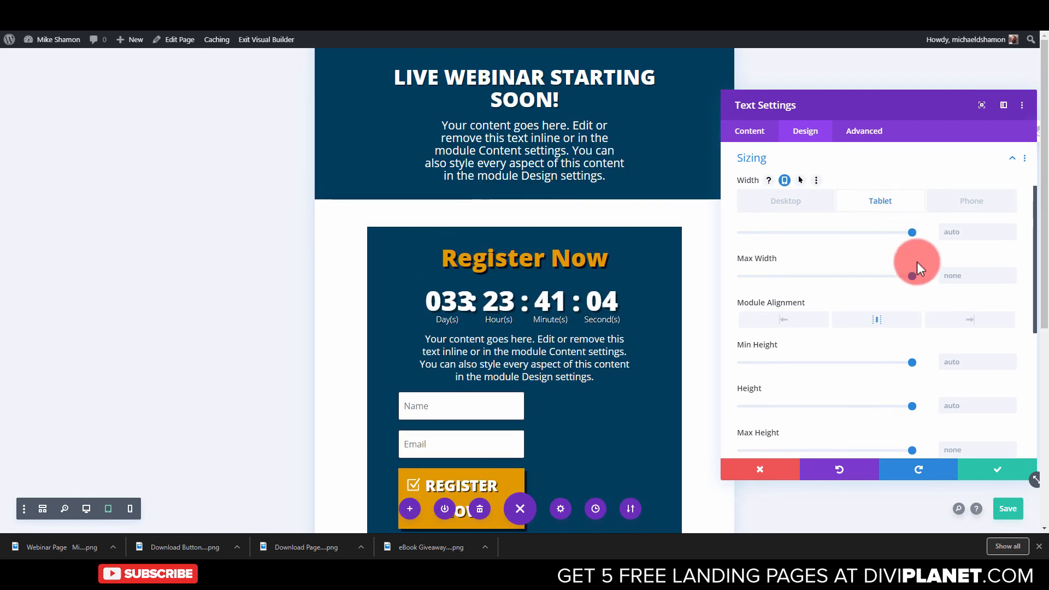
pyautogui.click(912, 233)
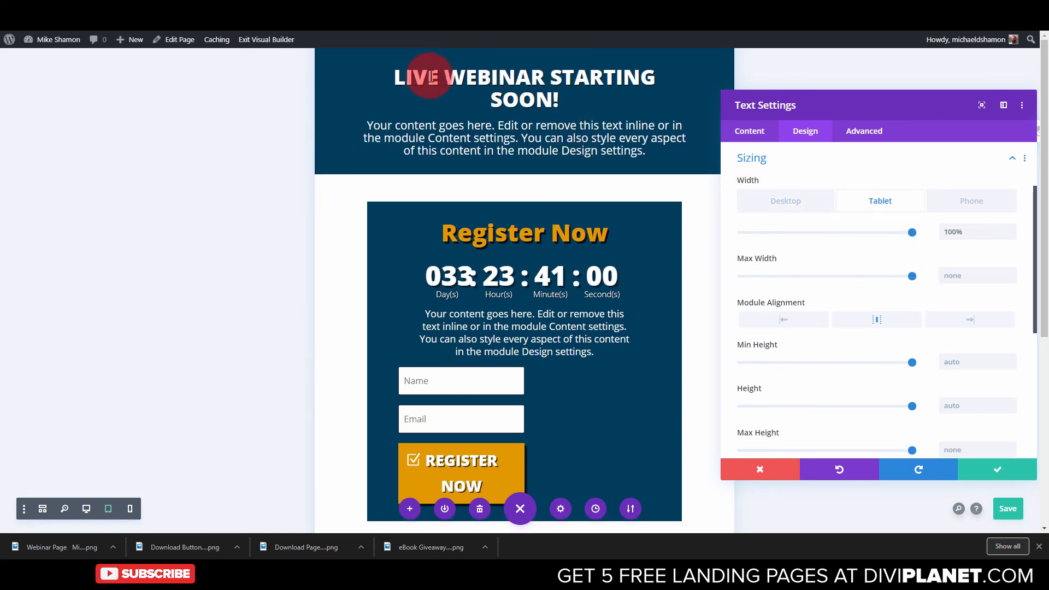
pyautogui.click(989, 469)
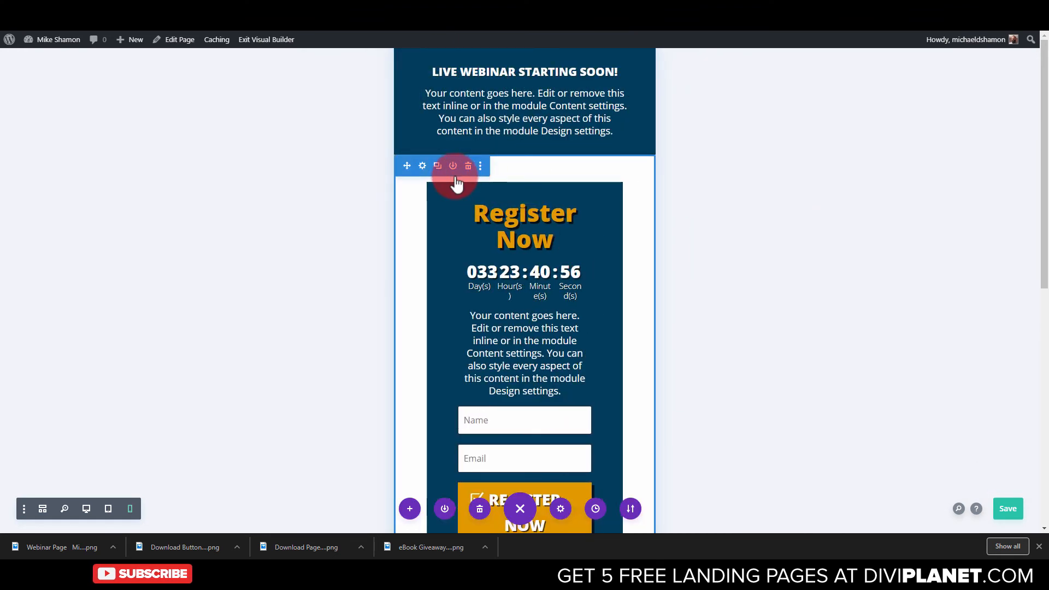
# Set the countdown timer title's phone text size to 28px and check the title in tablet view
pyautogui.scroll(-2, 461, 206)
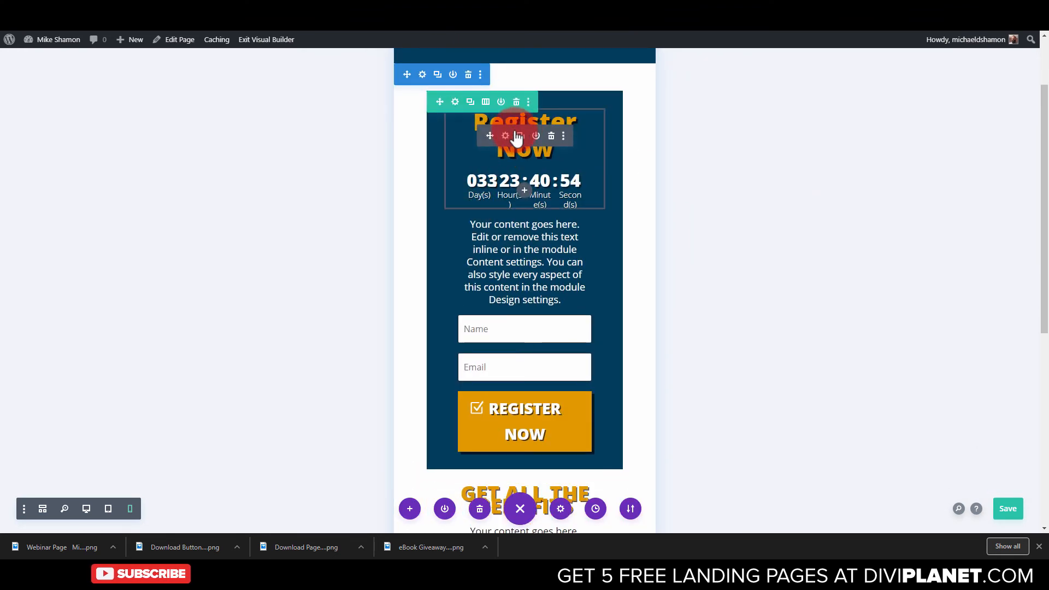
pyautogui.click(505, 137)
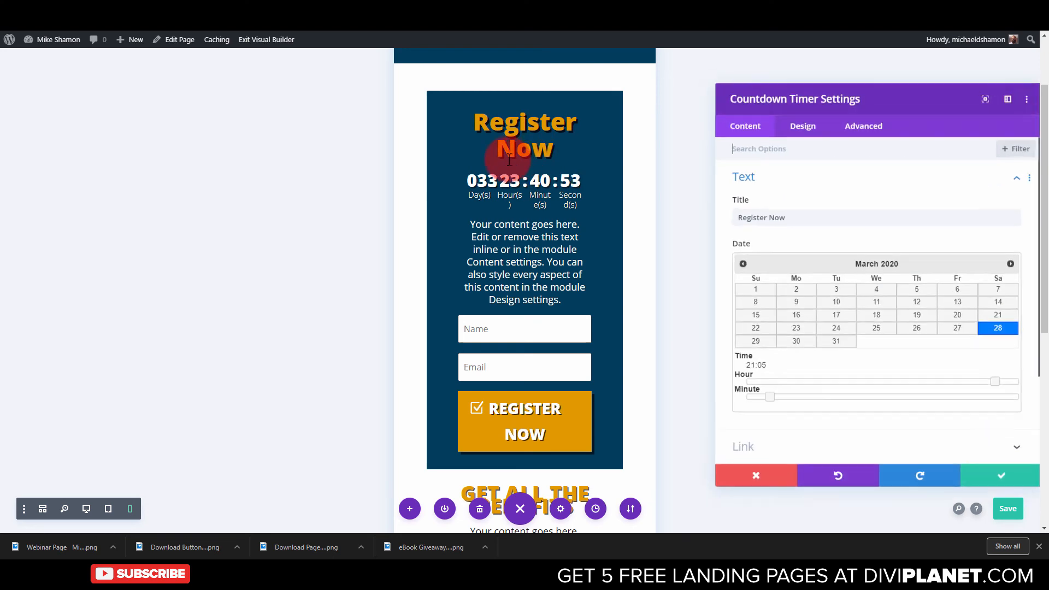
pyautogui.click(457, 119)
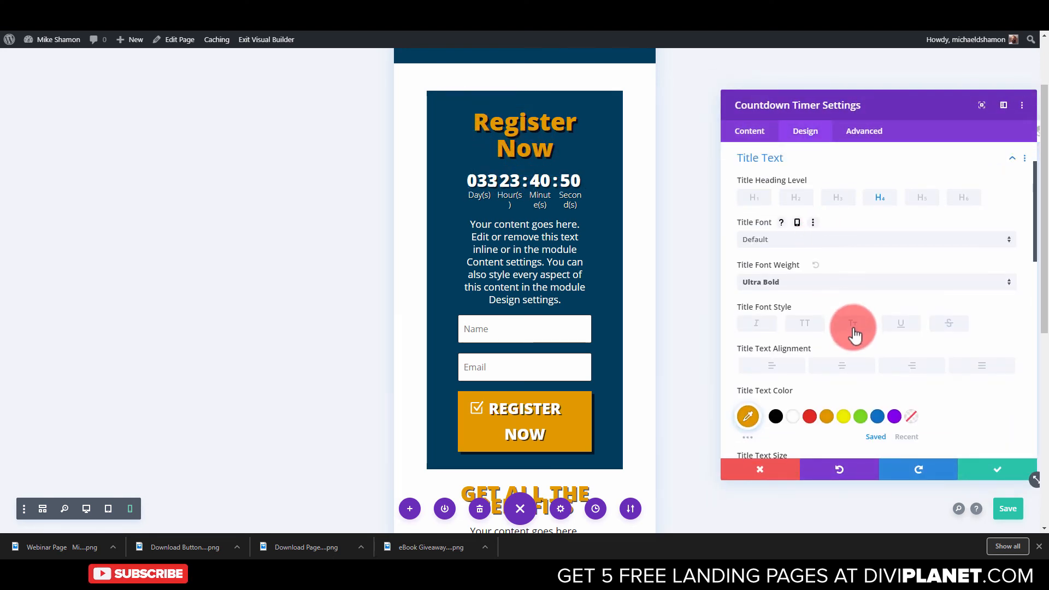
pyautogui.scroll(-3, 854, 335)
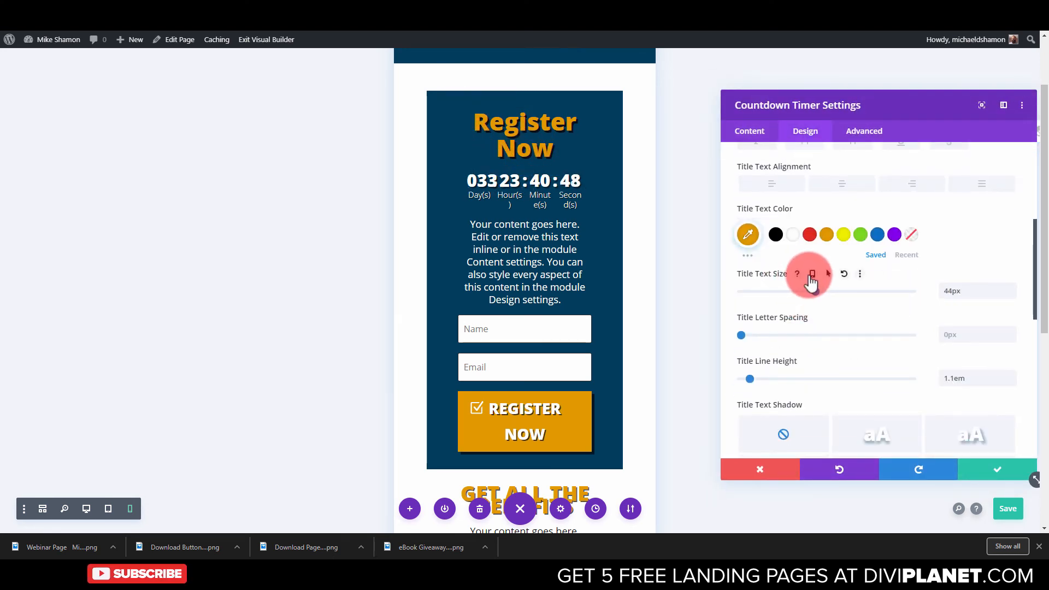
pyautogui.click(812, 274)
pyautogui.moveTo(814, 326); pyautogui.dragTo(788, 322)
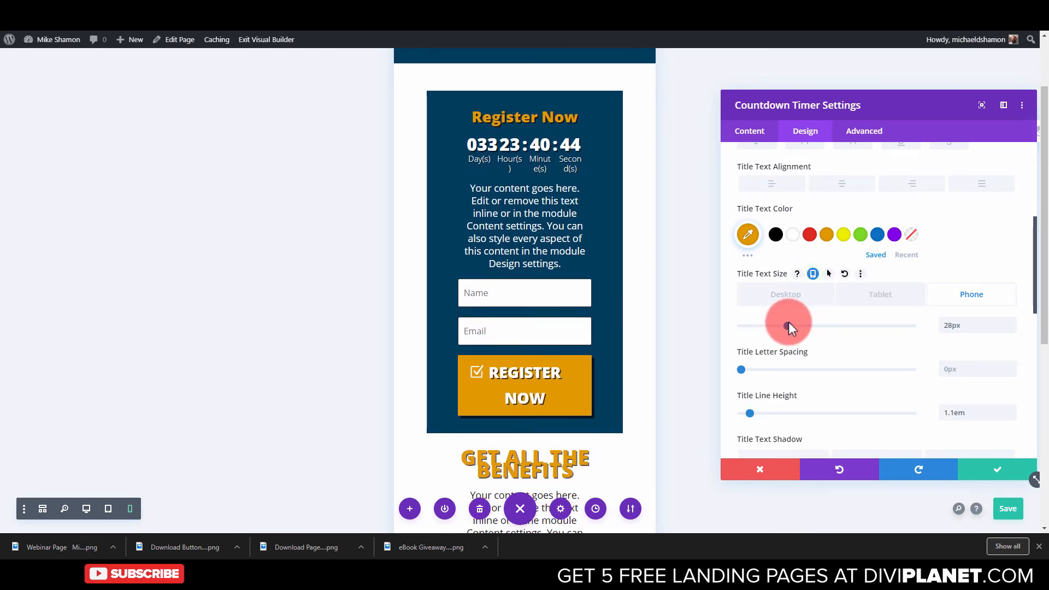
pyautogui.click(909, 299)
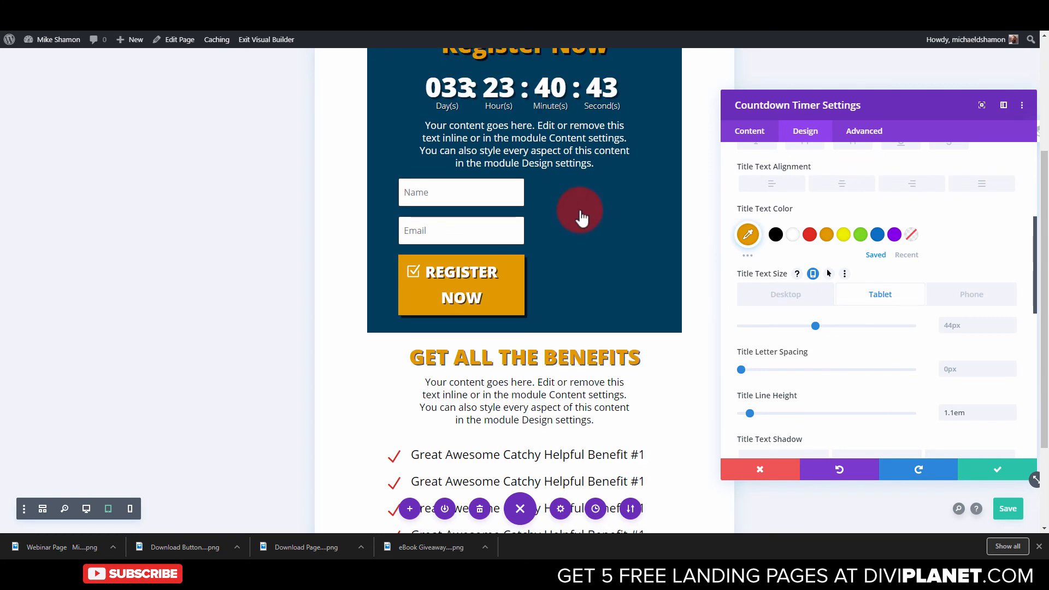
pyautogui.scroll(4, 580, 219)
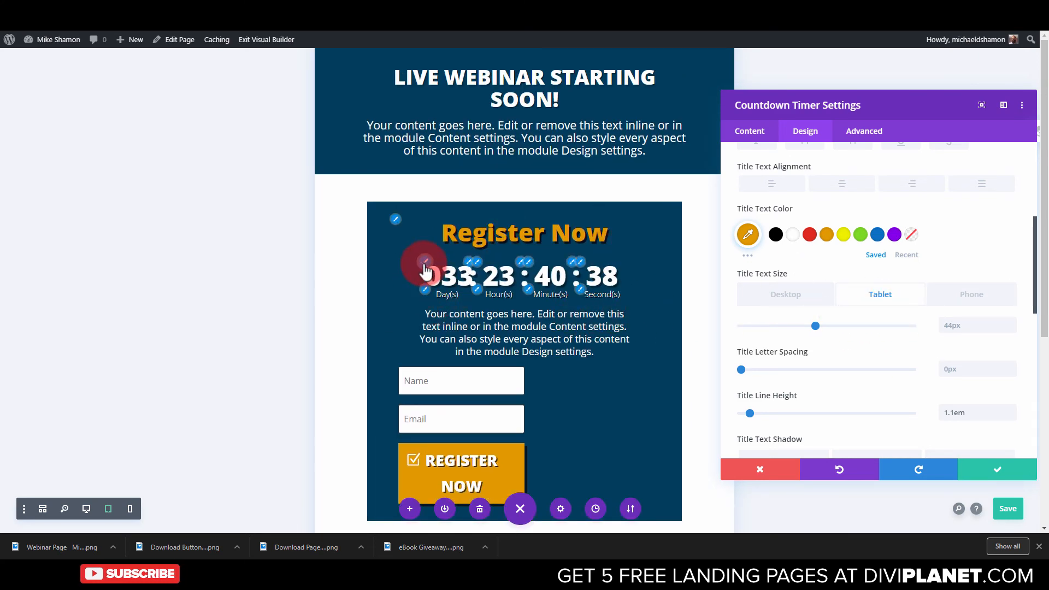
pyautogui.click(960, 290)
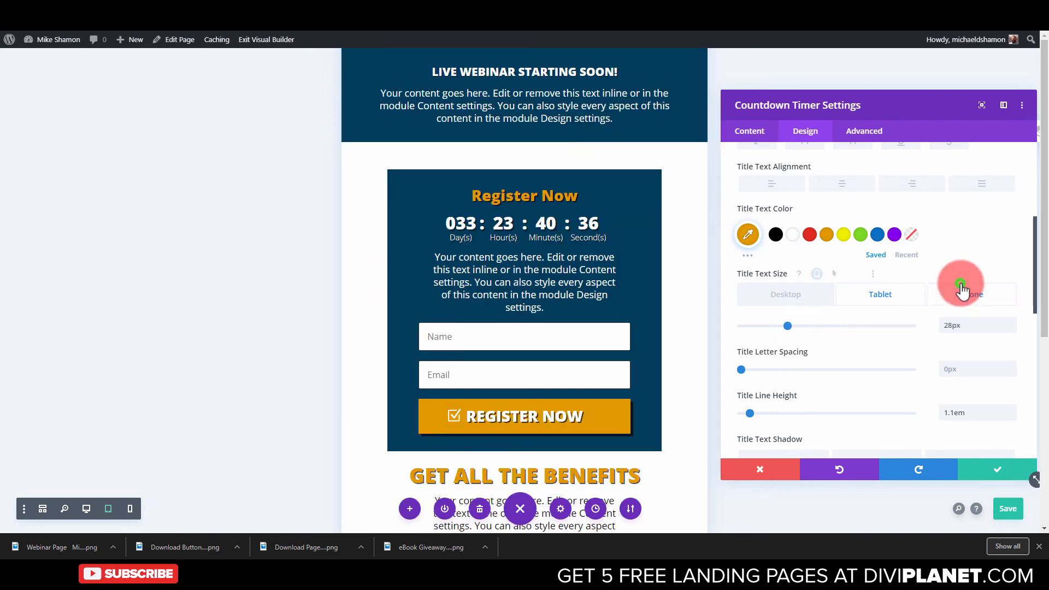
# Set the countdown numbers' text size to 21px for phone and 38px for tablet
pyautogui.click(471, 236)
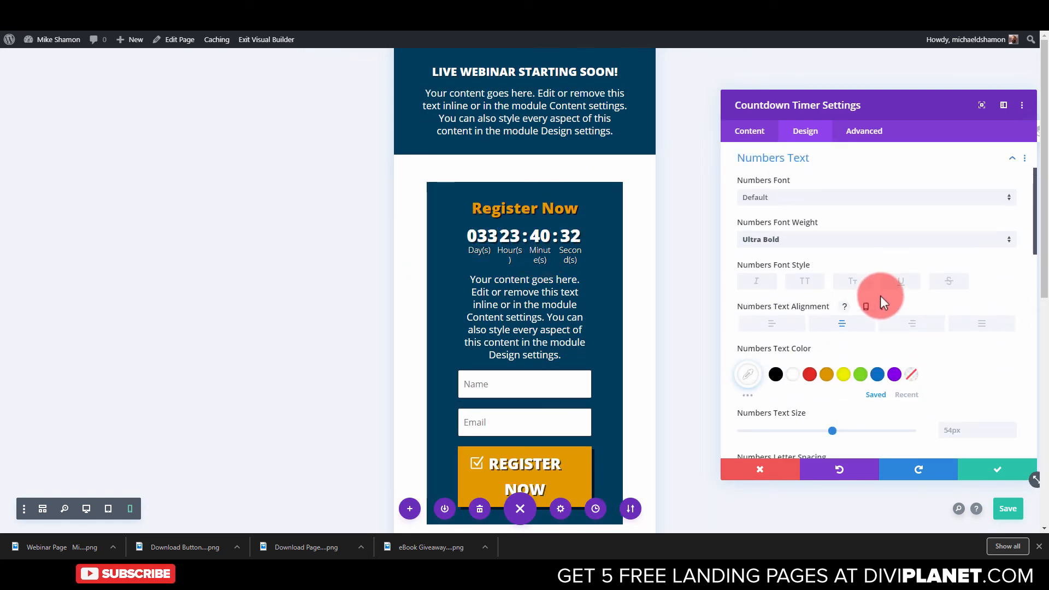
pyautogui.scroll(-2, 876, 306)
pyautogui.scroll(-2, 852, 328)
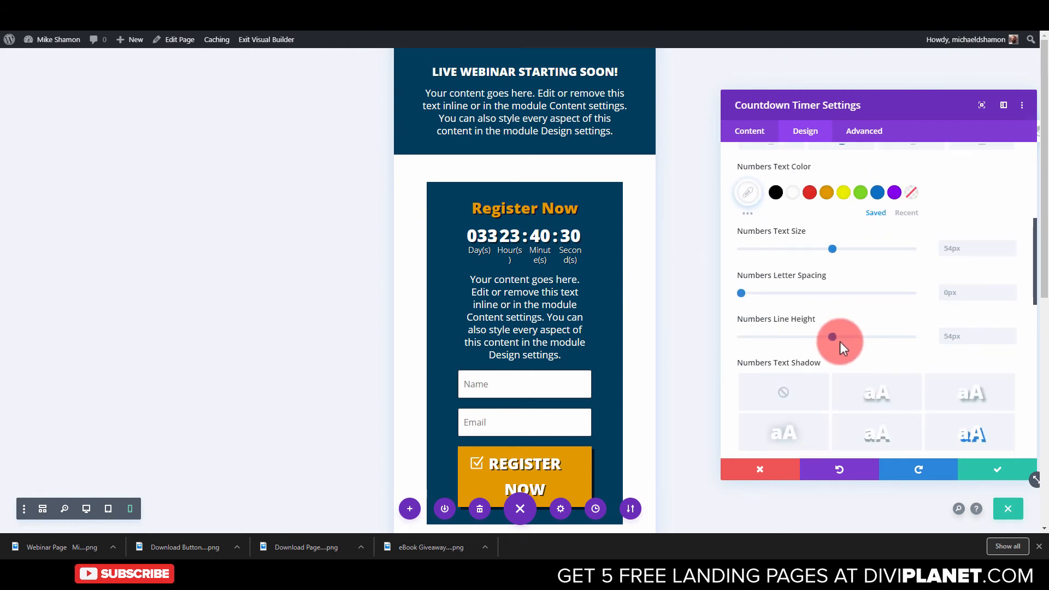
pyautogui.moveTo(740, 293)
pyautogui.mouseDown()
pyautogui.moveTo(752, 293)
pyautogui.moveTo(724, 295)
pyautogui.mouseUp()
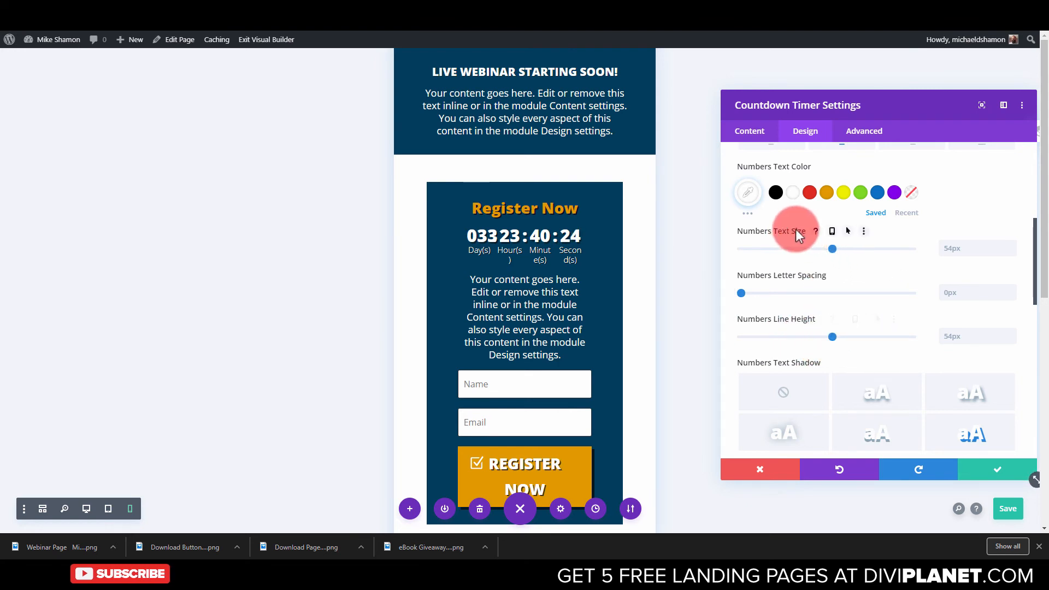
pyautogui.click(831, 232)
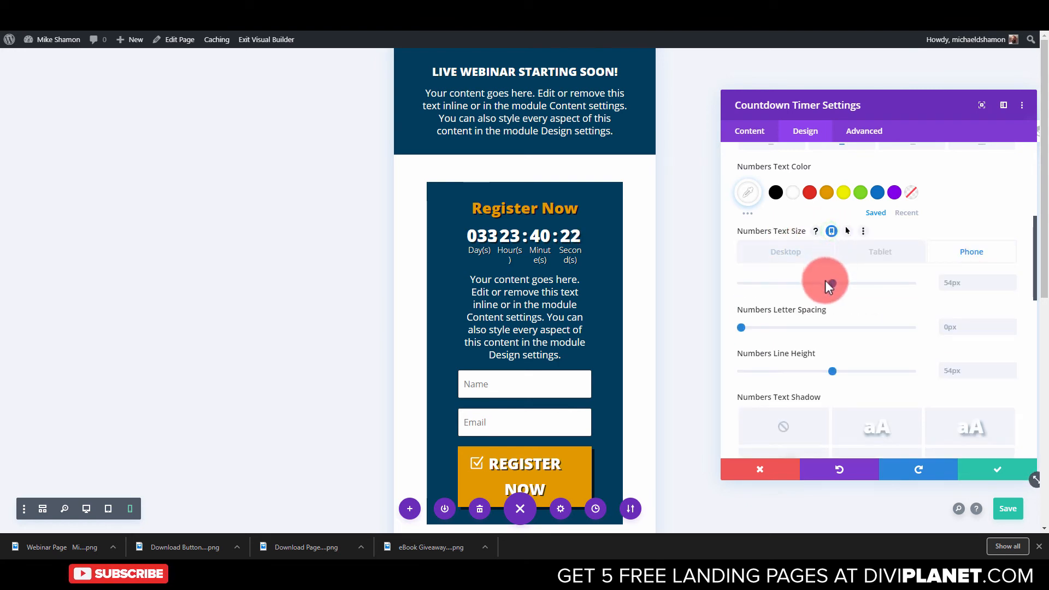
pyautogui.moveTo(831, 283); pyautogui.dragTo(767, 285)
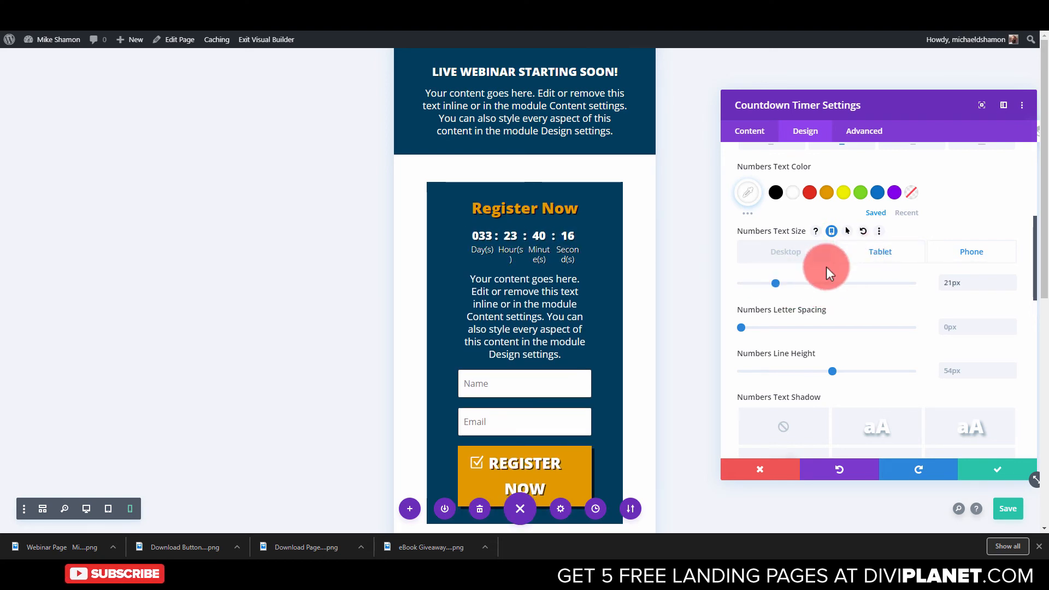
pyautogui.click(905, 251)
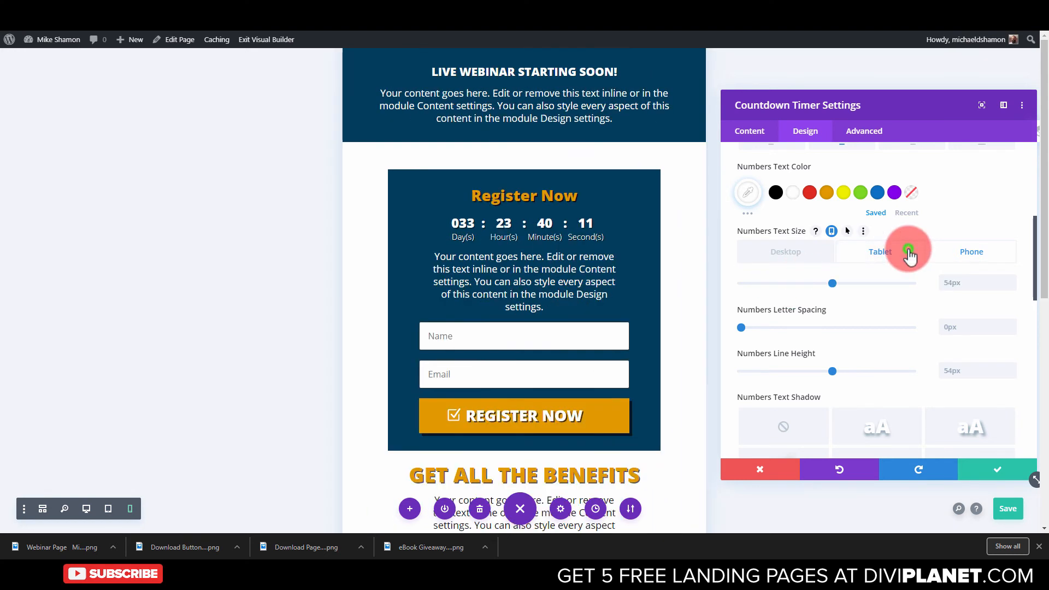
pyautogui.moveTo(831, 282); pyautogui.dragTo(806, 284)
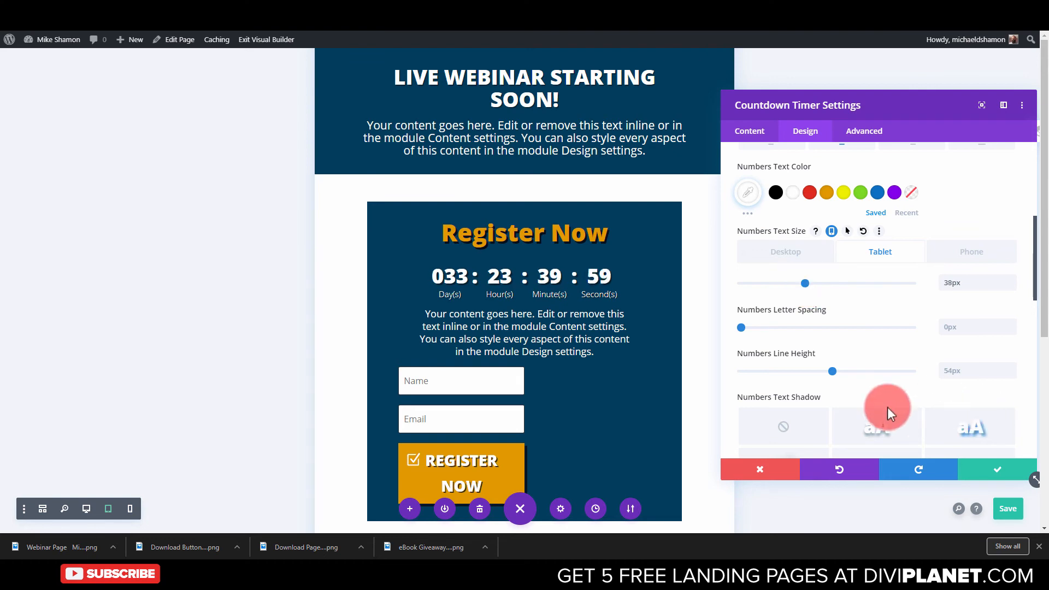
# Set the countdown labels' text size to 14px for tablet and 9px for phone
pyautogui.click(427, 293)
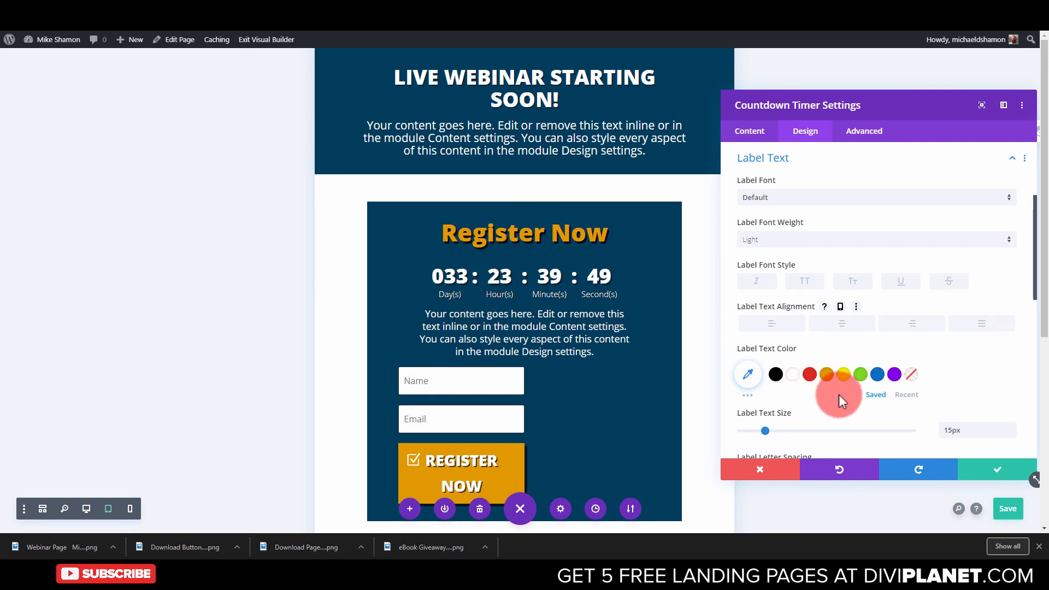
pyautogui.scroll(-2, 839, 396)
pyautogui.click(816, 322)
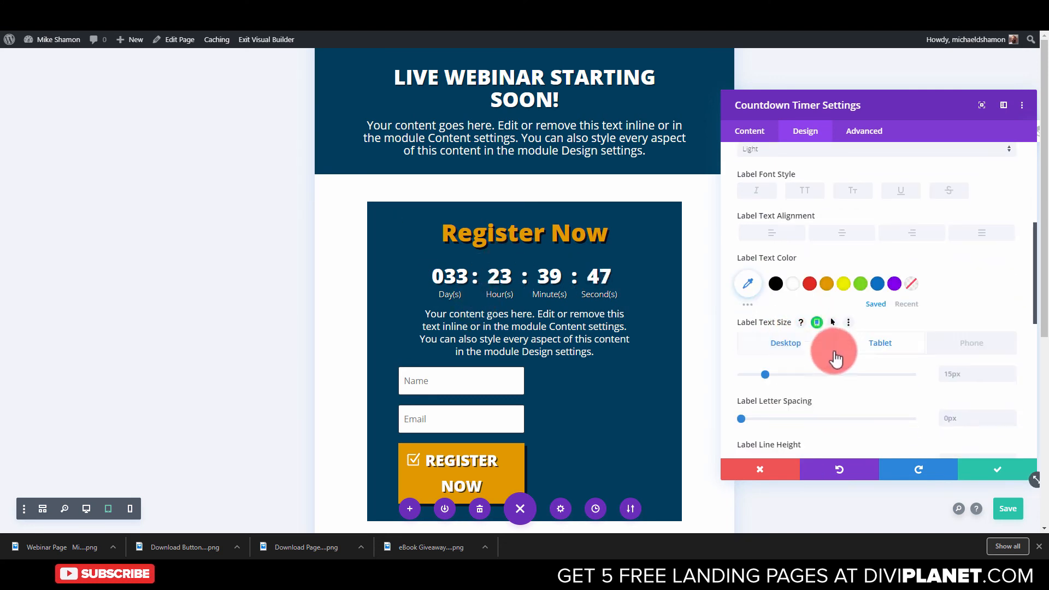
pyautogui.moveTo(771, 380); pyautogui.dragTo(763, 375)
pyautogui.click(1007, 380)
pyautogui.click(992, 345)
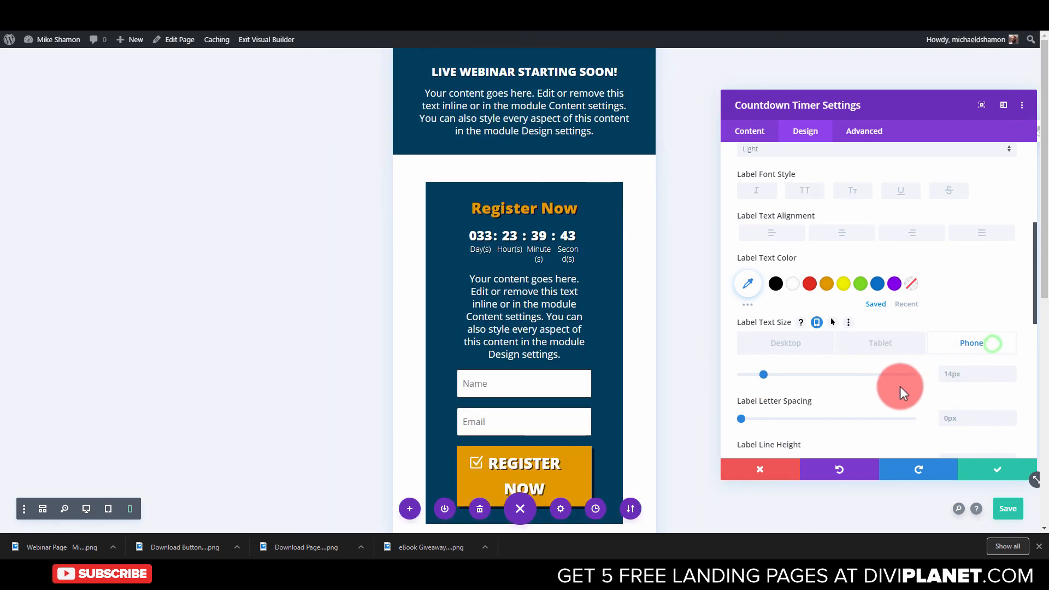
pyautogui.moveTo(767, 373); pyautogui.dragTo(757, 375)
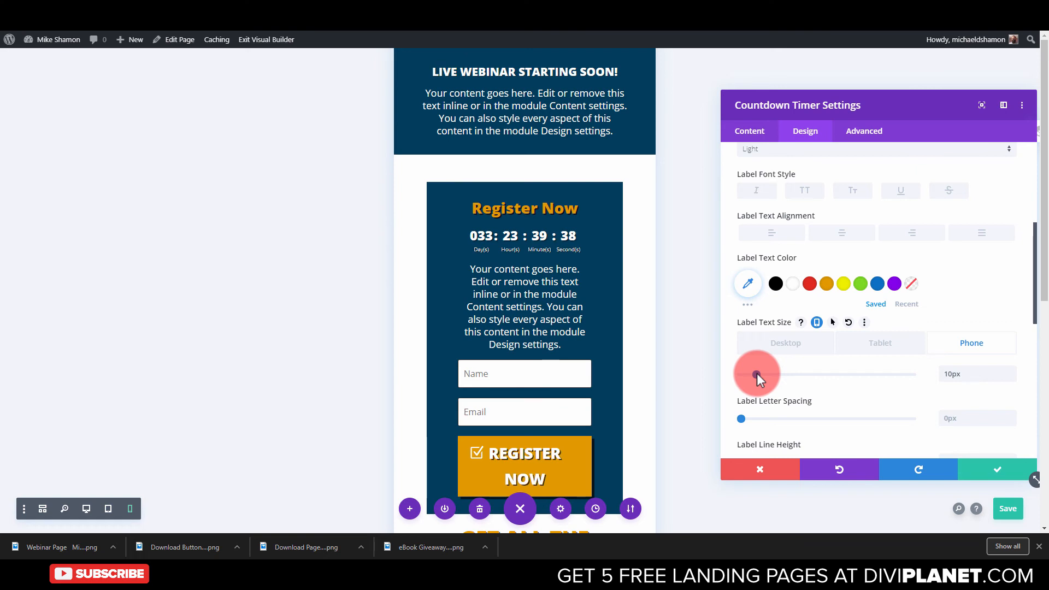
pyautogui.click(873, 347)
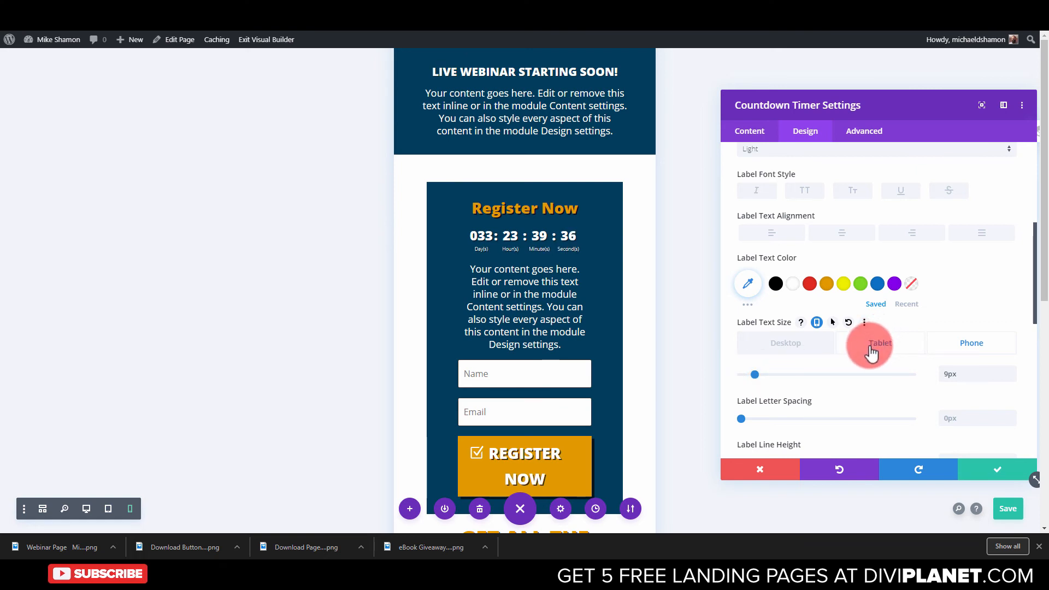
pyautogui.scroll(-2, 873, 355)
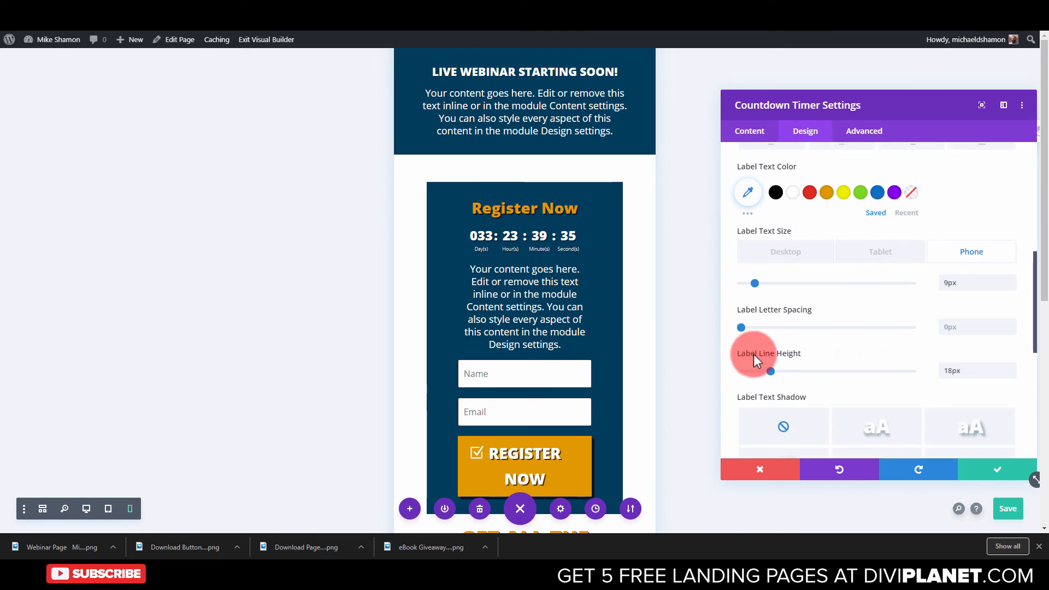
pyautogui.scroll(-2, 833, 358)
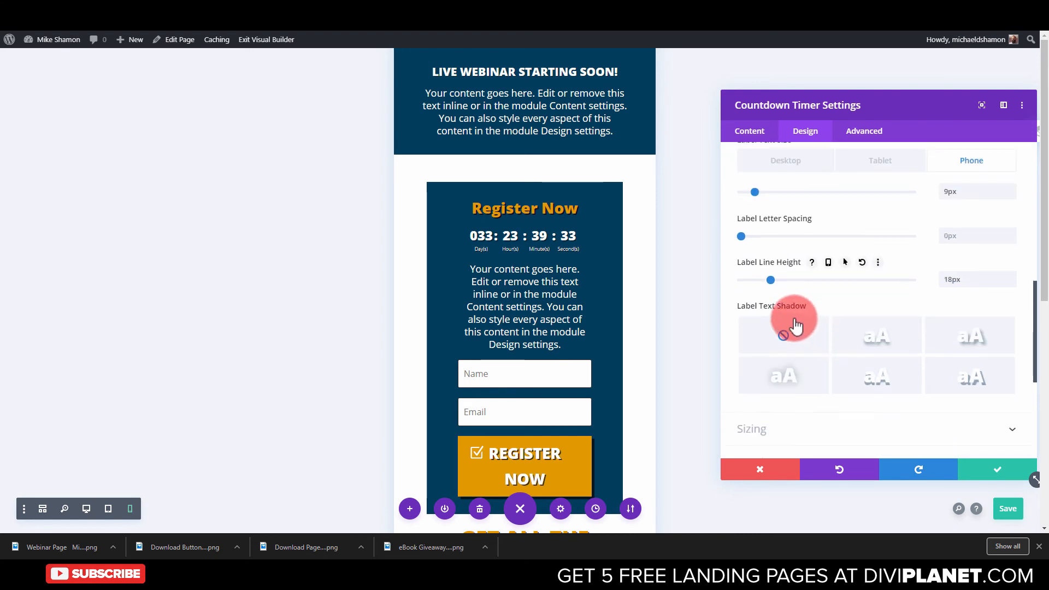
# Save the countdown timer settings
pyautogui.click(989, 471)
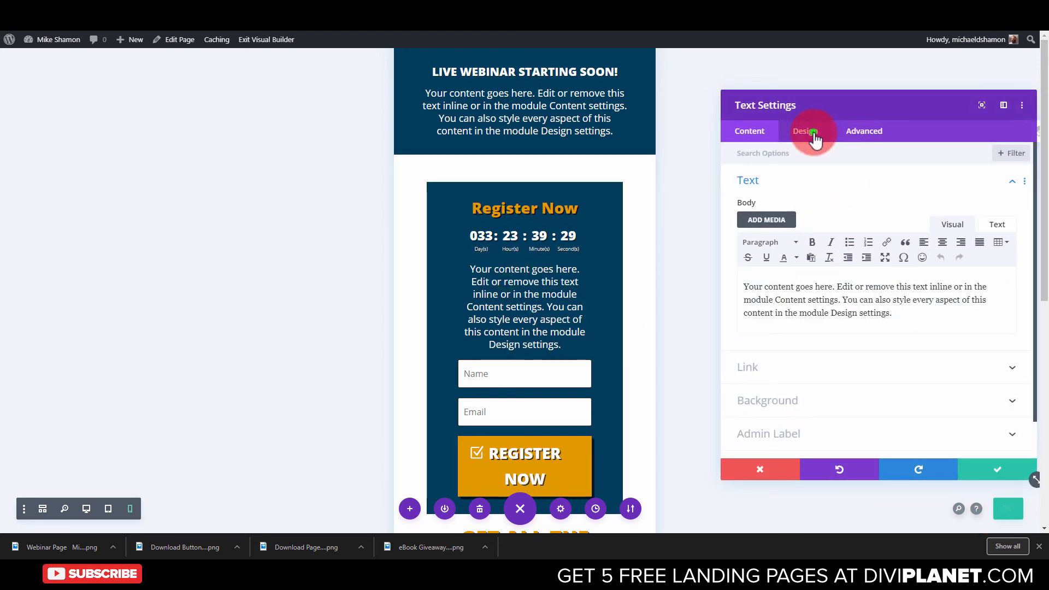
# Try a 16px phone text size on the paragraph below the countdown timer, and restore it to 18px
pyautogui.click(814, 137)
pyautogui.click(777, 185)
pyautogui.scroll(-4, 807, 336)
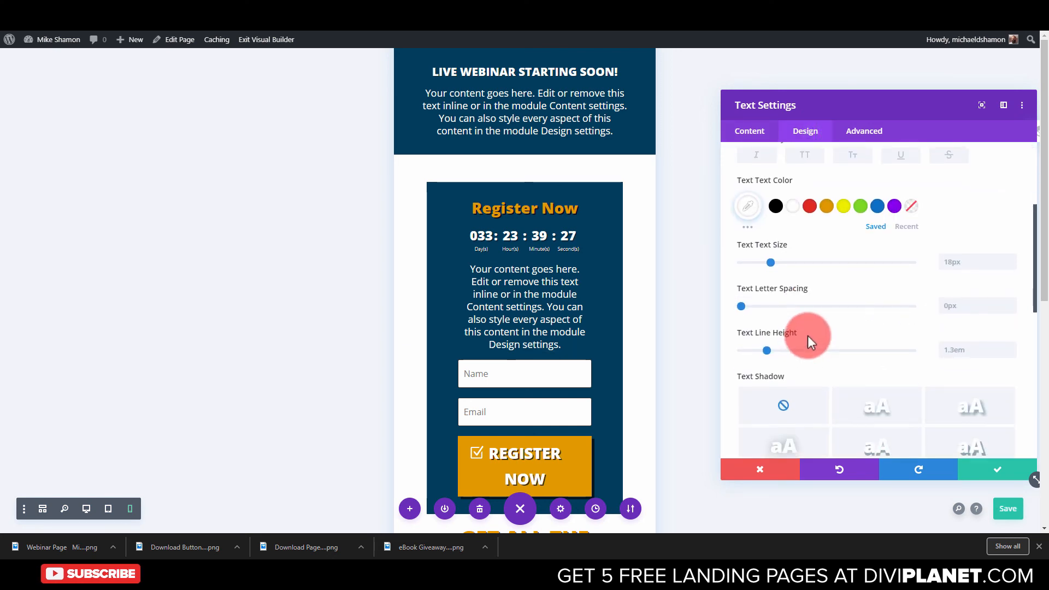
pyautogui.click(813, 245)
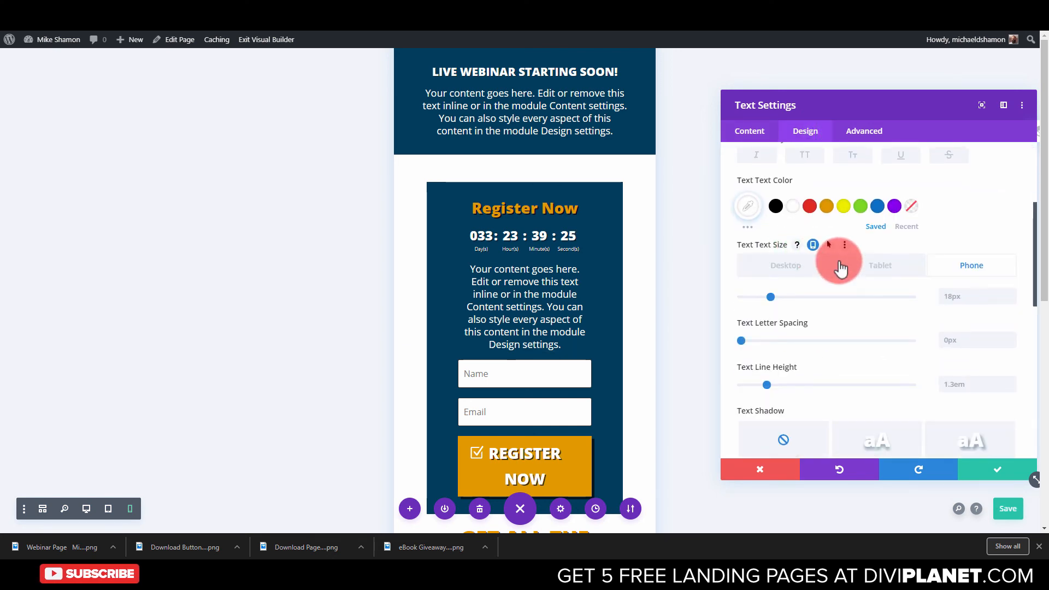
pyautogui.click(972, 273)
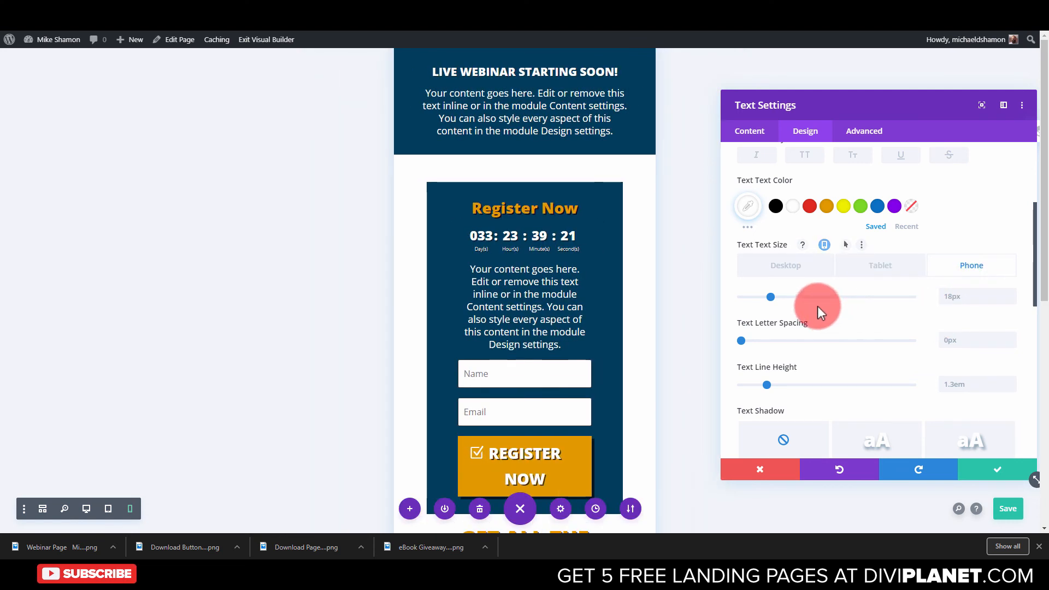
pyautogui.moveTo(770, 298); pyautogui.dragTo(768, 296)
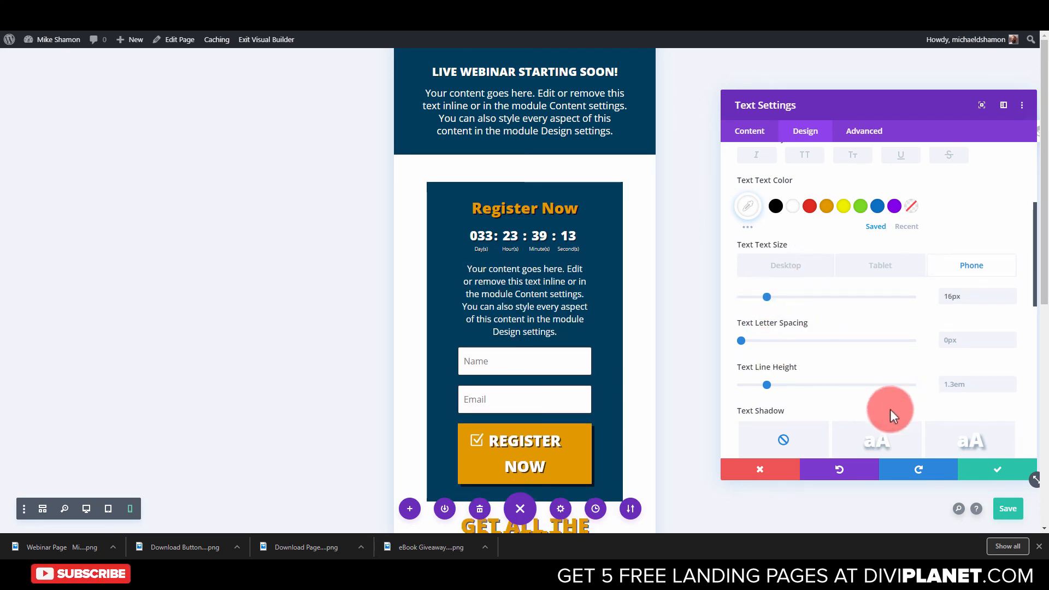
pyautogui.moveTo(768, 296); pyautogui.dragTo(770, 296)
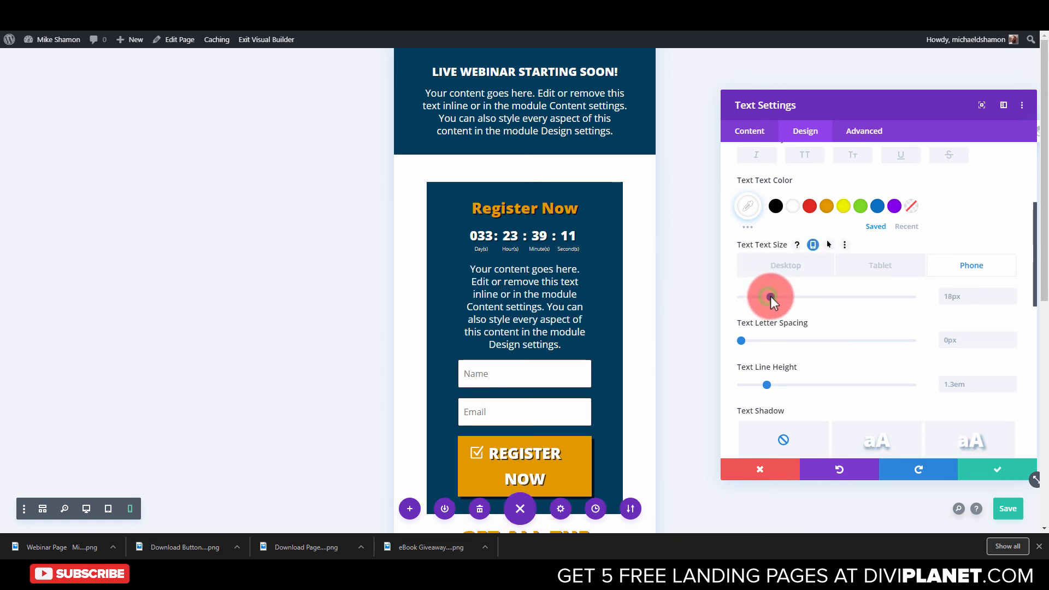
pyautogui.click(998, 469)
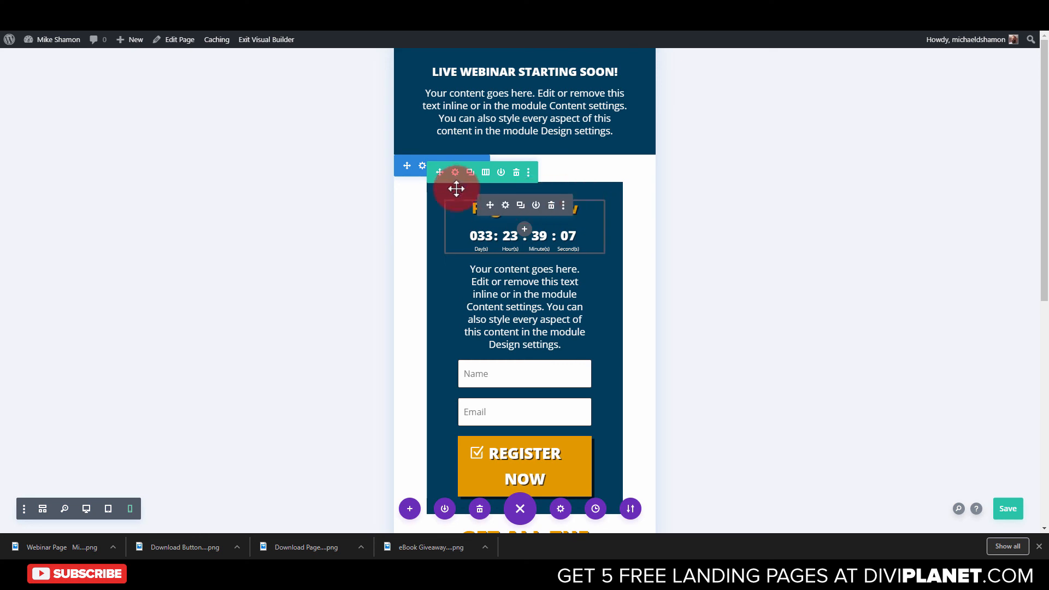
# Set the width of the paragraph below the countdown timer to 100% for tablet, check it on phone, and save the settings
pyautogui.click(506, 282)
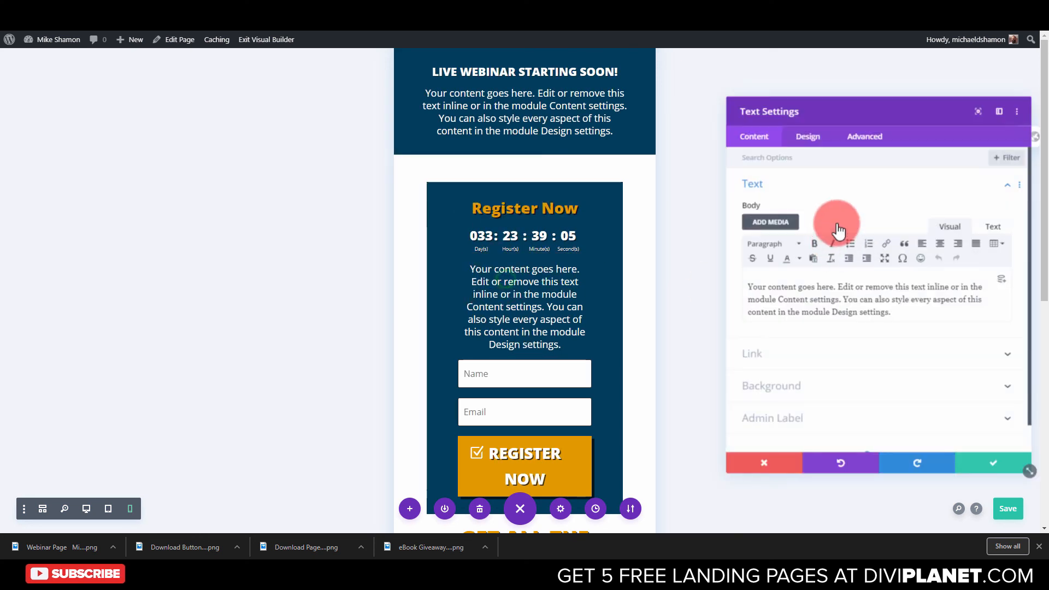
pyautogui.click(806, 131)
pyautogui.click(765, 240)
pyautogui.scroll(-1, 920, 288)
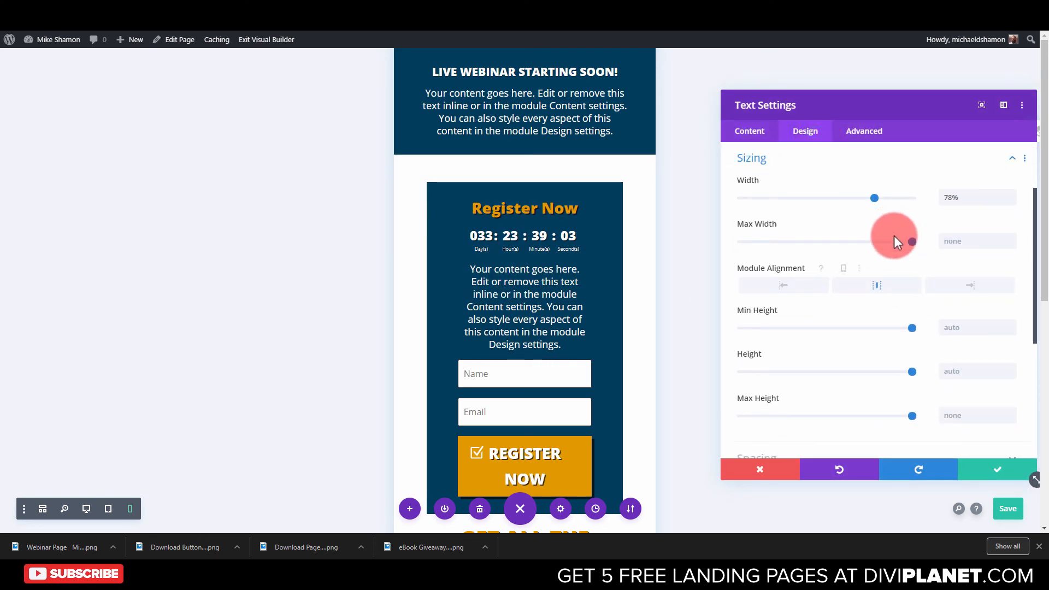
pyautogui.click(757, 181)
pyautogui.click(786, 181)
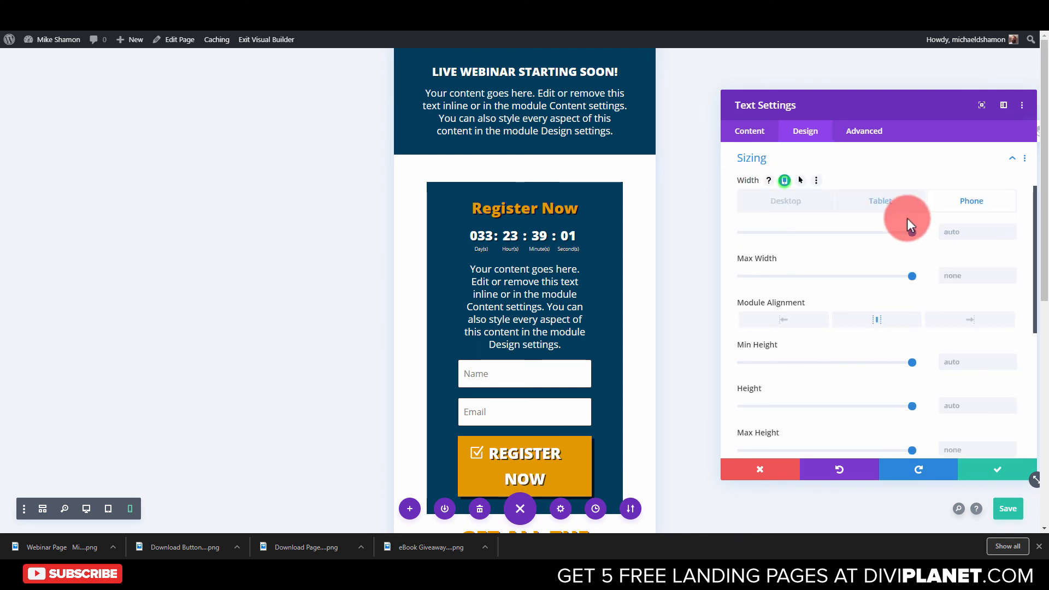
pyautogui.click(878, 207)
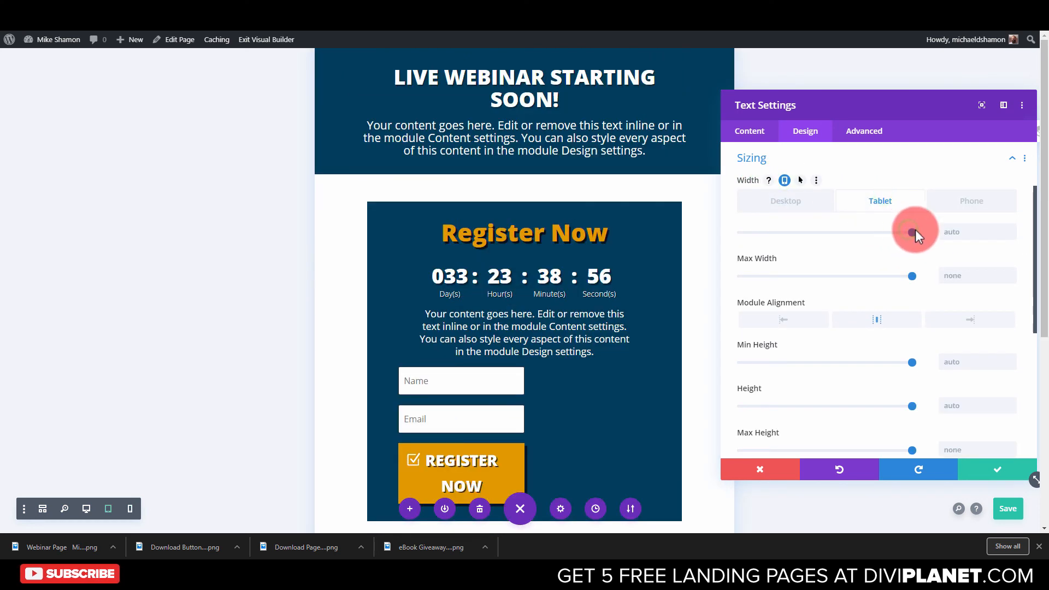
pyautogui.moveTo(912, 231); pyautogui.dragTo(901, 236)
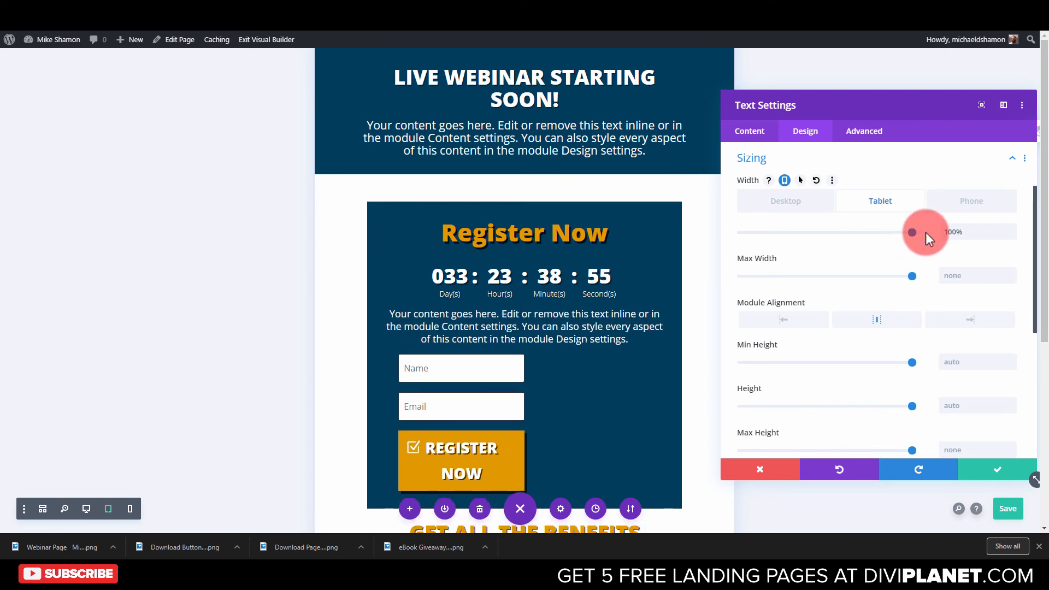
pyautogui.click(958, 202)
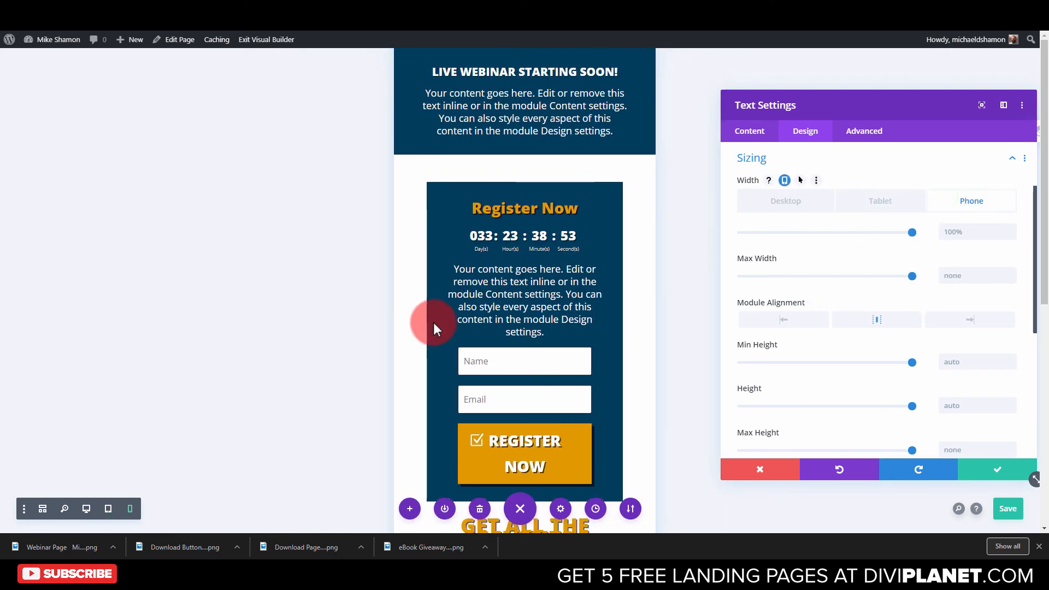
pyautogui.scroll(-3, 558, 306)
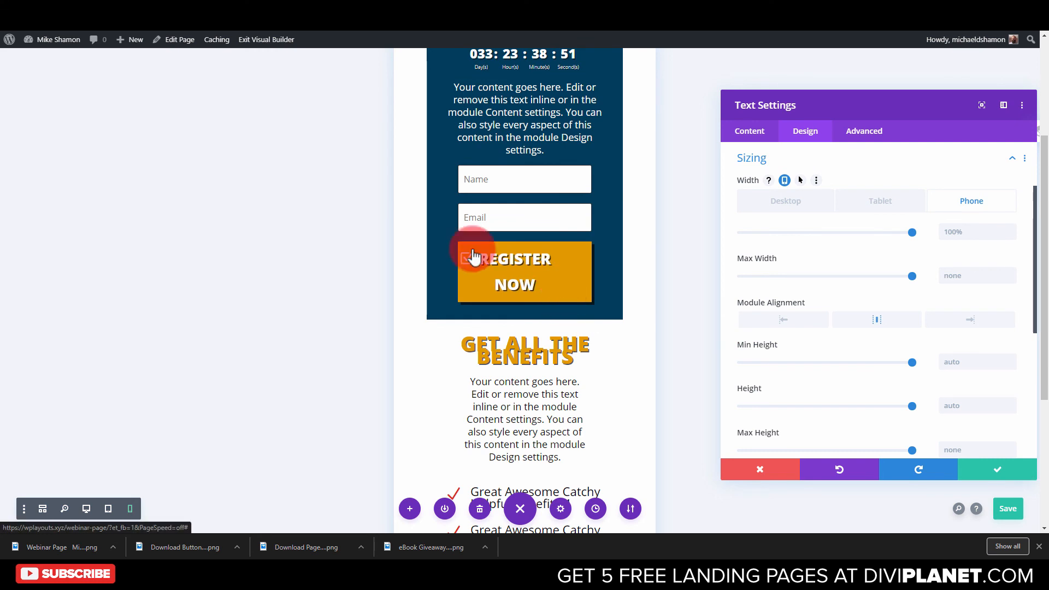
pyautogui.click(998, 469)
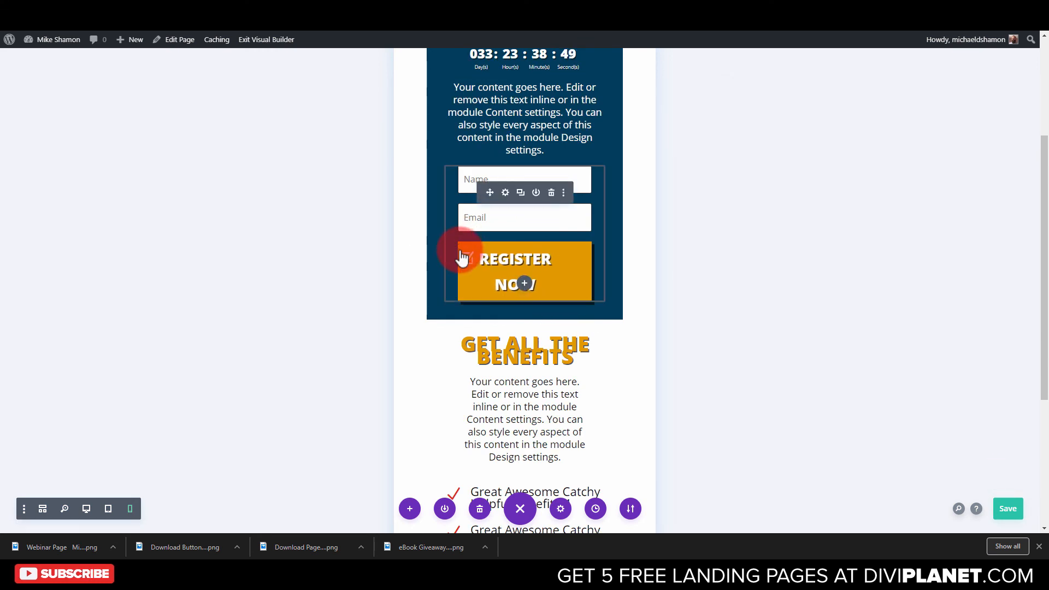
# Set the Register Now button's text size to 18px for phone and reduce it for tablet
pyautogui.click(507, 191)
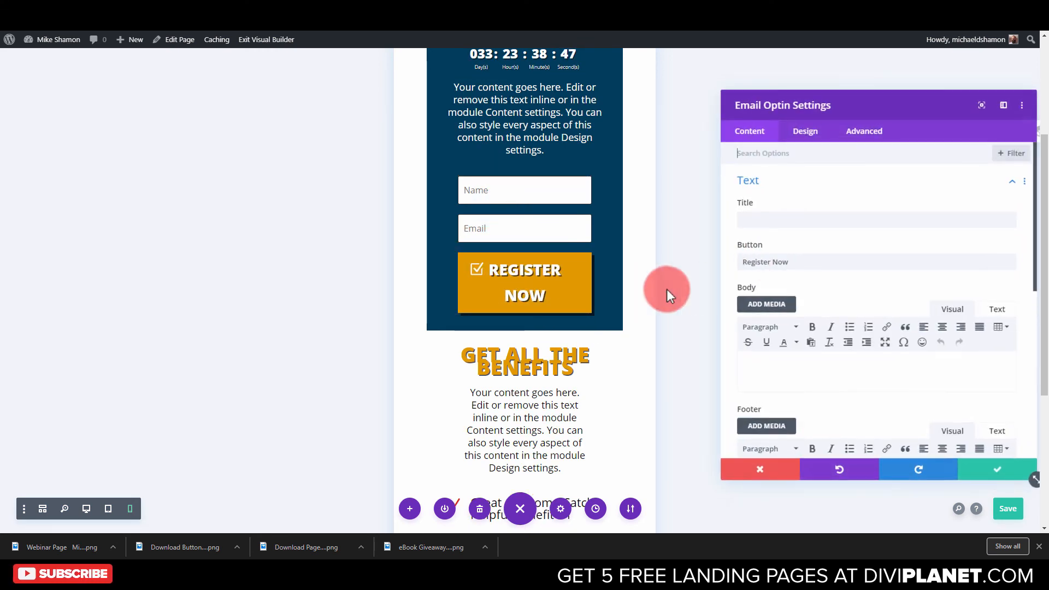
pyautogui.click(459, 254)
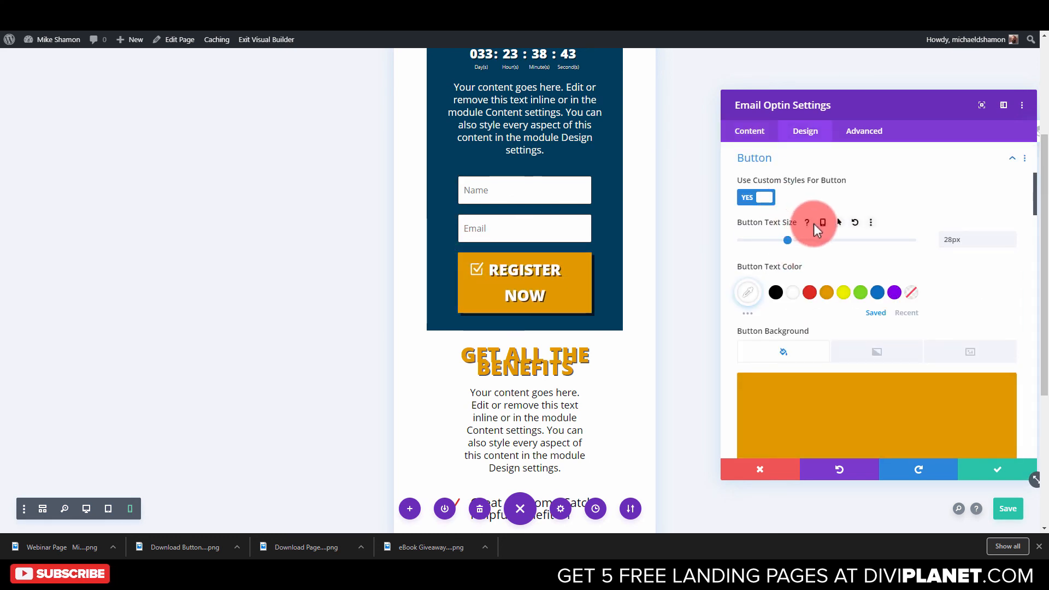
pyautogui.click(822, 222)
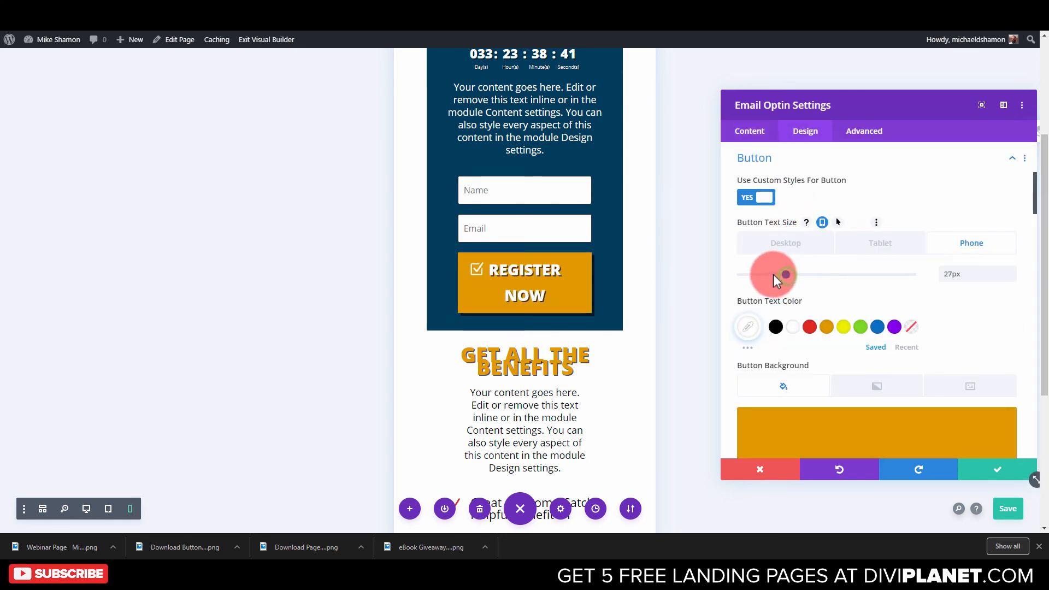
pyautogui.moveTo(773, 274); pyautogui.dragTo(770, 273)
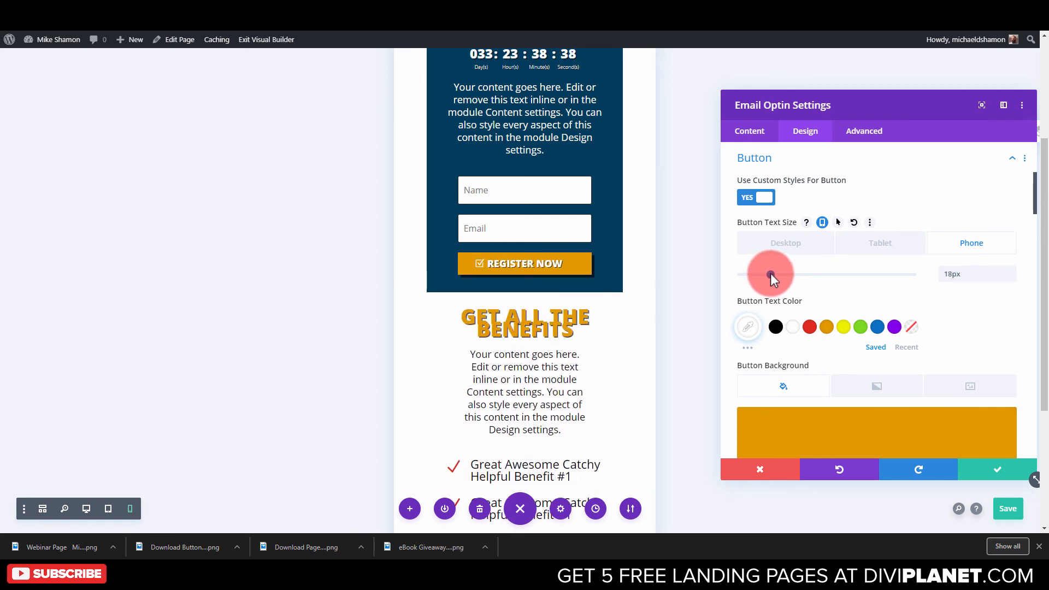
pyautogui.click(886, 241)
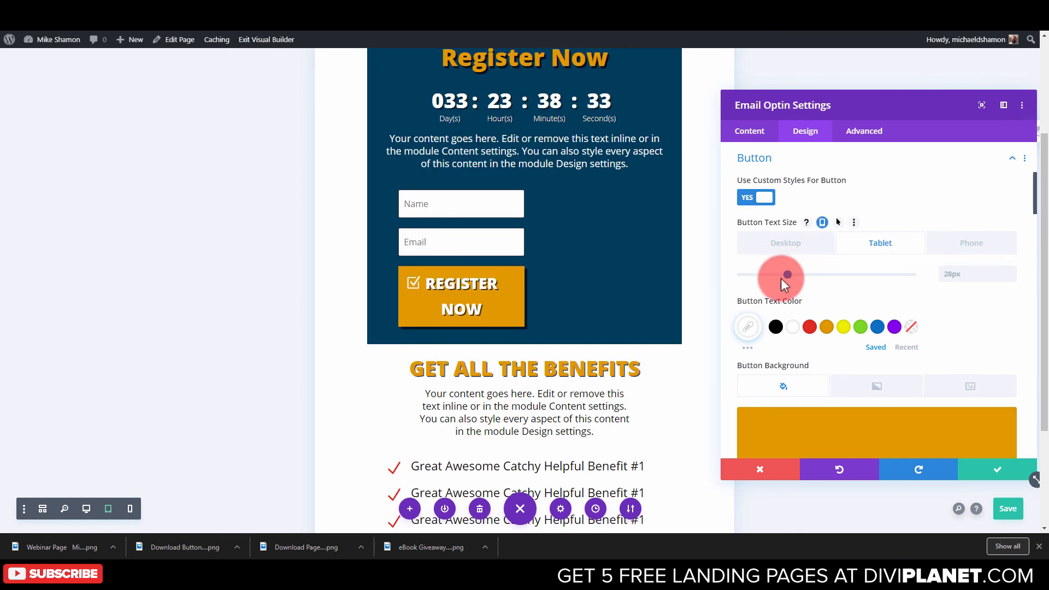
pyautogui.moveTo(785, 276); pyautogui.dragTo(780, 273)
pyautogui.click(966, 243)
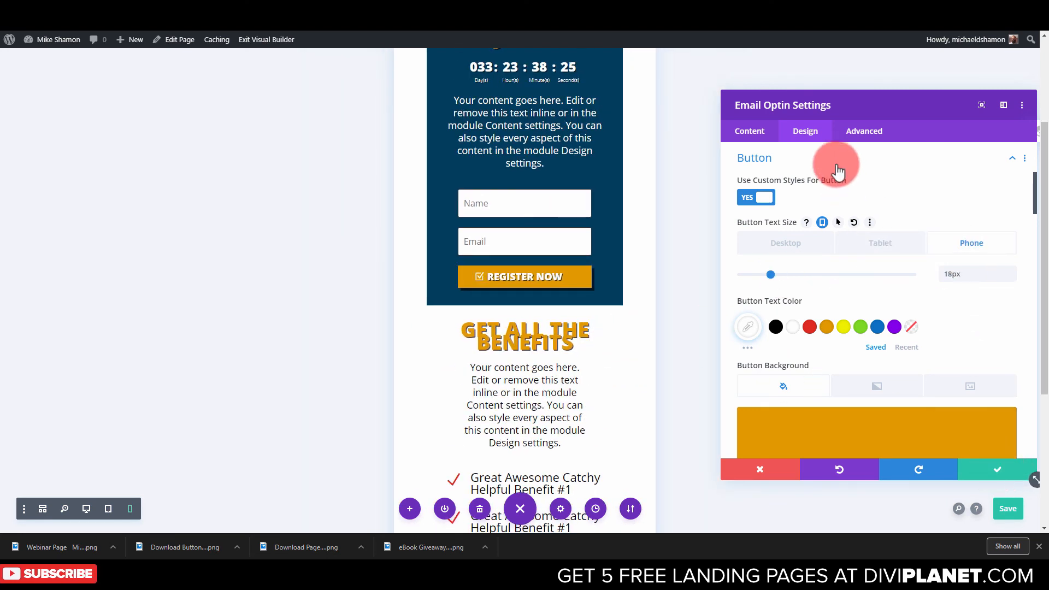
# Review the sign-up form's sizing options and save its settings
pyautogui.click(757, 134)
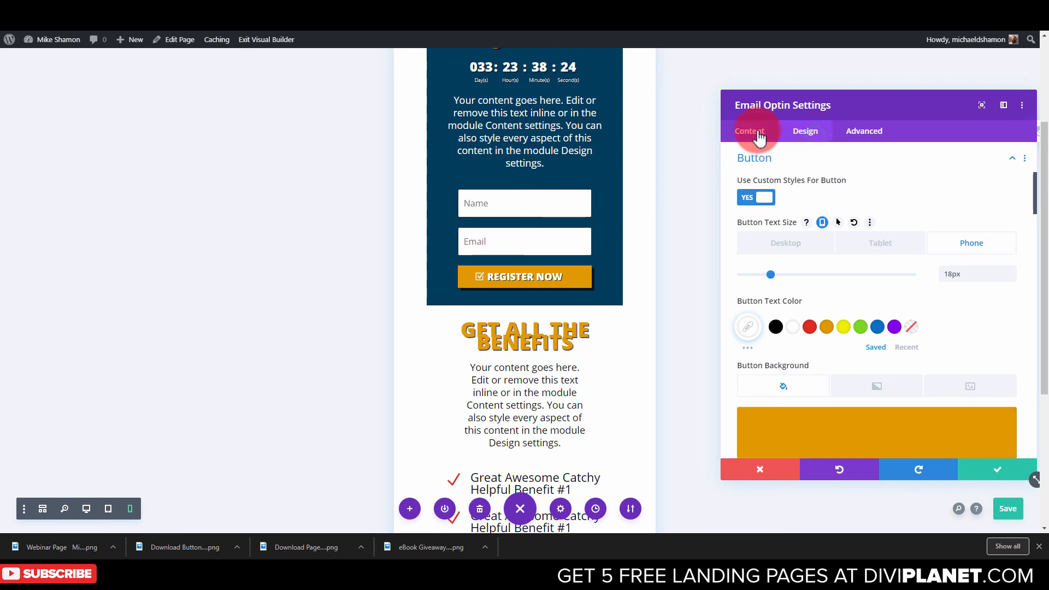
pyautogui.click(803, 131)
pyautogui.click(797, 180)
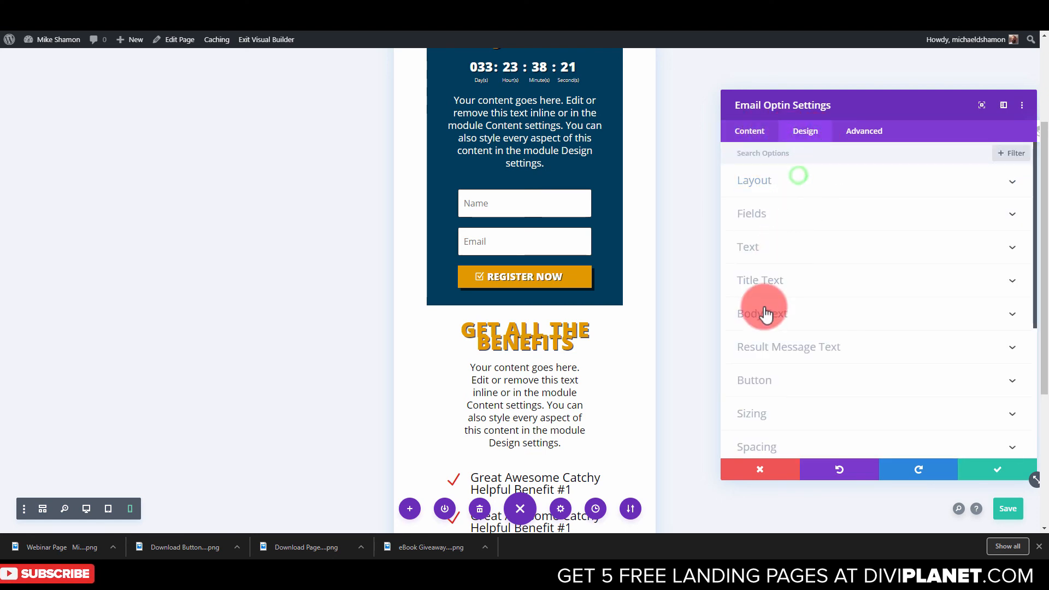
pyautogui.scroll(-2, 765, 328)
pyautogui.click(784, 327)
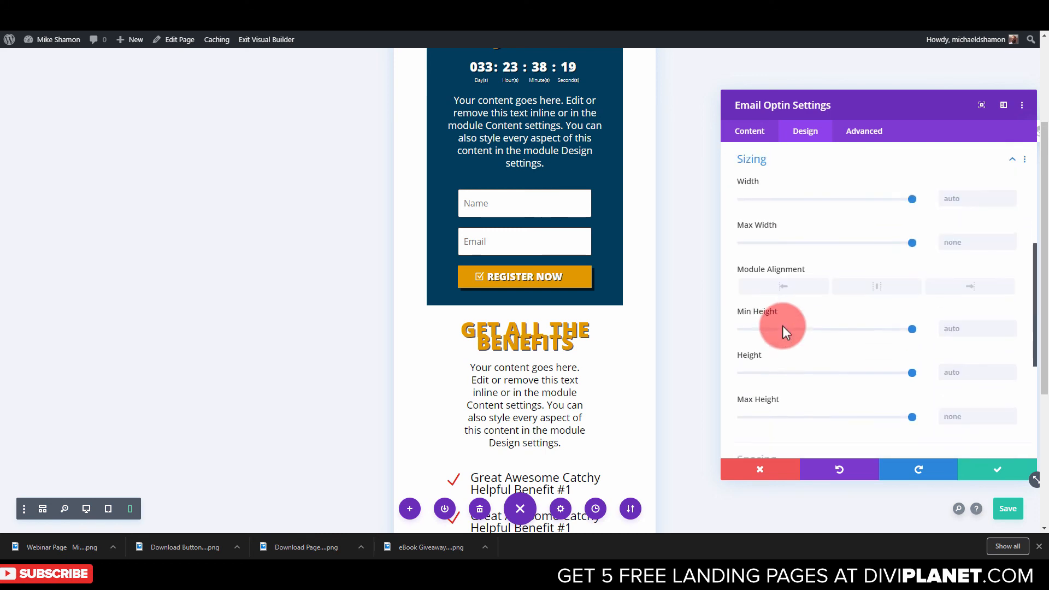
pyautogui.click(980, 467)
# Set the phone line height of the "Get all the benefits" heading to 1.1em and save the settings
pyautogui.click(505, 317)
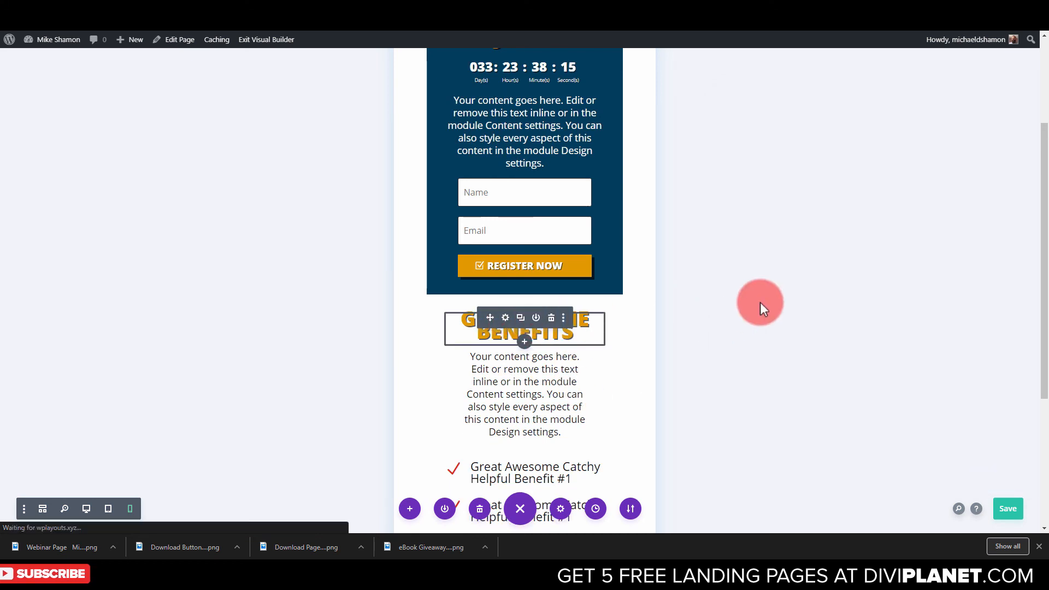
pyautogui.click(806, 137)
pyautogui.click(762, 180)
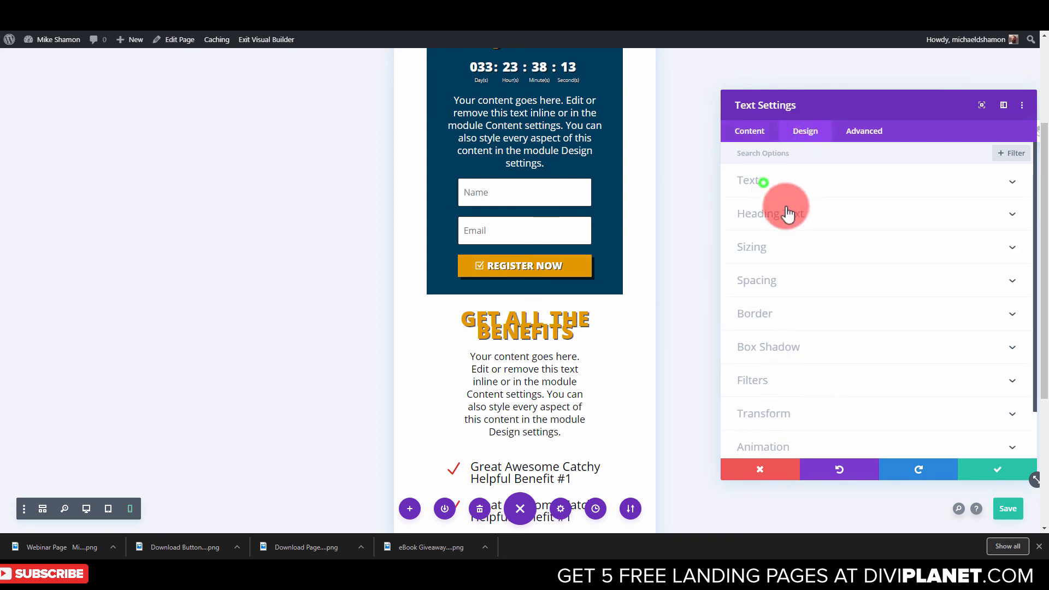
pyautogui.scroll(-3, 783, 327)
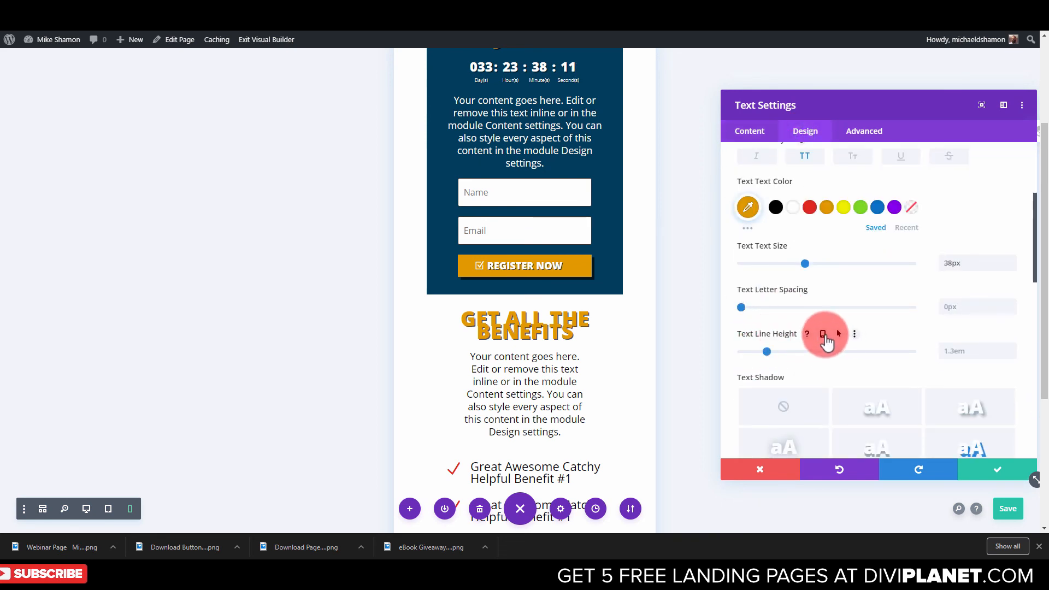
pyautogui.click(823, 334)
pyautogui.moveTo(769, 383); pyautogui.dragTo(749, 385)
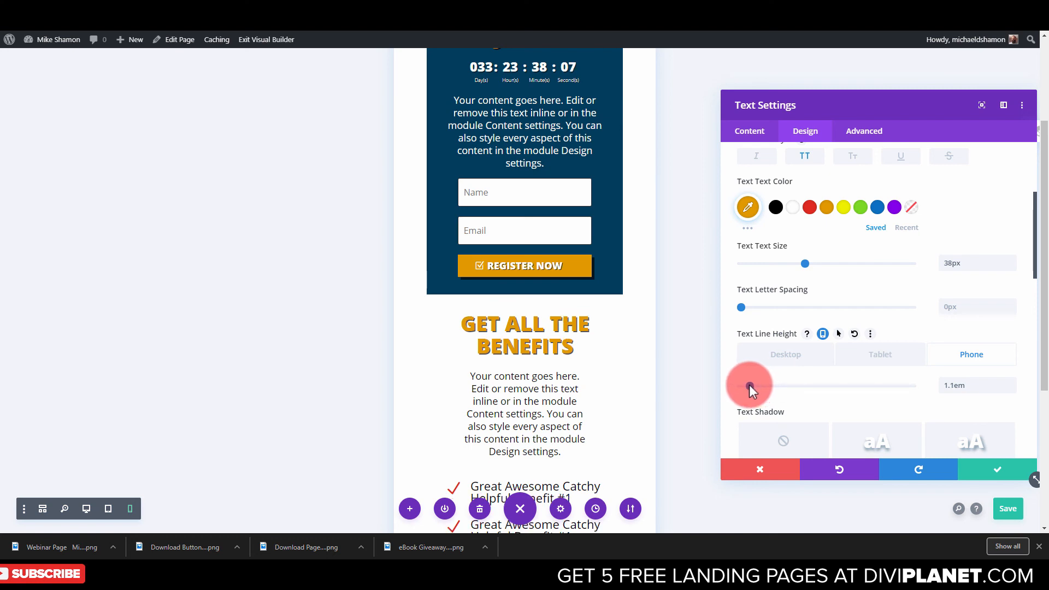
pyautogui.click(986, 479)
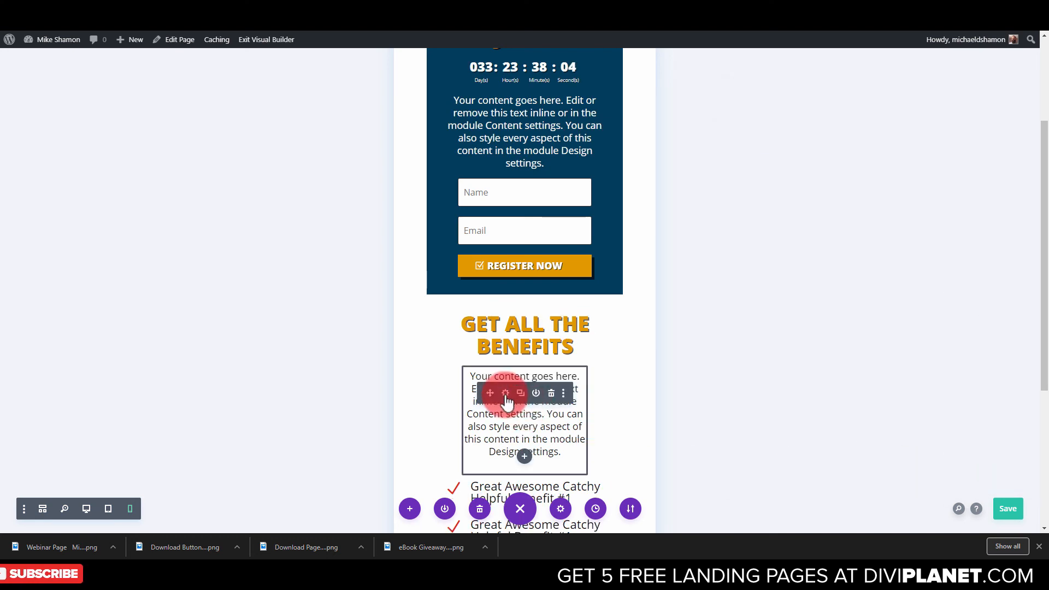
# Set the width of the paragraph below the "Get all the benefits" heading to 100% for phone
pyautogui.click(806, 131)
pyautogui.click(785, 180)
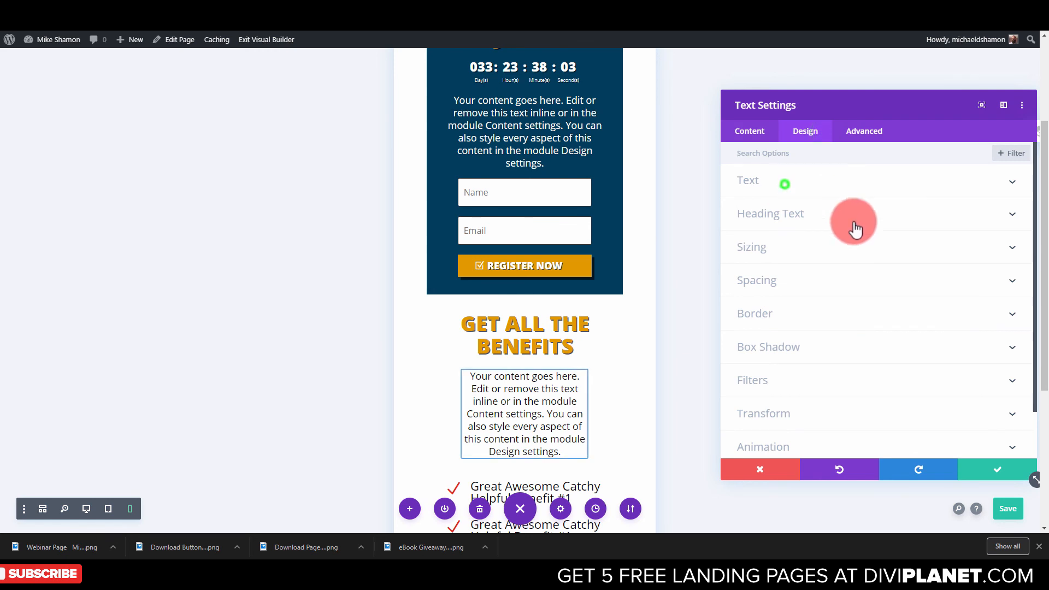
pyautogui.scroll(-3, 836, 344)
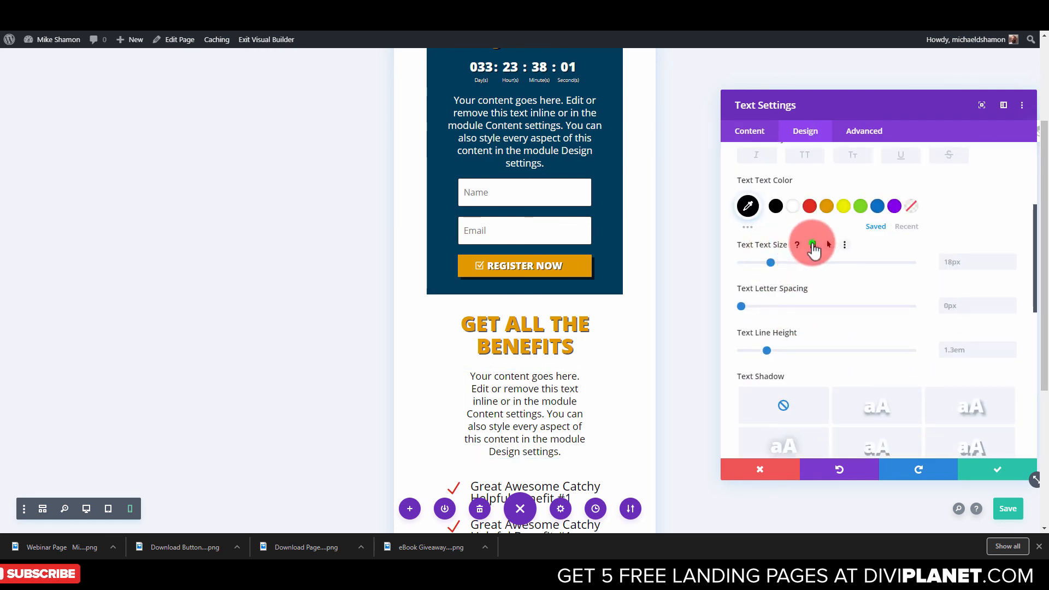
pyautogui.click(813, 245)
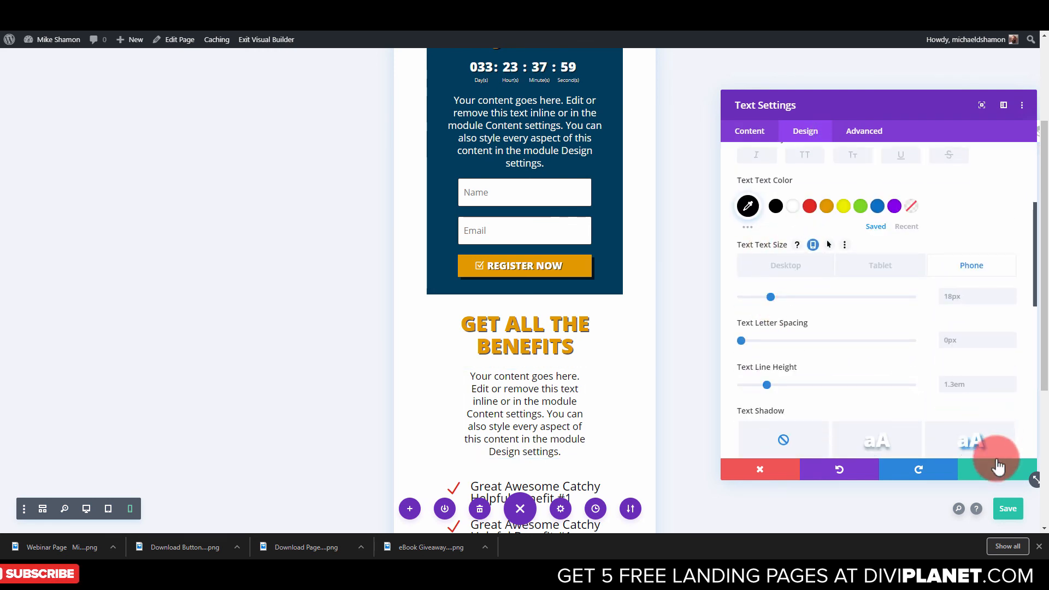
pyautogui.scroll(3, 765, 185)
pyautogui.click(782, 174)
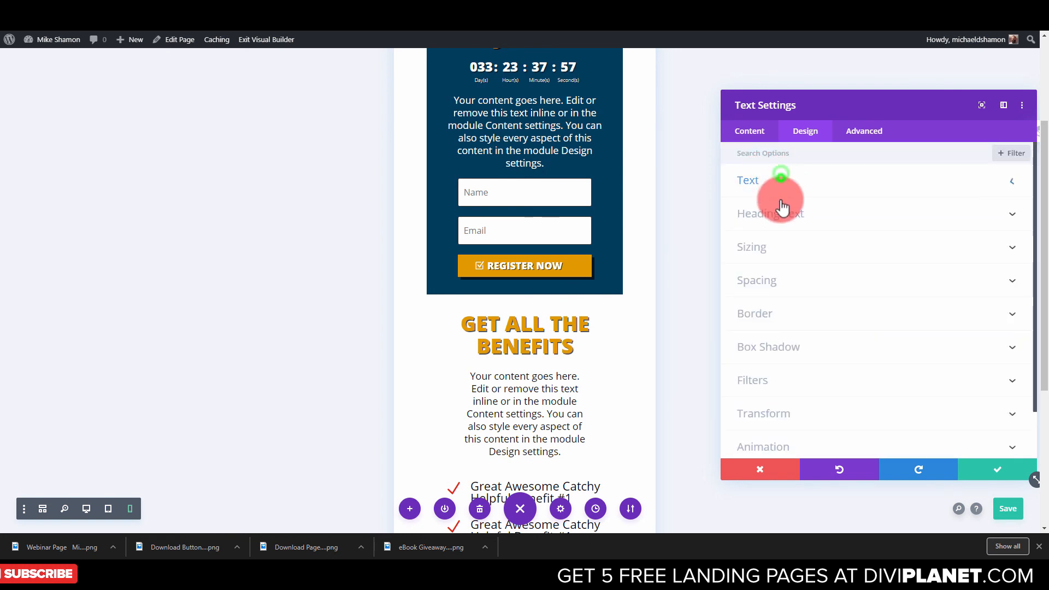
pyautogui.click(766, 246)
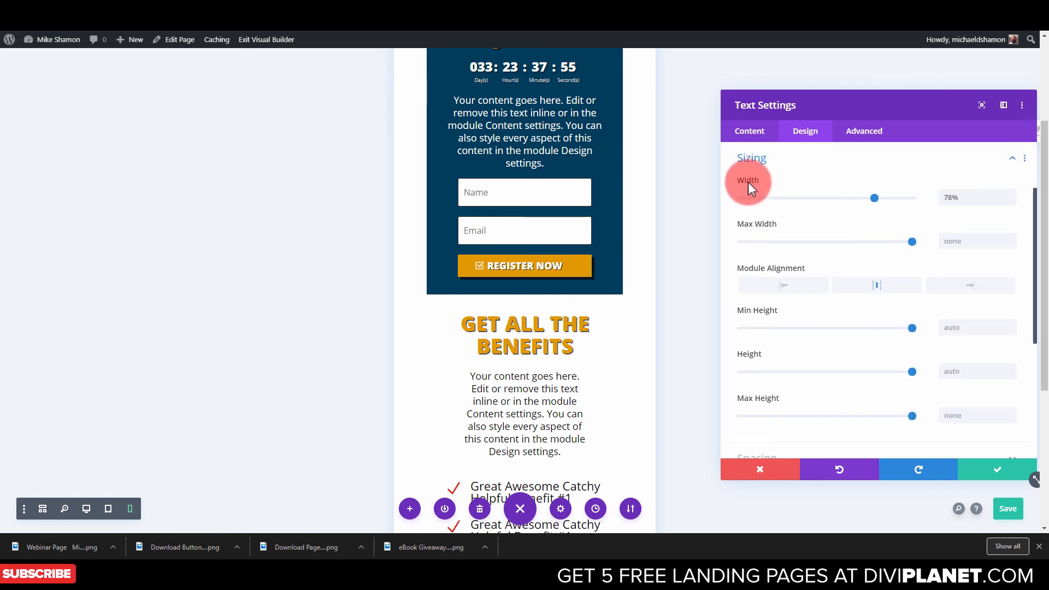
pyautogui.click(772, 181)
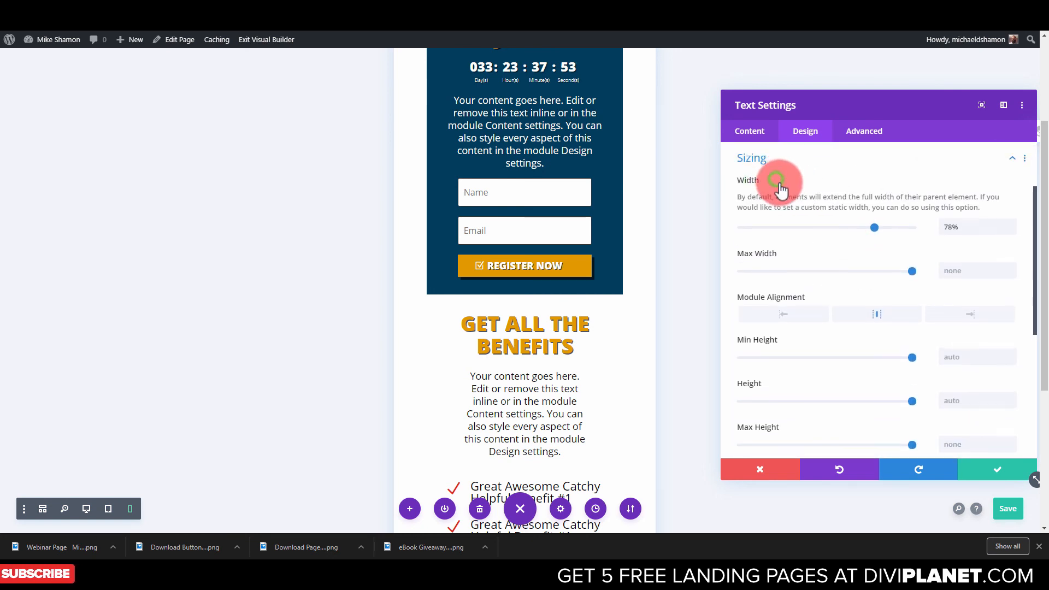
pyautogui.click(783, 176)
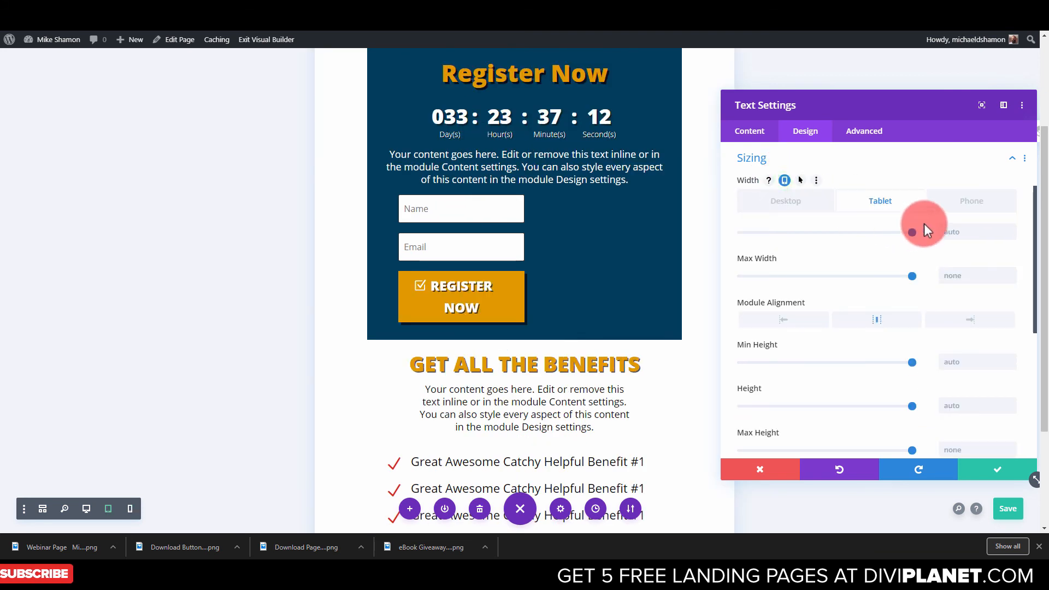
pyautogui.click(950, 208)
pyautogui.moveTo(914, 234)
pyautogui.mouseDown()
pyautogui.moveTo(904, 233)
pyautogui.moveTo(918, 231)
pyautogui.mouseUp()
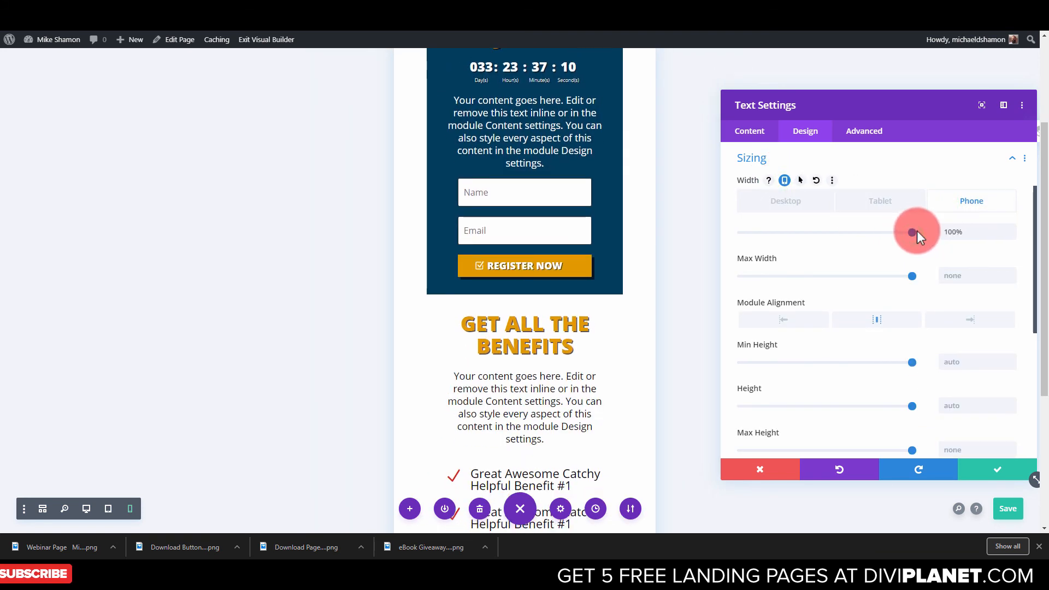
# Set the benefits paragraph's max width to 100% with centered module alignment, and save the settings and the page
pyautogui.moveTo(912, 275); pyautogui.dragTo(945, 275)
pyautogui.click(885, 328)
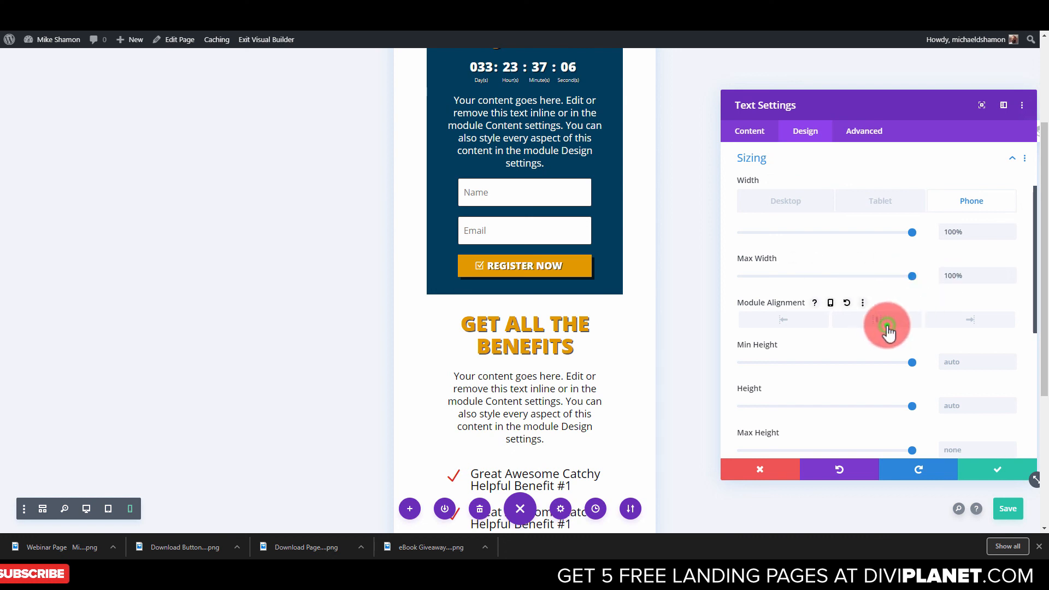
pyautogui.click(886, 326)
pyautogui.click(975, 470)
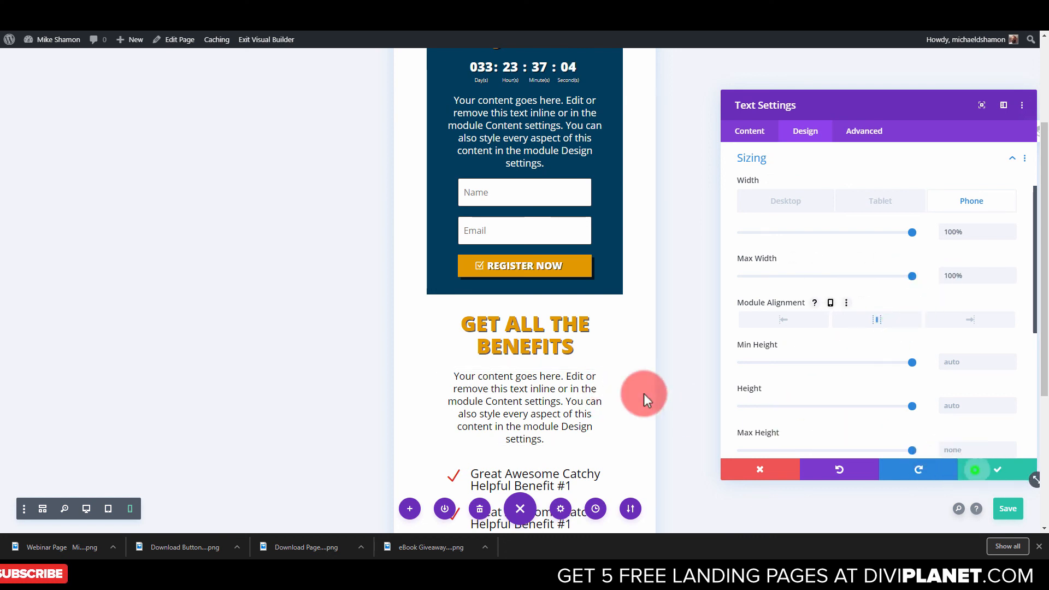
pyautogui.scroll(-5, 676, 340)
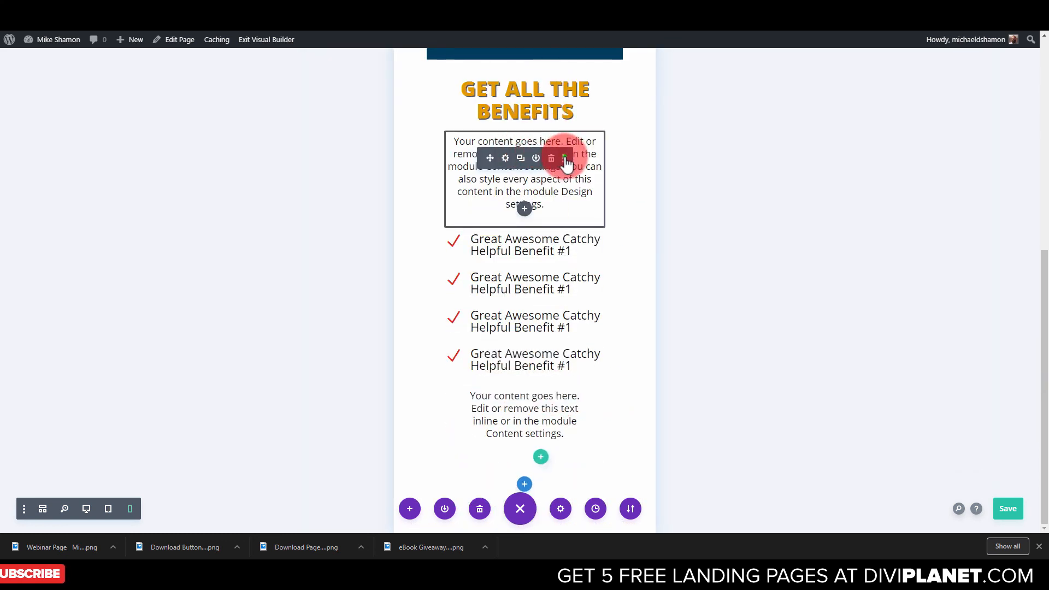
pyautogui.hotkey('ctrl', 's')
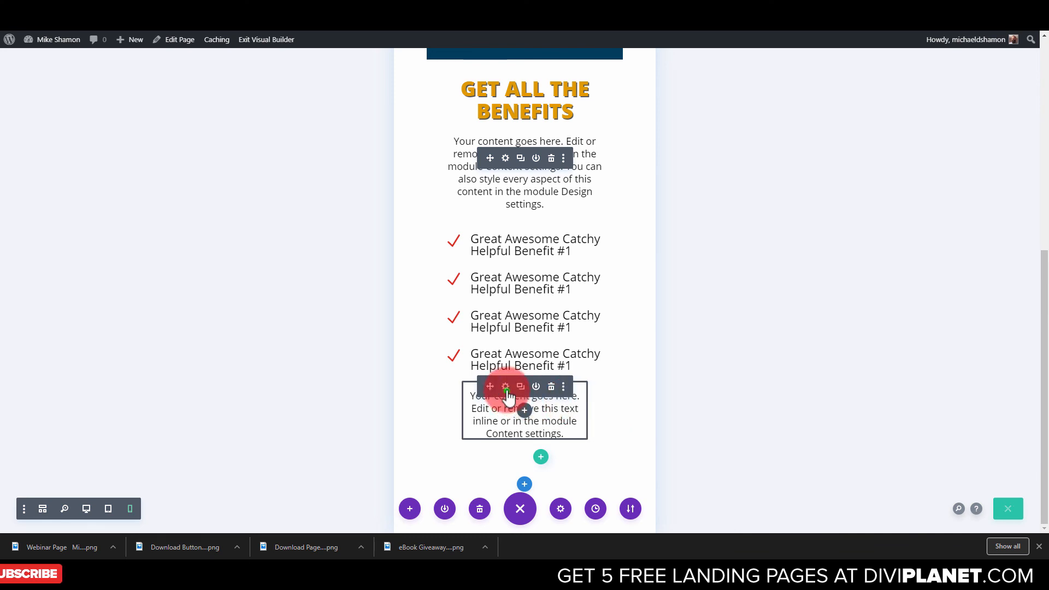
# Set the width of the closing paragraph below the benefits list to 100% for phone and save its settings
pyautogui.click(505, 386)
pyautogui.click(806, 132)
pyautogui.click(786, 240)
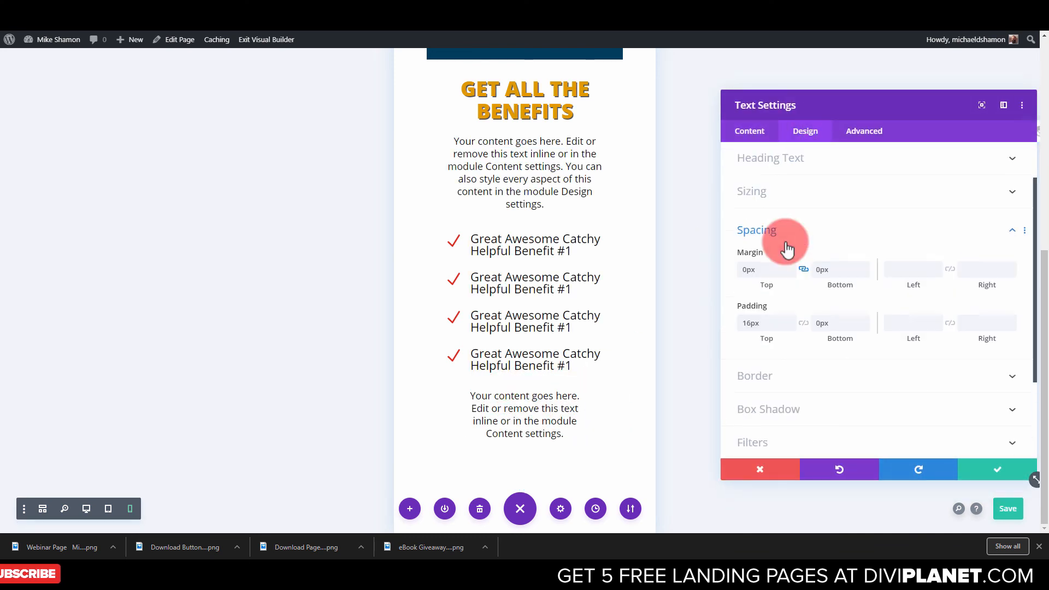
pyautogui.click(780, 205)
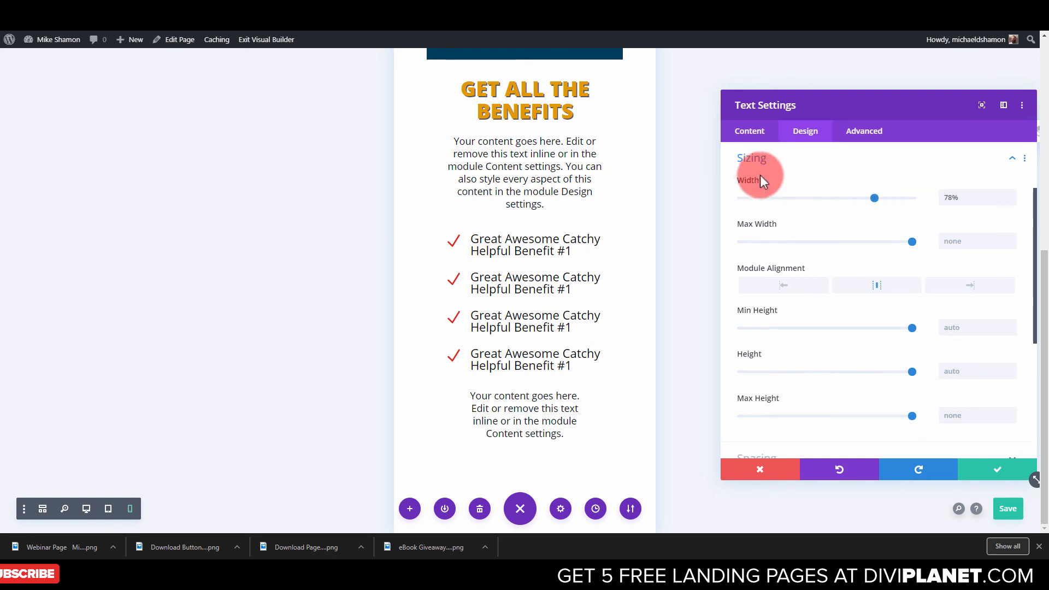
pyautogui.click(768, 180)
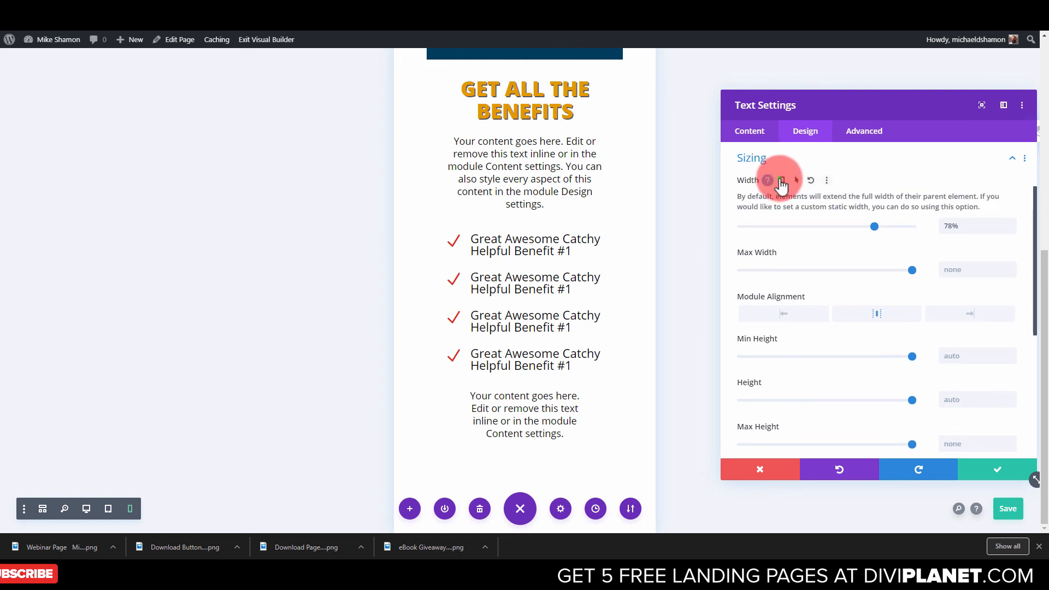
pyautogui.click(781, 181)
pyautogui.moveTo(910, 261); pyautogui.dragTo(902, 263)
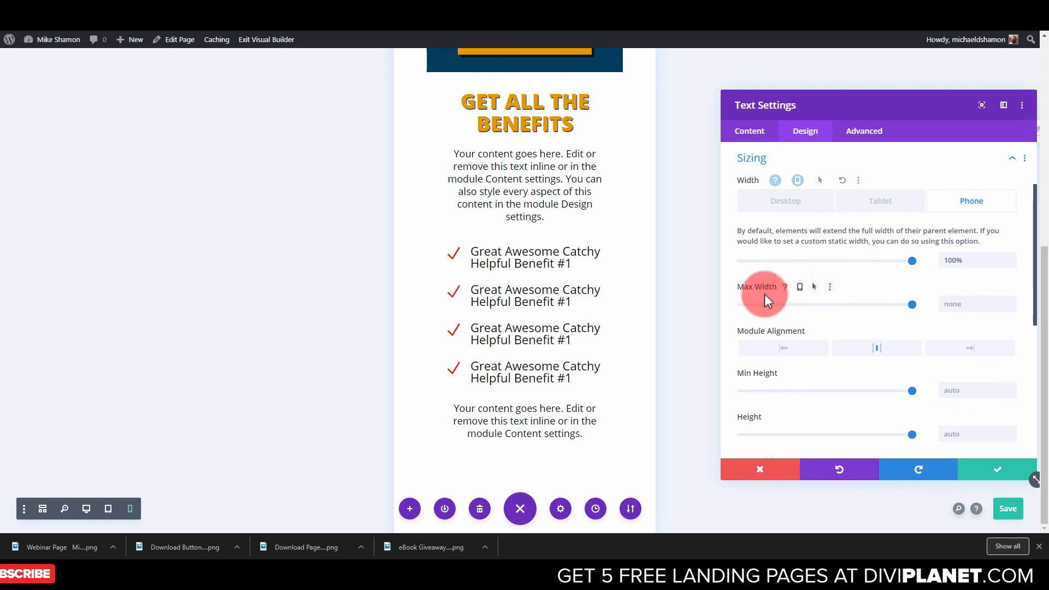
pyautogui.click(979, 469)
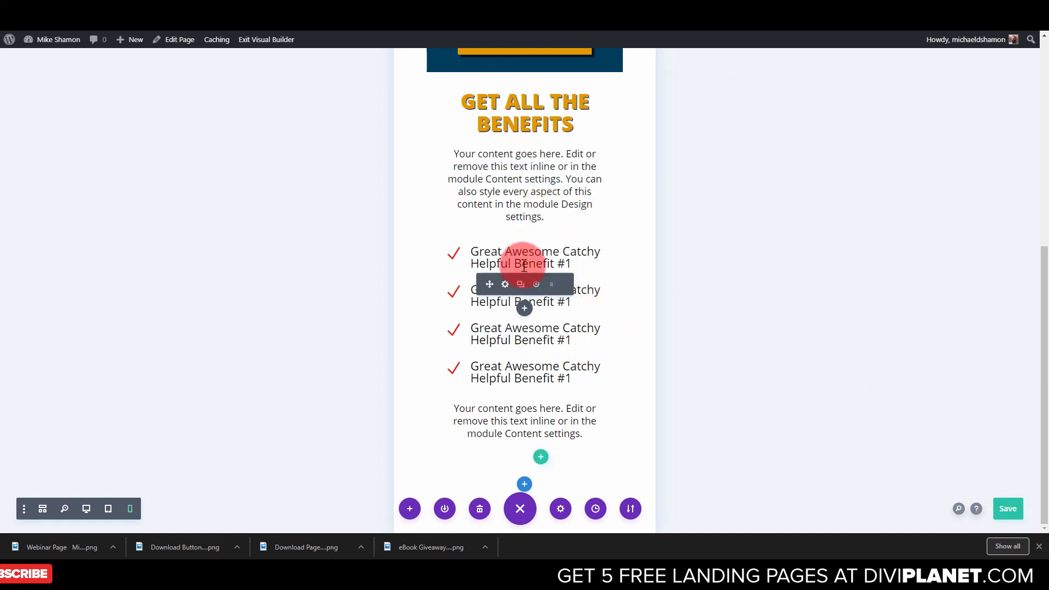
# Set the title line height of the first benefit item to 1.2em
pyautogui.click(508, 247)
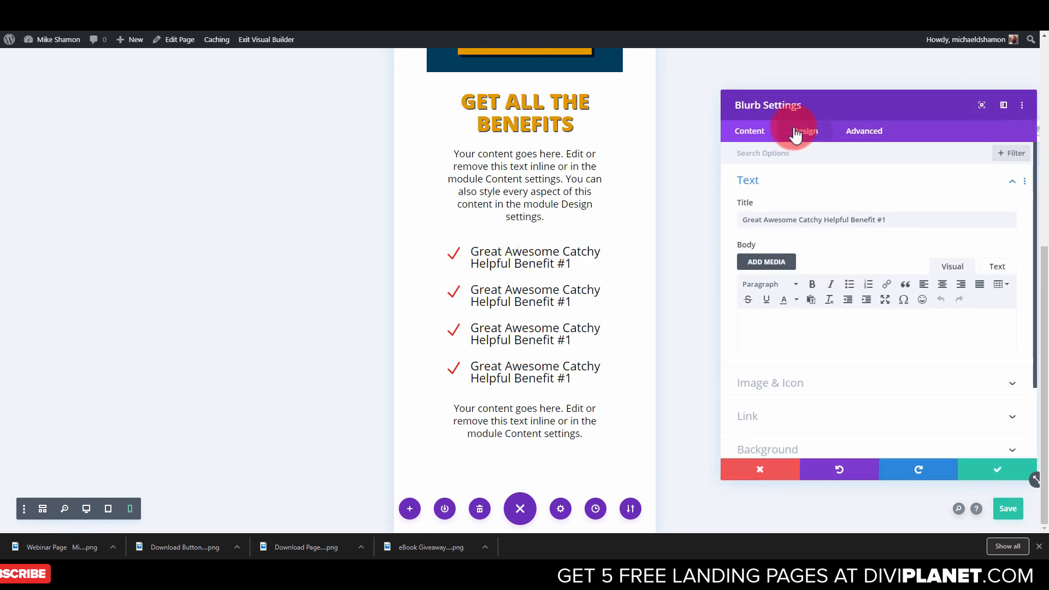
pyautogui.click(799, 132)
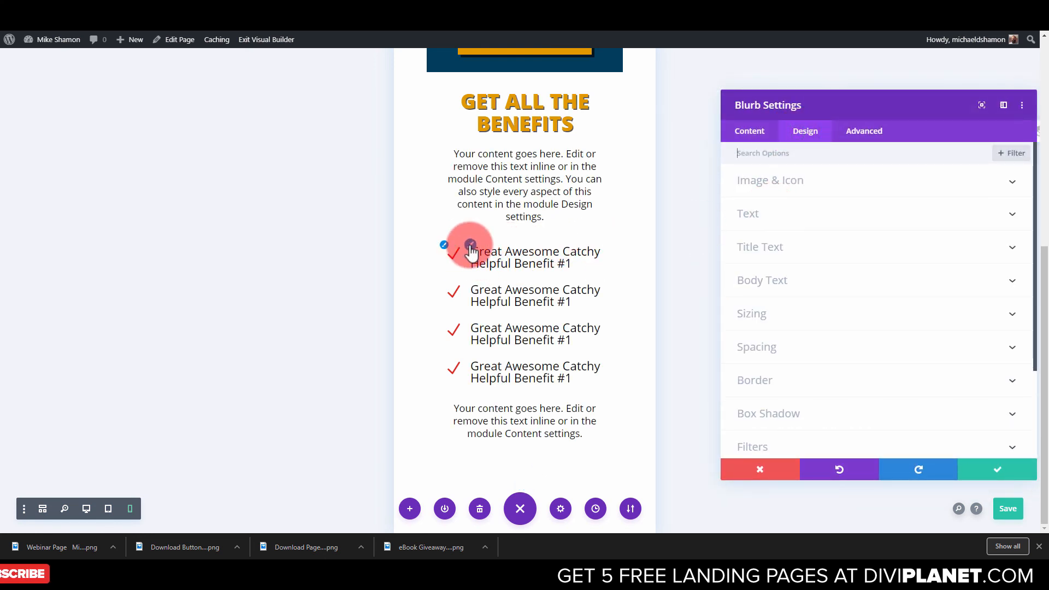
pyautogui.click(460, 244)
pyautogui.scroll(-5, 812, 296)
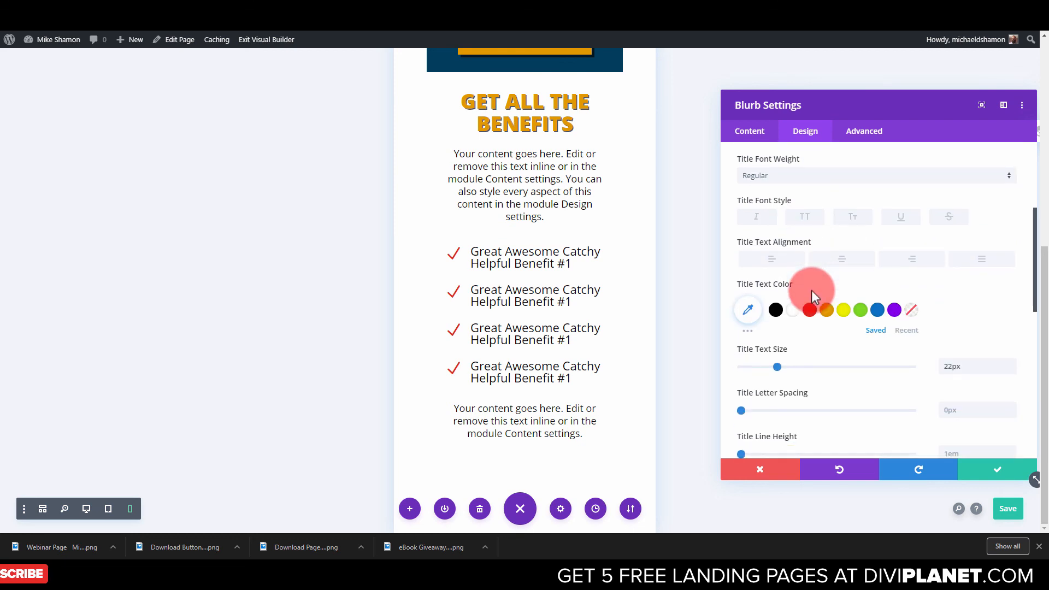
pyautogui.moveTo(742, 286); pyautogui.dragTo(751, 285)
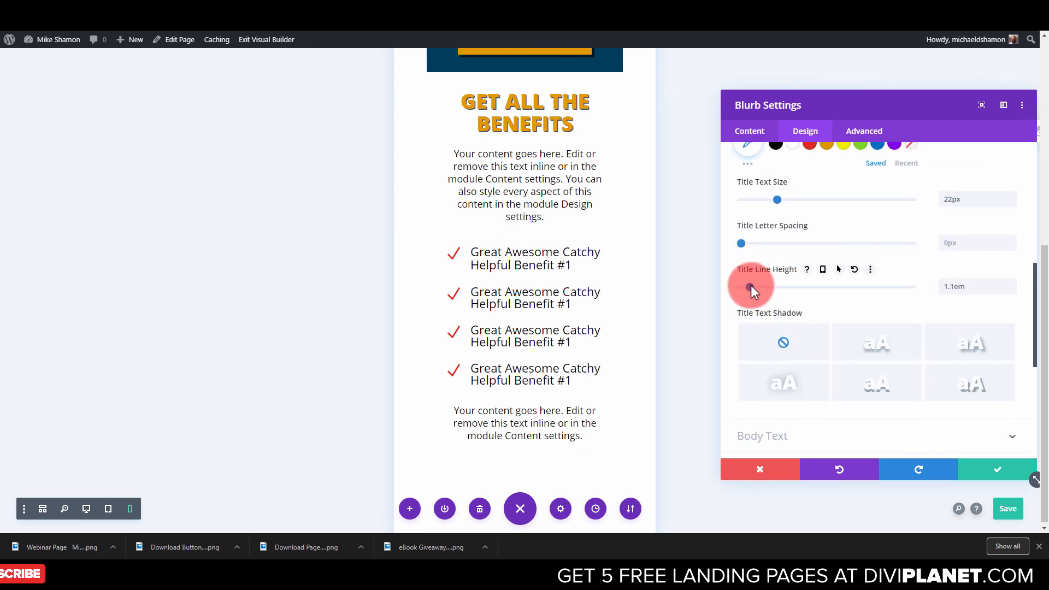
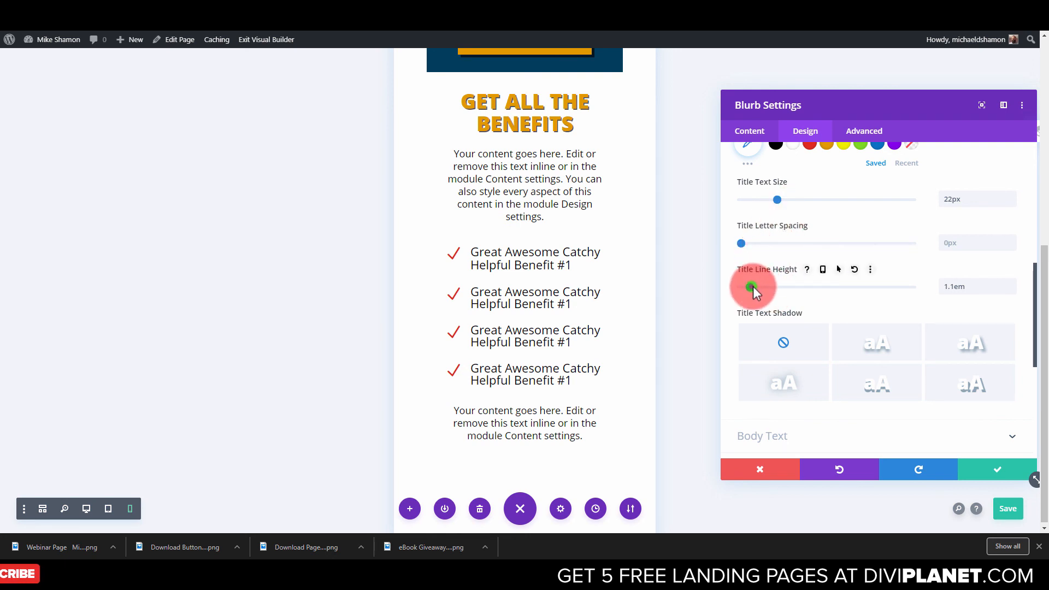
pyautogui.moveTo(753, 286); pyautogui.dragTo(758, 286)
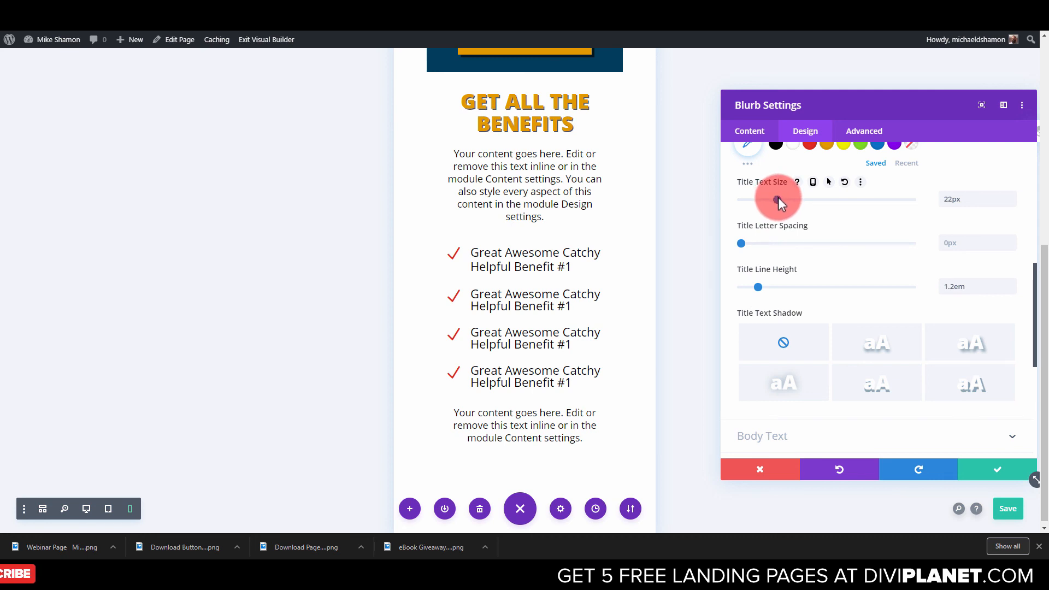
# Set the first benefit item's title text size to 18px for phone, compare the other device sizes, and save the settings
pyautogui.click(813, 181)
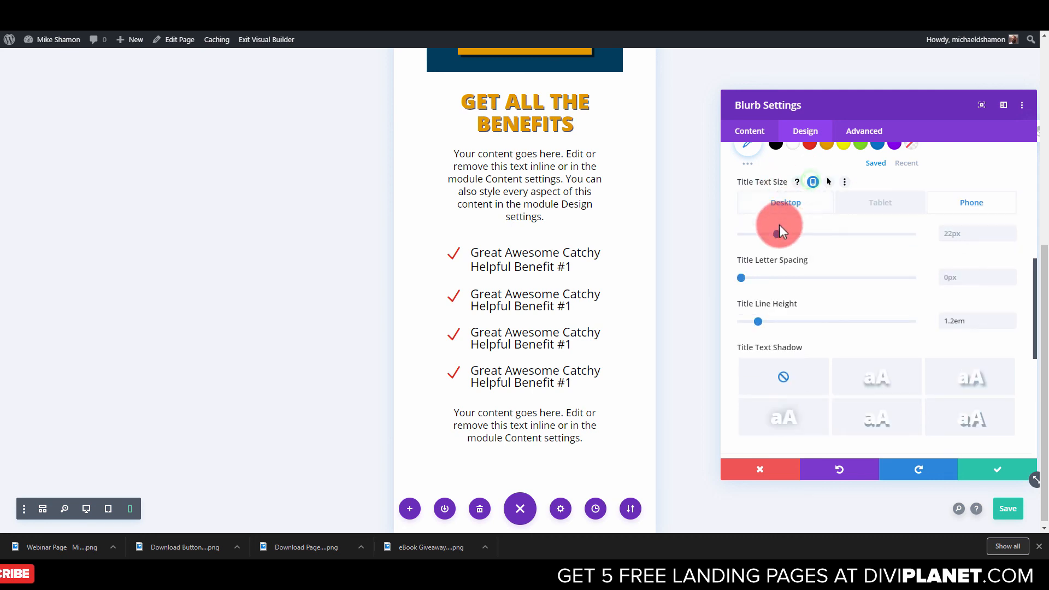
pyautogui.moveTo(776, 234); pyautogui.dragTo(772, 234)
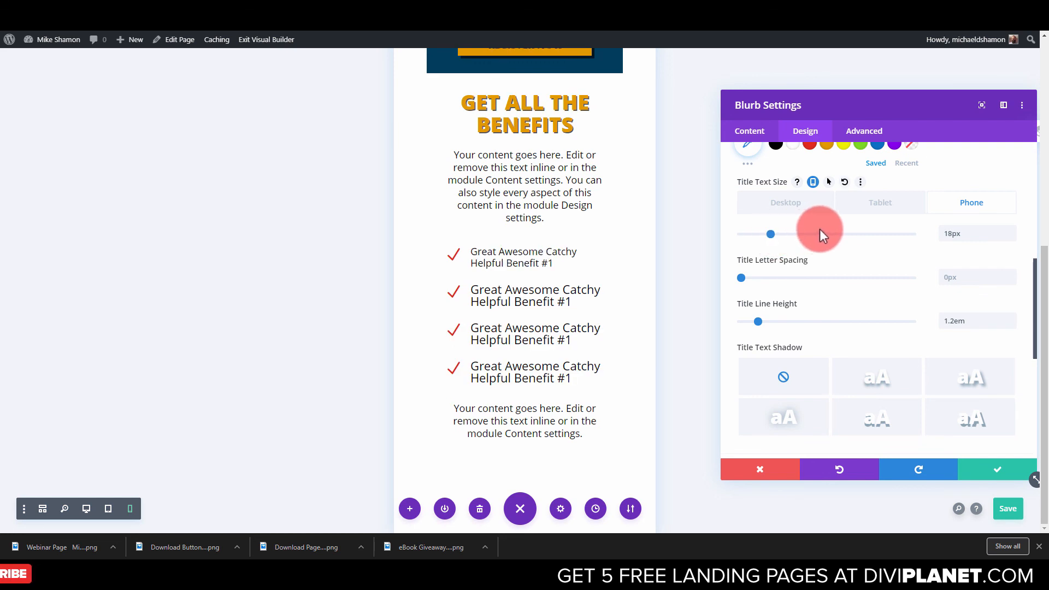
pyautogui.click(901, 213)
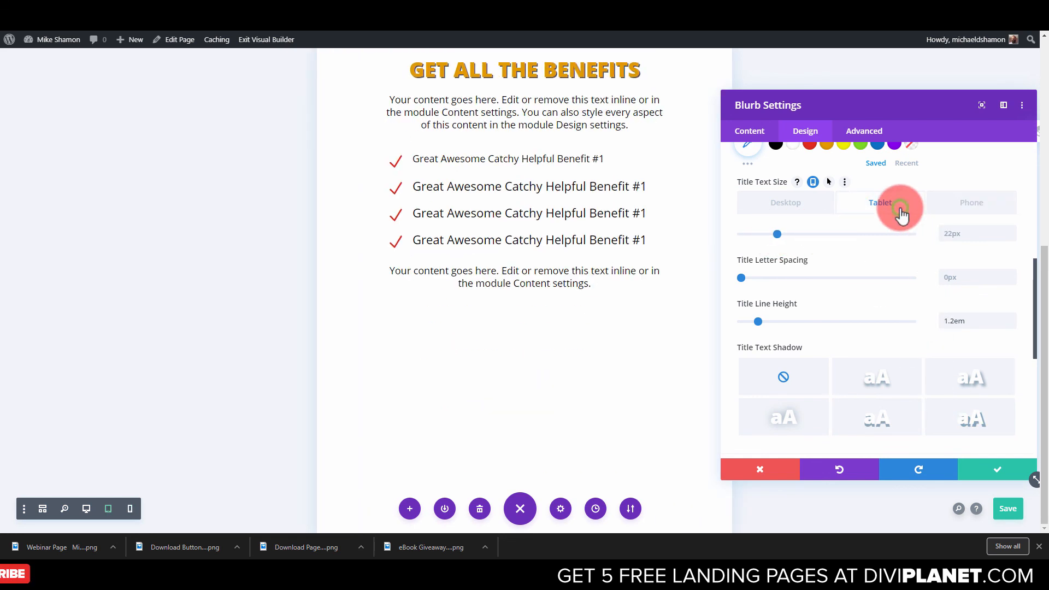
pyautogui.click(949, 207)
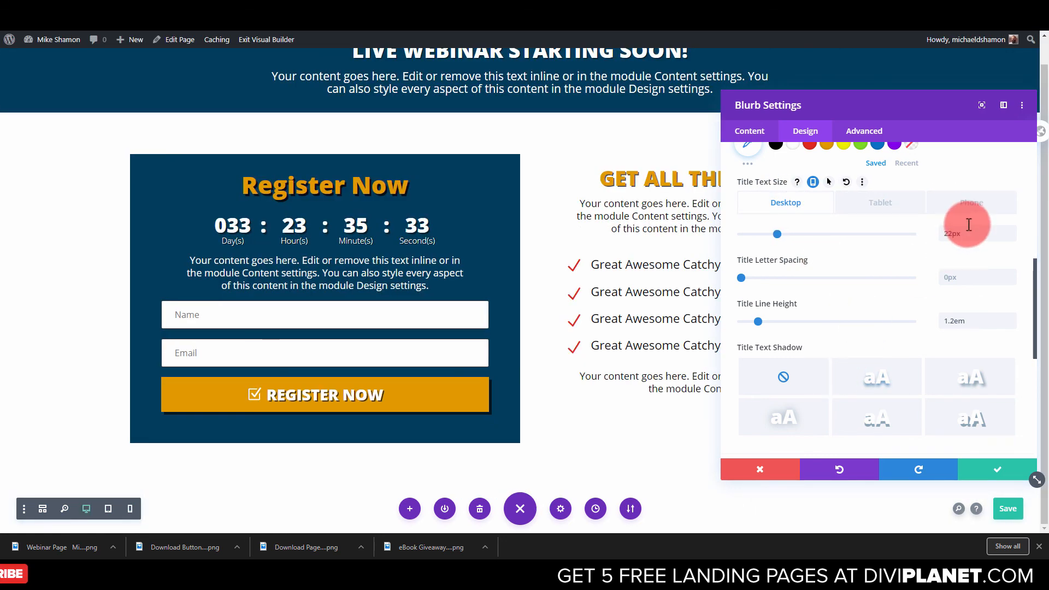
pyautogui.click(968, 207)
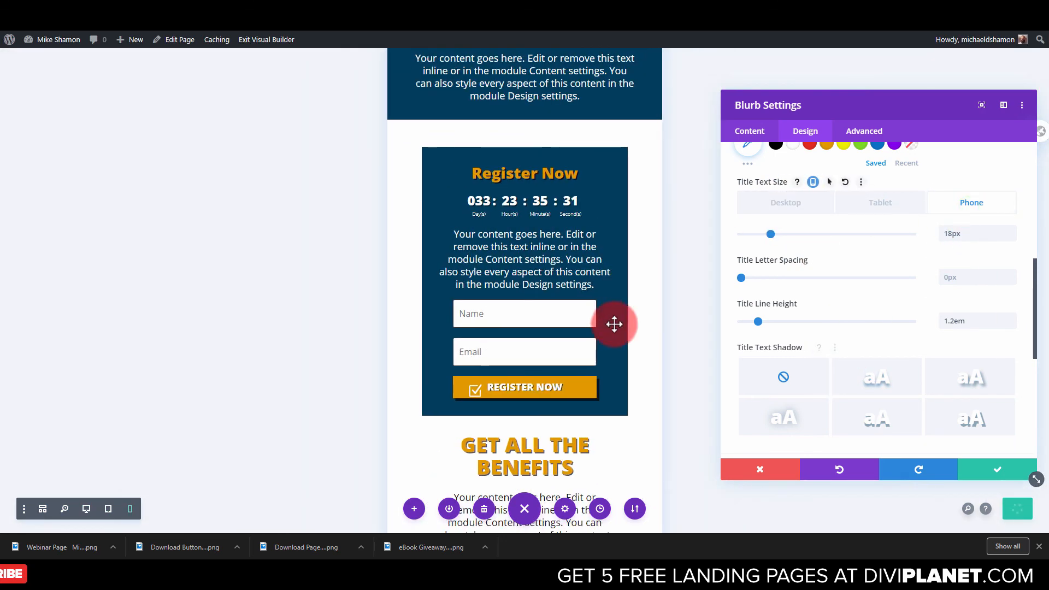
pyautogui.click(1000, 474)
# Delete the three benefit items below the restyled first one
pyautogui.scroll(-3, 532, 328)
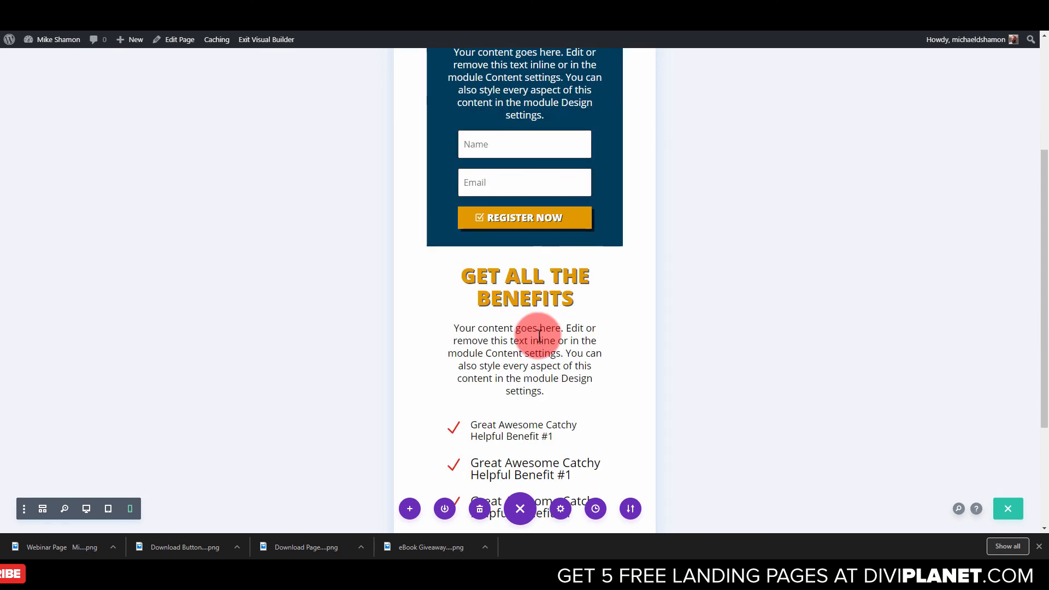
pyautogui.scroll(-3, 535, 332)
pyautogui.scroll(1, 549, 290)
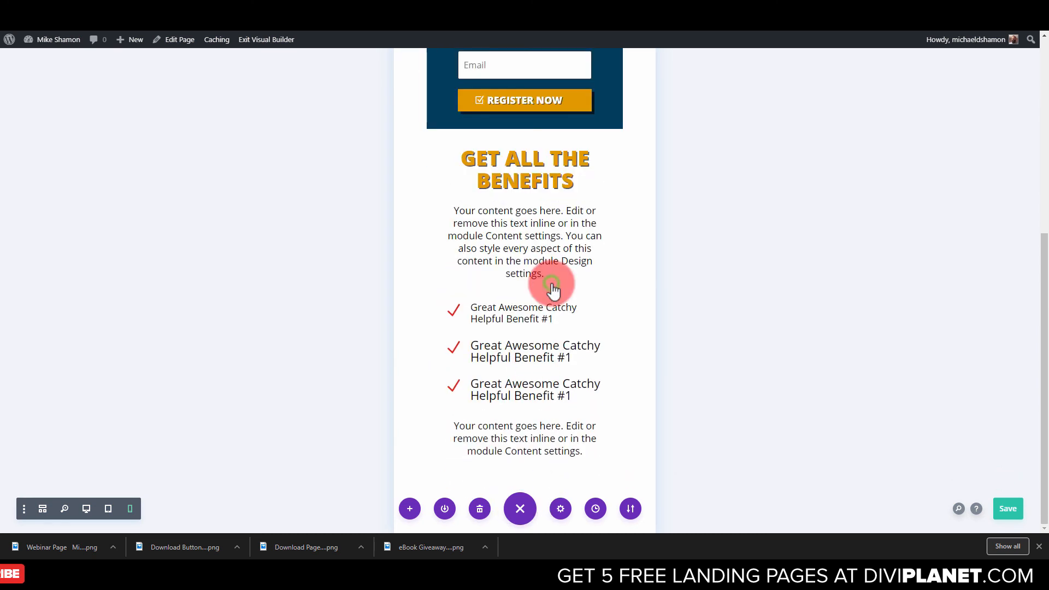
pyautogui.moveTo(548, 342); pyautogui.dragTo(551, 388)
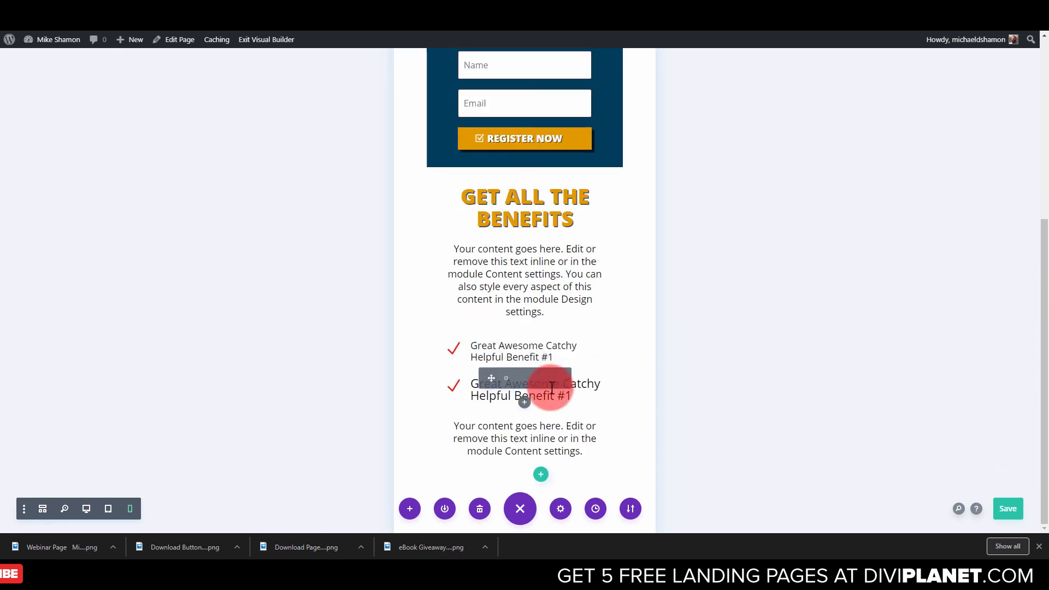
pyautogui.click(552, 381)
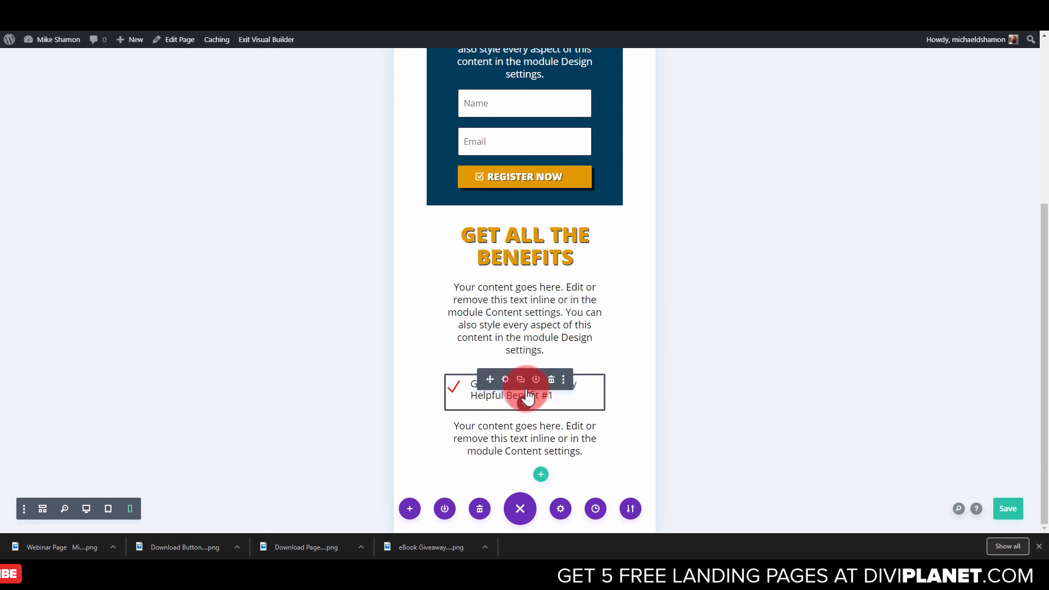
# Duplicate the restyled benefit item to refill the benefits list, and review the phone layout
pyautogui.click(520, 379)
pyautogui.click(520, 379)
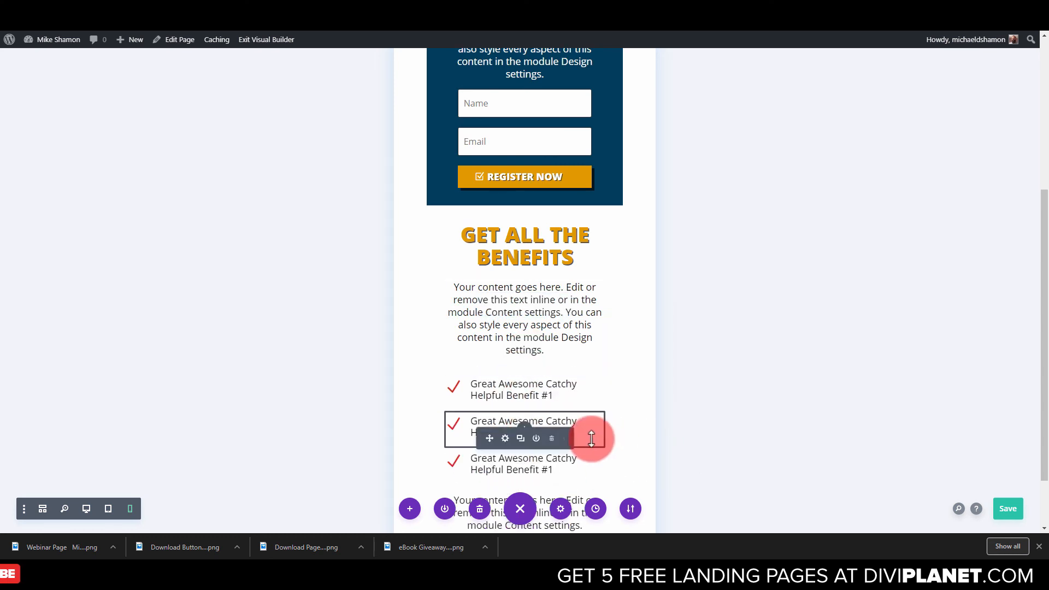
pyautogui.scroll(-1, 592, 438)
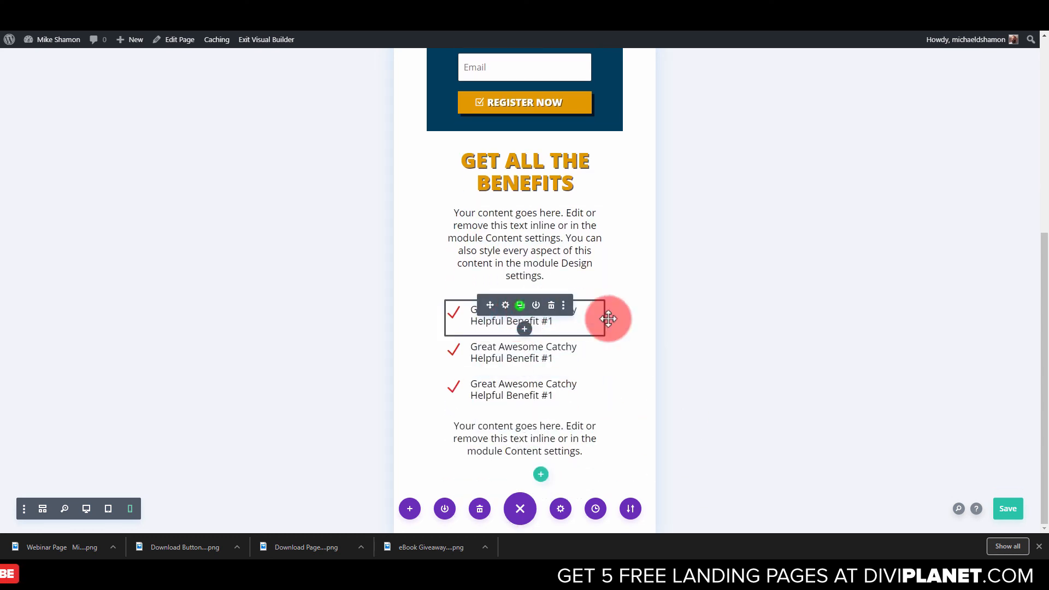
pyautogui.scroll(-1, 632, 368)
pyautogui.scroll(4, 633, 370)
pyautogui.scroll(-2, 548, 315)
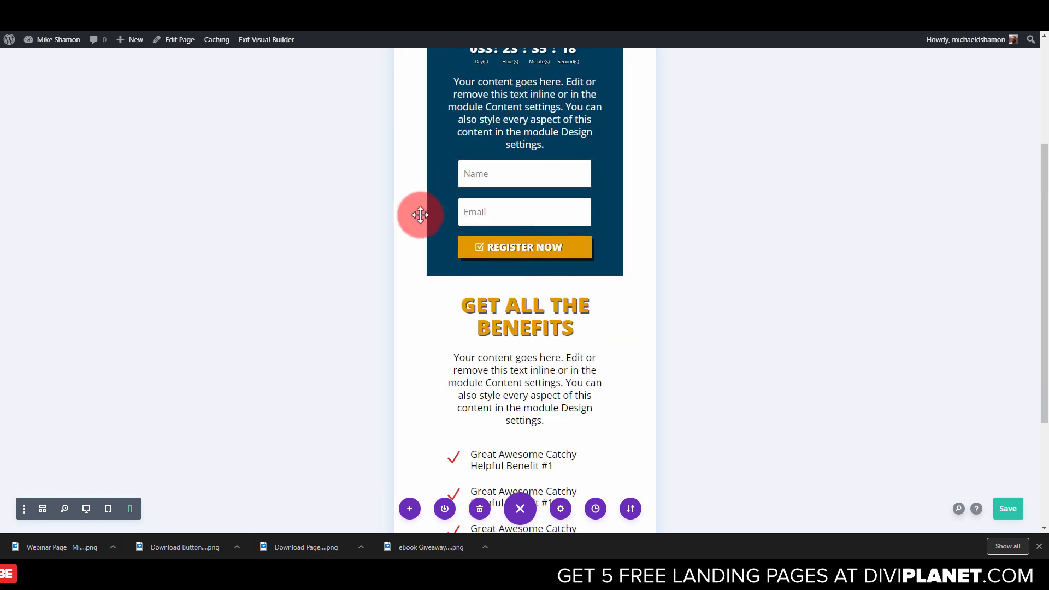
# Set the width of the row holding the registration form and benefits to 90% for tablet
pyautogui.scroll(3, 421, 215)
pyautogui.click(450, 171)
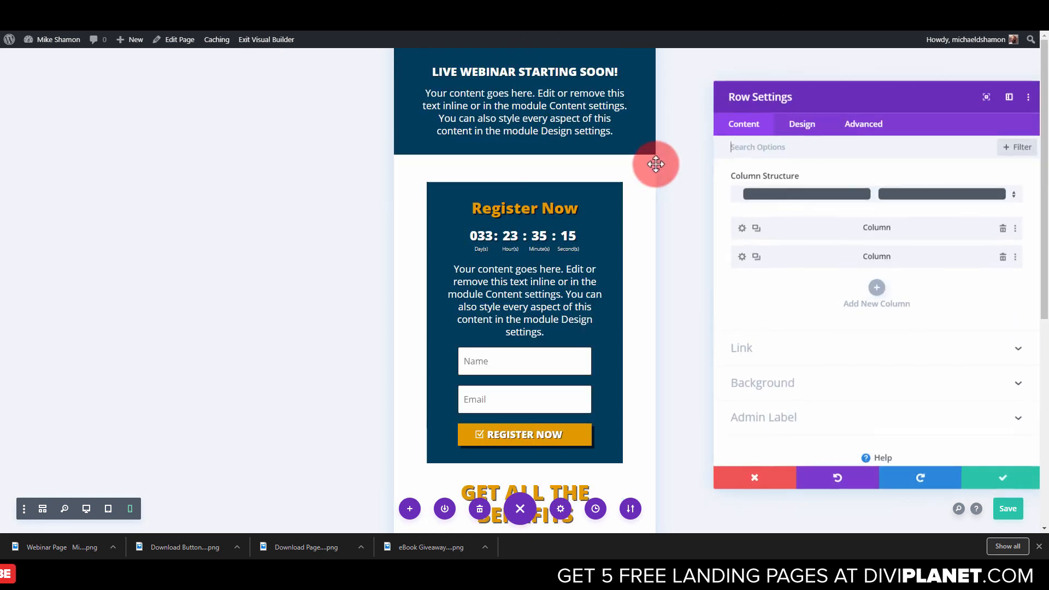
pyautogui.click(798, 131)
pyautogui.click(778, 183)
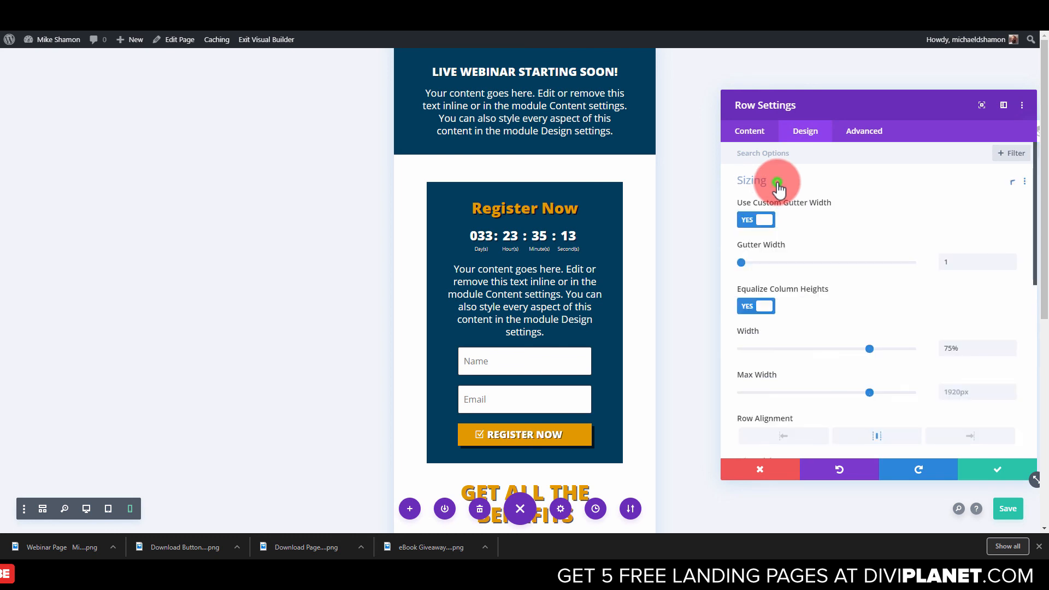
pyautogui.click(775, 331)
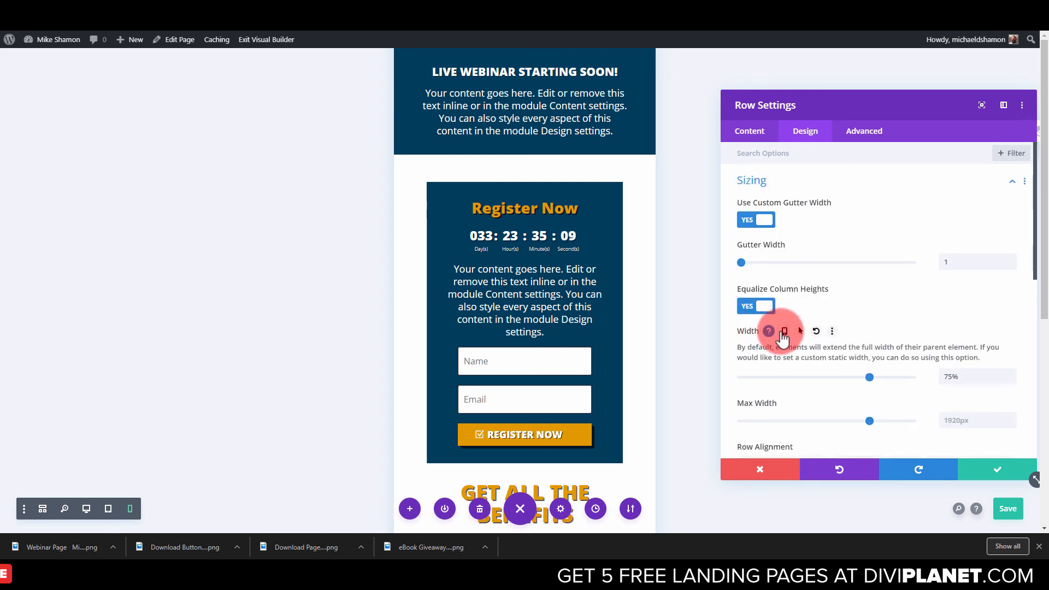
pyautogui.click(784, 331)
pyautogui.scroll(-2, 908, 383)
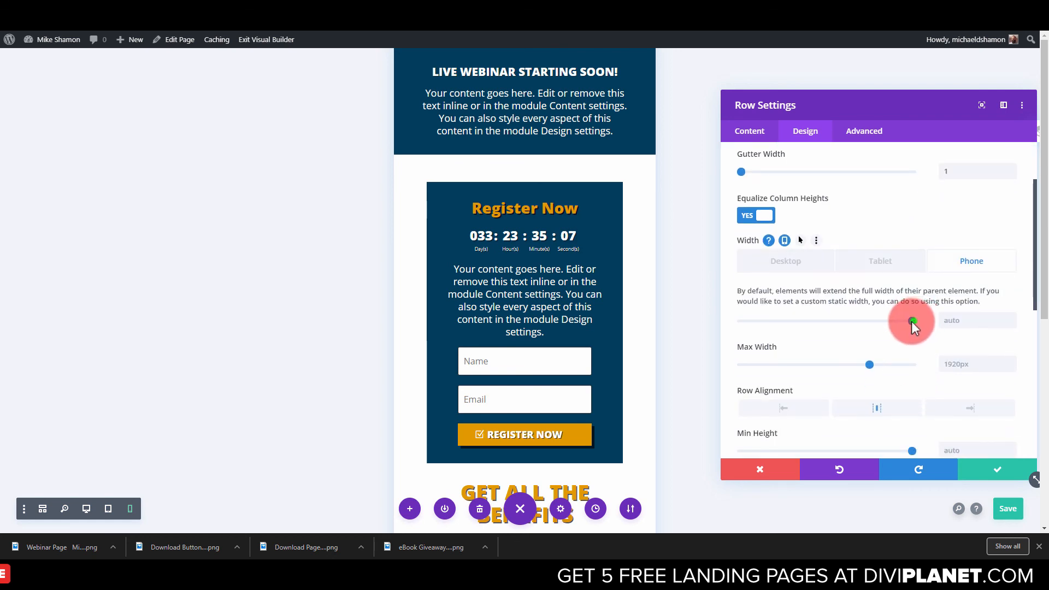
pyautogui.moveTo(911, 321); pyautogui.dragTo(894, 321)
pyautogui.click(911, 260)
pyautogui.scroll(-5, 545, 297)
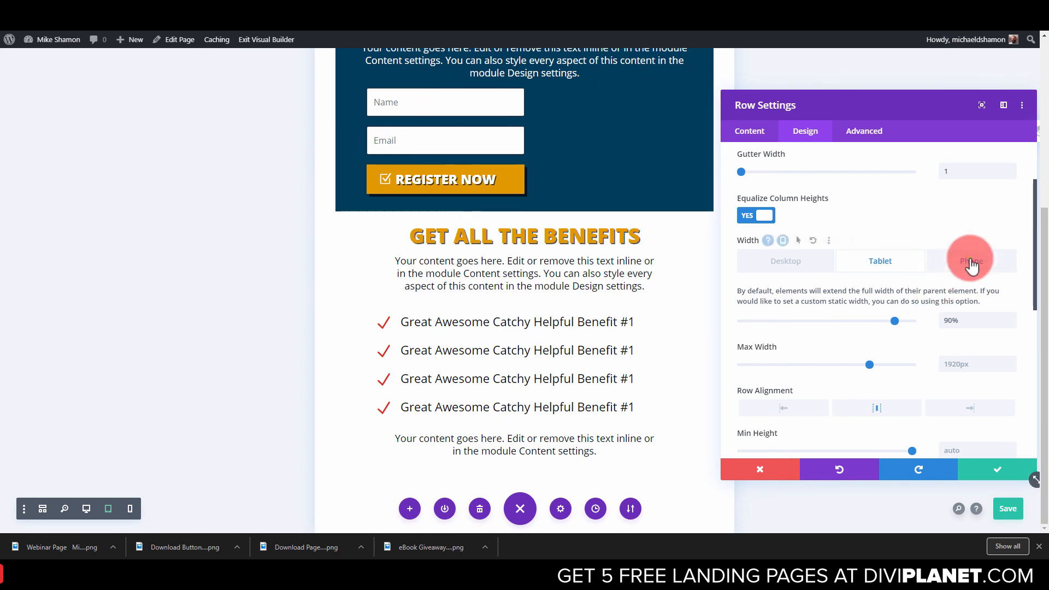
# Check the row's width on phone, save the row settings, and return to the desktop view
pyautogui.click(972, 263)
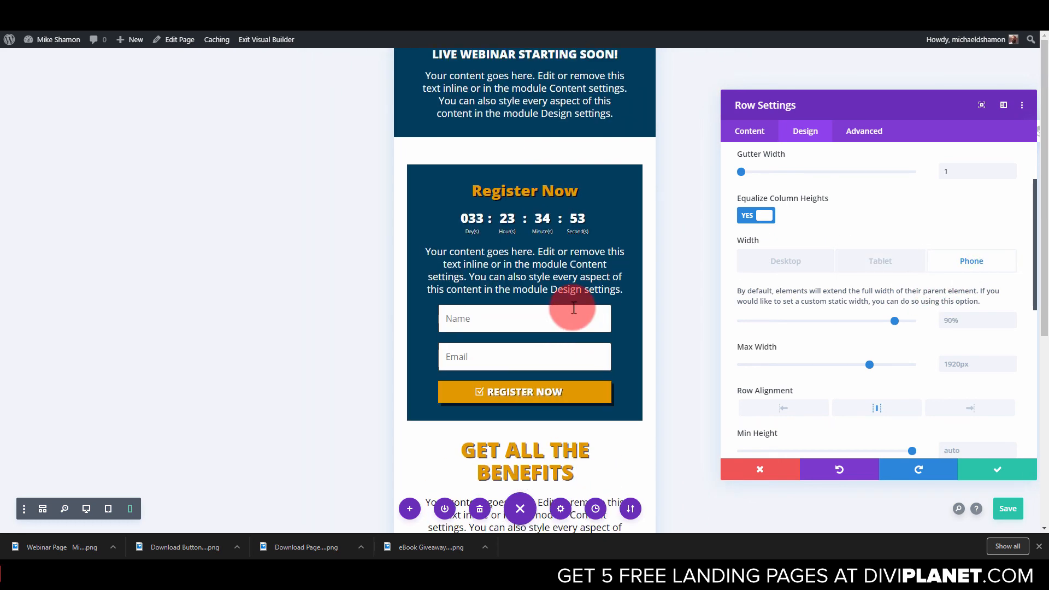
pyautogui.click(986, 468)
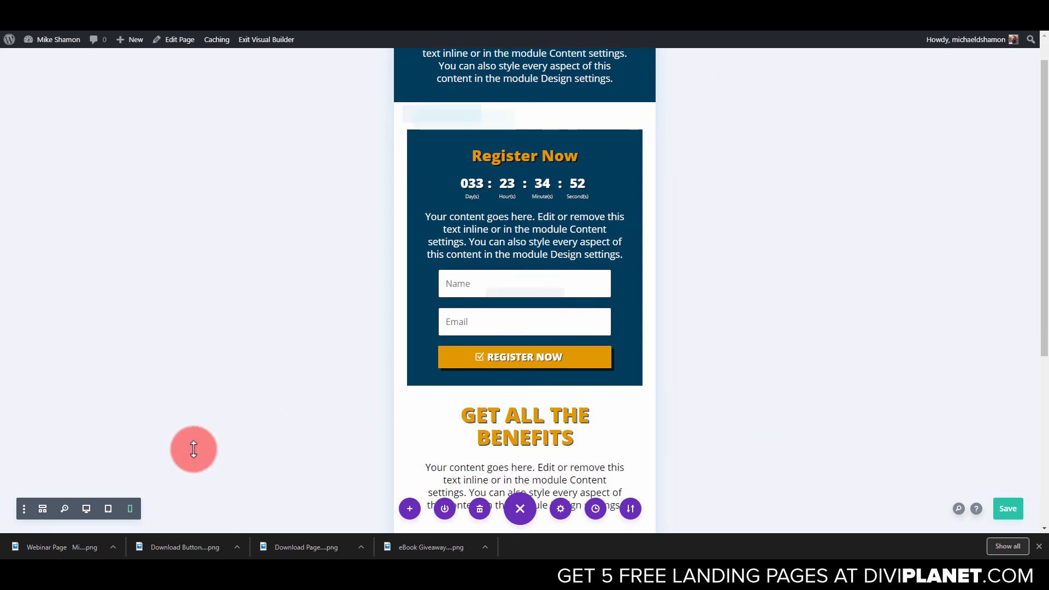
pyautogui.click(87, 509)
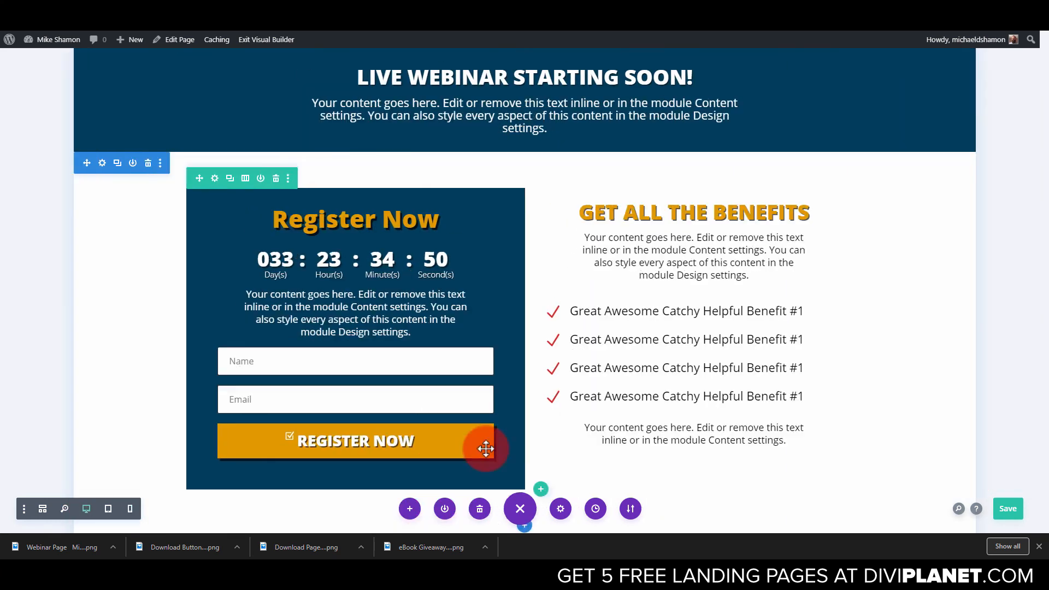